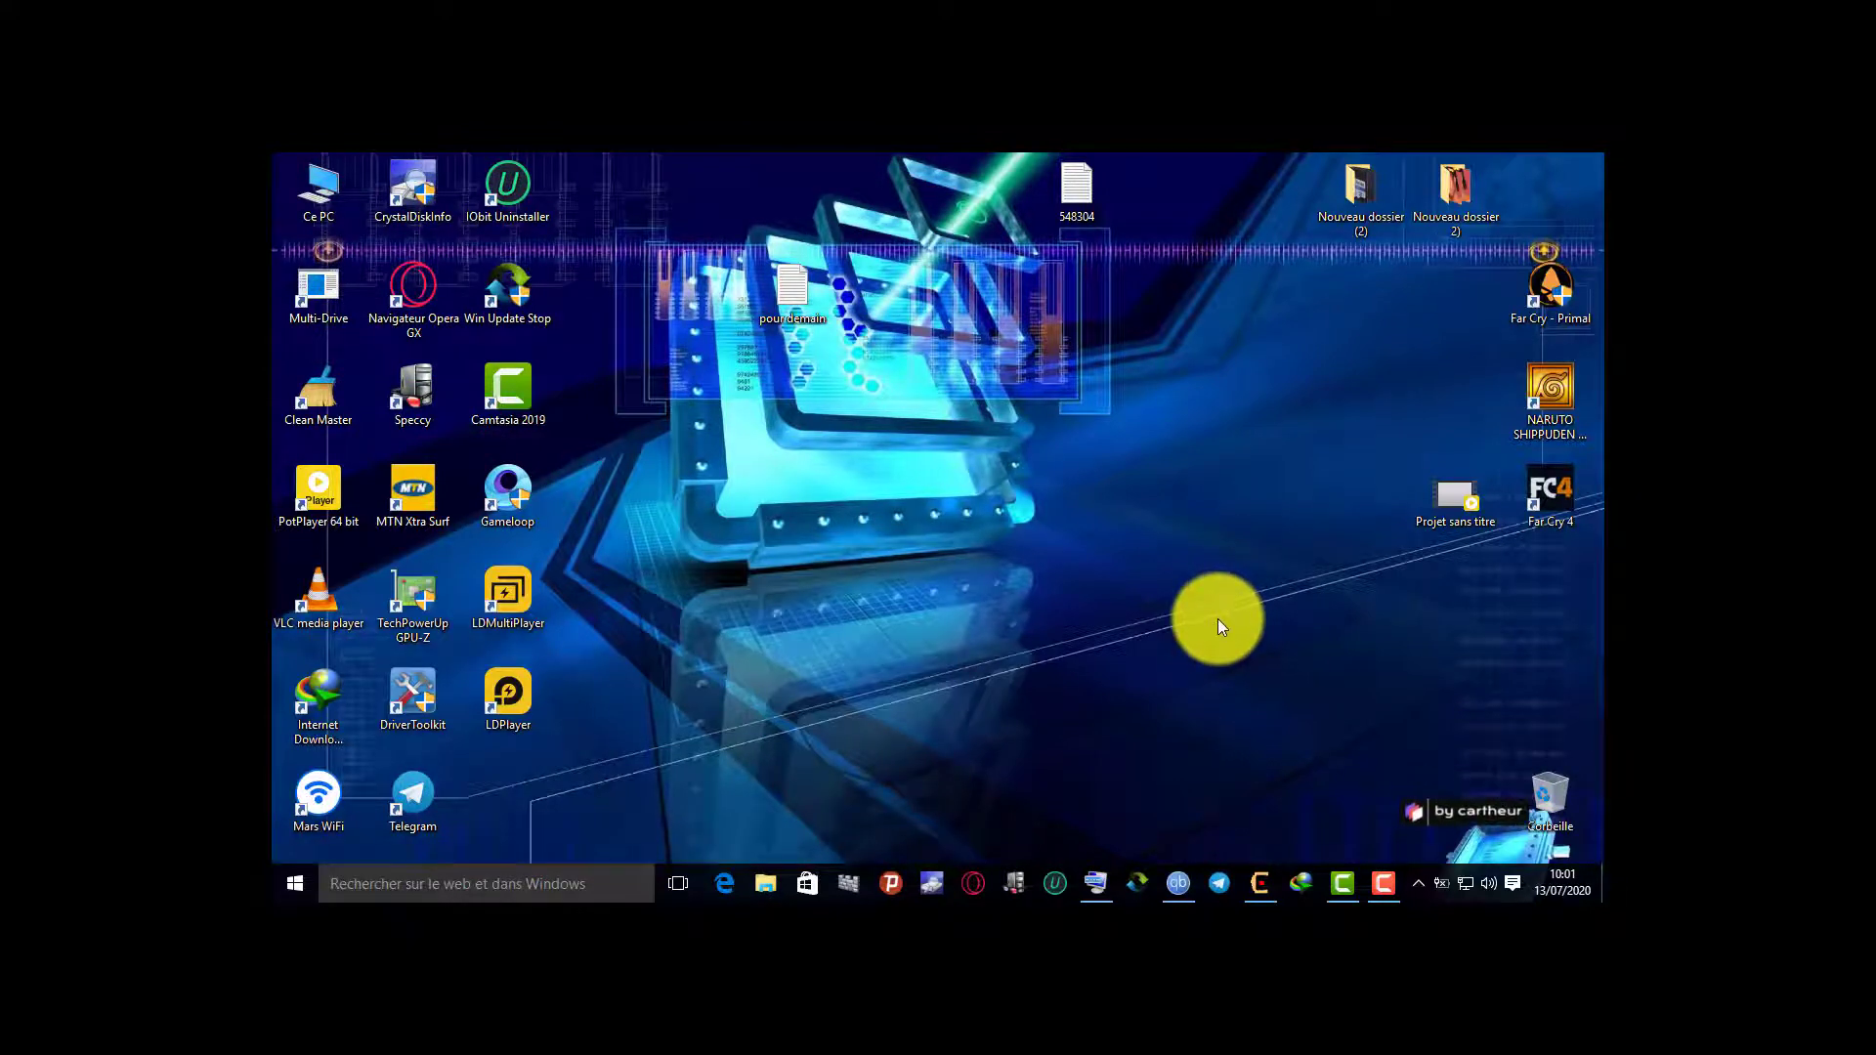
right_click(1145, 500)
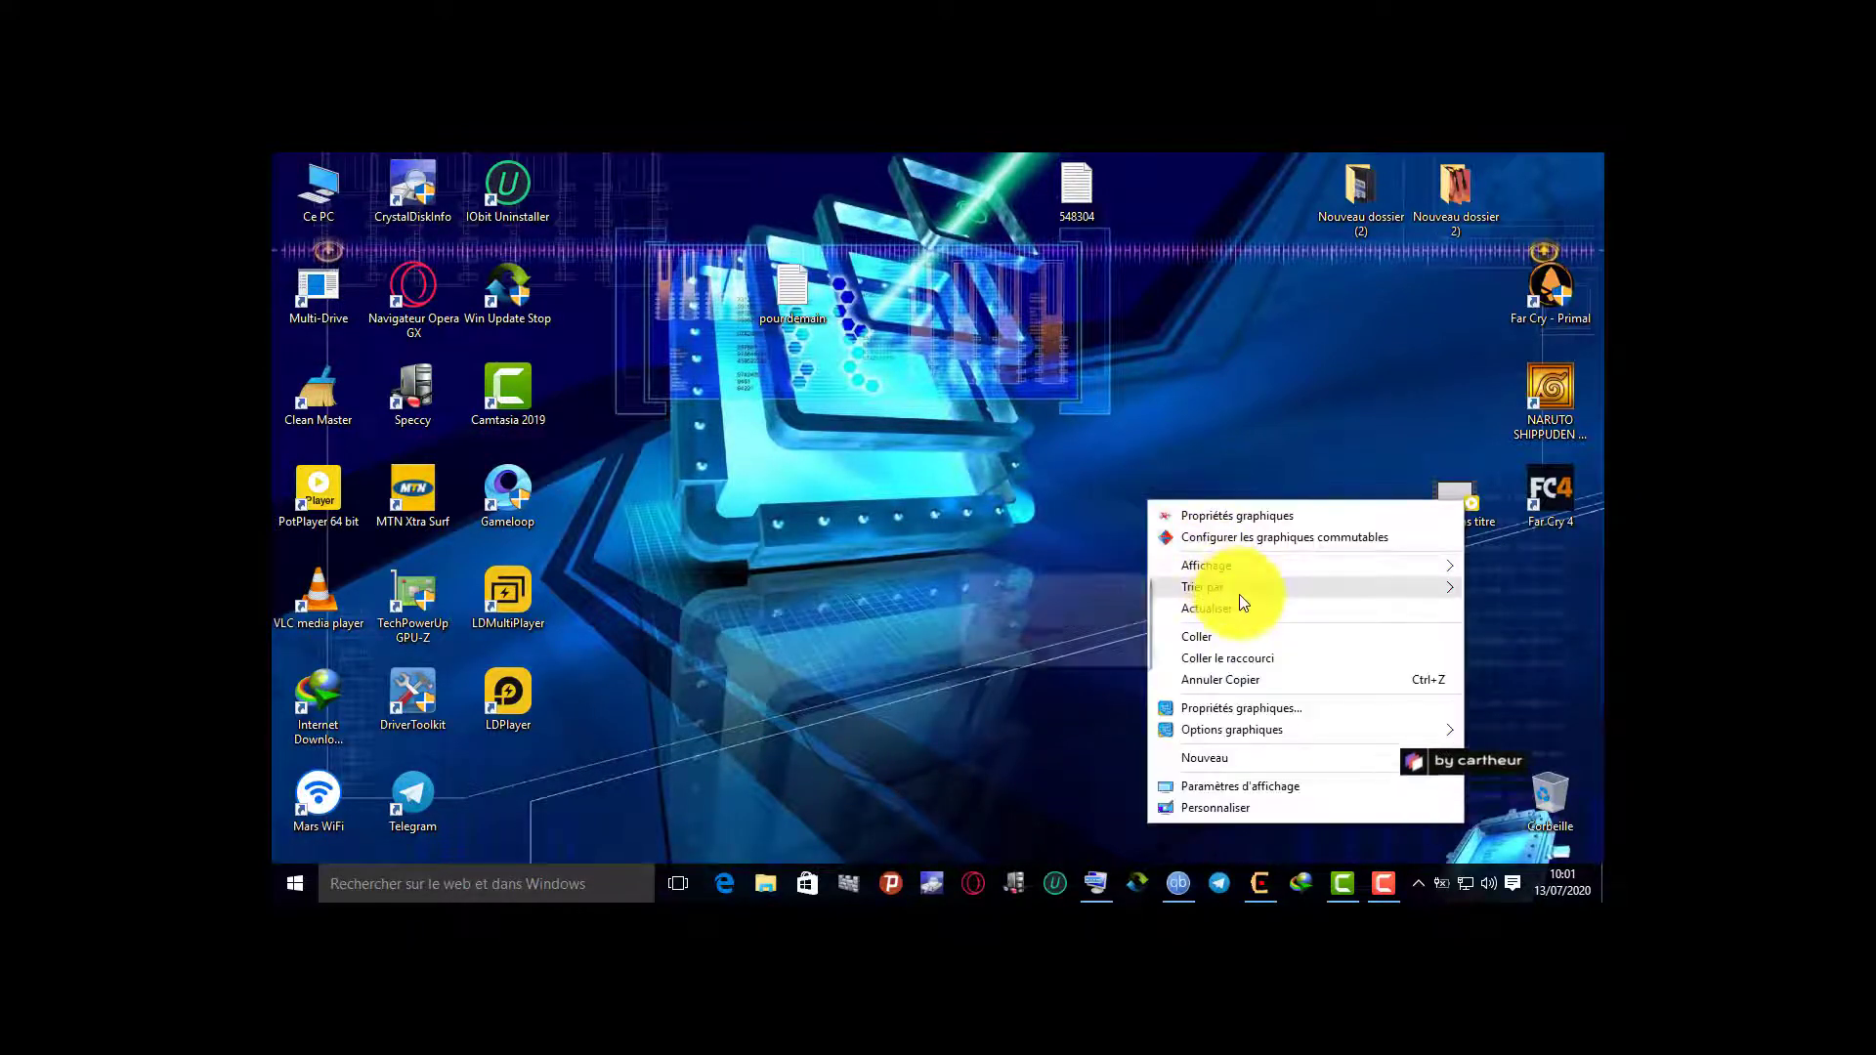
left_click(1239, 602)
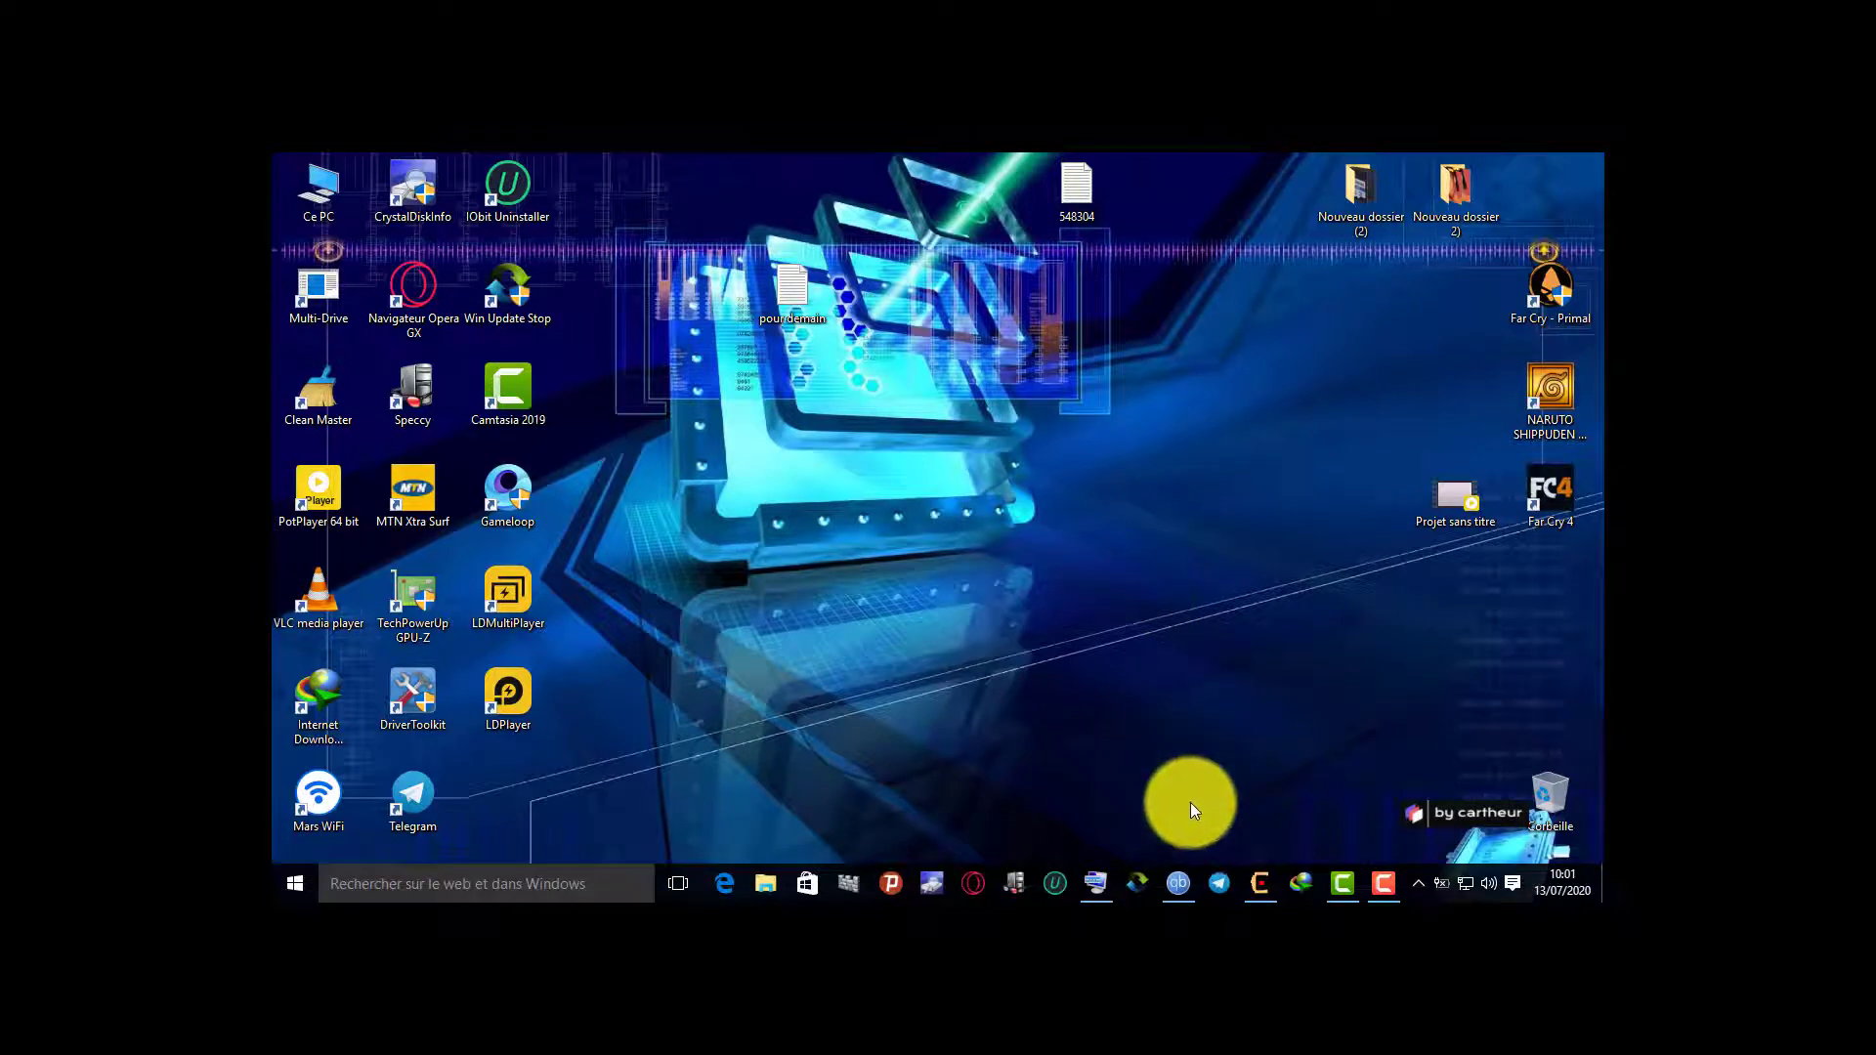
right_click(1186, 430)
left_click(1257, 528)
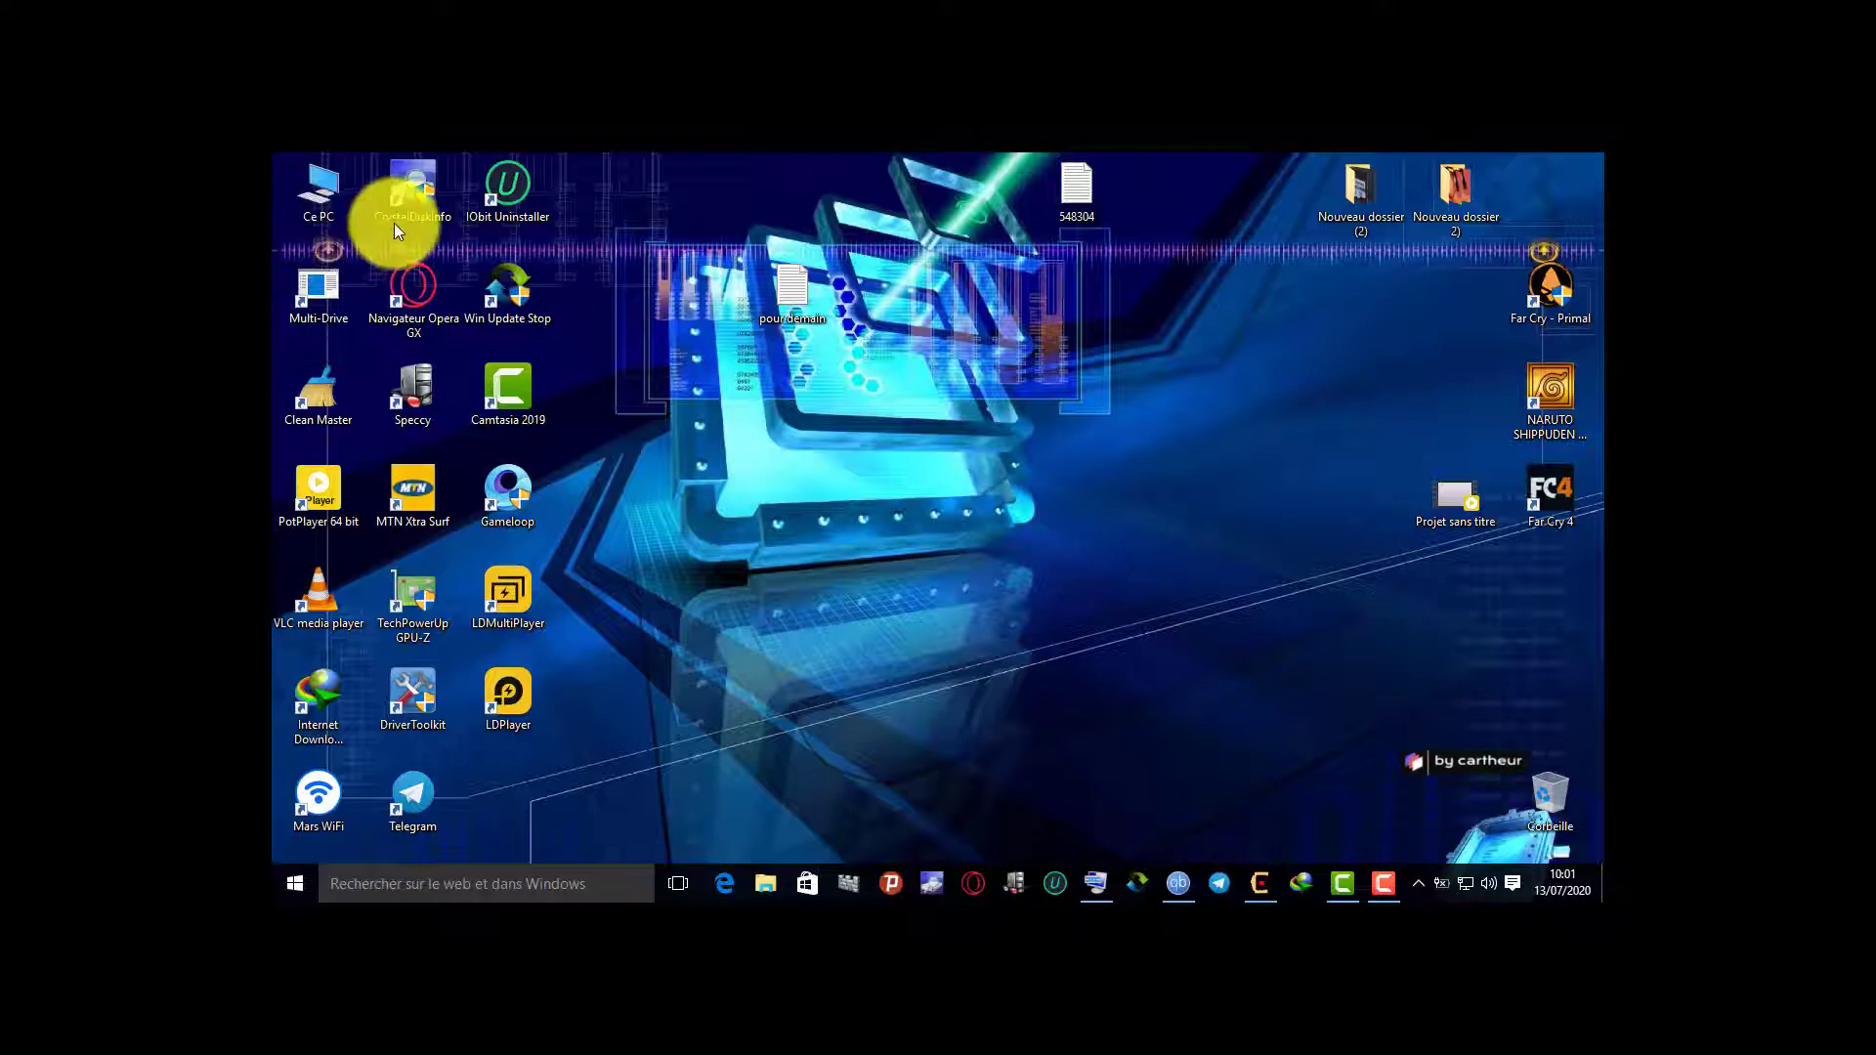
Open the logiciel folder on the F: drive and locate the aio-runtimes_v2.4.9 archive
double_click(321, 183)
double_click(1295, 411)
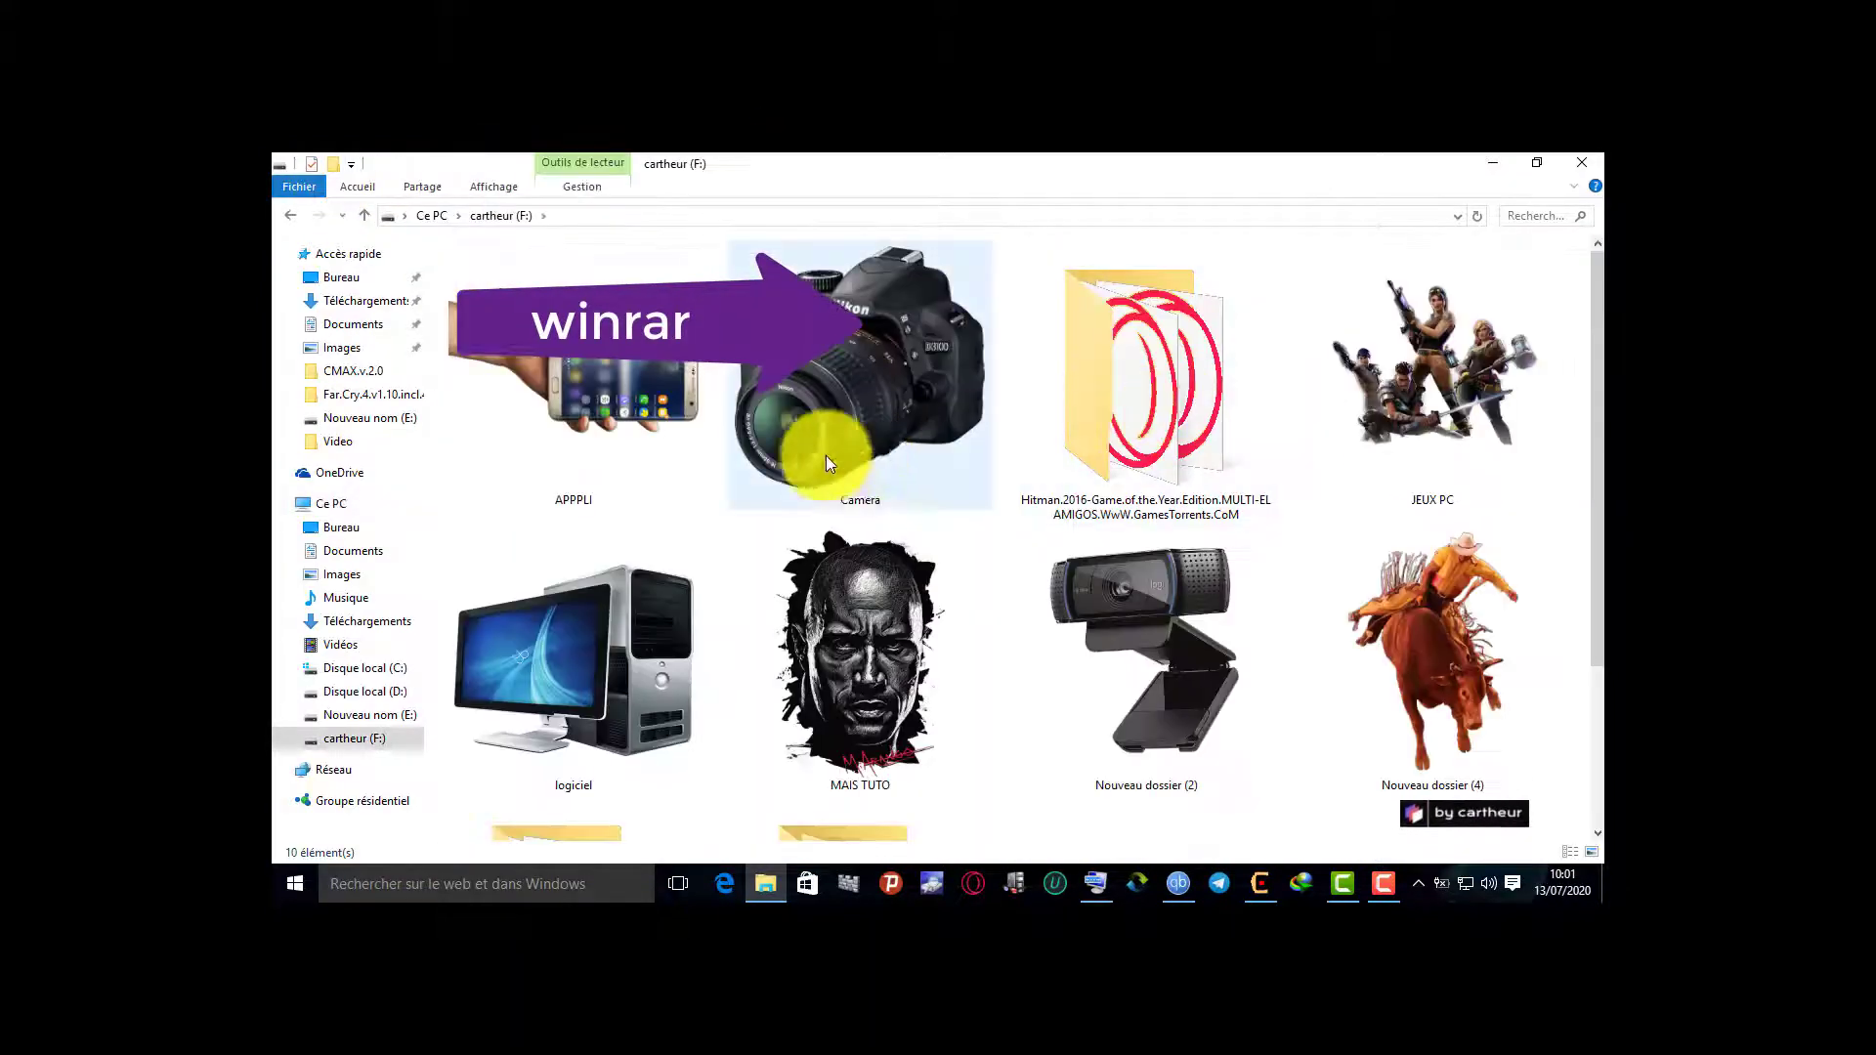
double_click(654, 628)
scroll(1081, 517, "down", 7)
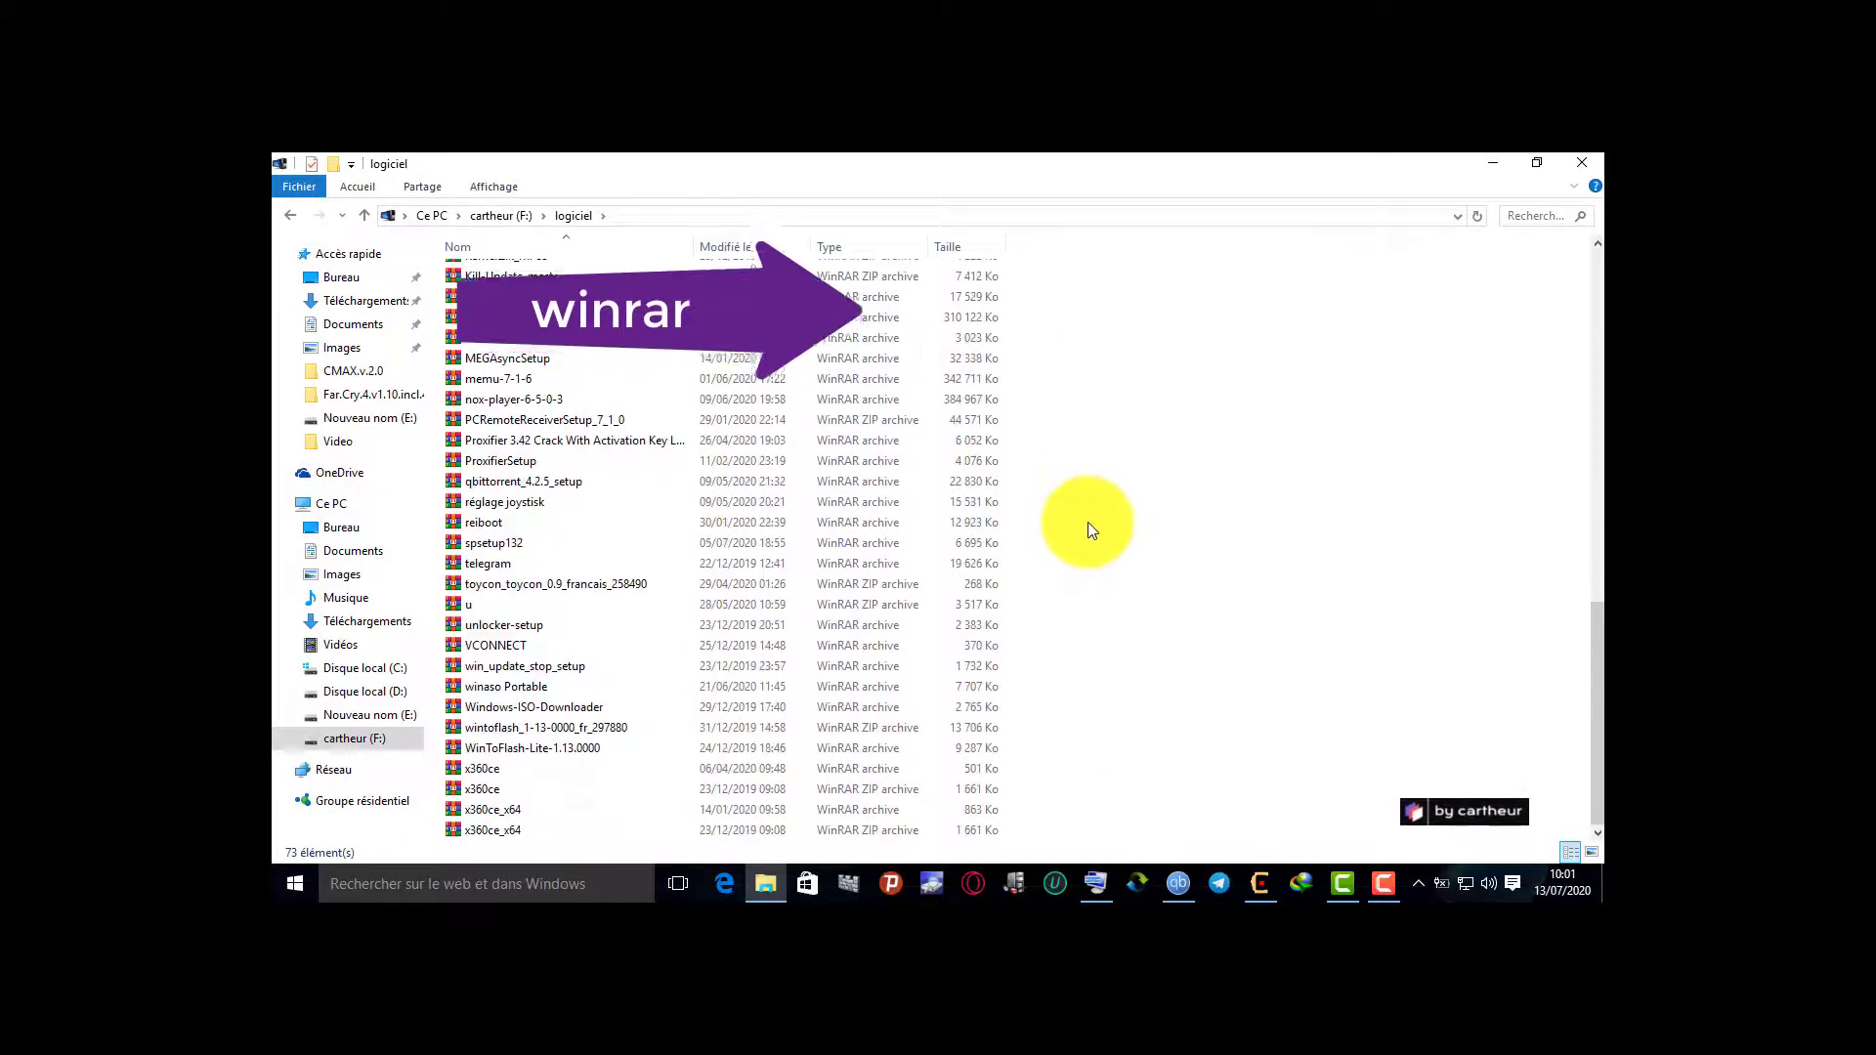
scroll(1090, 512, "up", 7)
scroll(1090, 506, "down", 15)
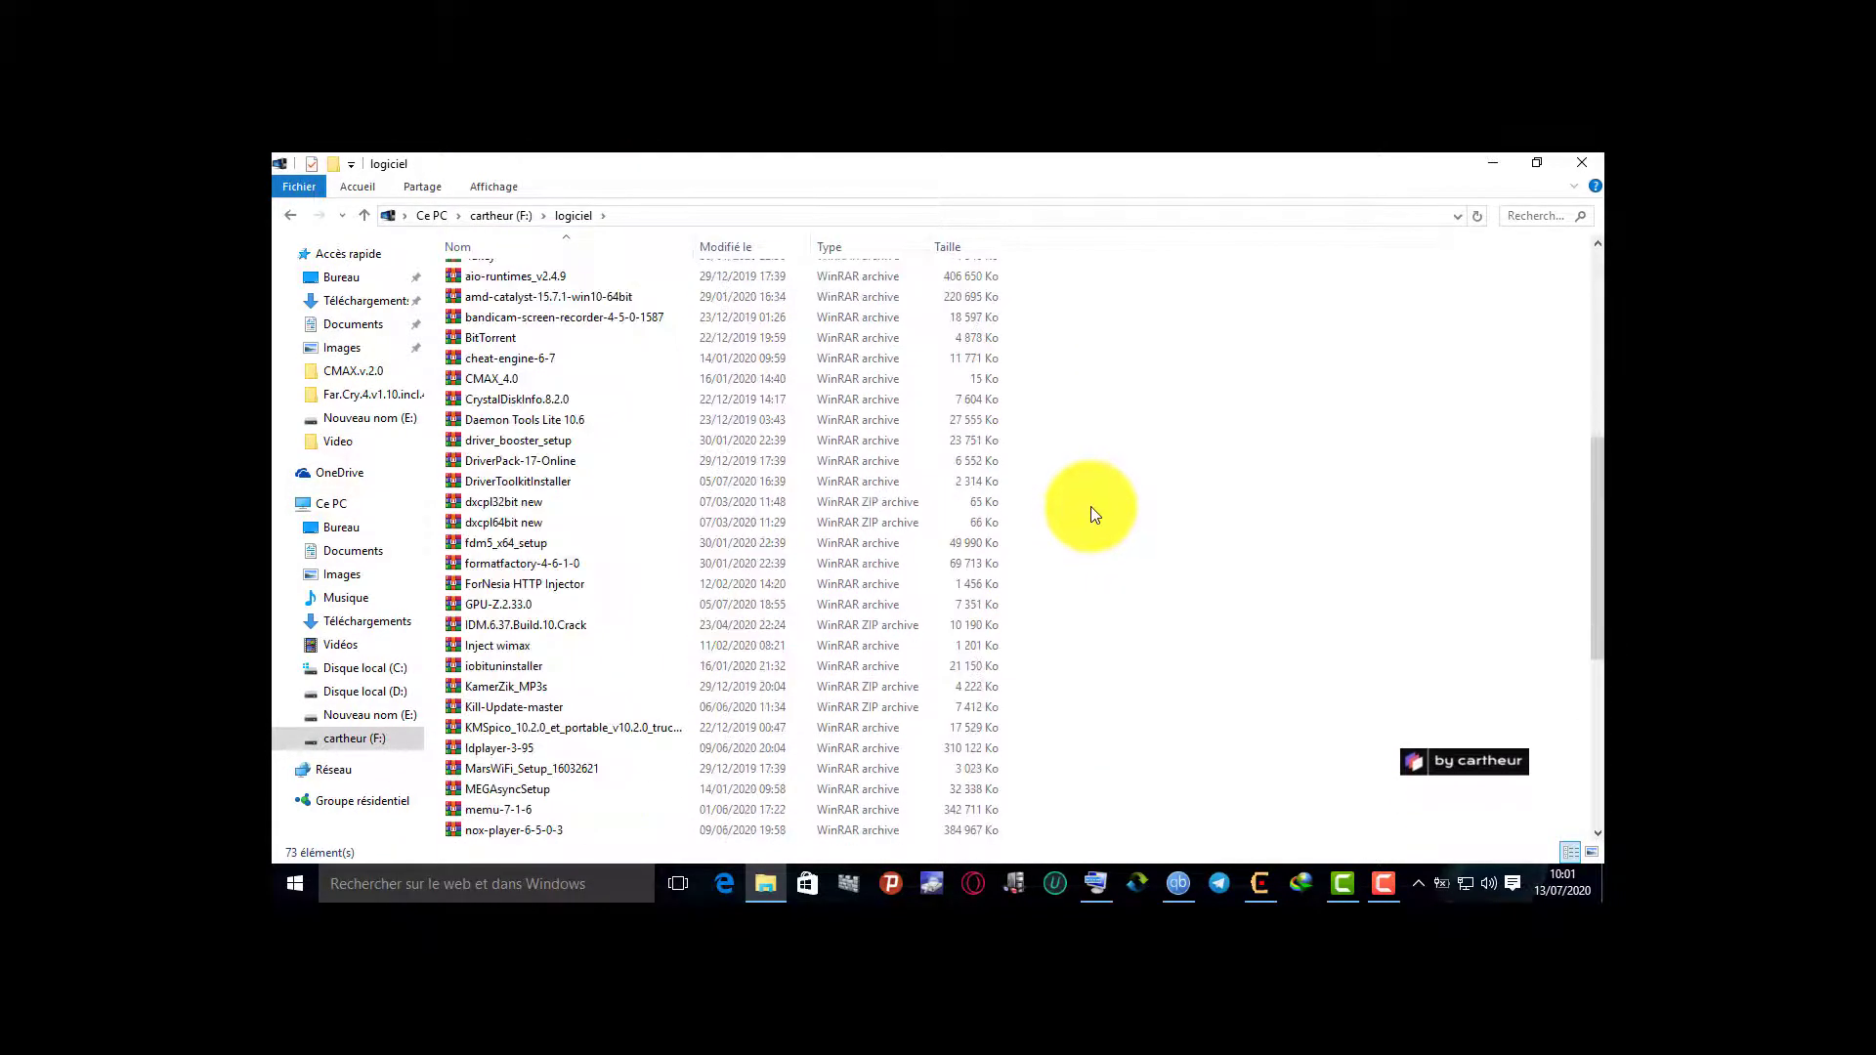
scroll(1090, 506, "up", 7)
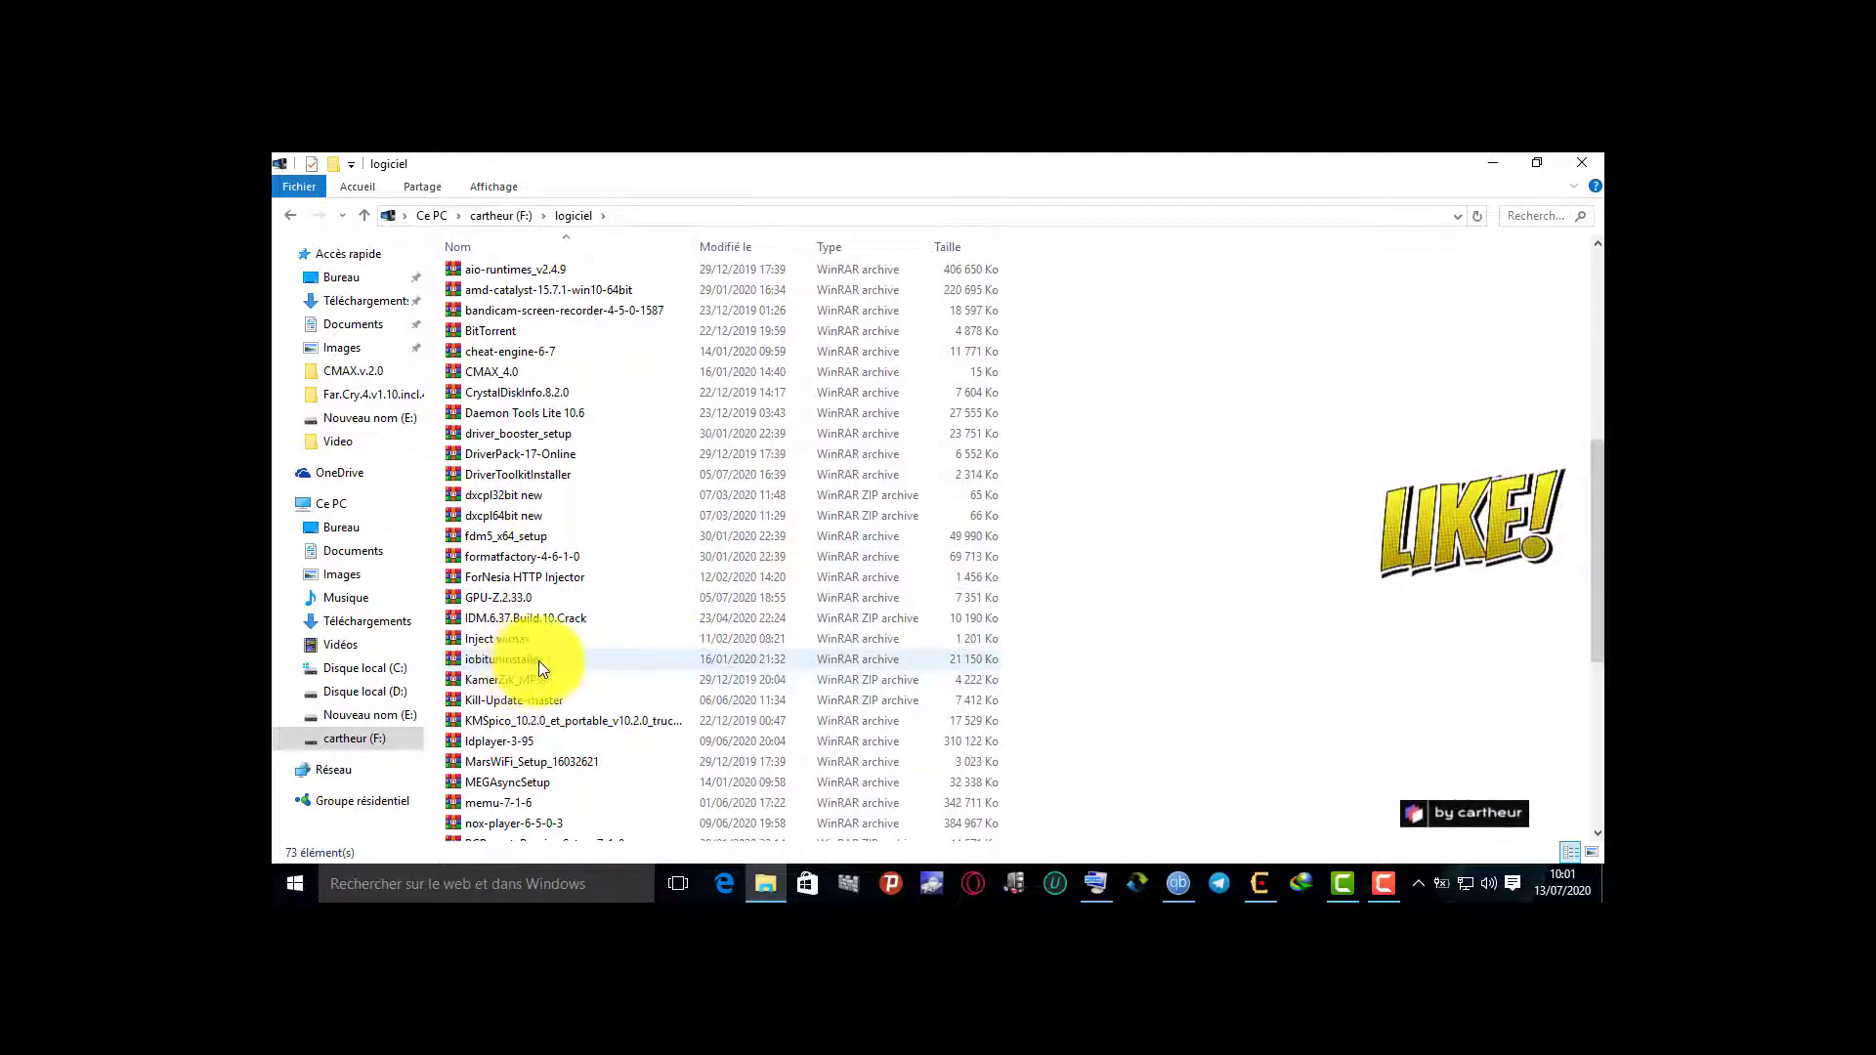
scroll(542, 656, "up", 3)
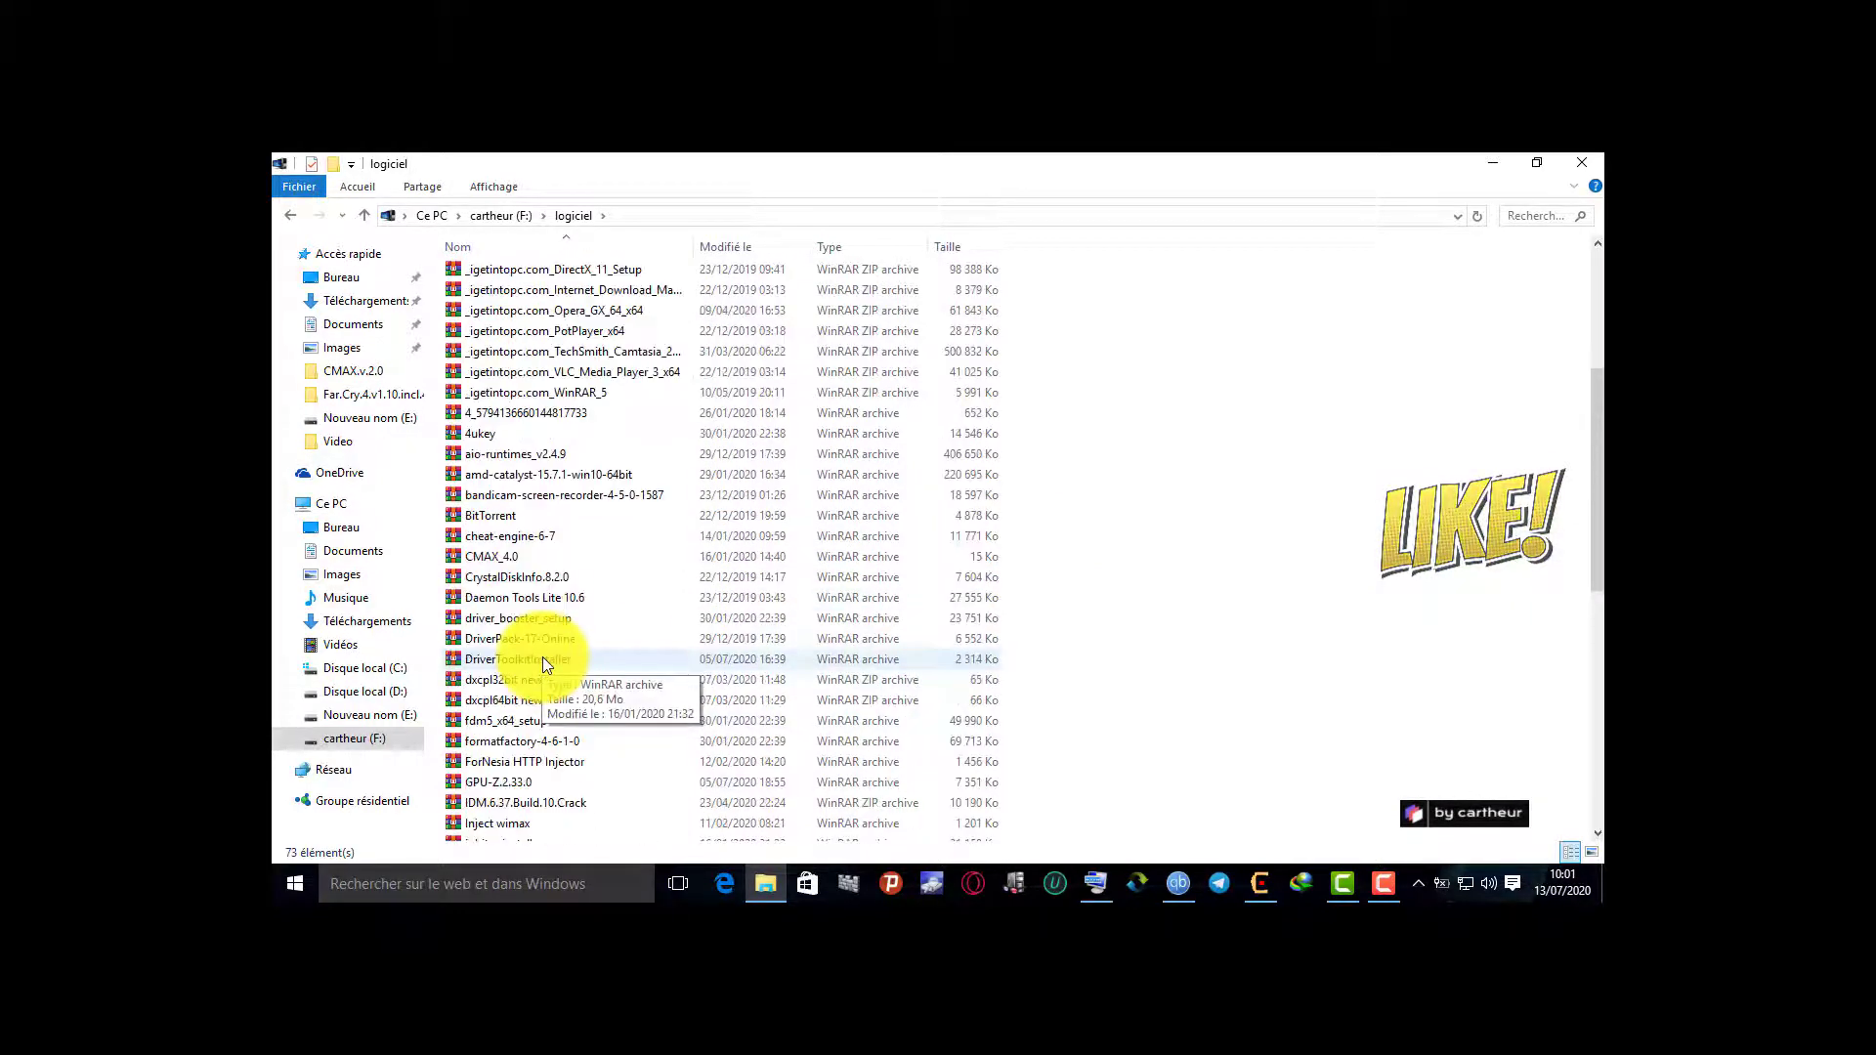
Copy the aio-runtimes_v2.4.9 archive from the logiciel folder to the desktop
right_click(502, 454)
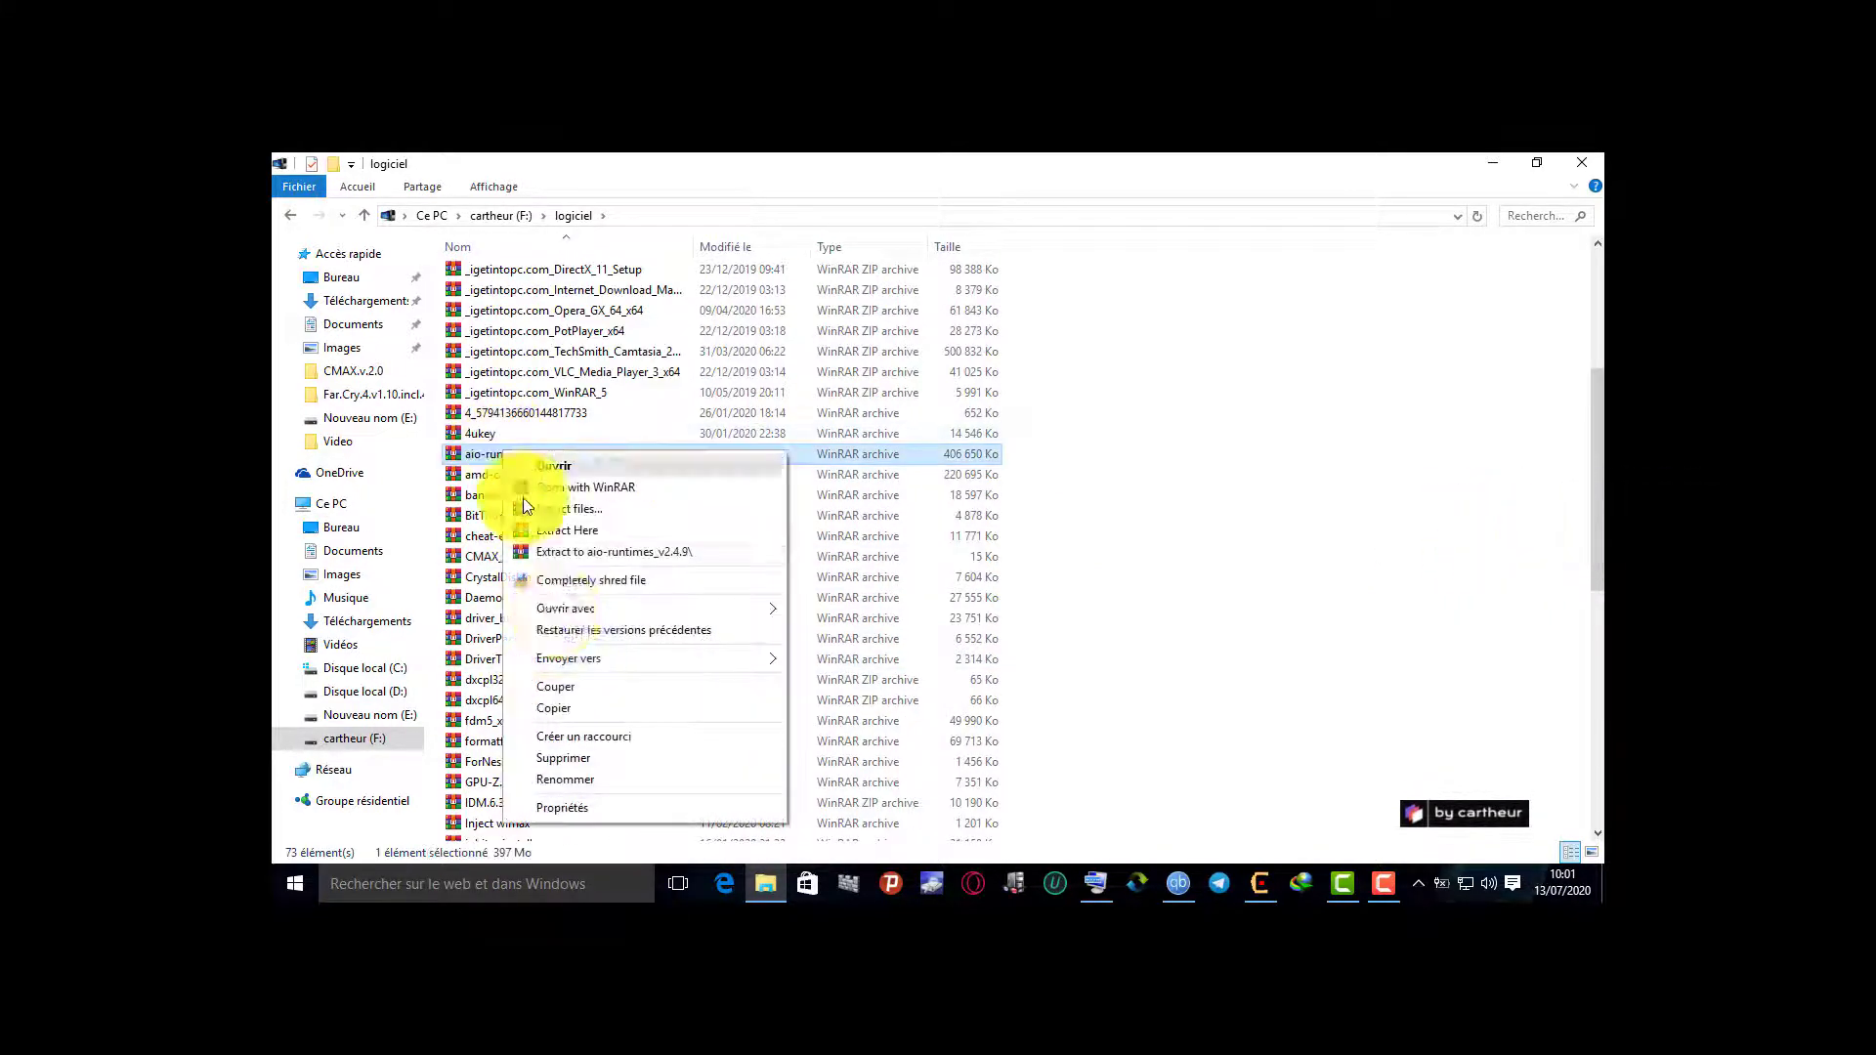
left_click(551, 708)
left_click(1487, 161)
right_click(816, 467)
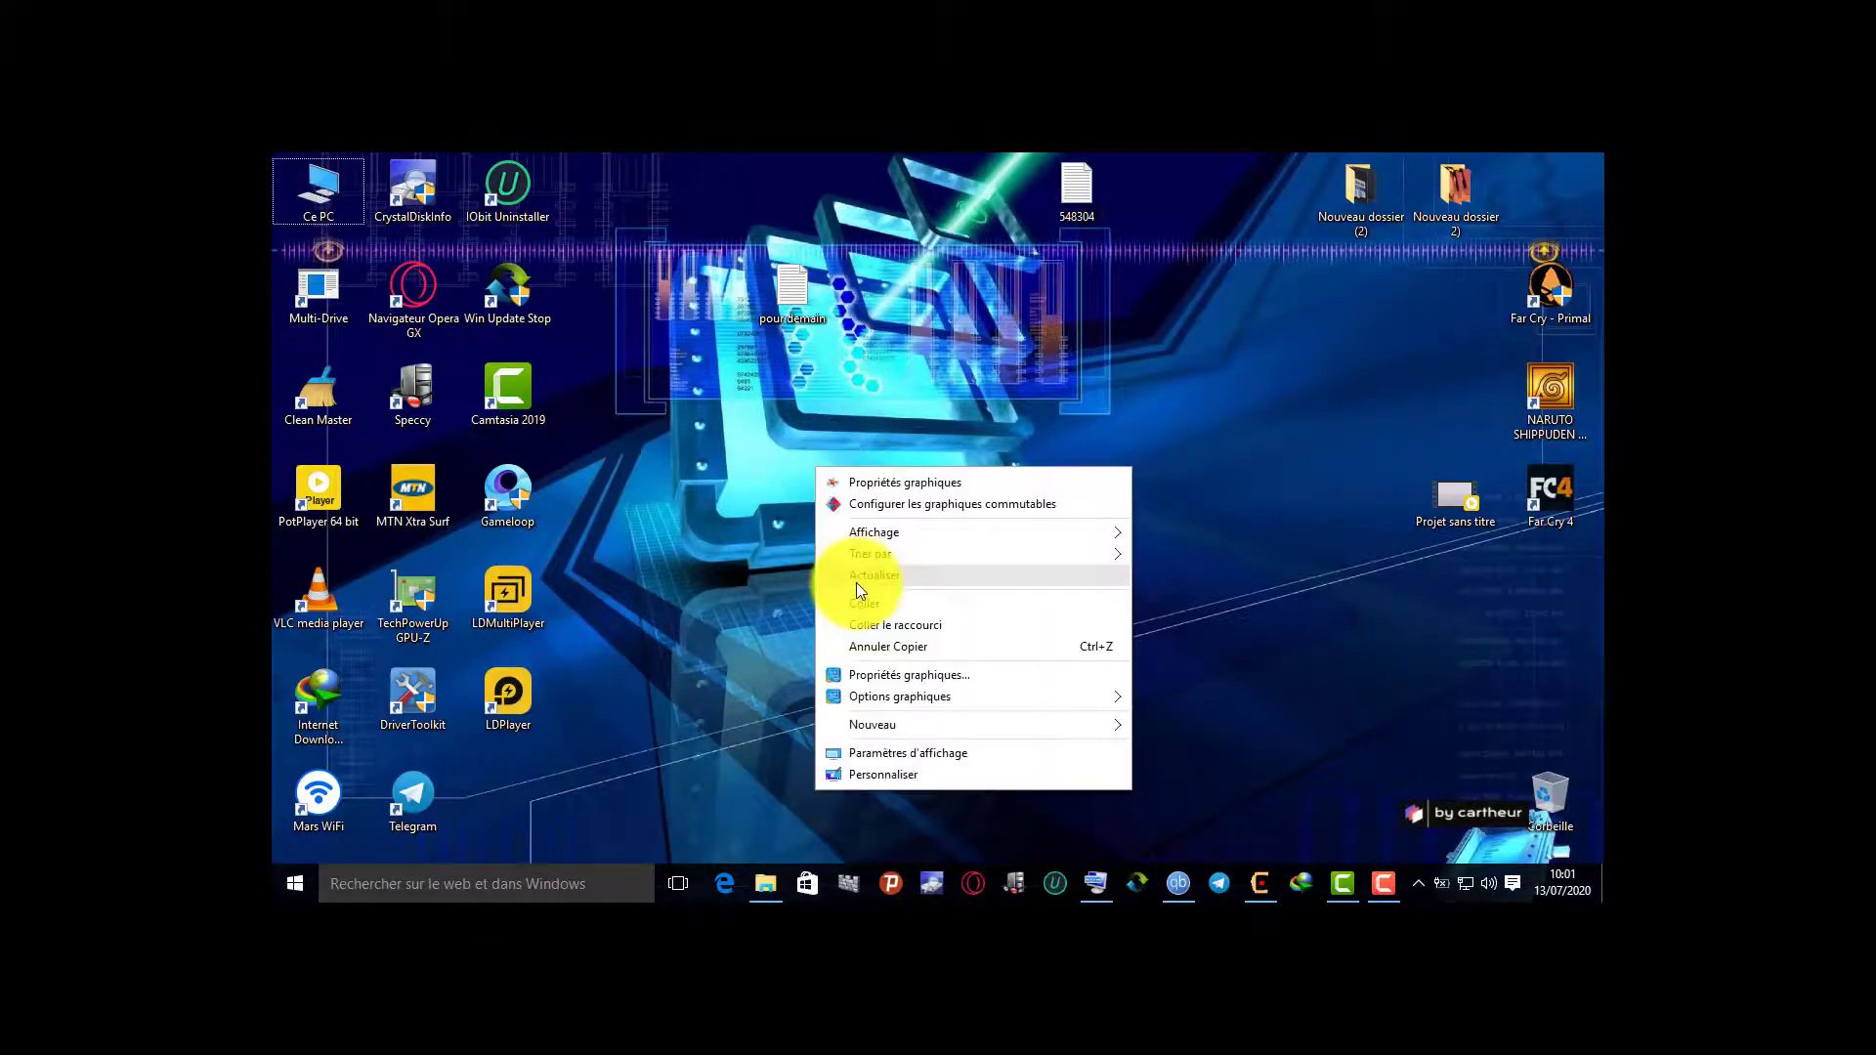
left_click(859, 608)
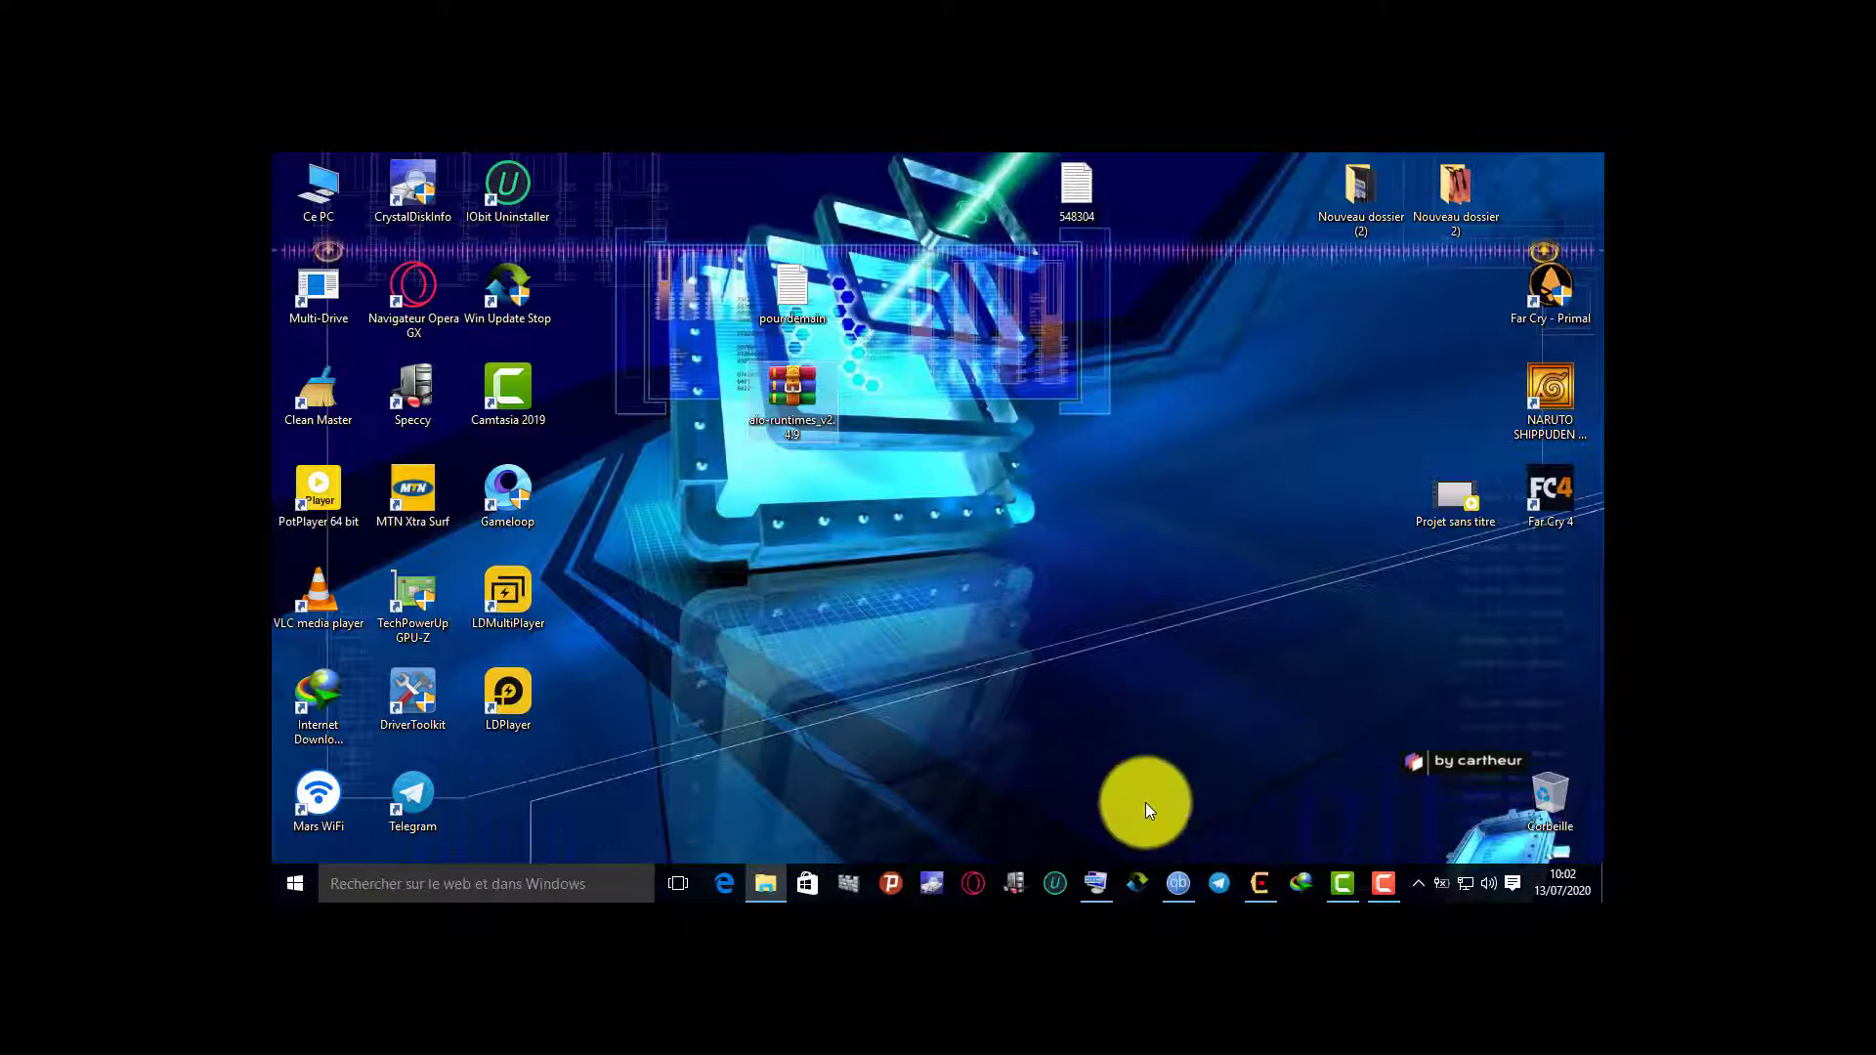
Open the Windows list of installed programs from Ce PC
double_click(332, 190)
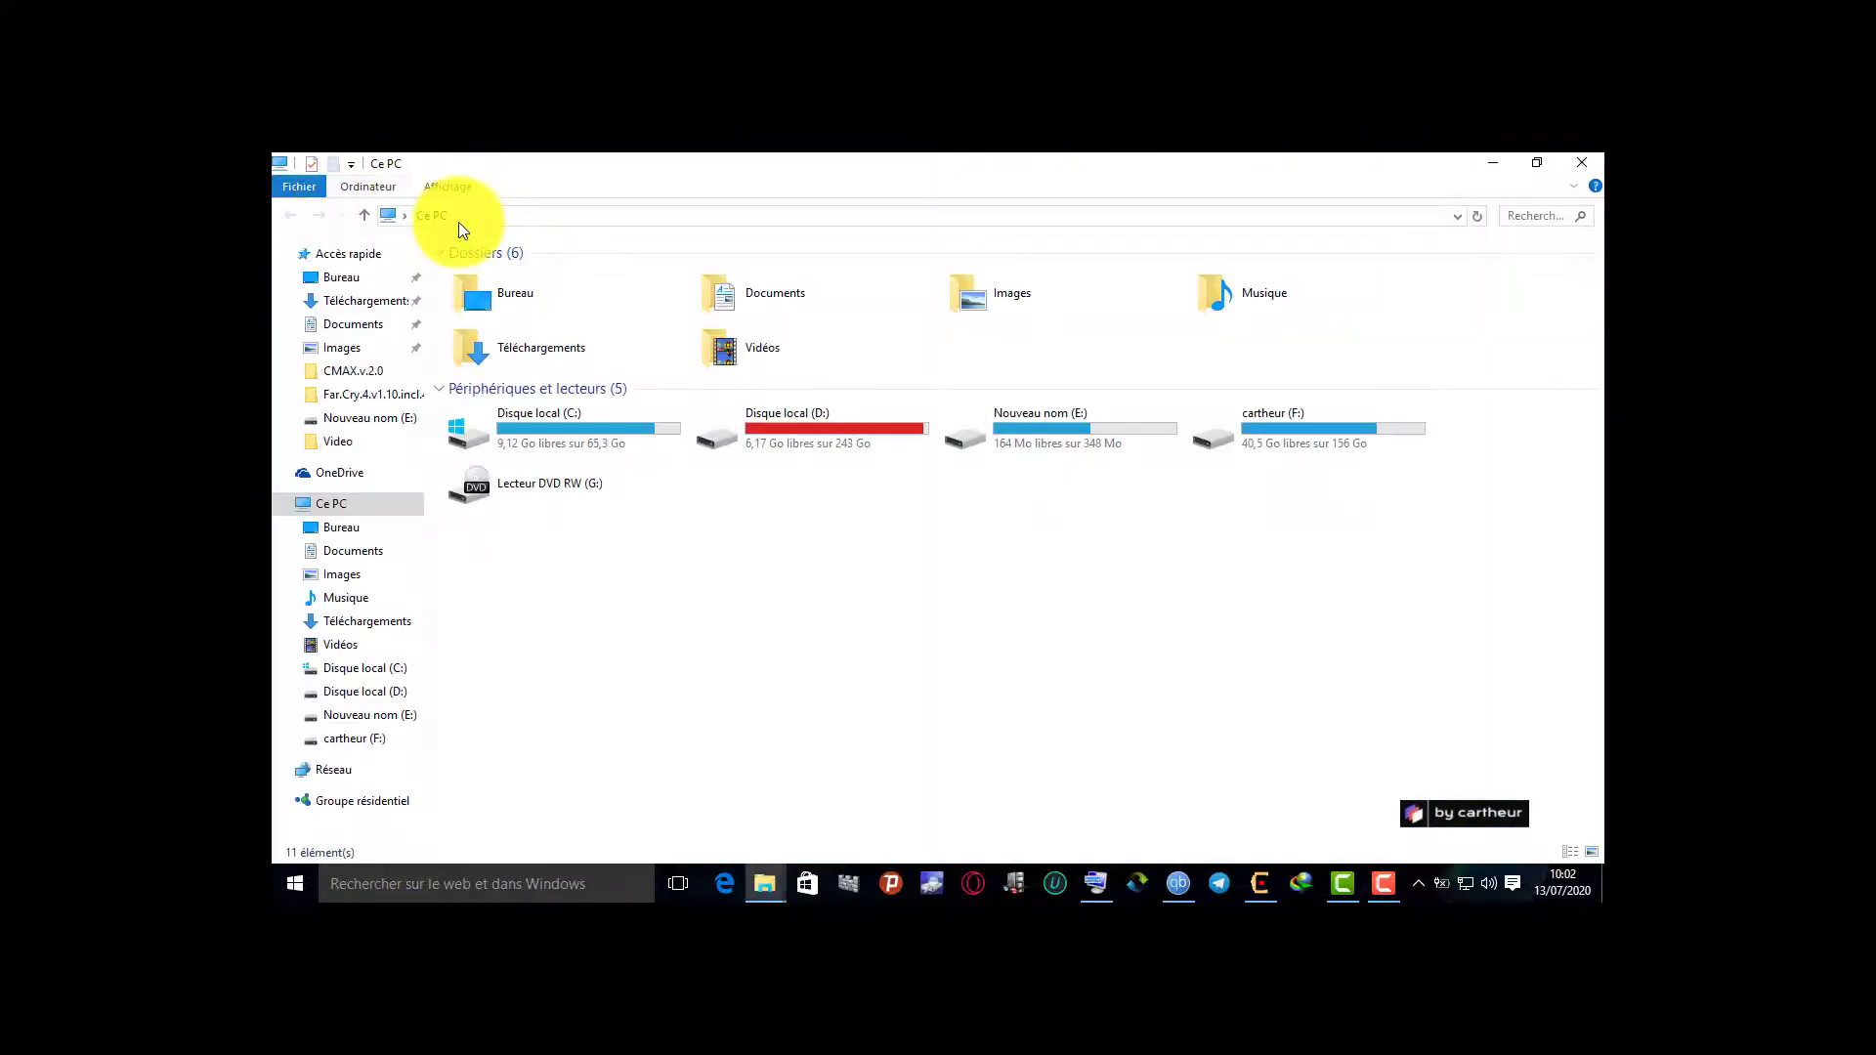
left_click(396, 185)
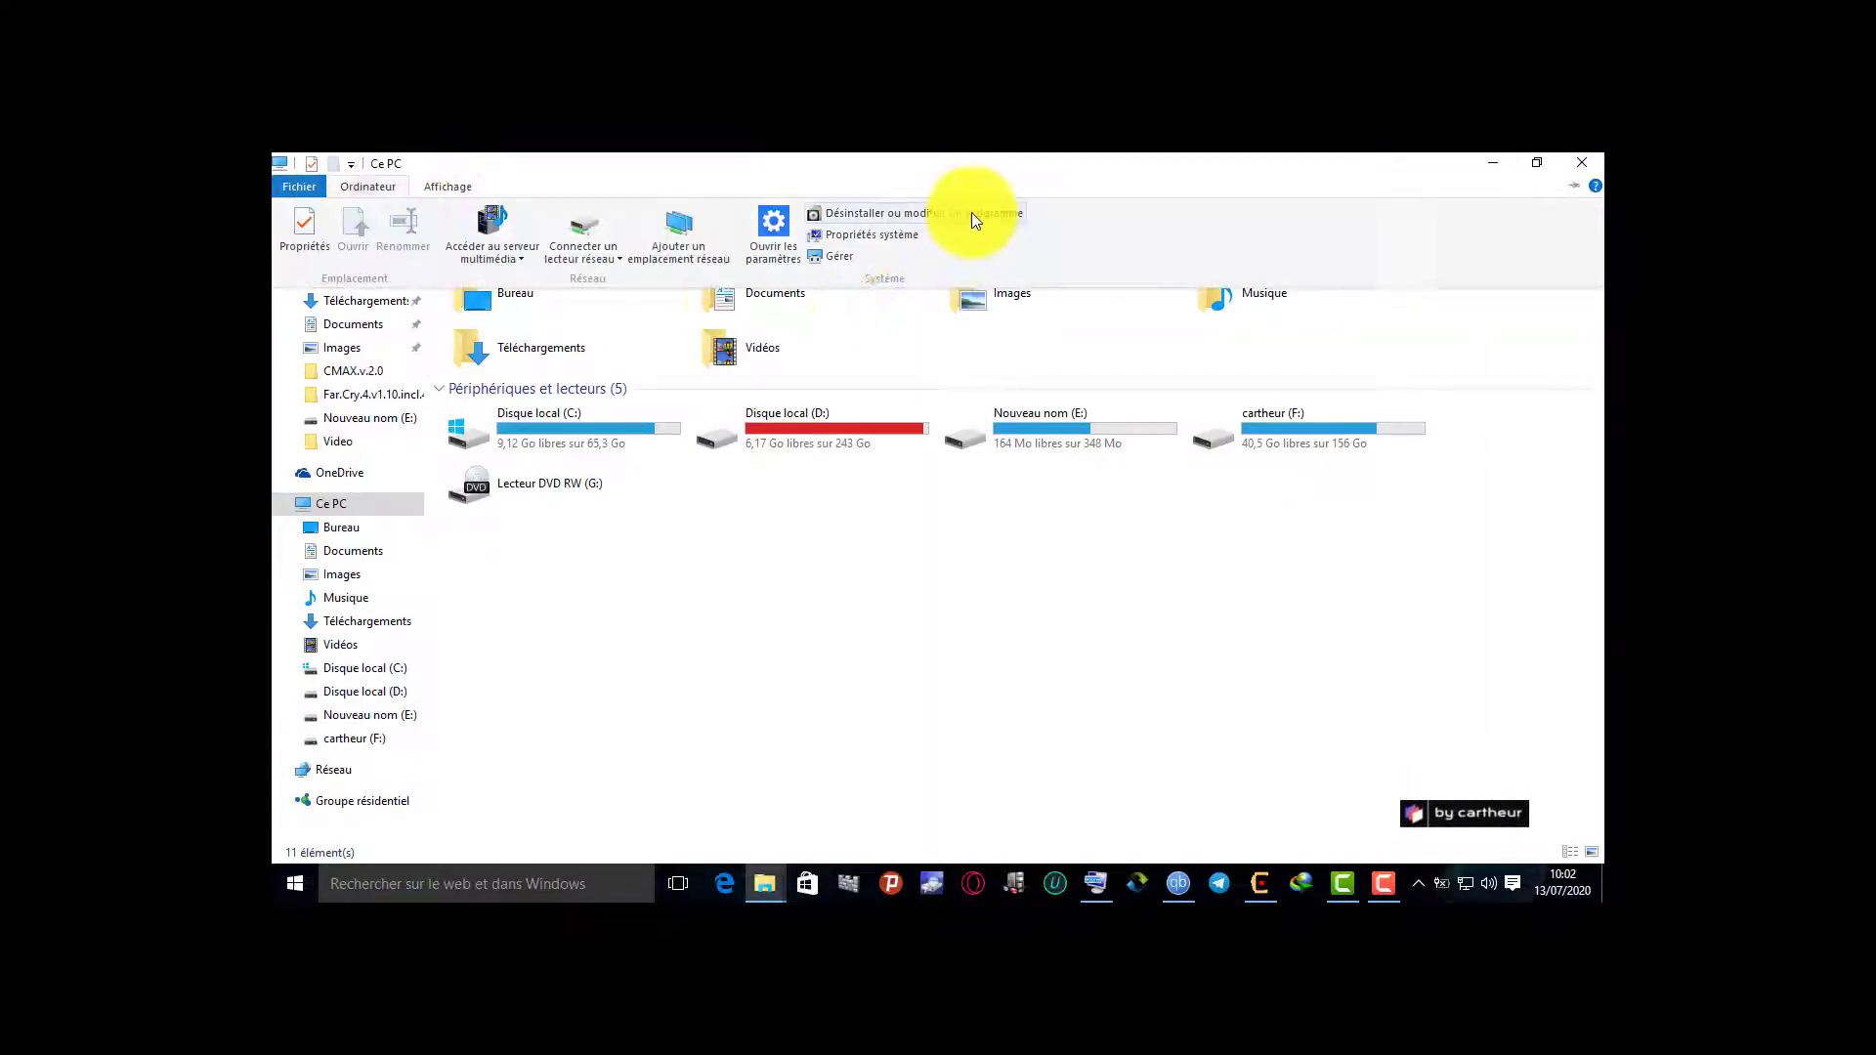
left_click(971, 213)
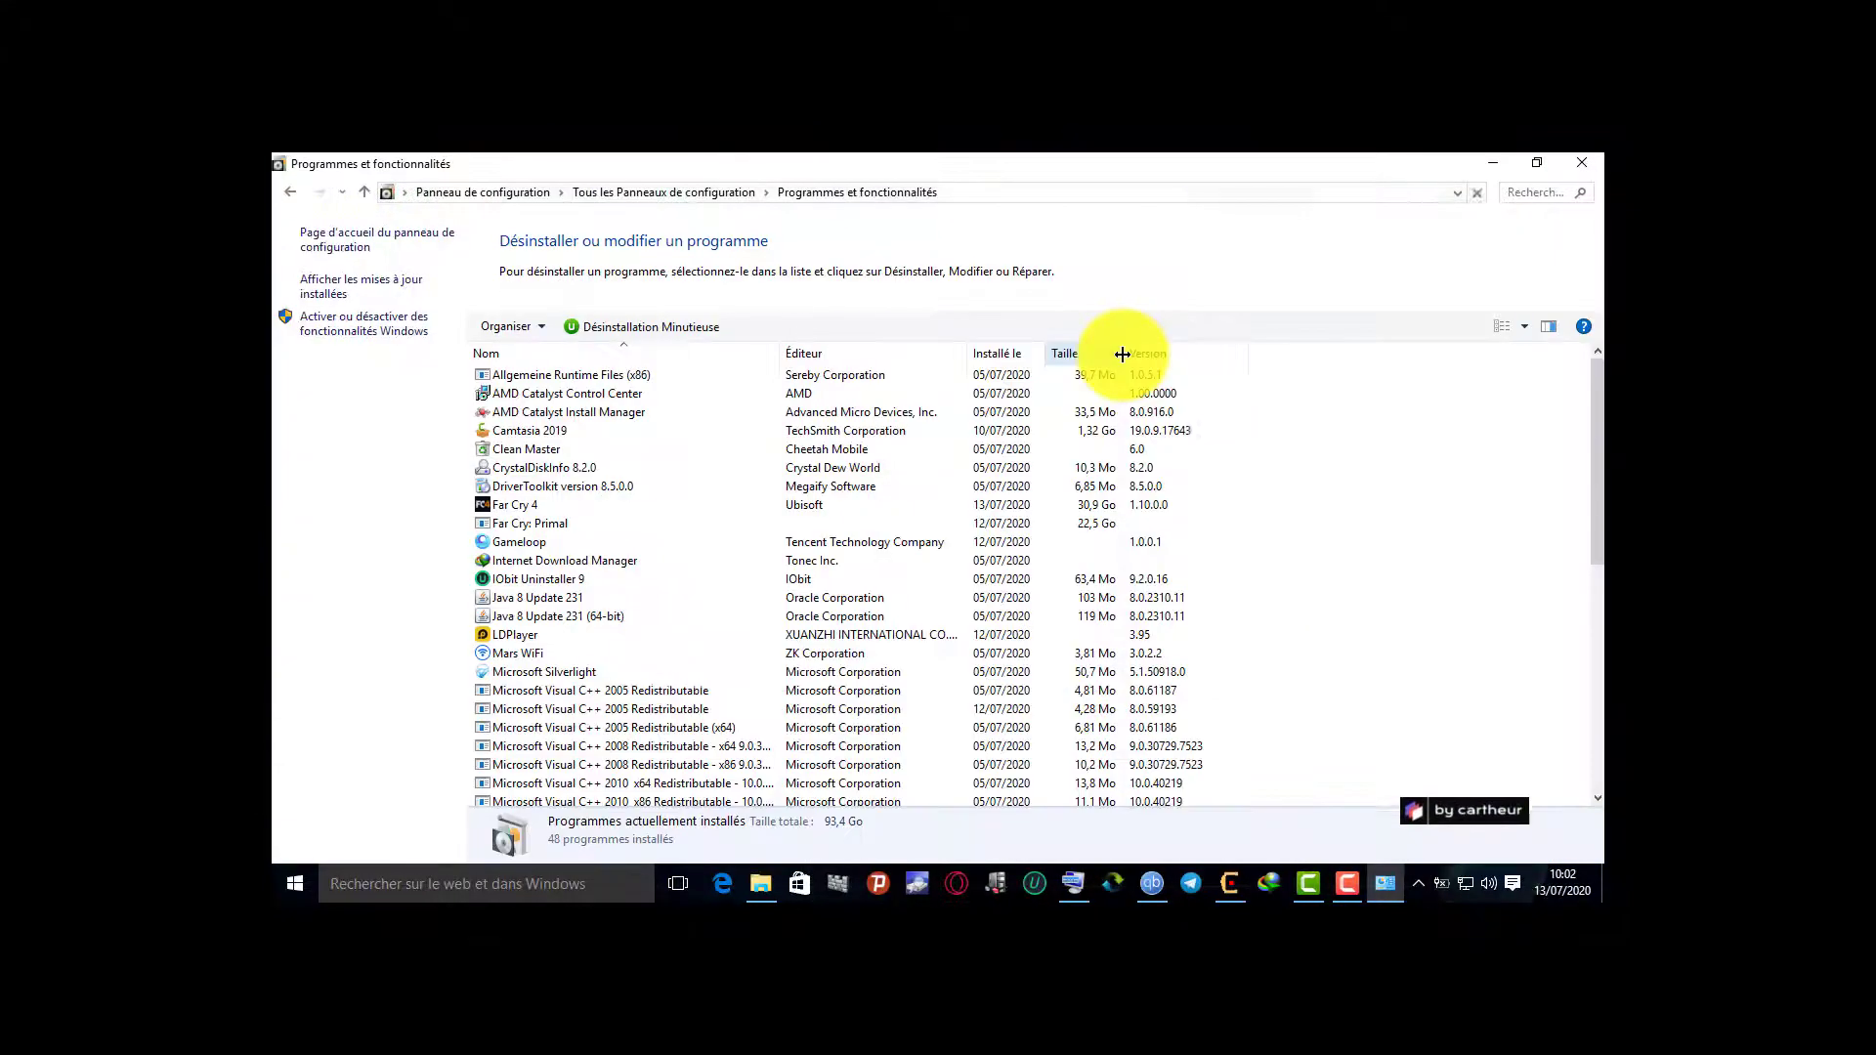
Examine the installed programs, including the Microsoft Visual C++ Redistributable entries, and close the open windows
scroll(1050, 555, "down", 9)
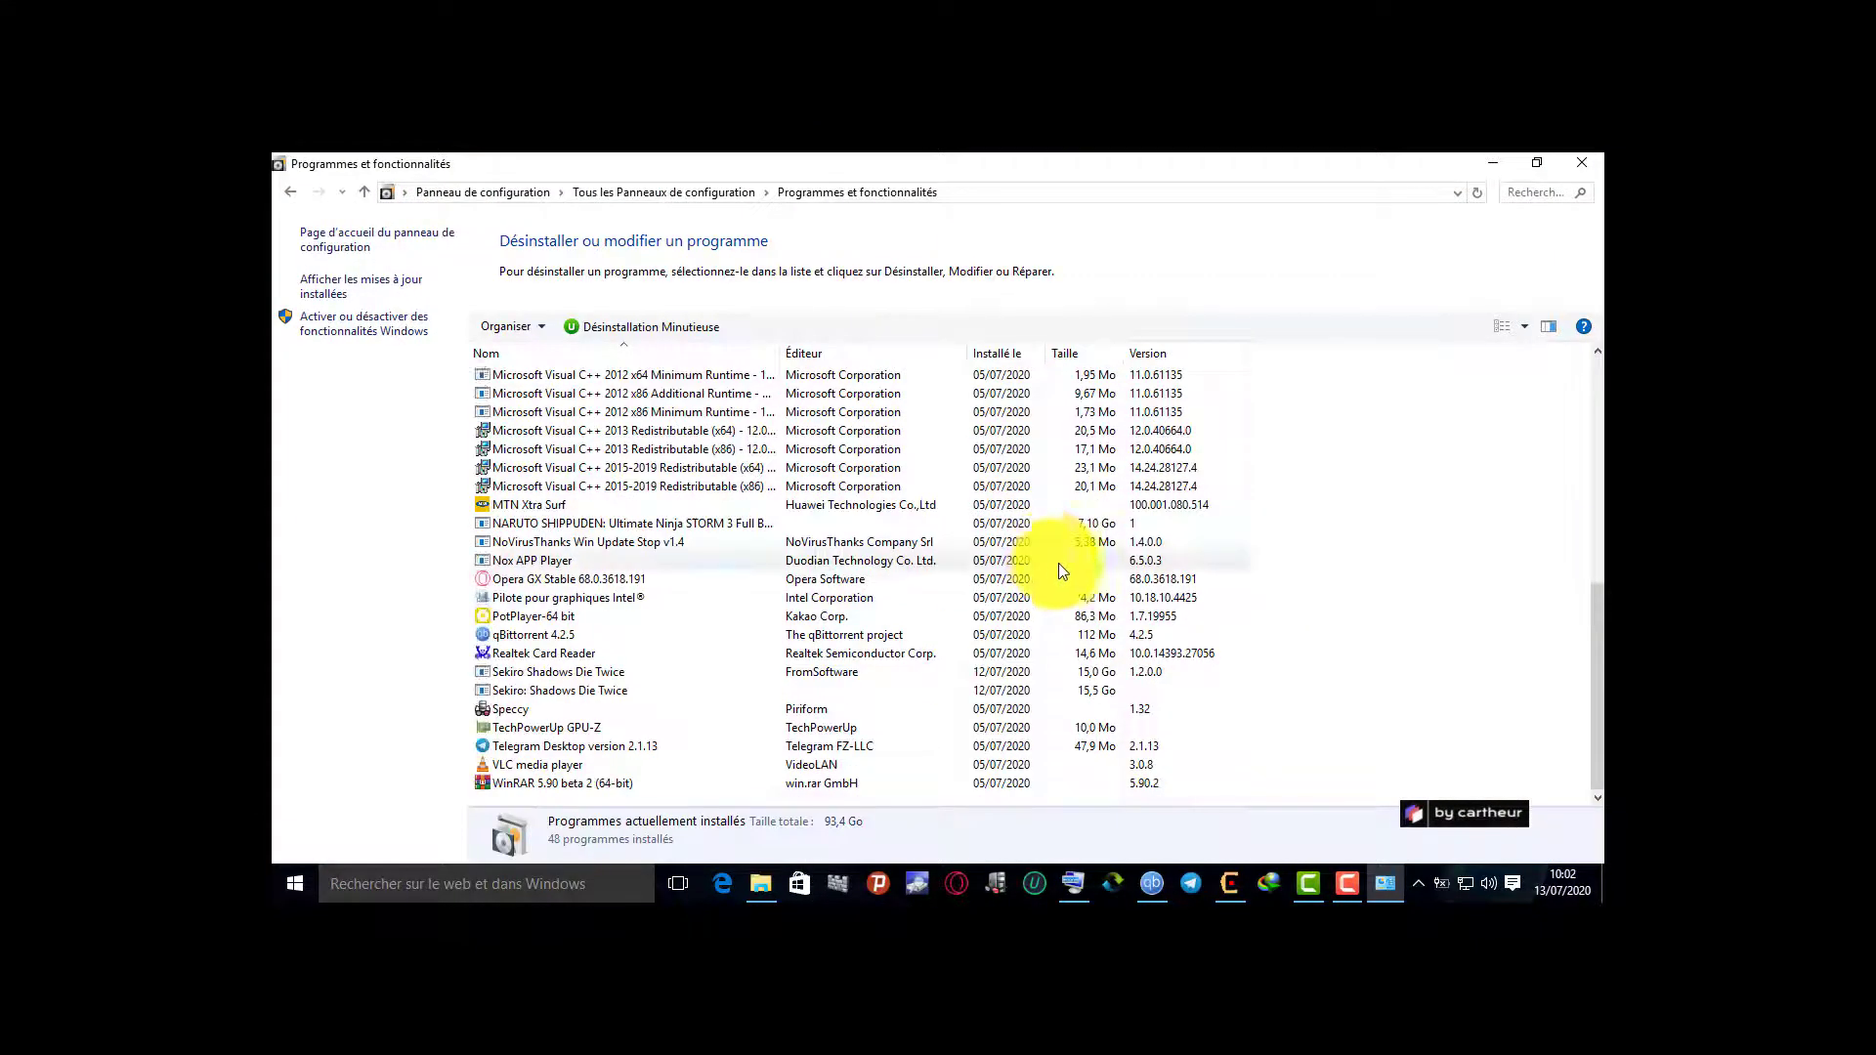
scroll(1172, 527, "up", 4)
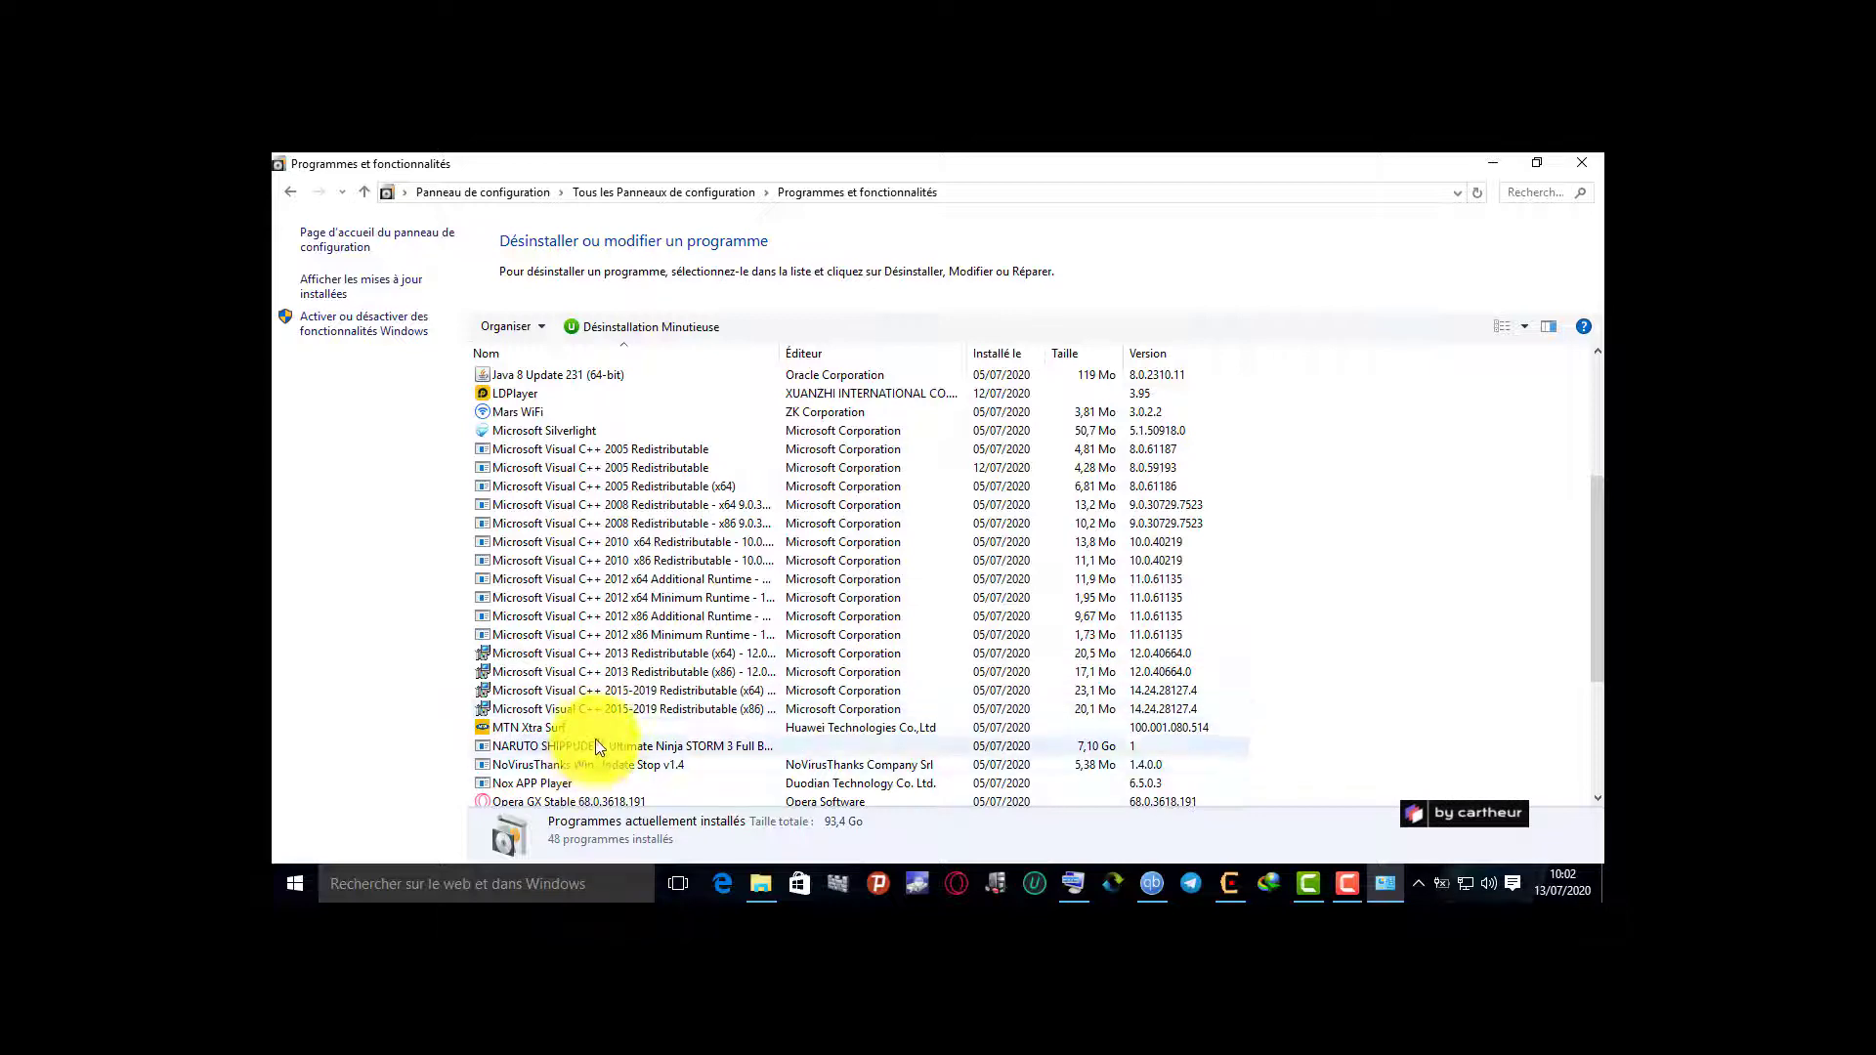
scroll(604, 723, "up", 3)
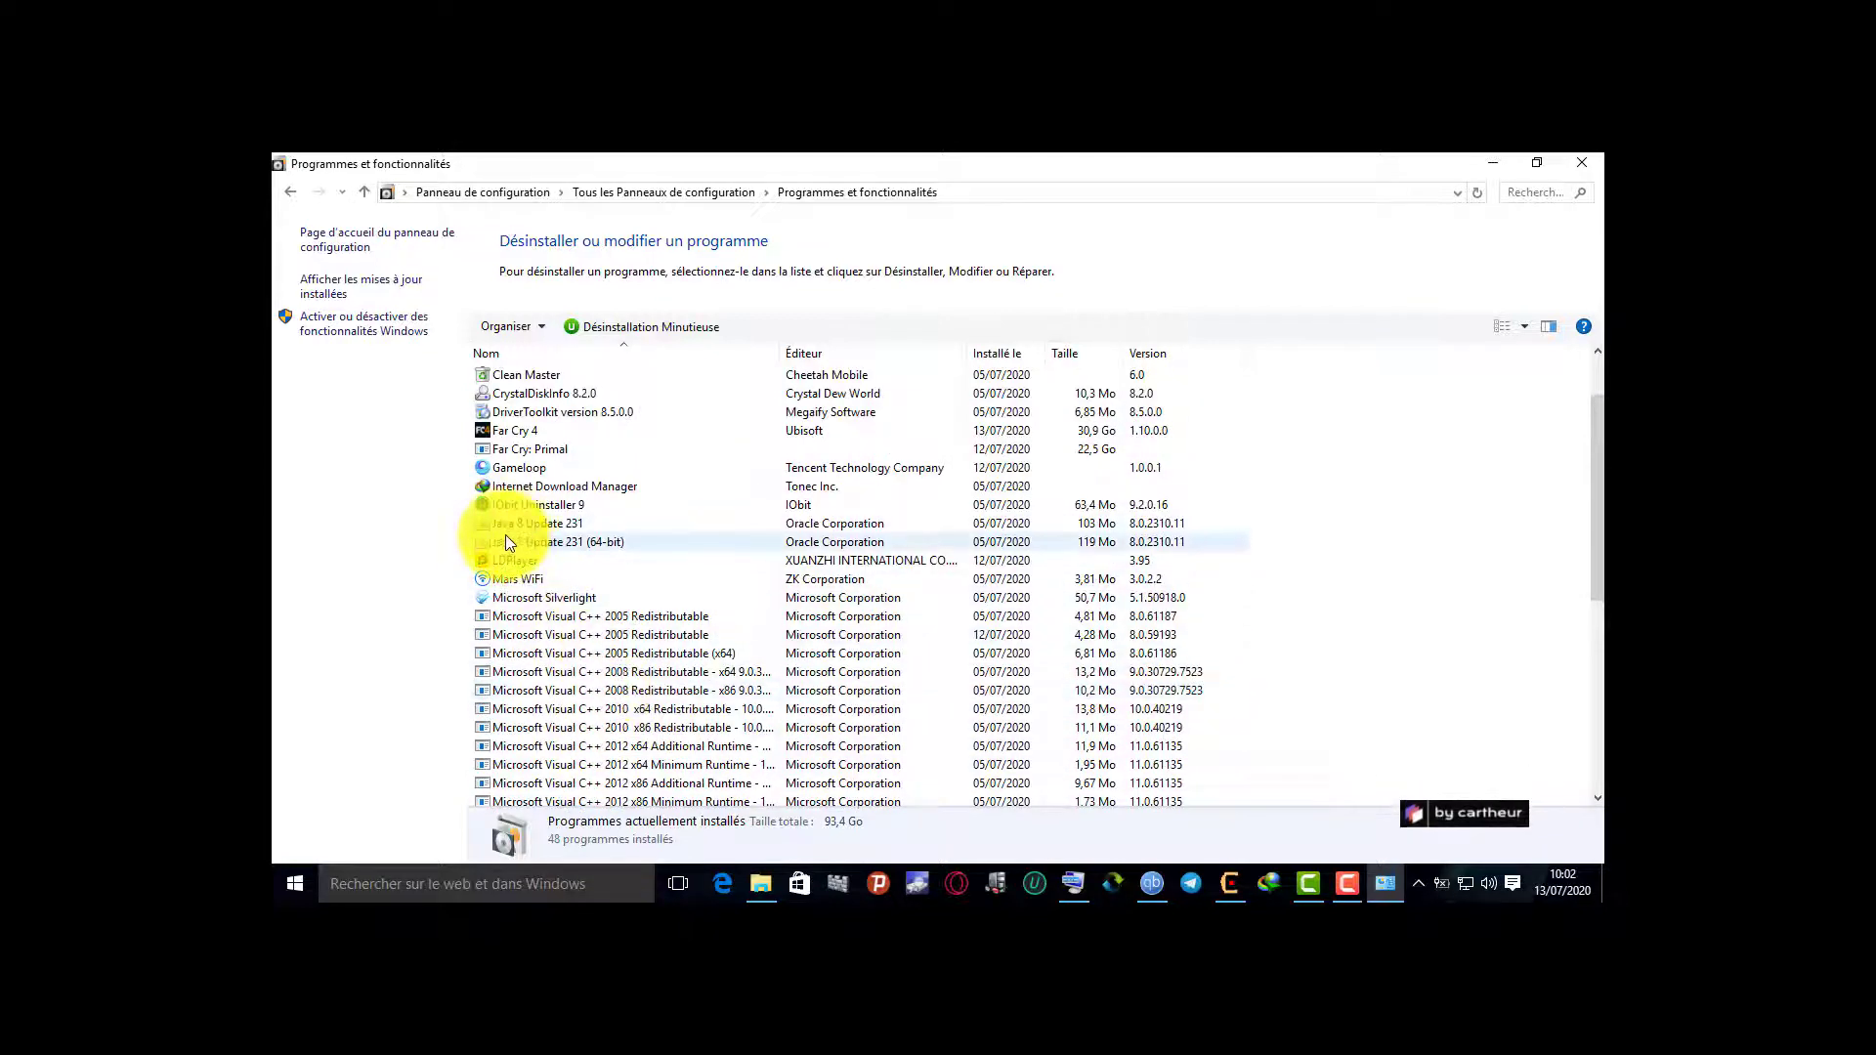
scroll(518, 512, "up", 2)
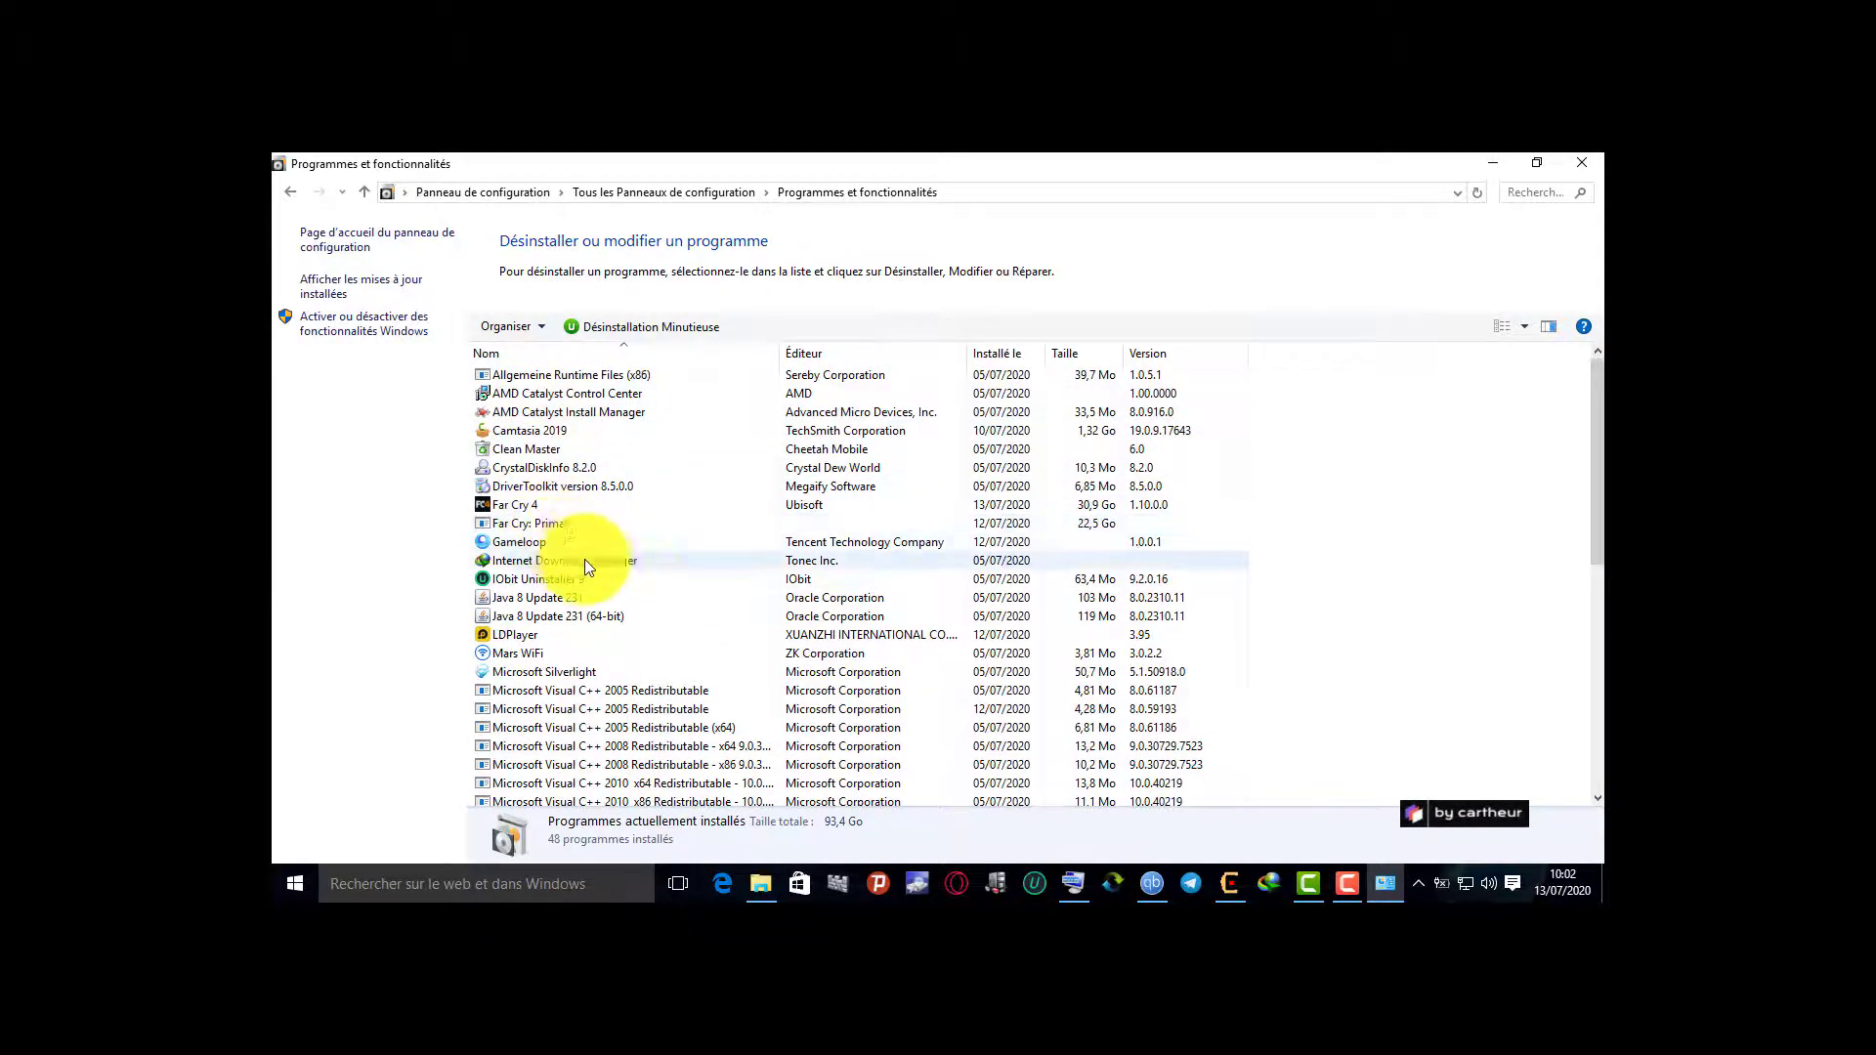
scroll(625, 576, "down", 8)
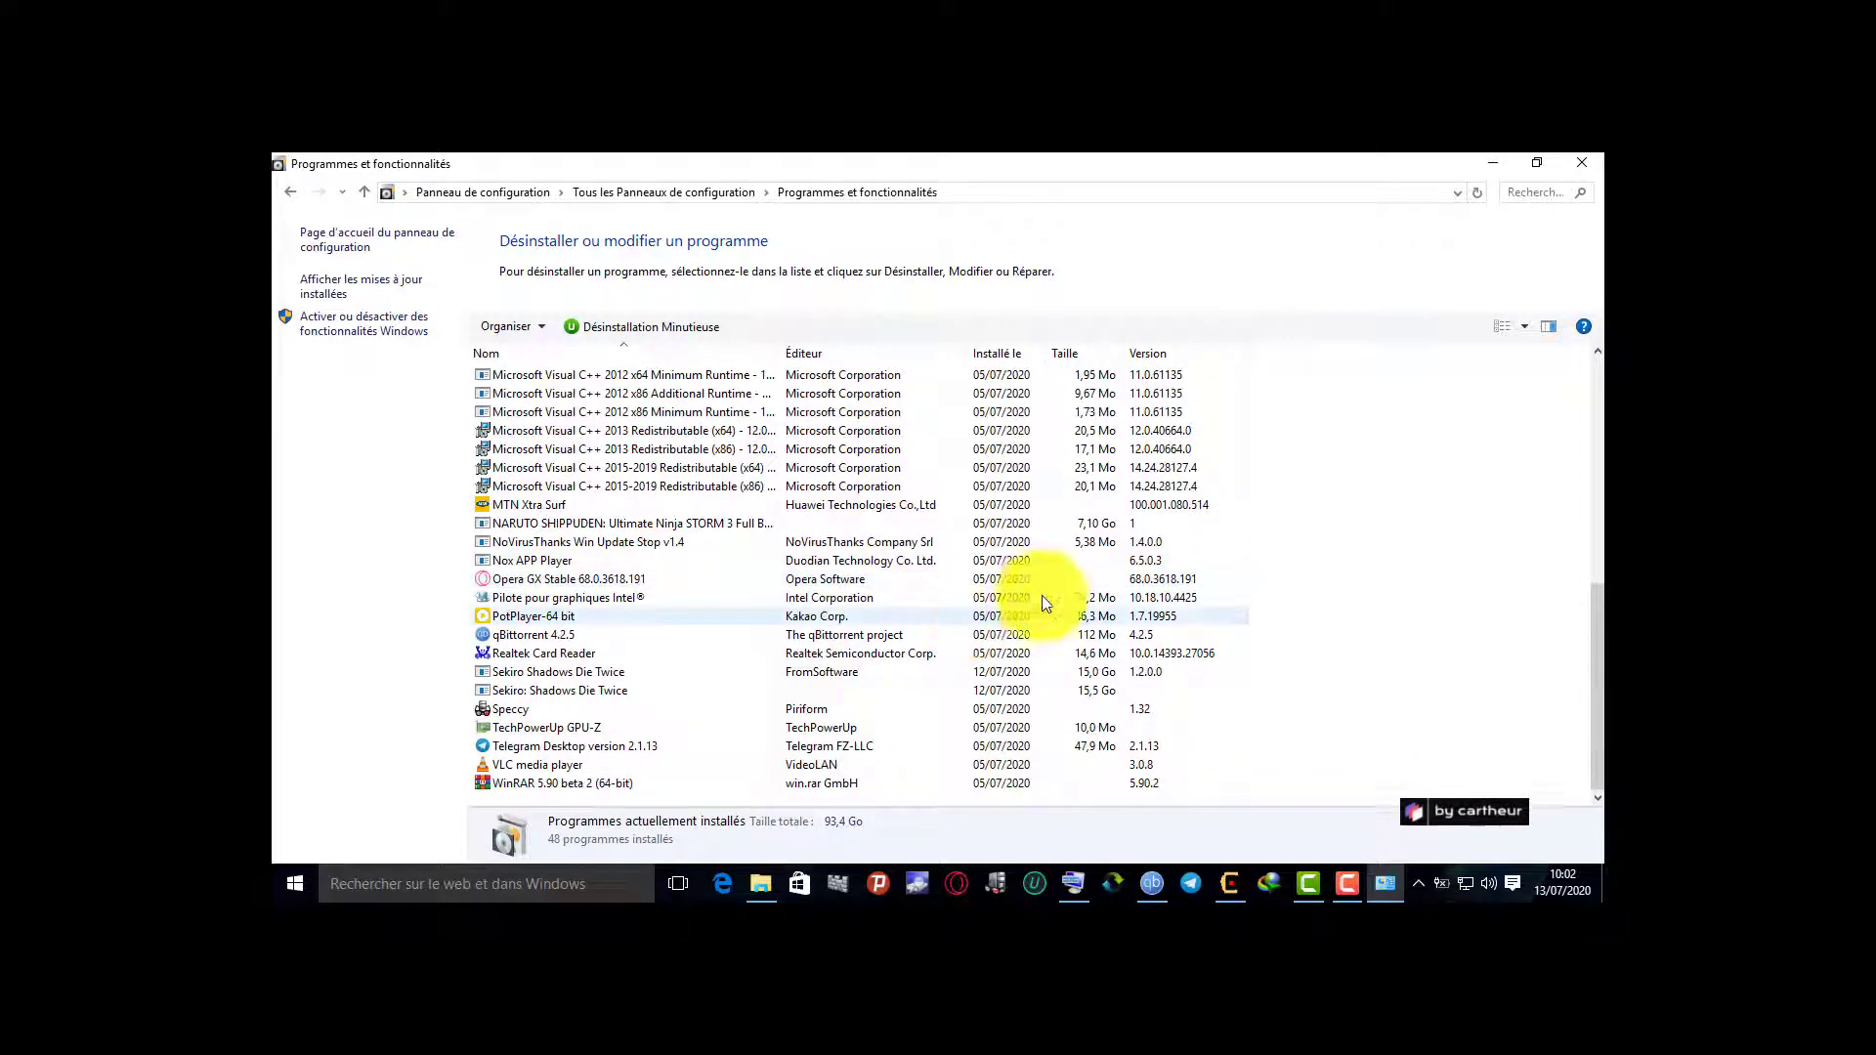
right_click(910, 582)
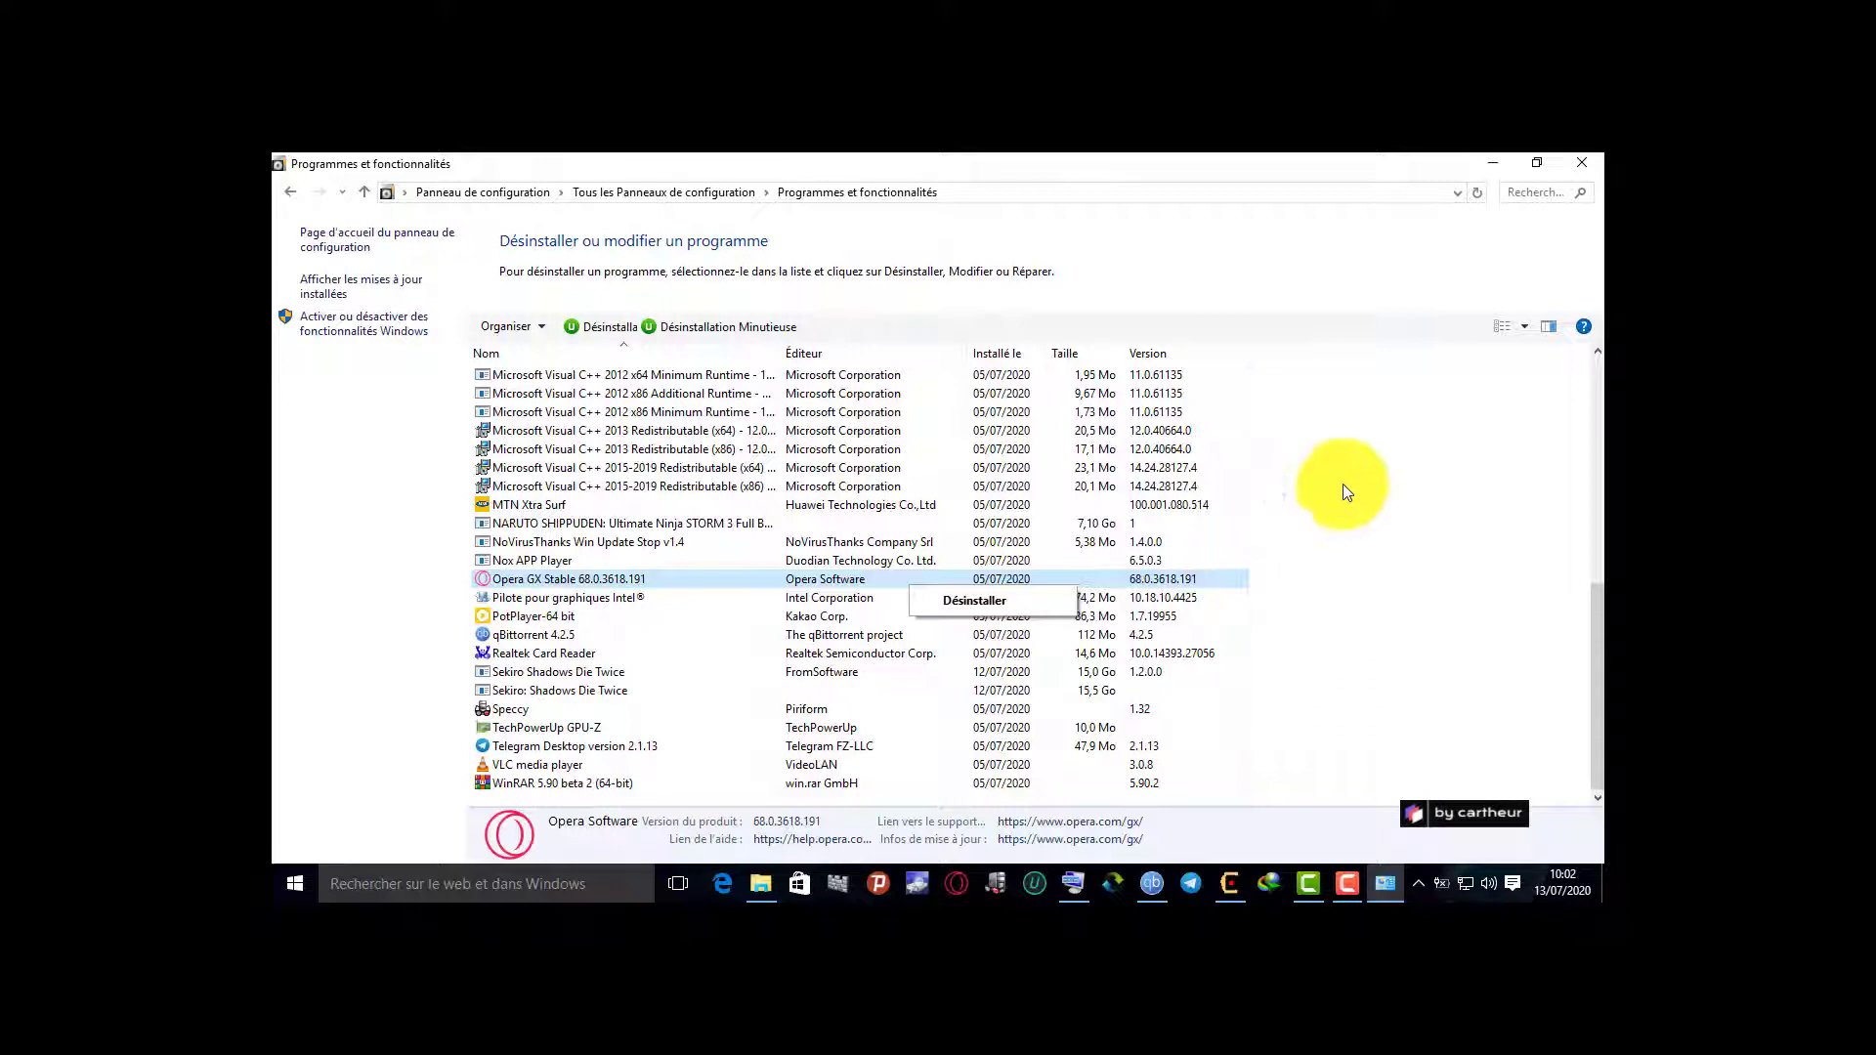
left_click(1582, 163)
left_click(1582, 162)
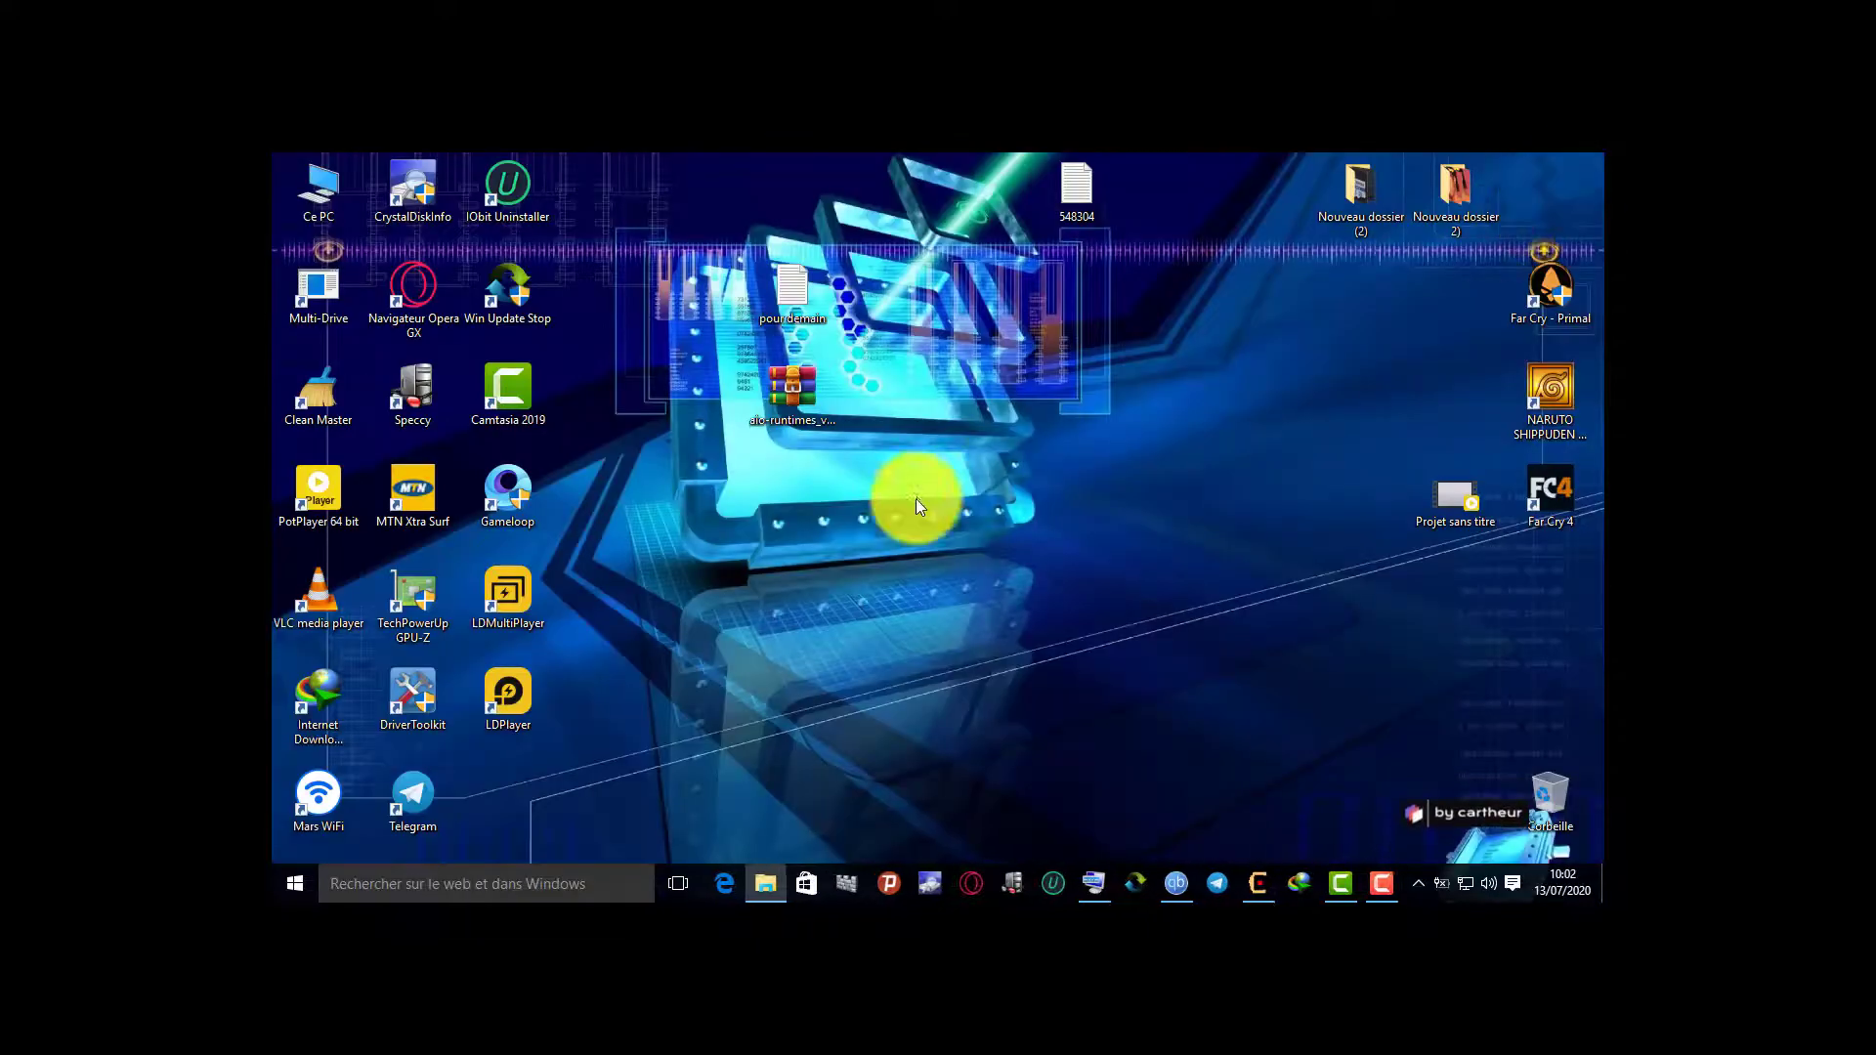
right_click(878, 457)
left_click(935, 566)
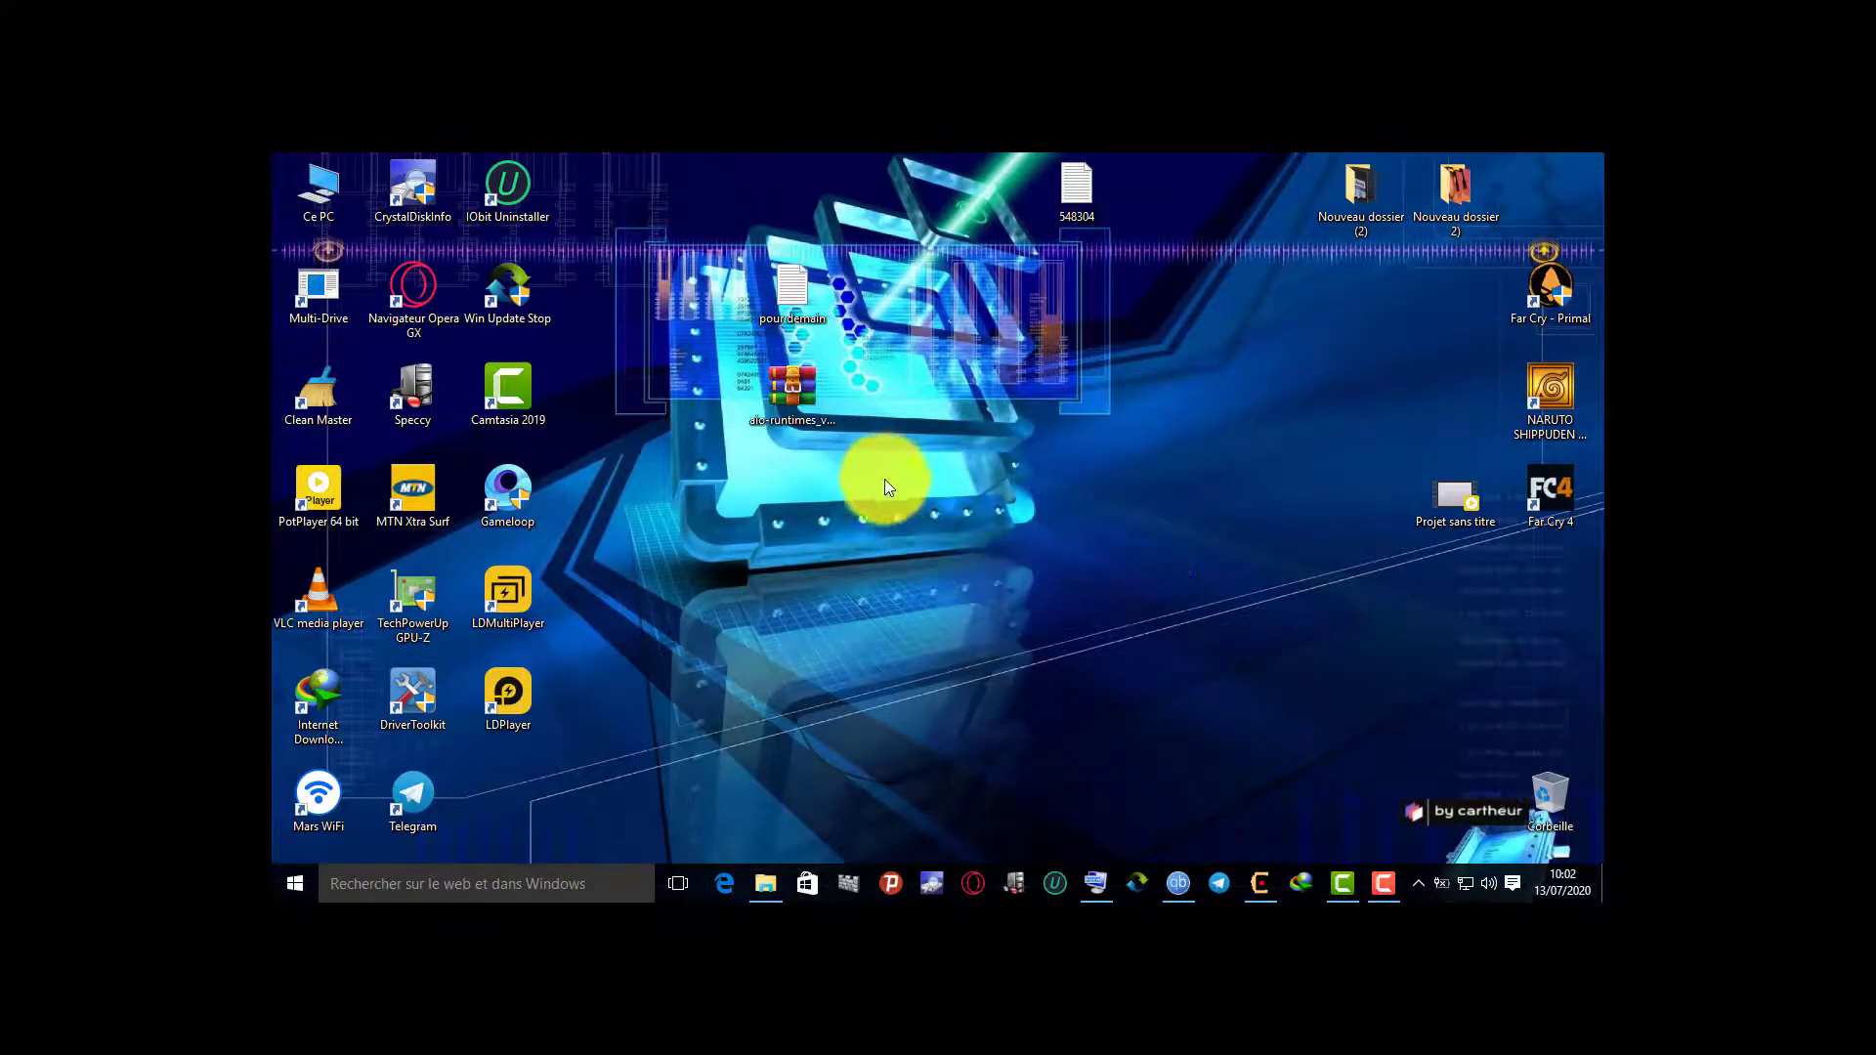
right_click(884, 478)
left_click(945, 586)
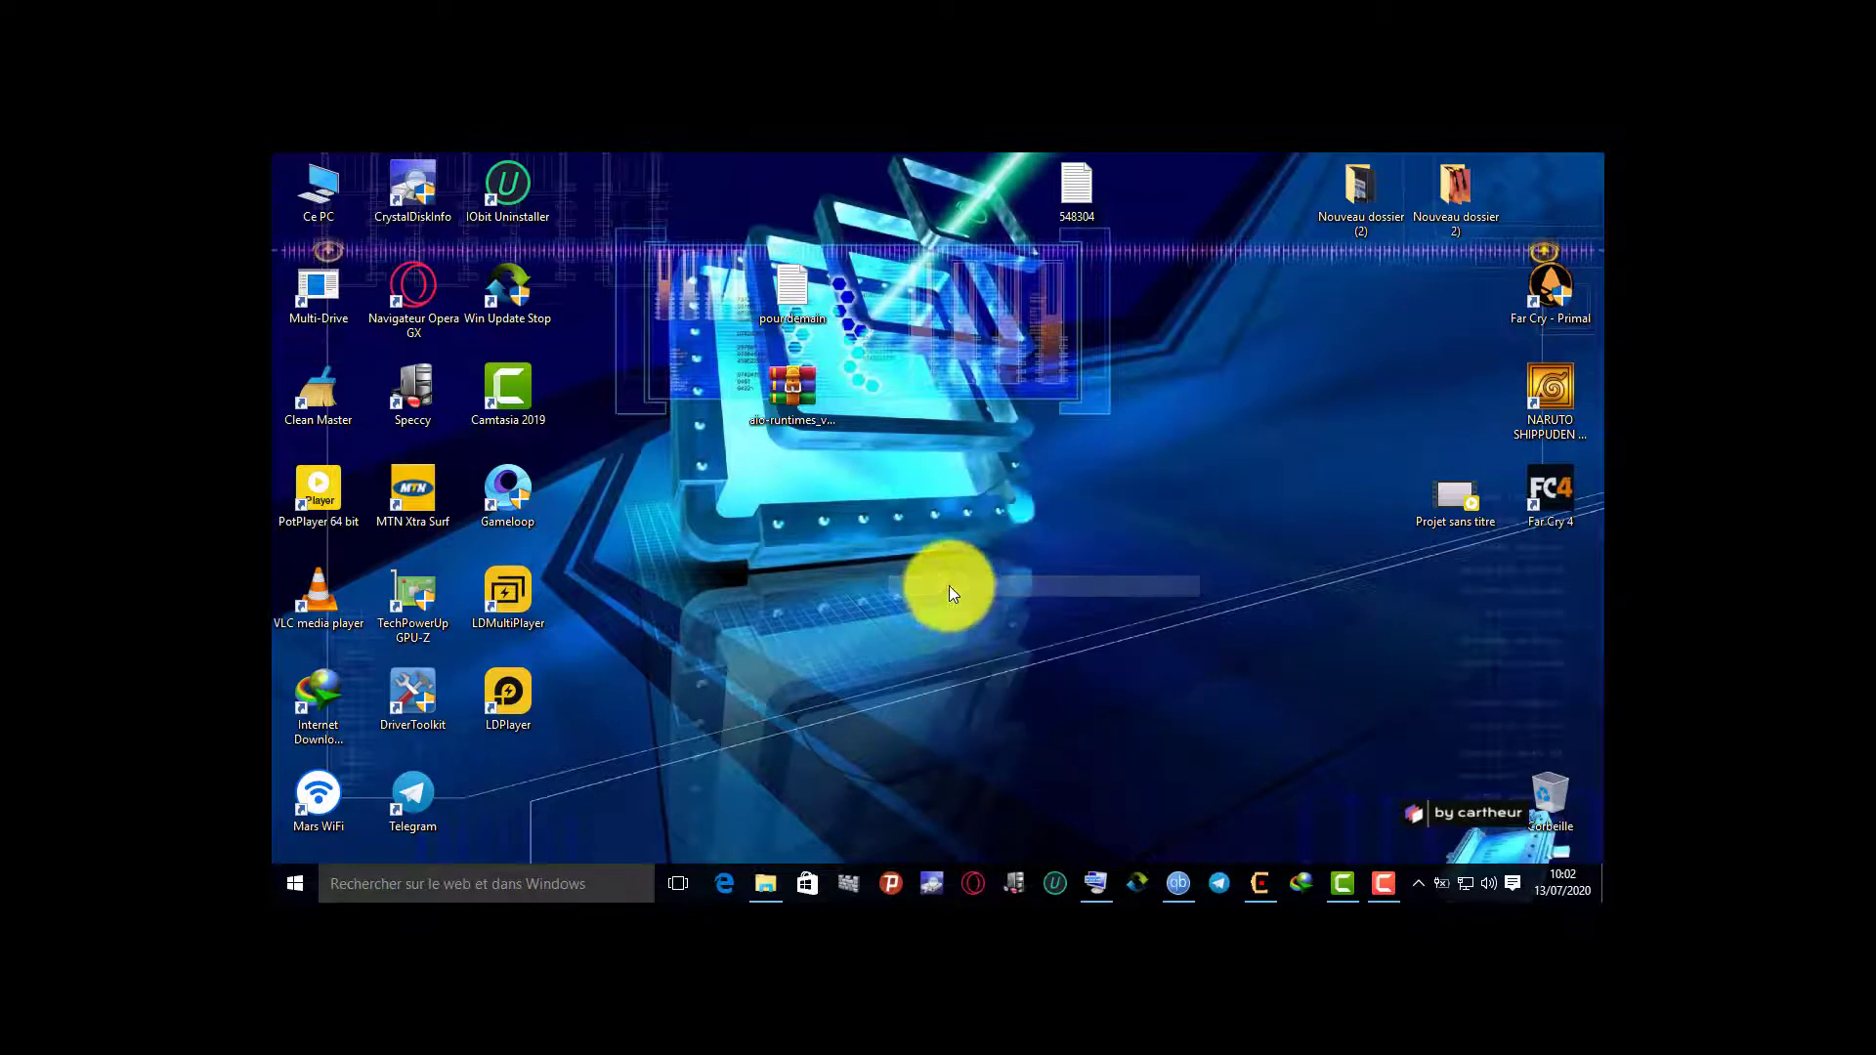
right_click(1090, 449)
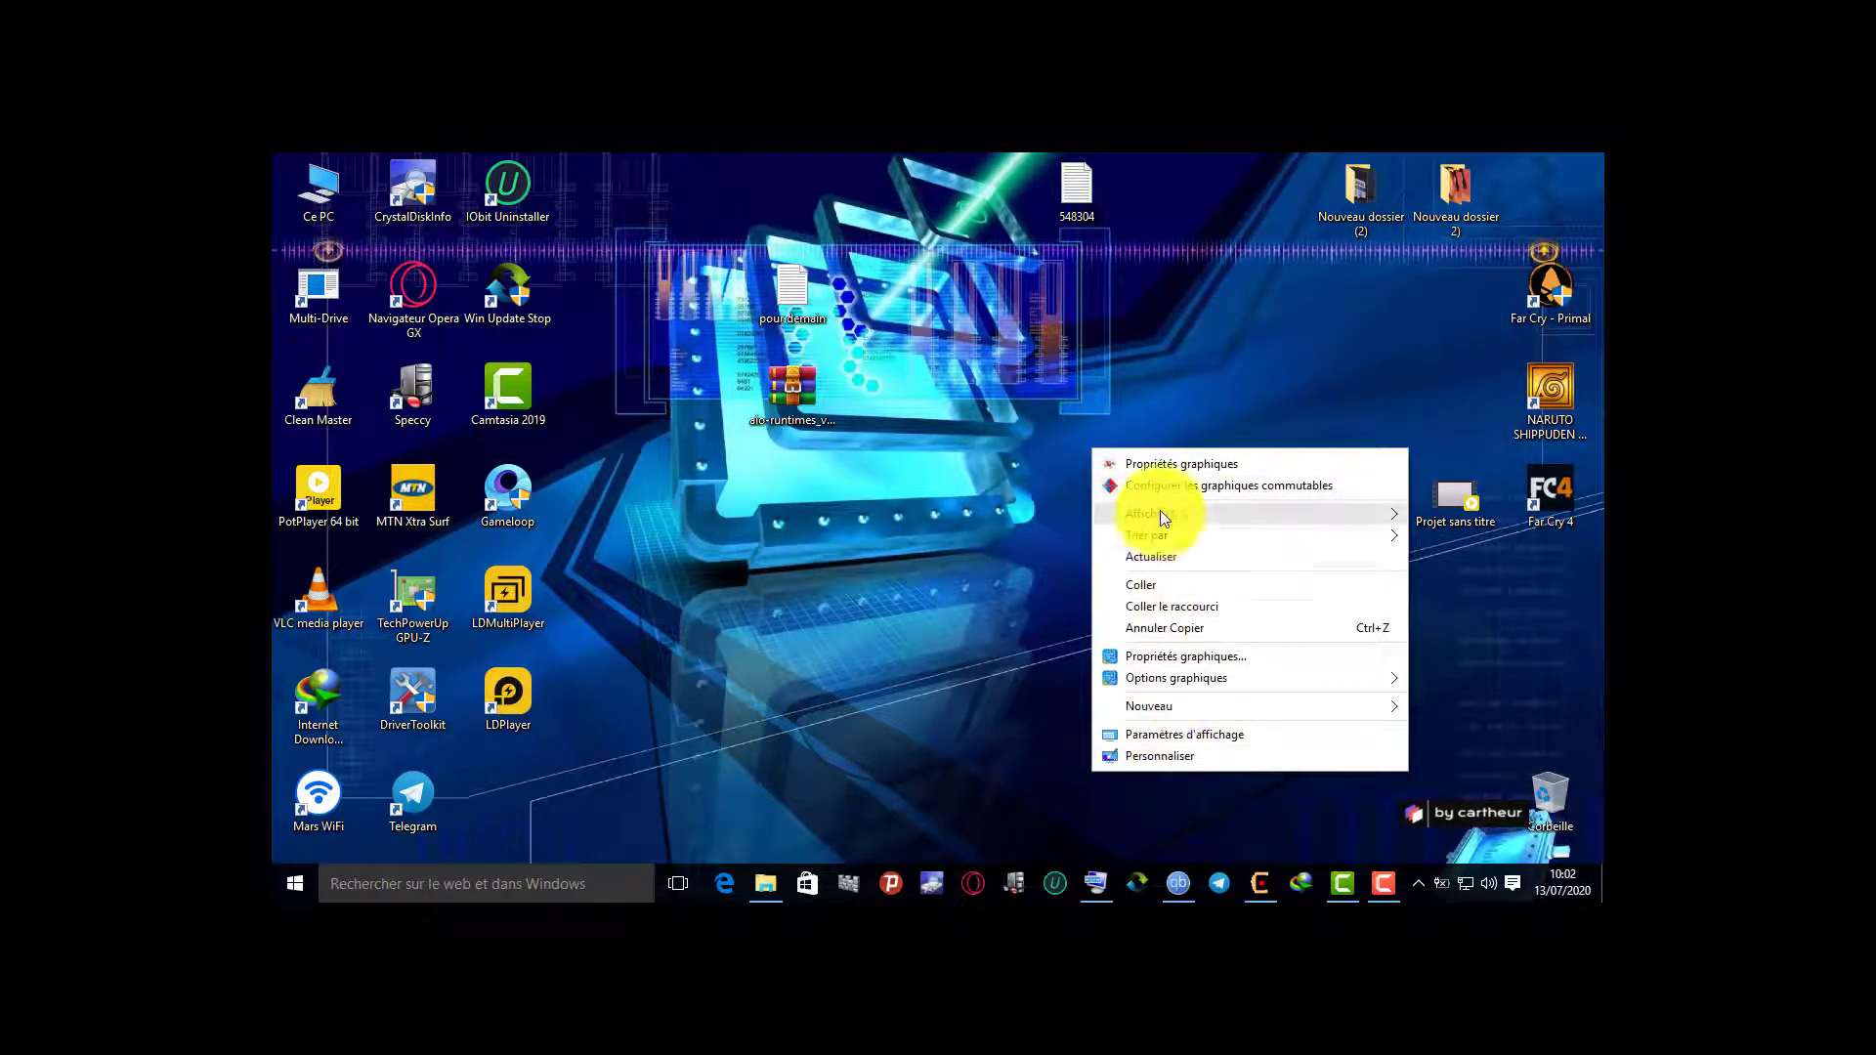
right_click(1158, 368)
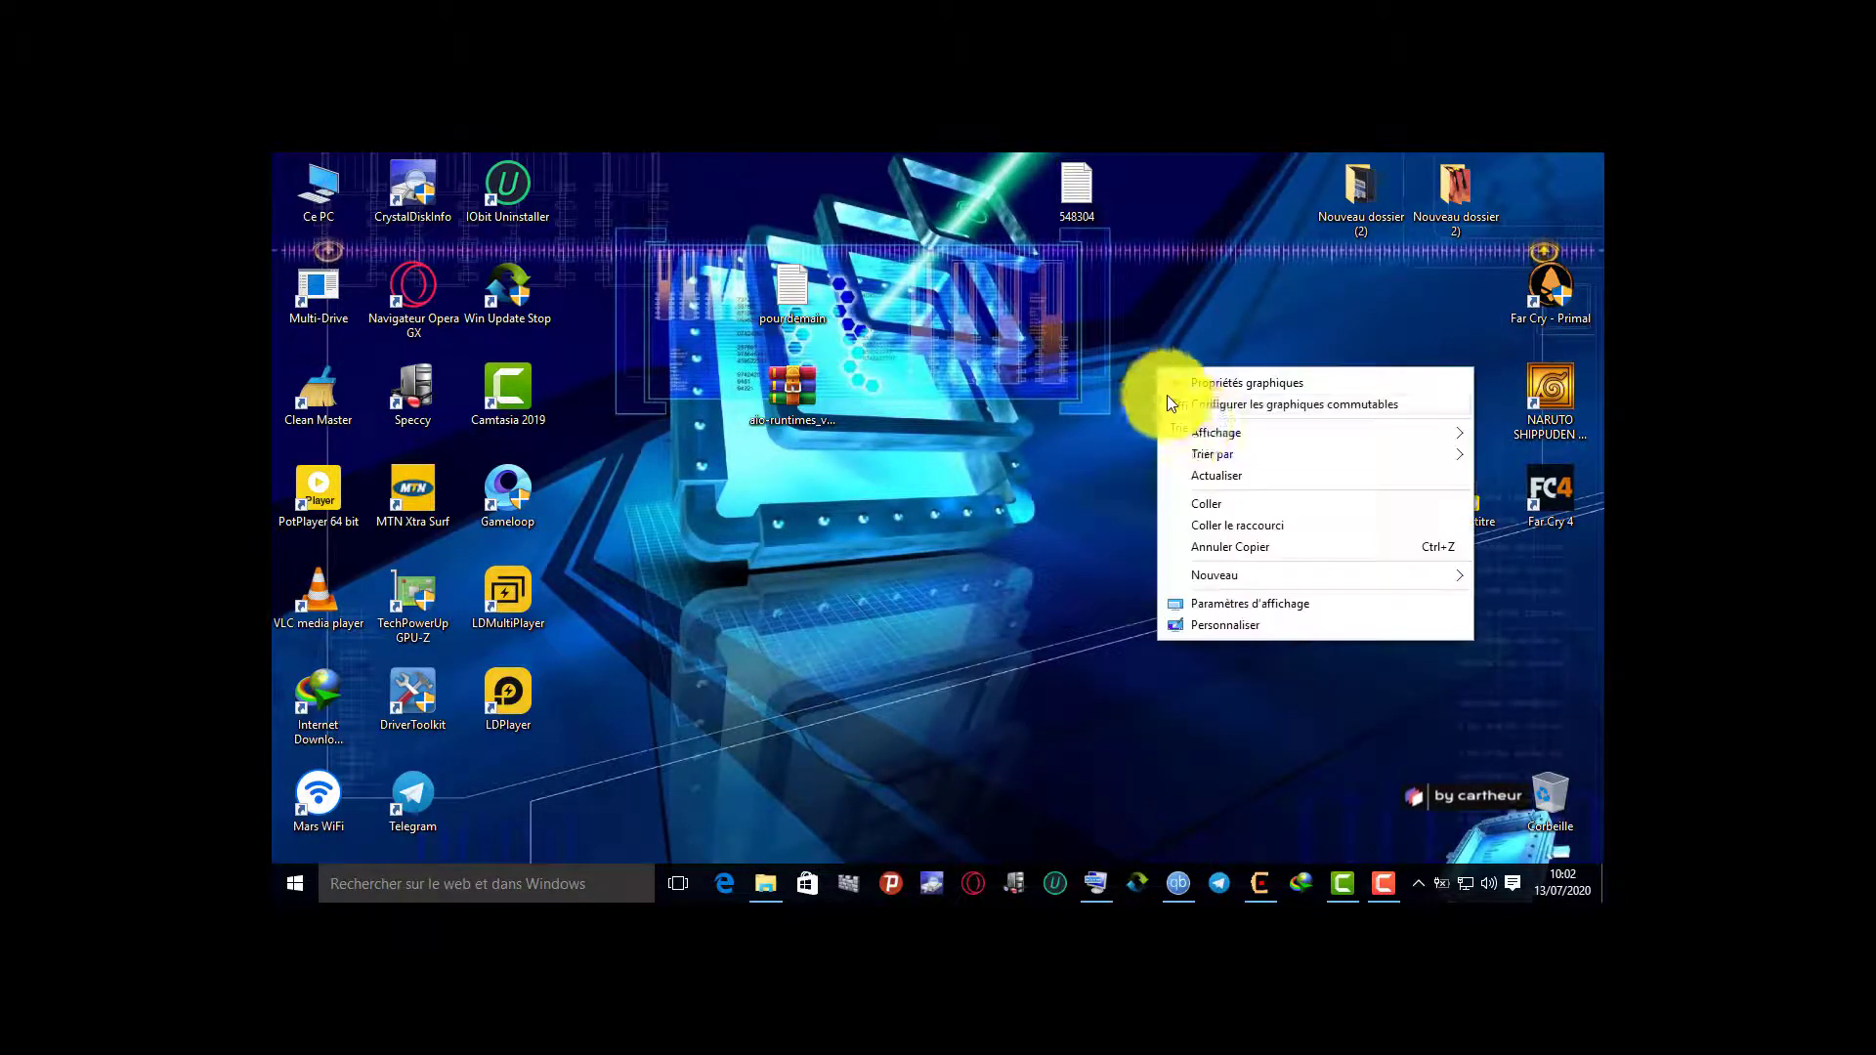
left_click(1203, 474)
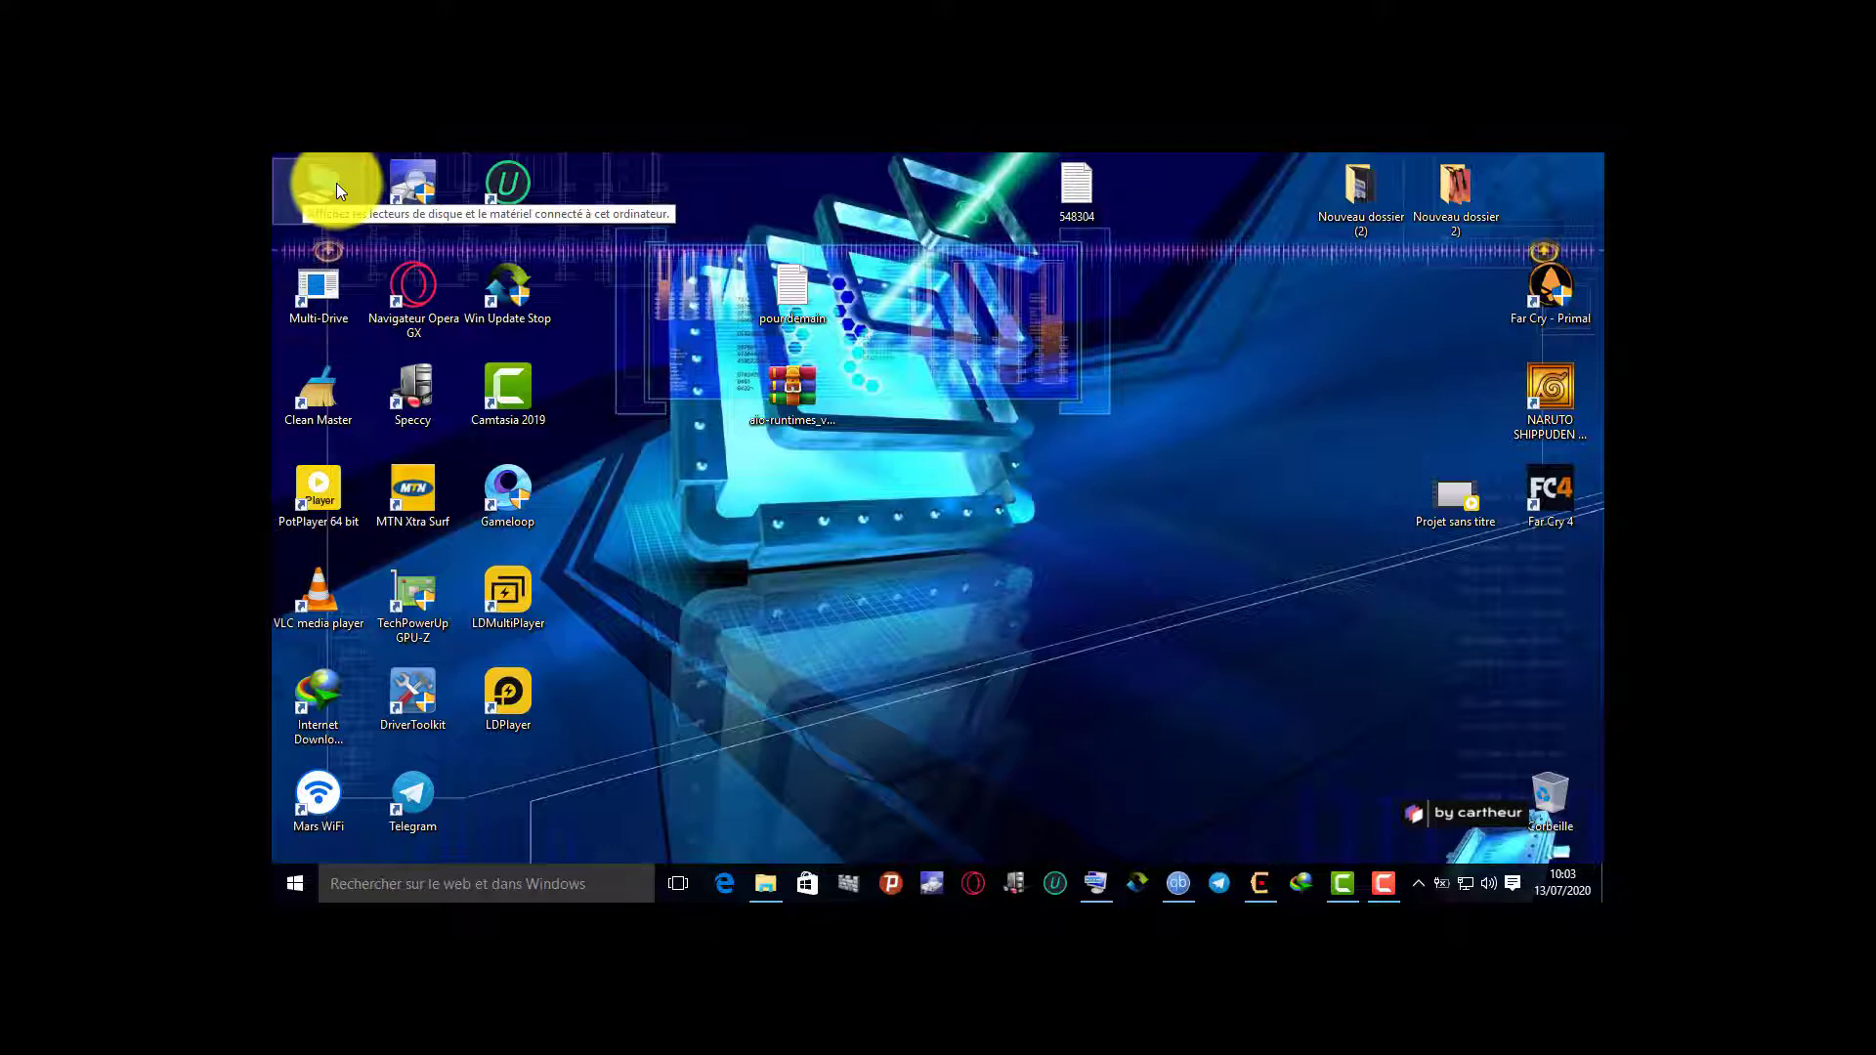
Launch the Opera GX browser
left_click(981, 881)
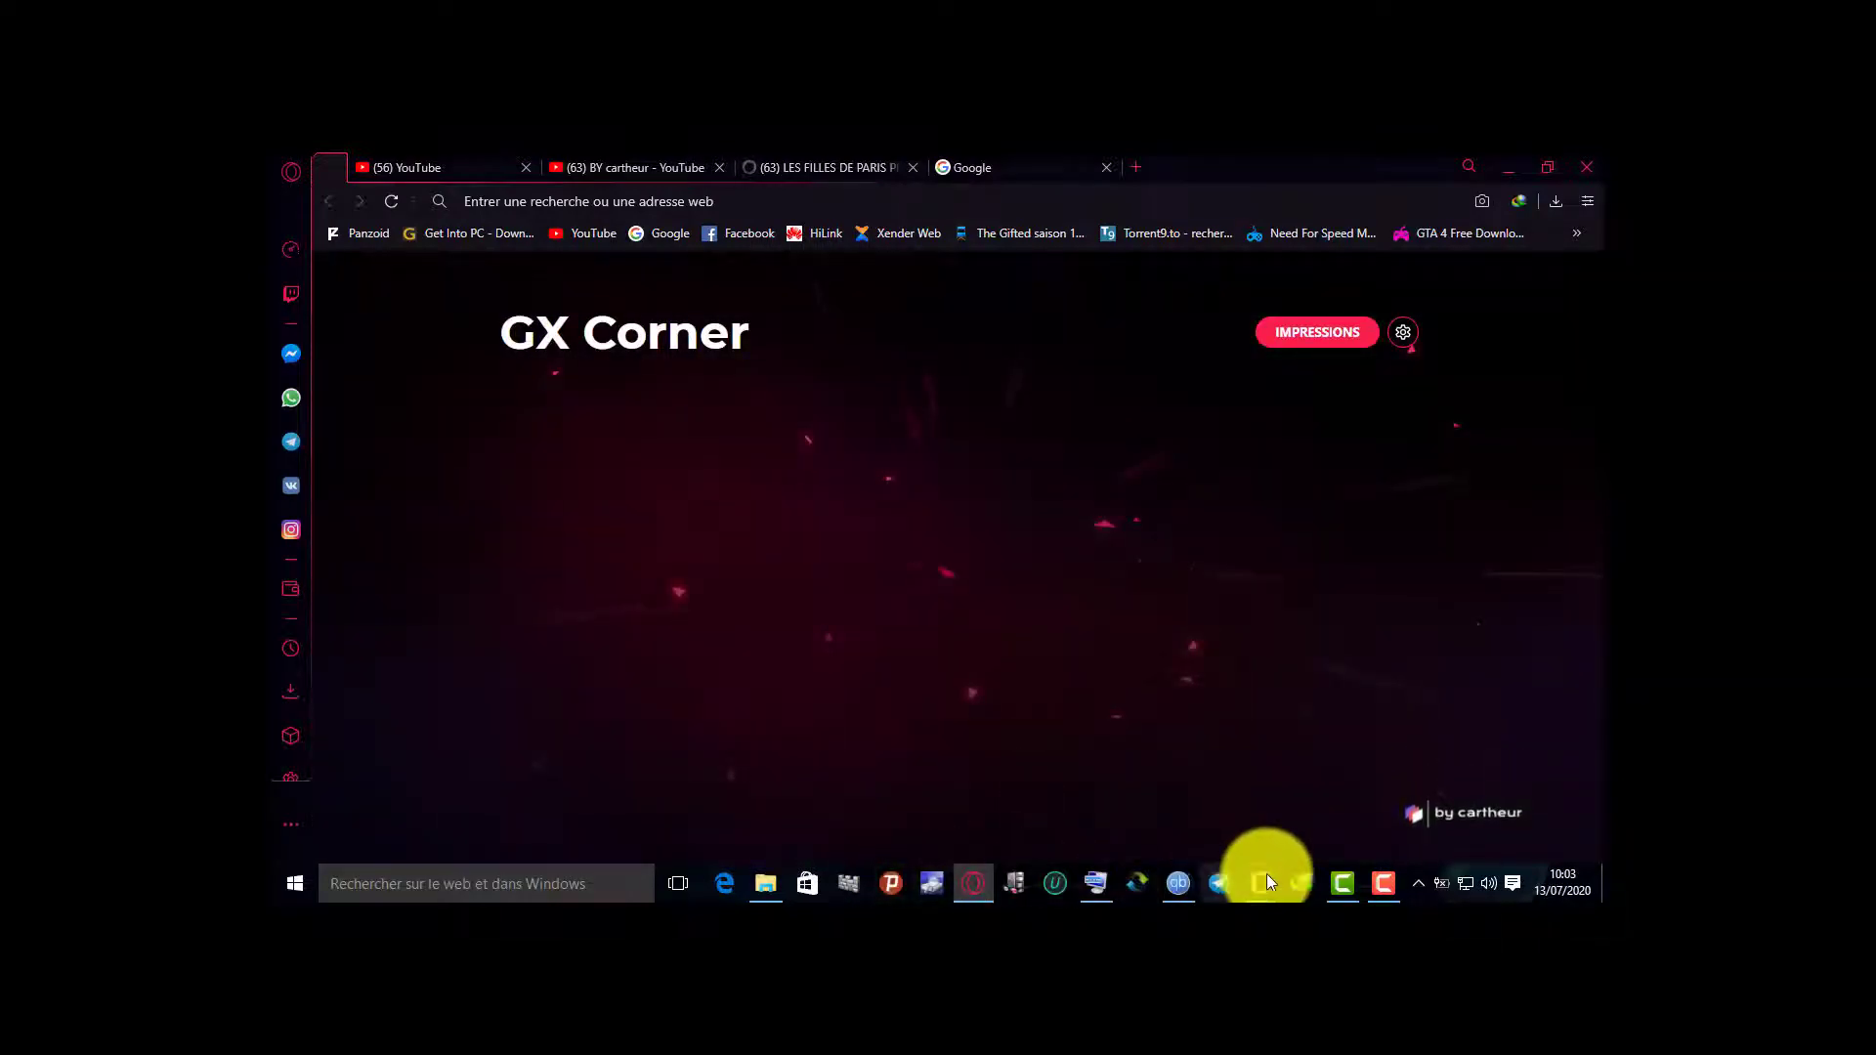
left_click(1382, 881)
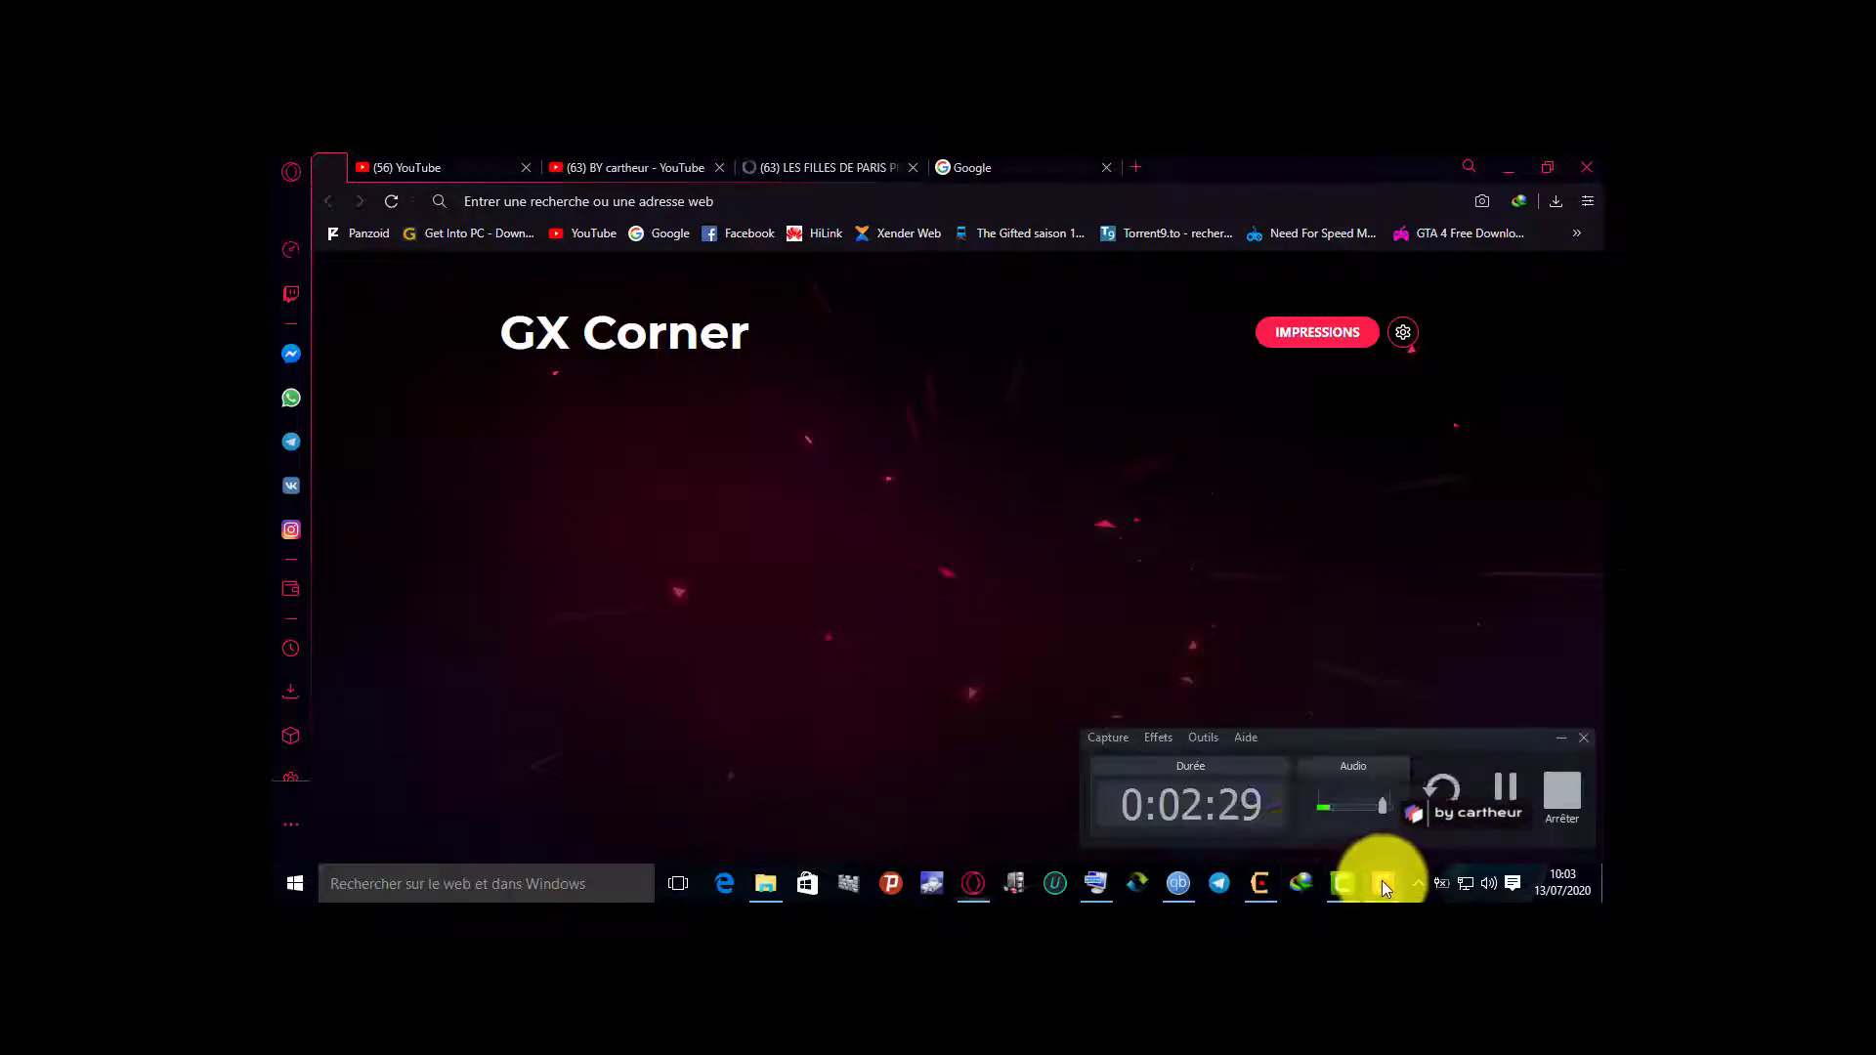
left_click(1503, 794)
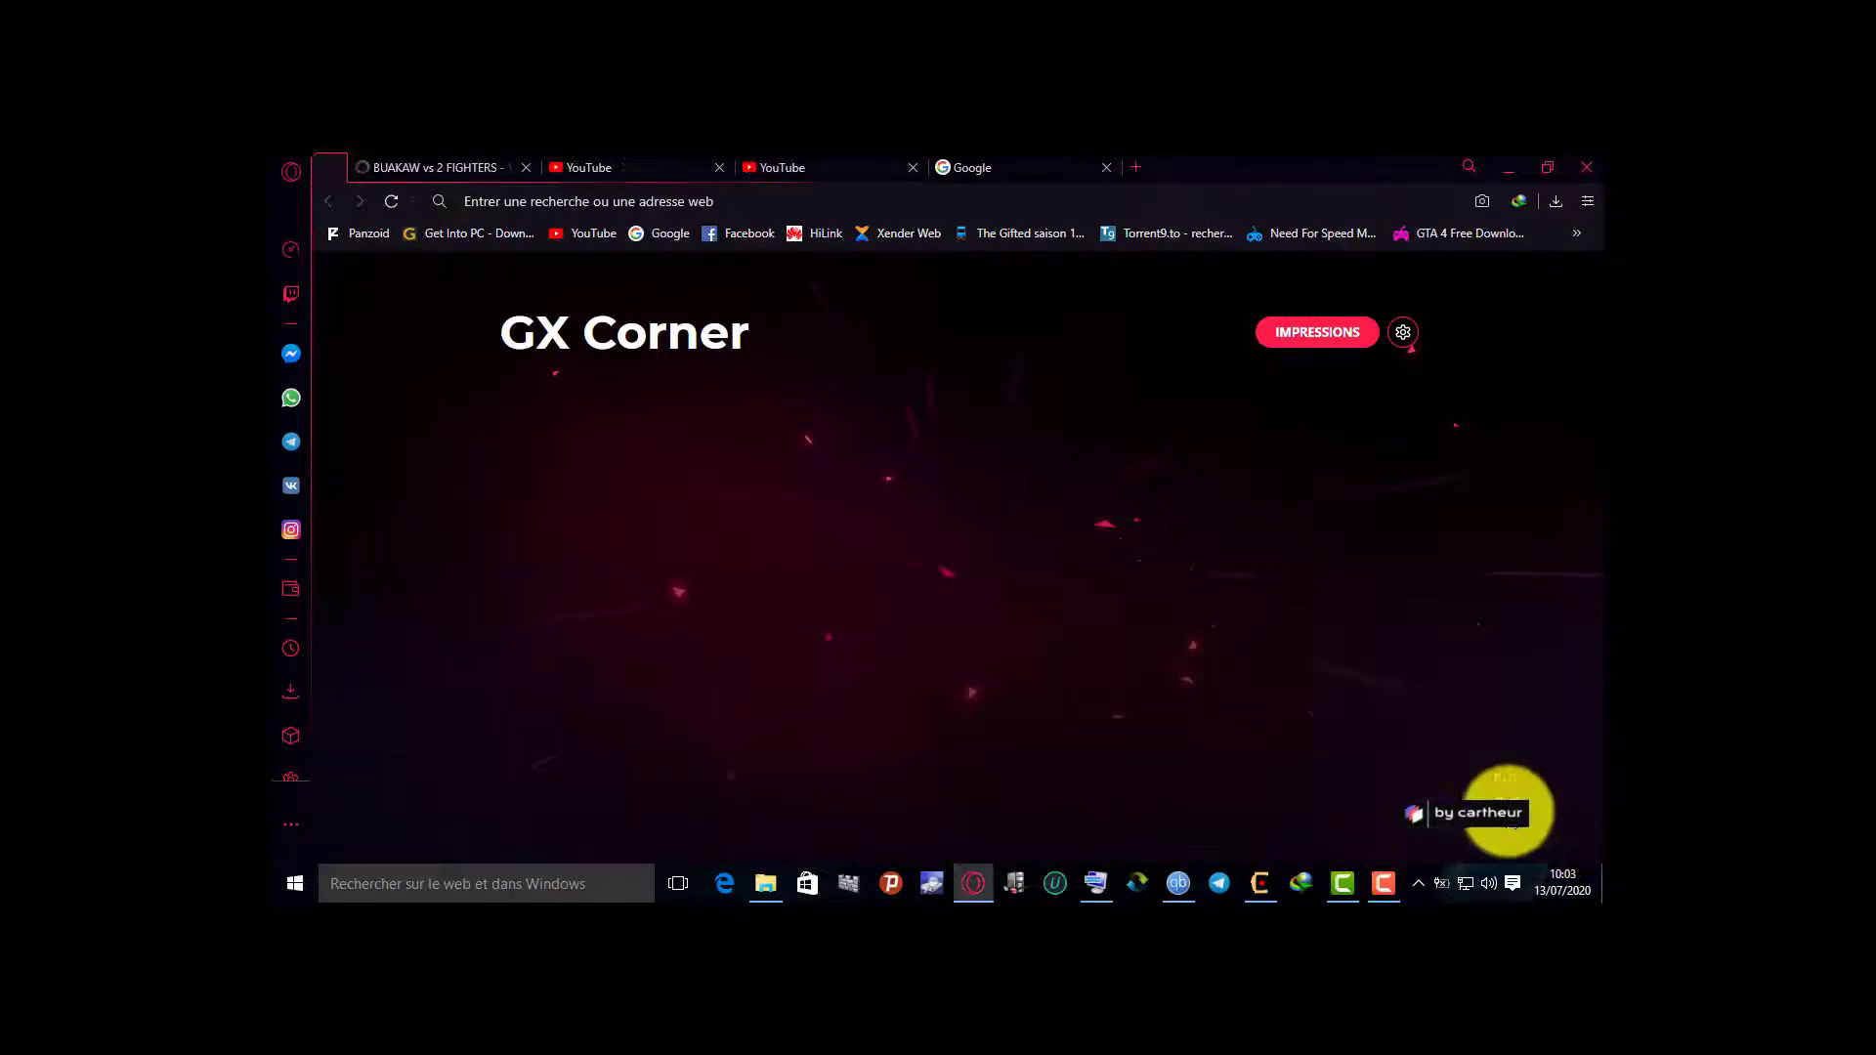
left_click(1382, 883)
left_click(1379, 884)
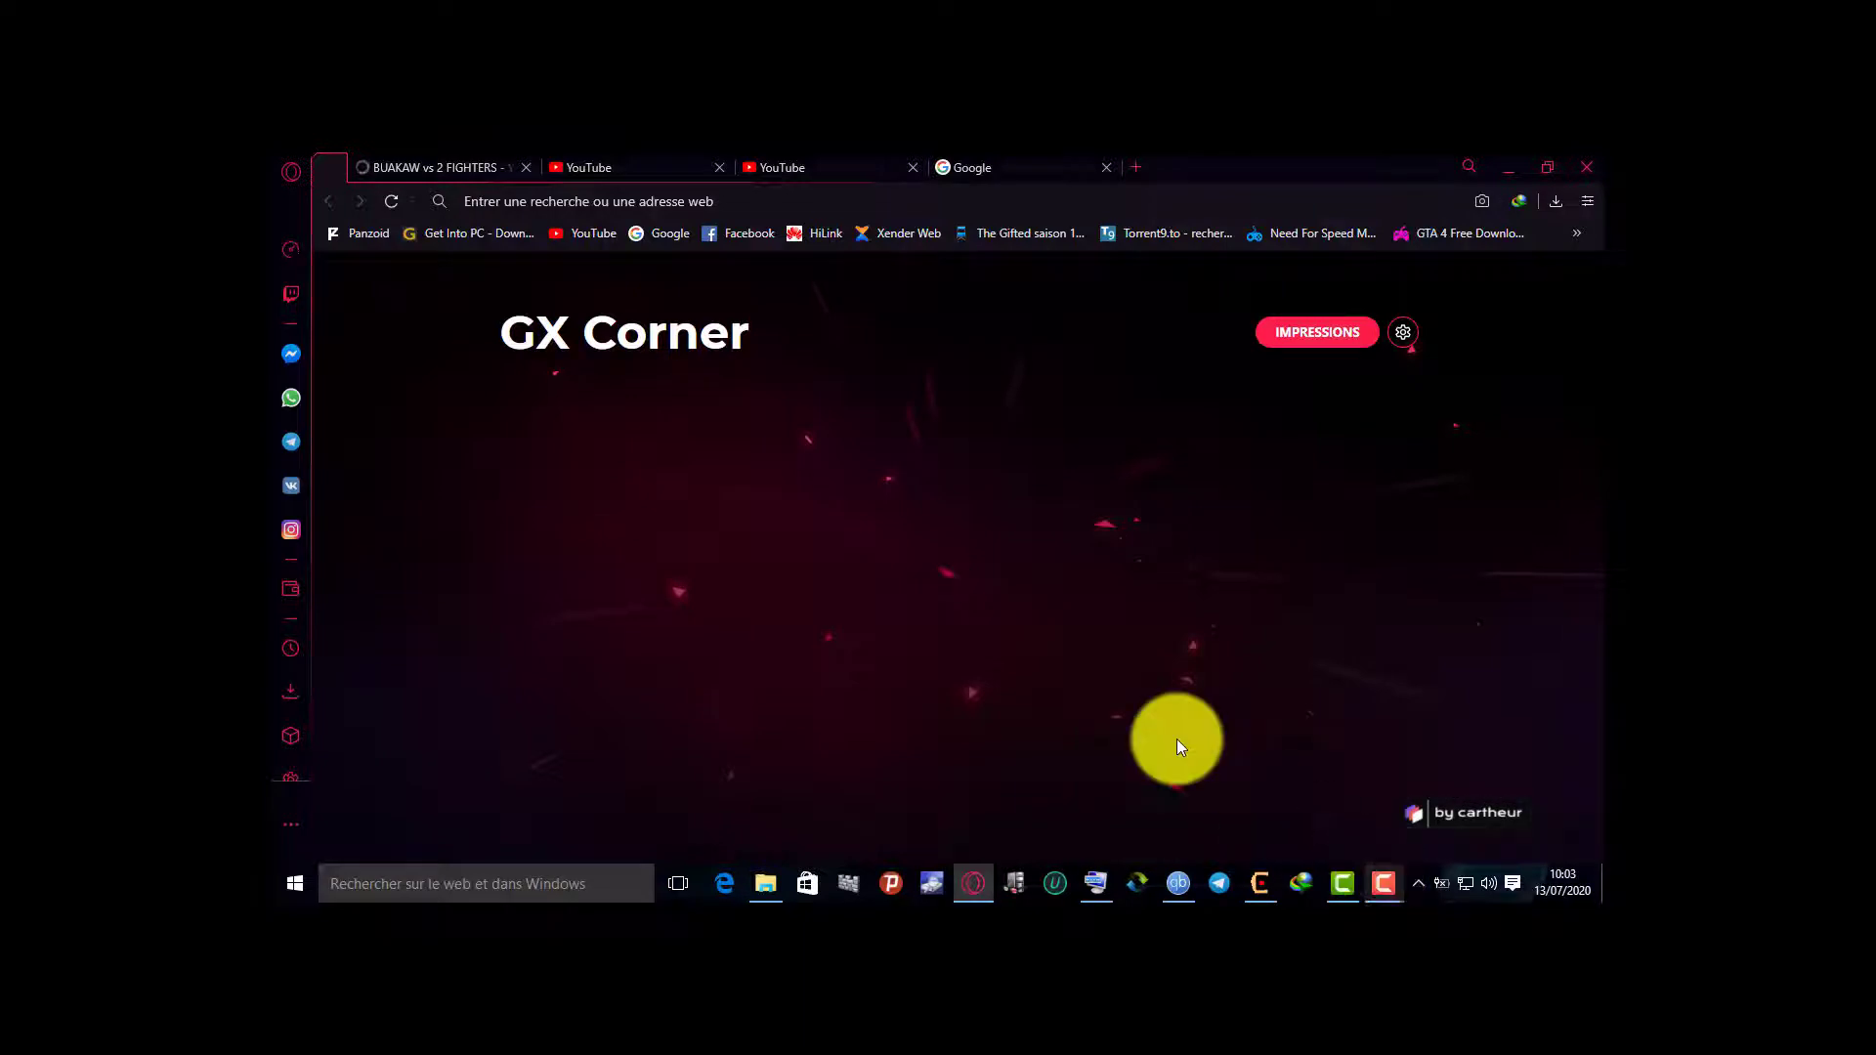
Close the three YouTube tabs and the Google tab, leaving only the GX Corner page
left_click(531, 167)
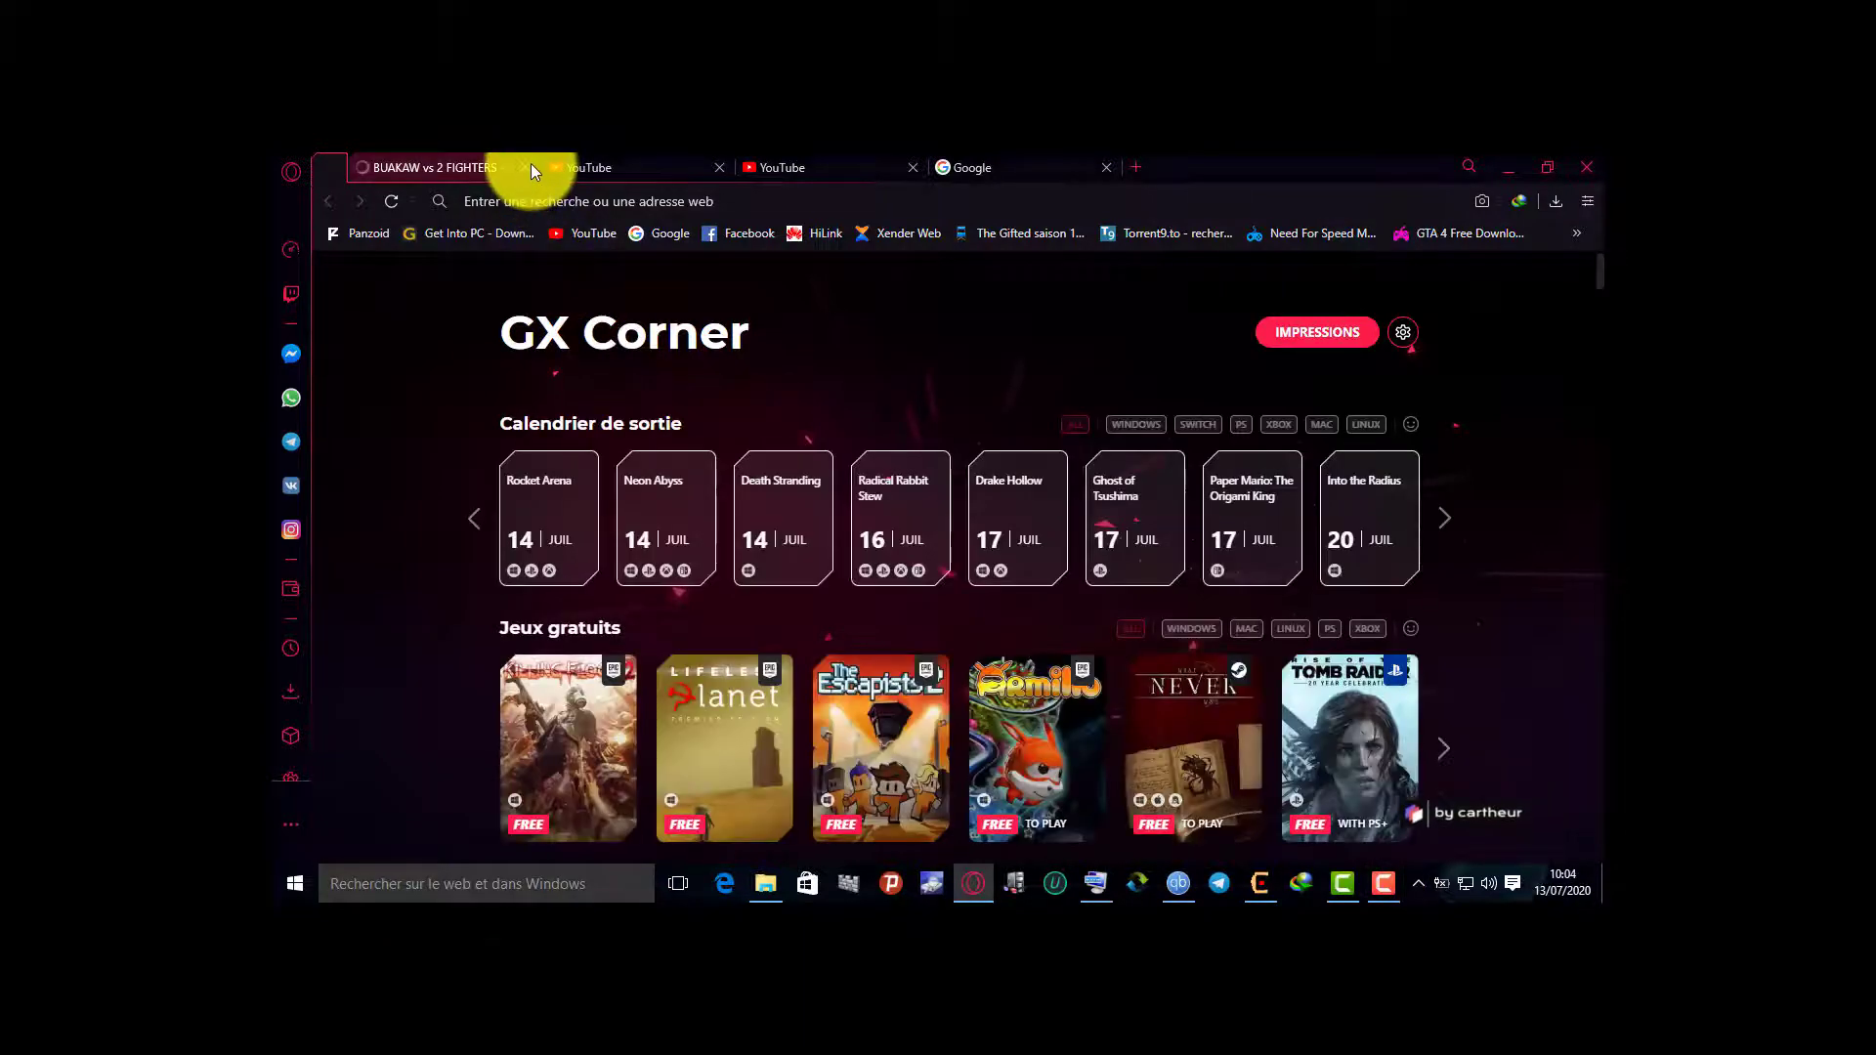
left_click(532, 167)
left_click(531, 167)
left_click(532, 168)
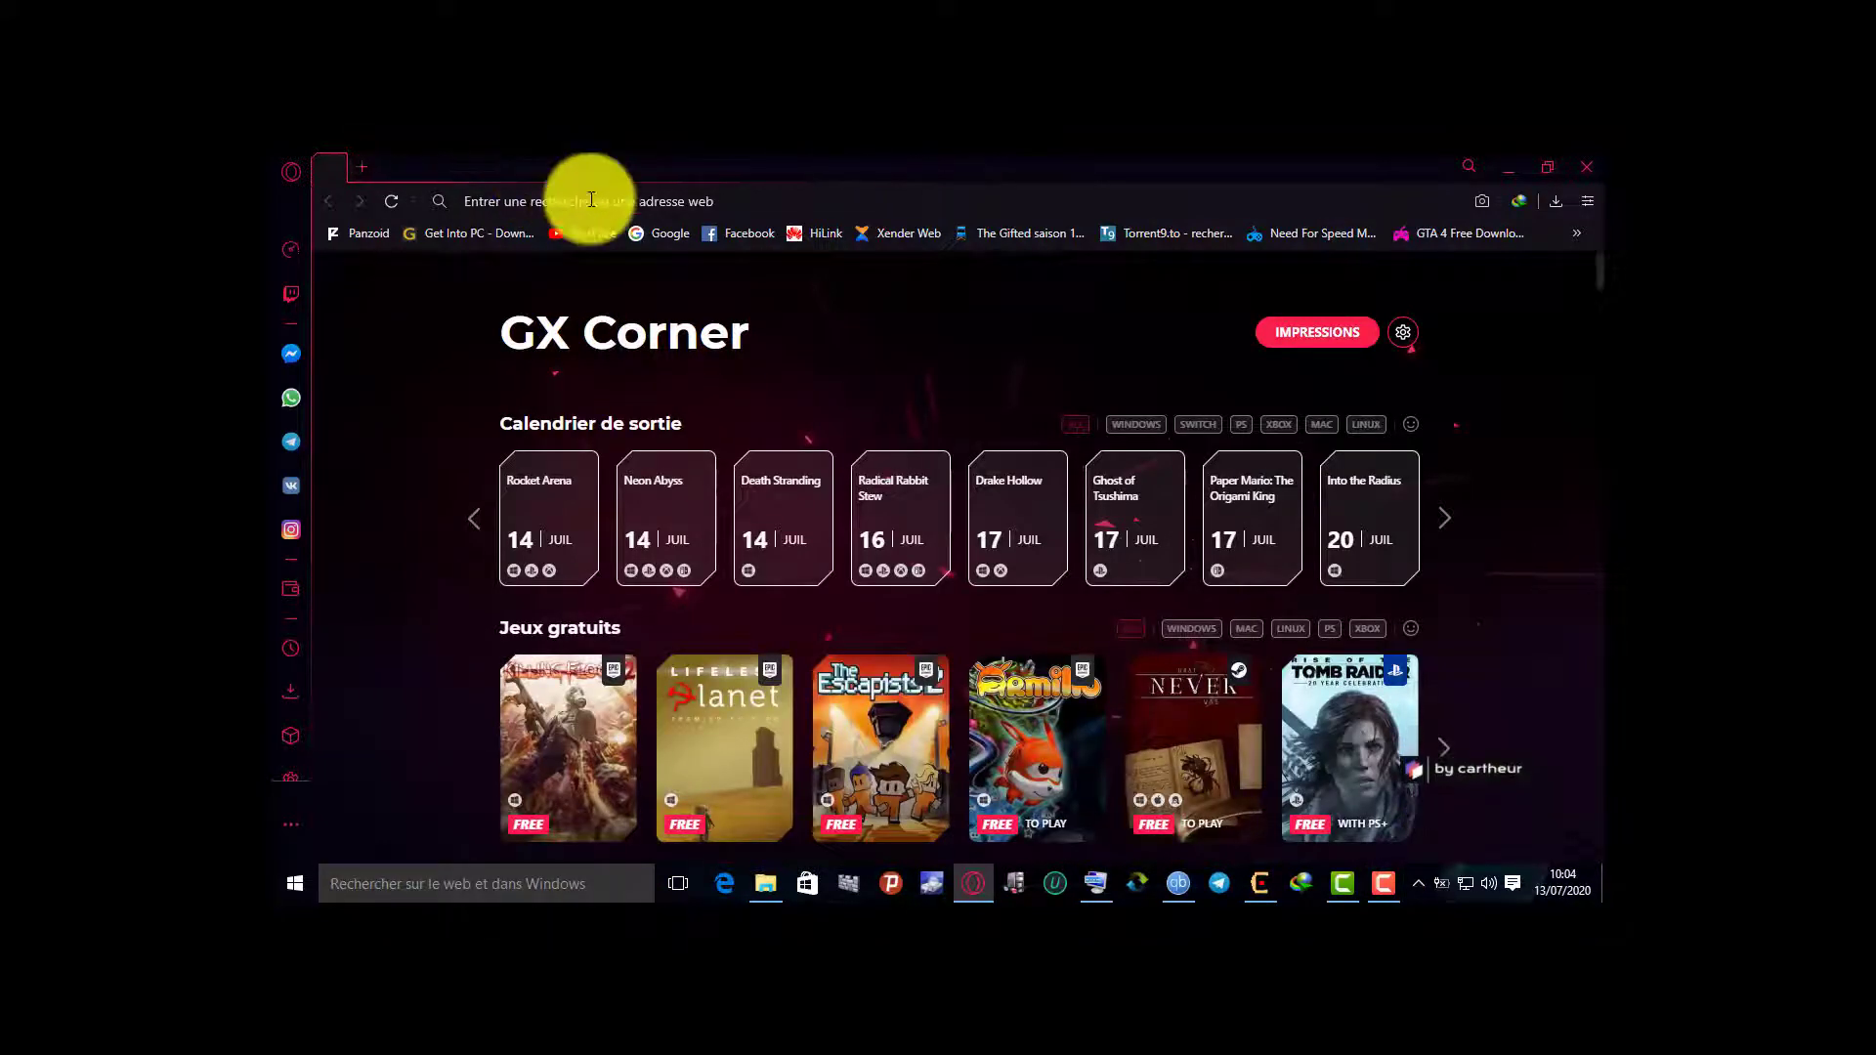
Open Google from the bookmarks and search for "driver pack solution online"
left_click(635, 232)
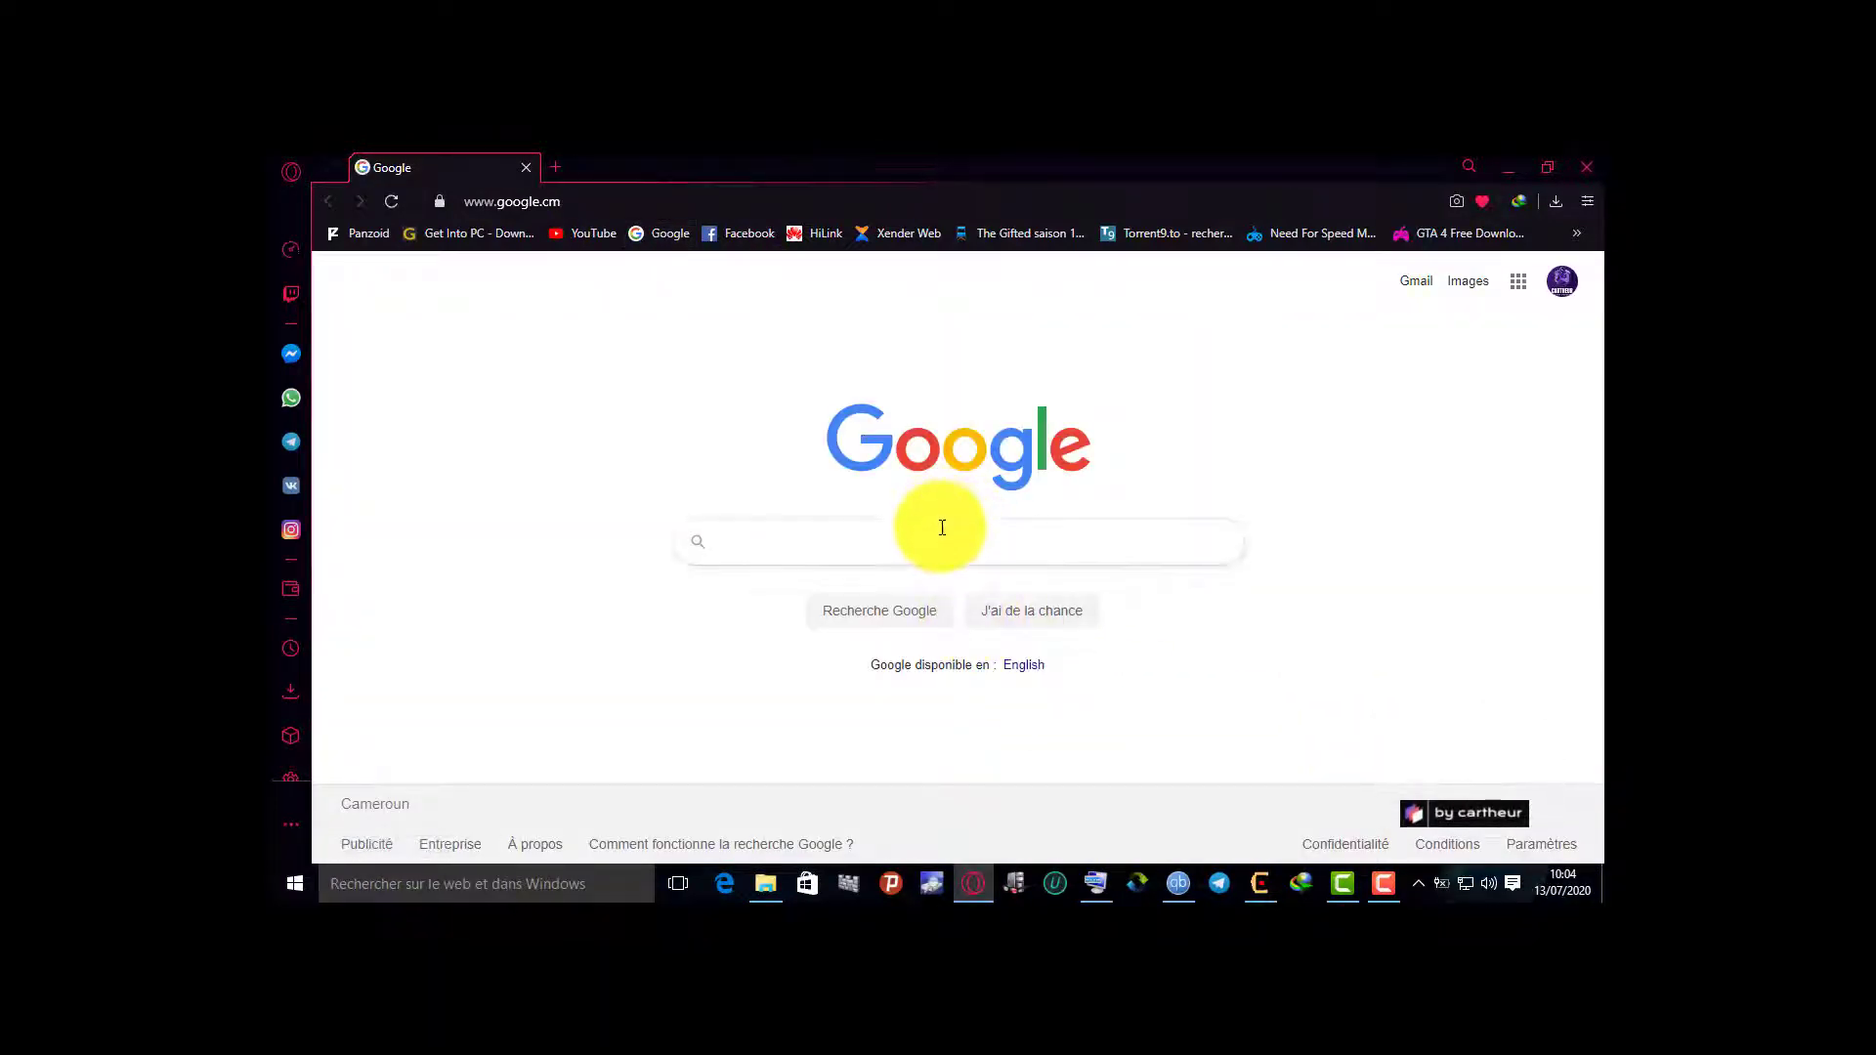
left_click(941, 532)
type("dru")
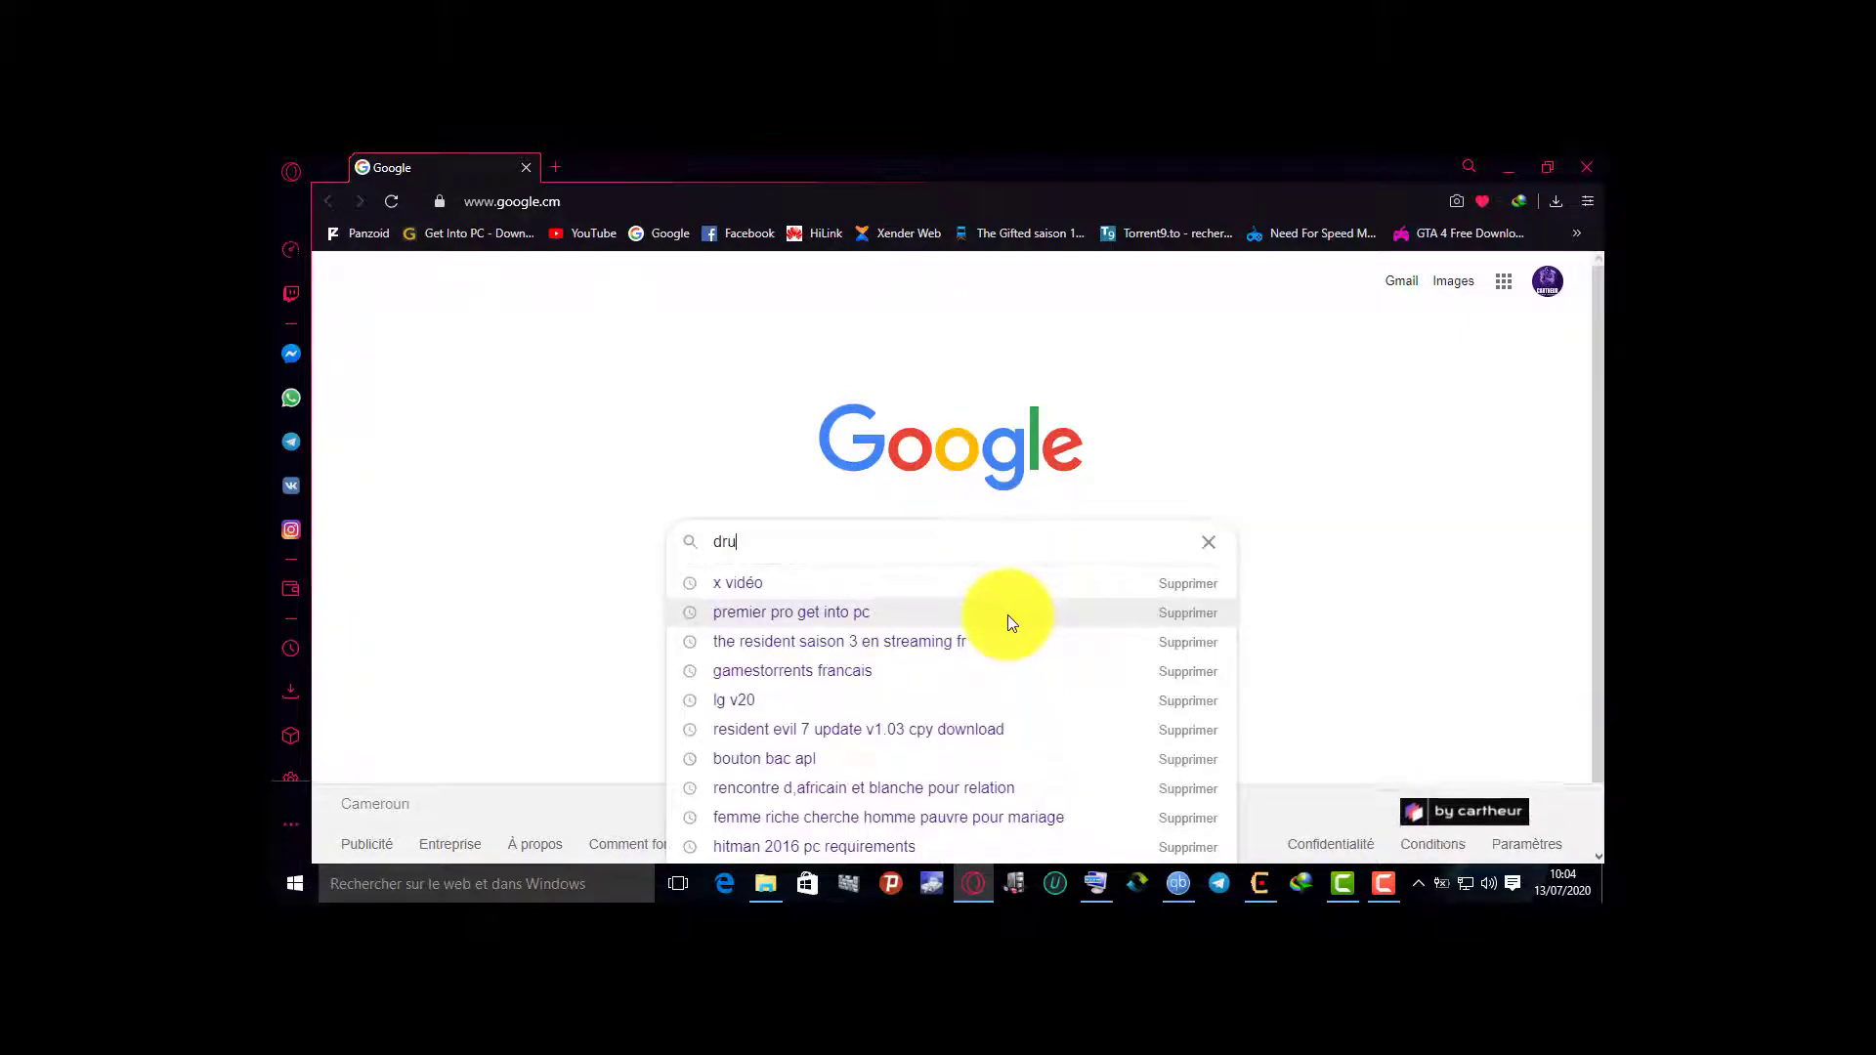
key("BackSpace")
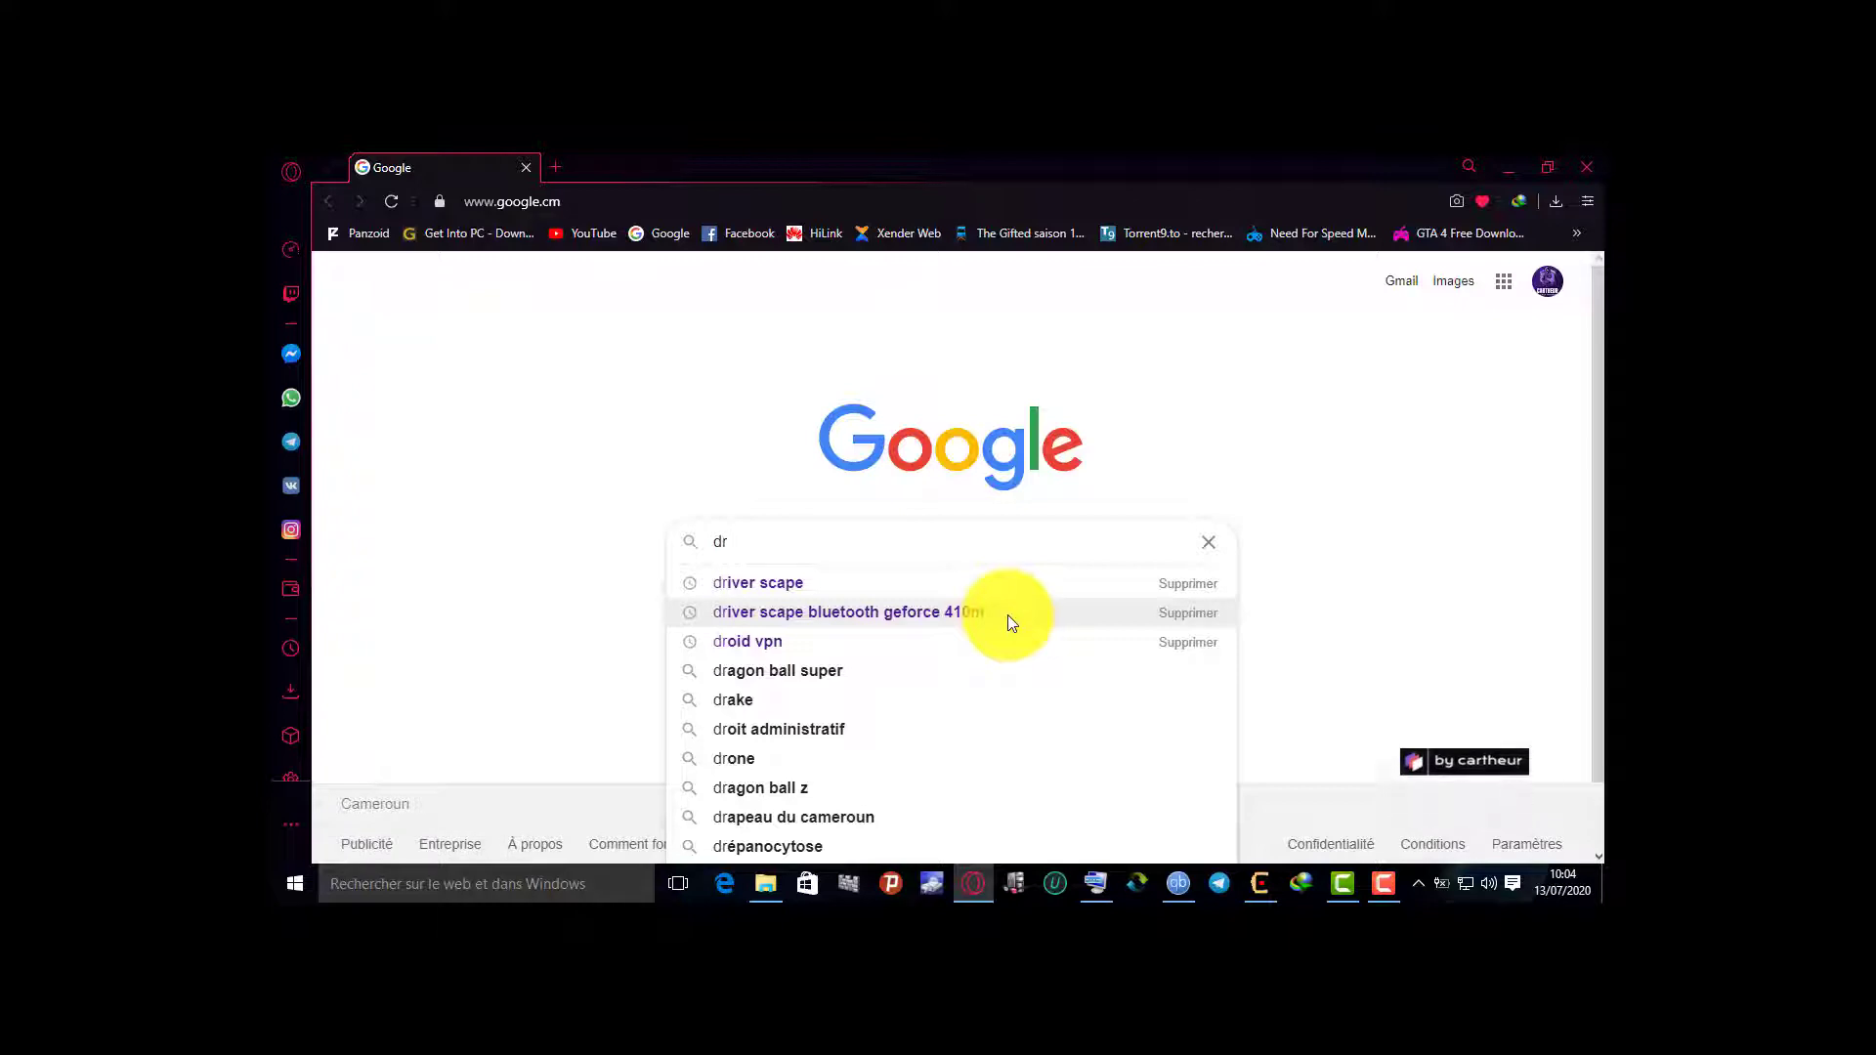
type("iver pact")
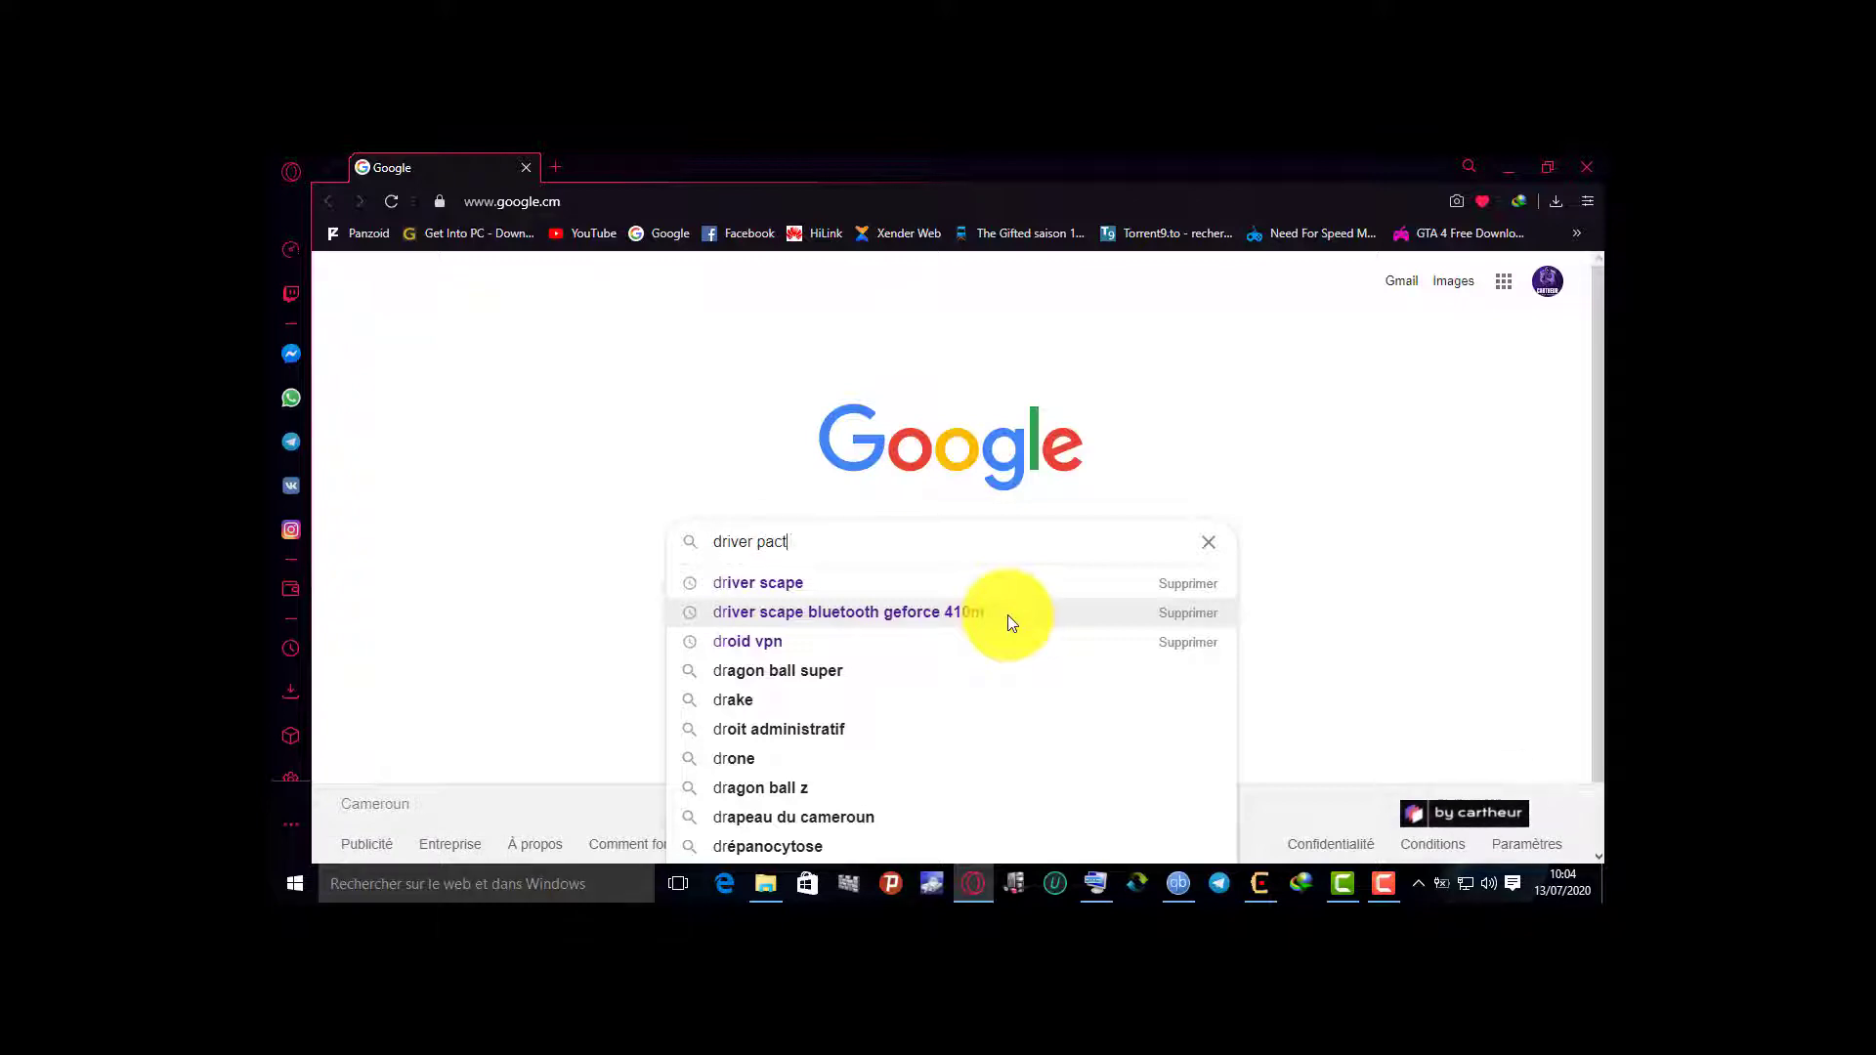
key("BackSpace")
key("BackSpace")
type("k ")
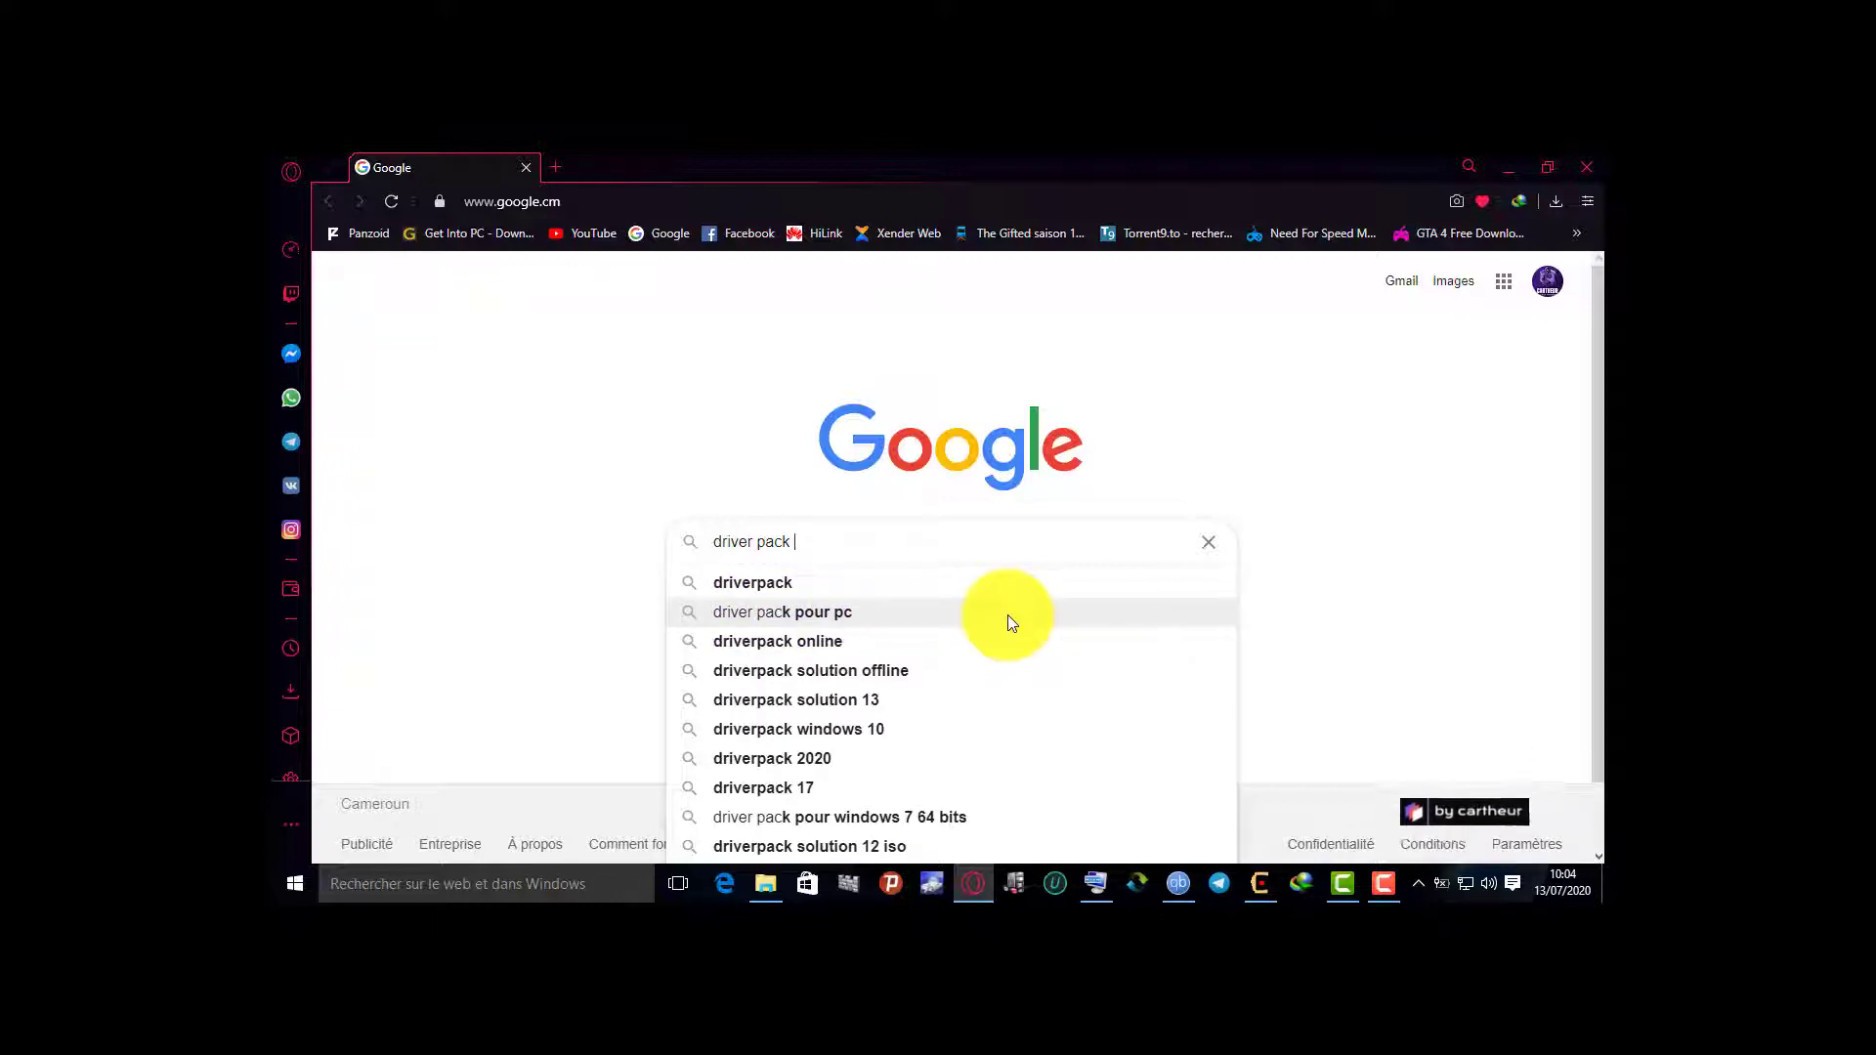
type("solut")
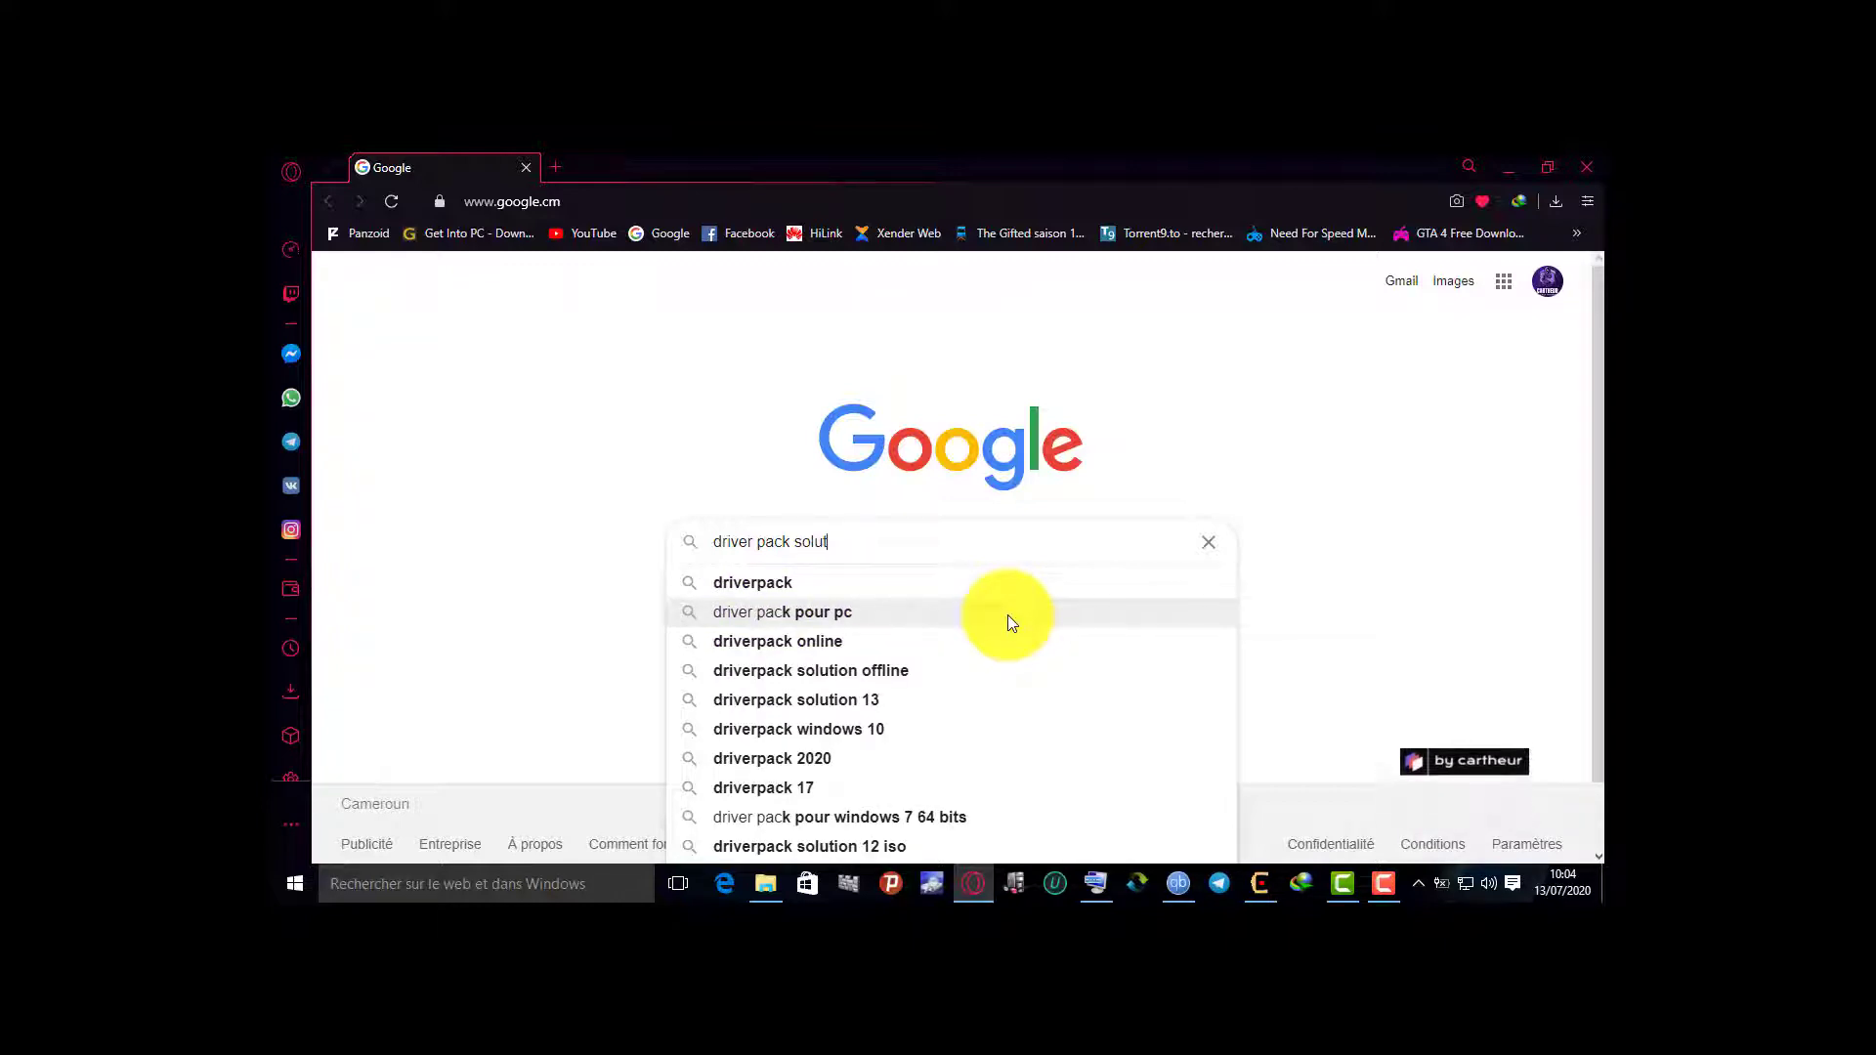
type("ion ")
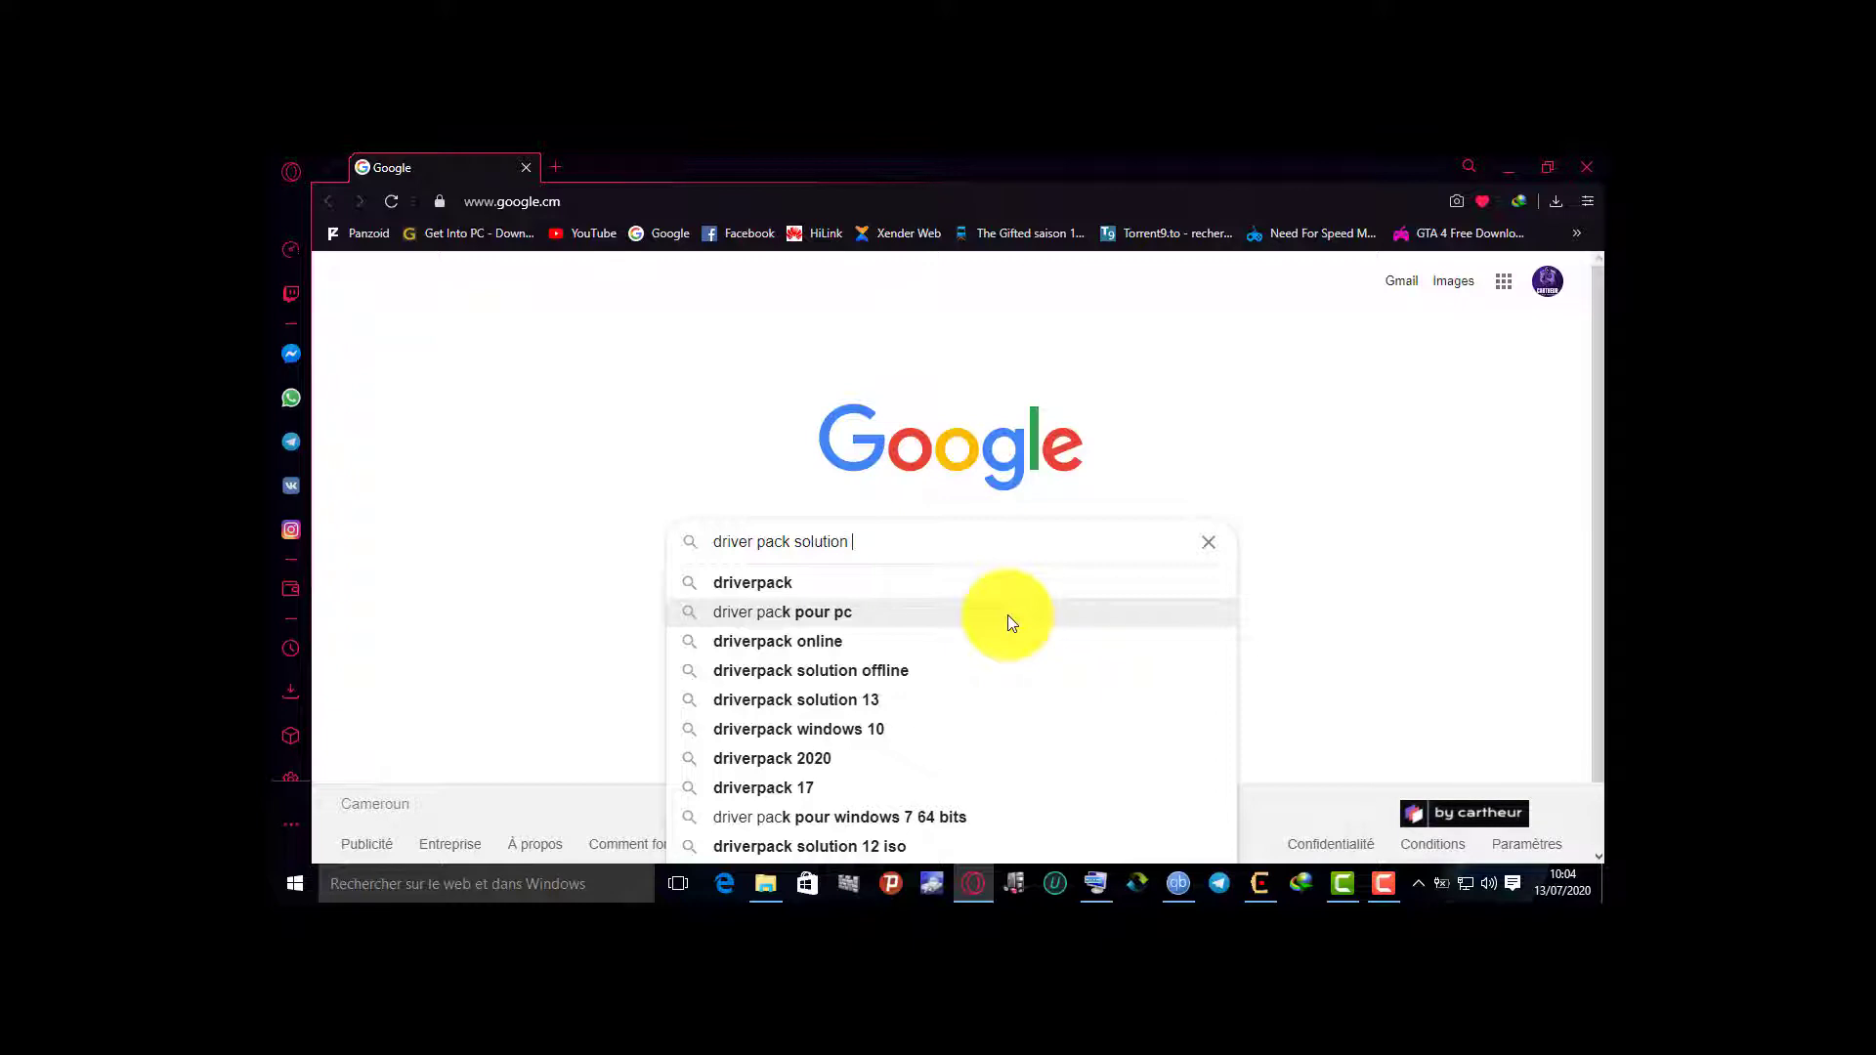
type("o")
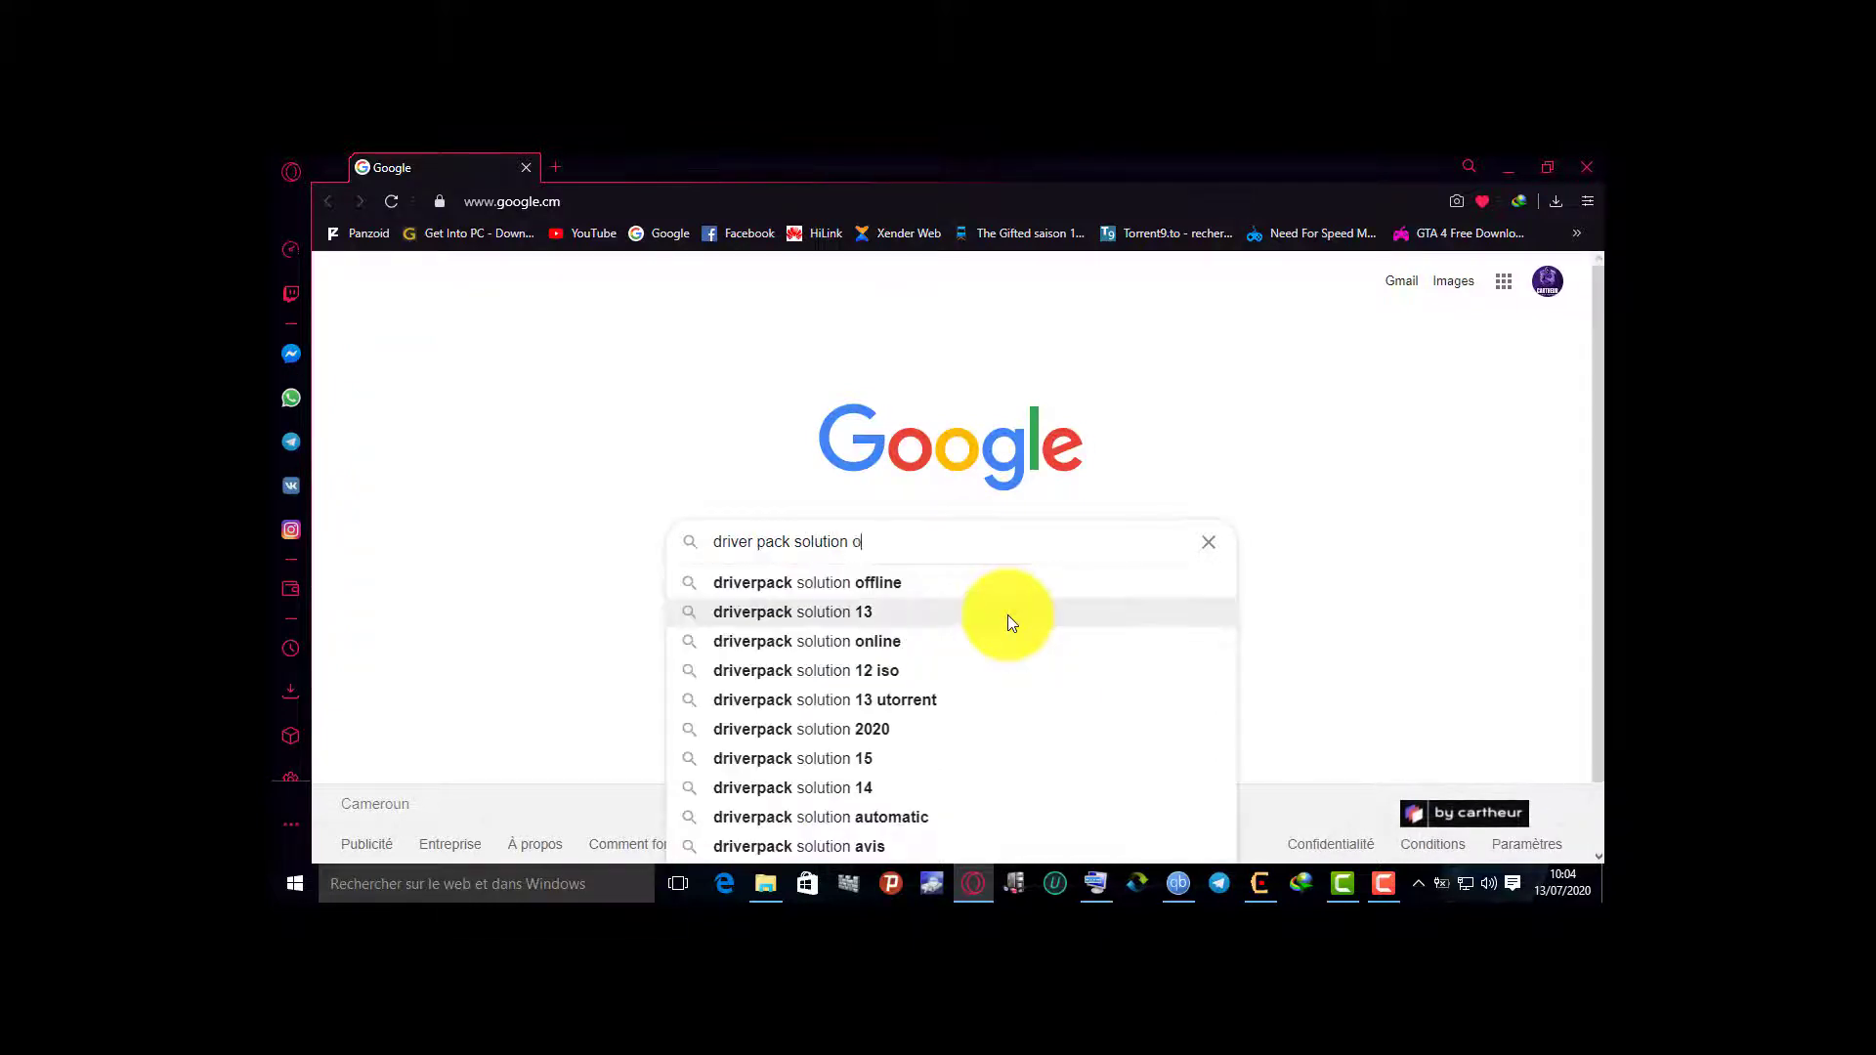
type("n")
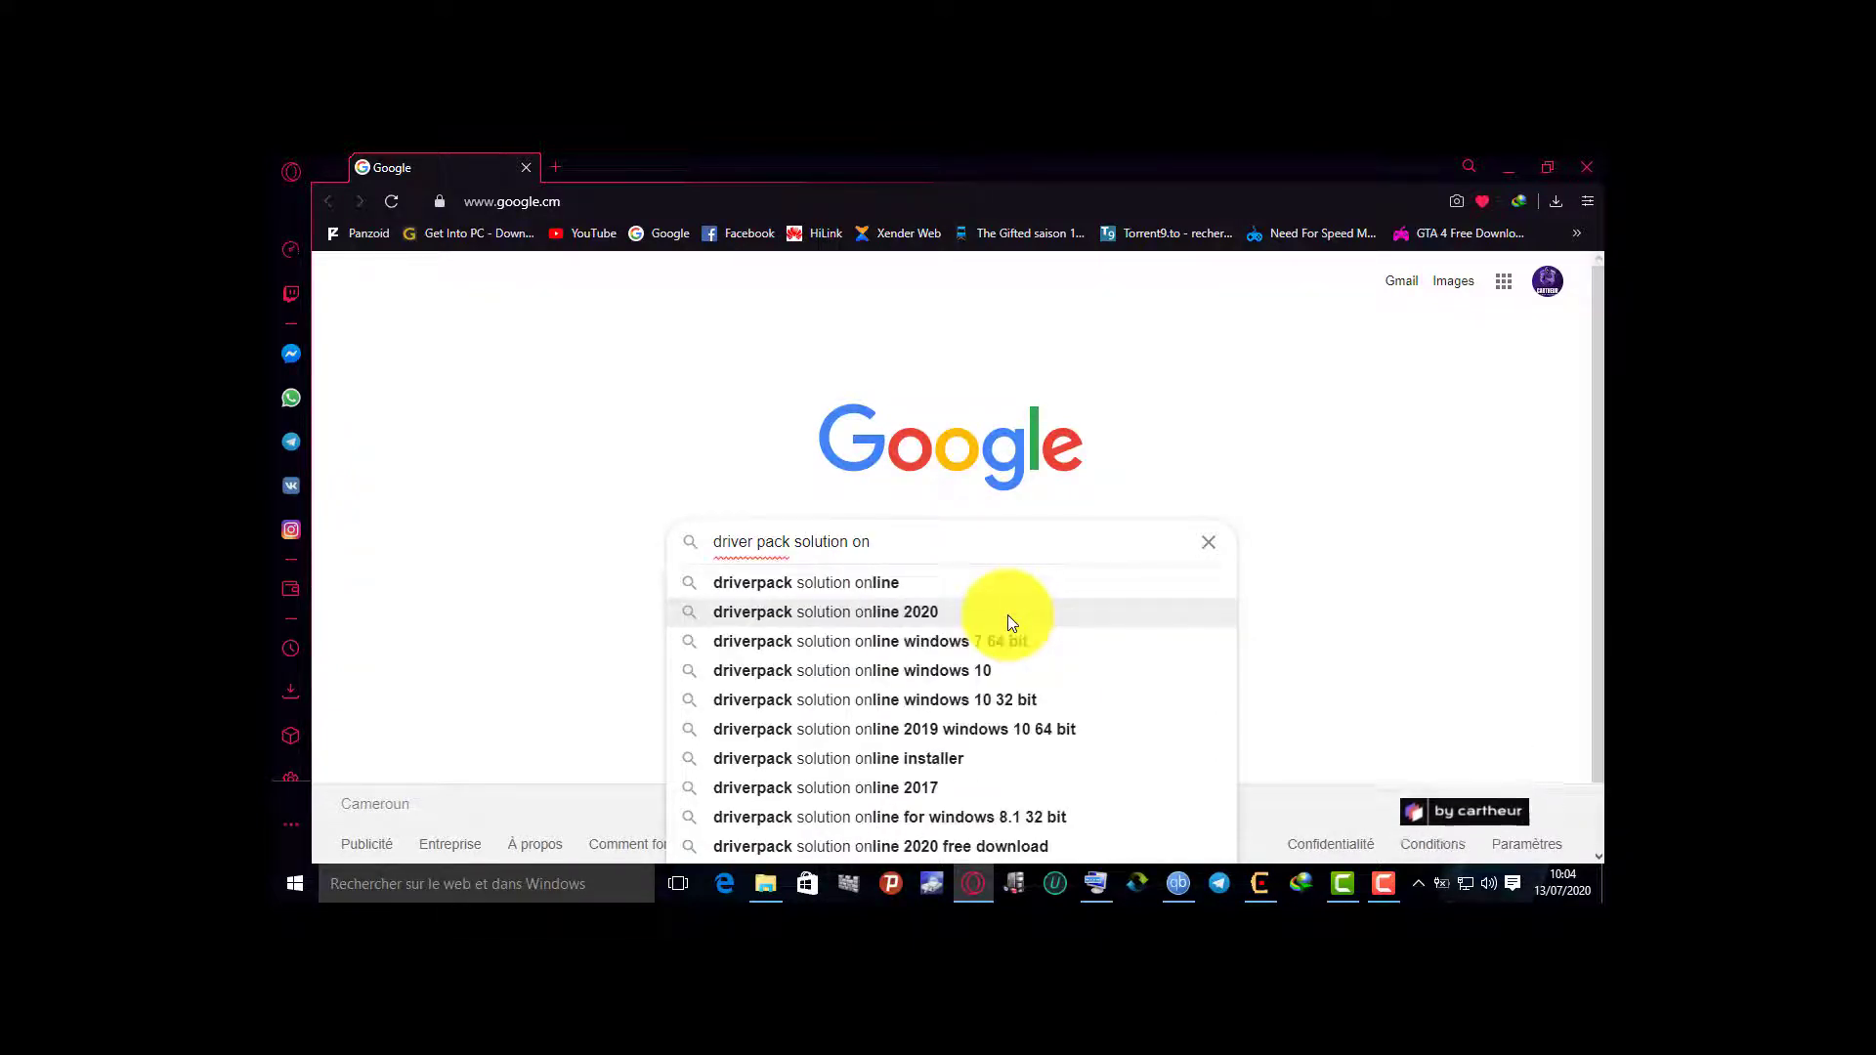
key("BackSpace")
key("BackSpace")
type("online")
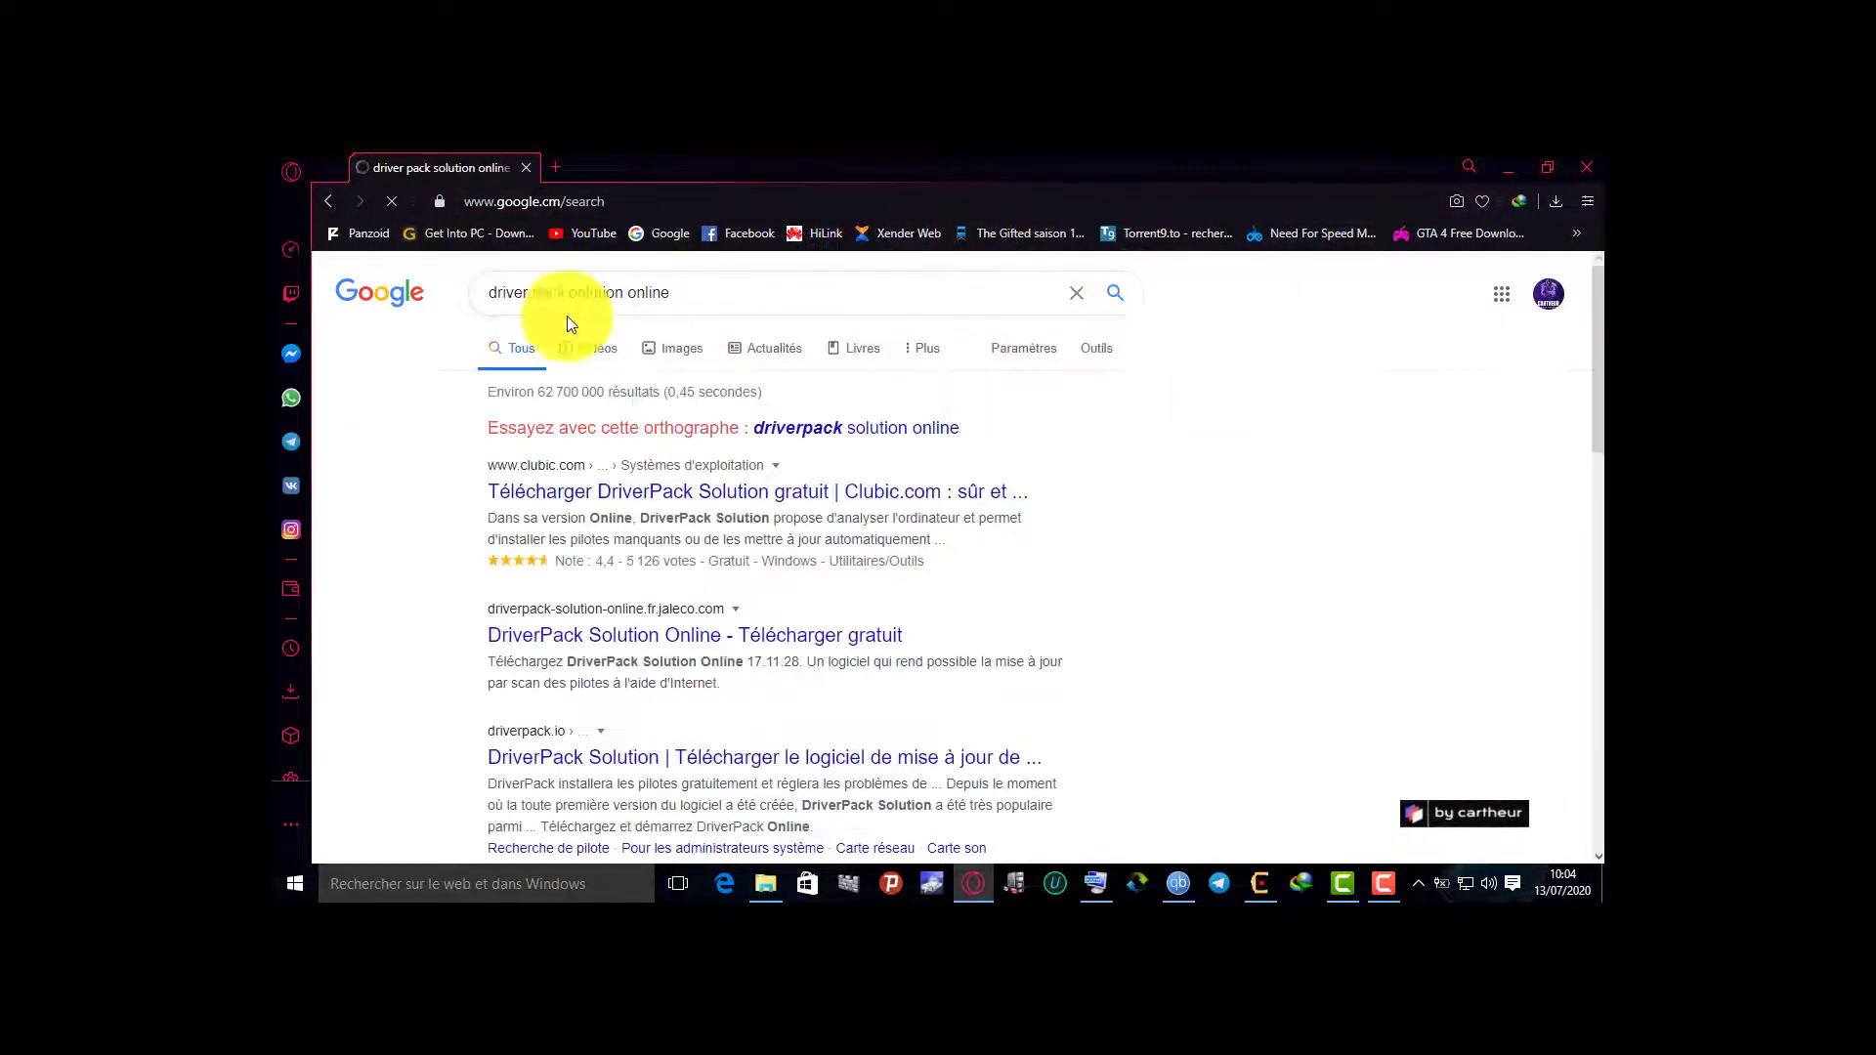
Open the driverpack.io search result for DriverPack Solution and look over its French home page
scroll(586, 674, "down", 2)
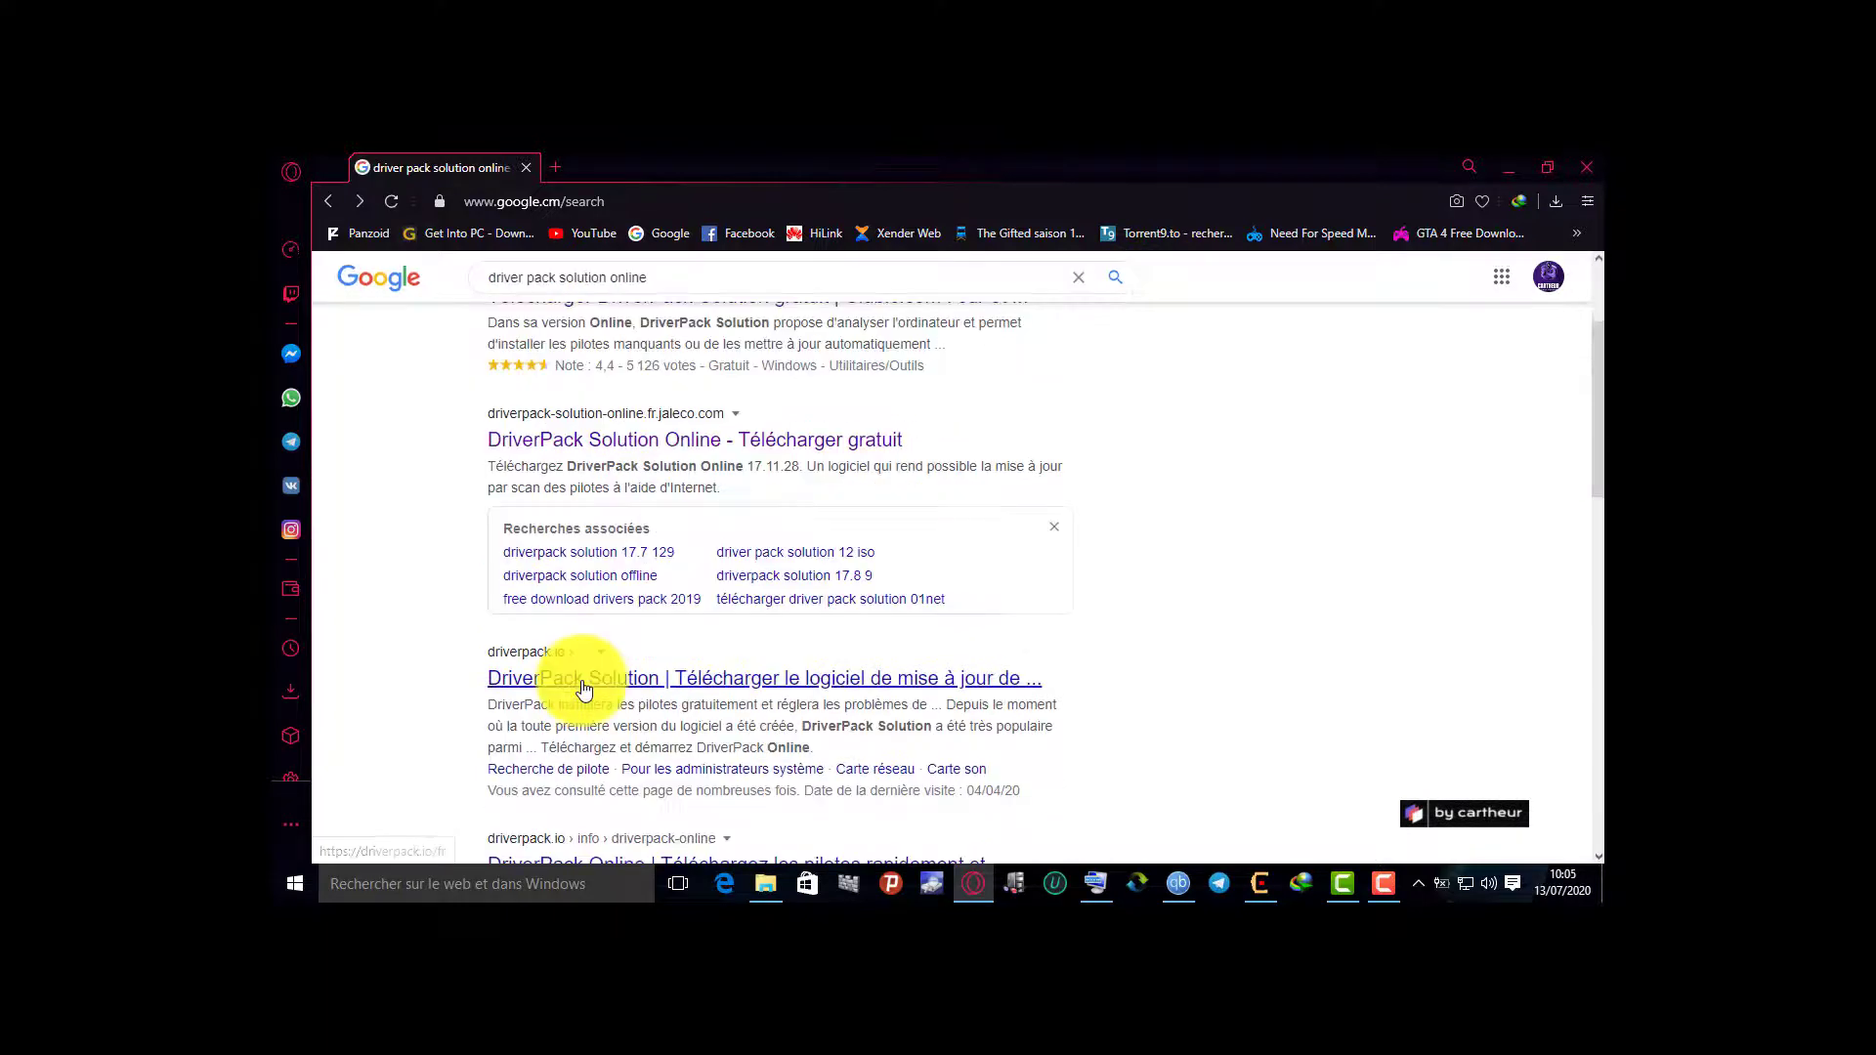
left_click(834, 679)
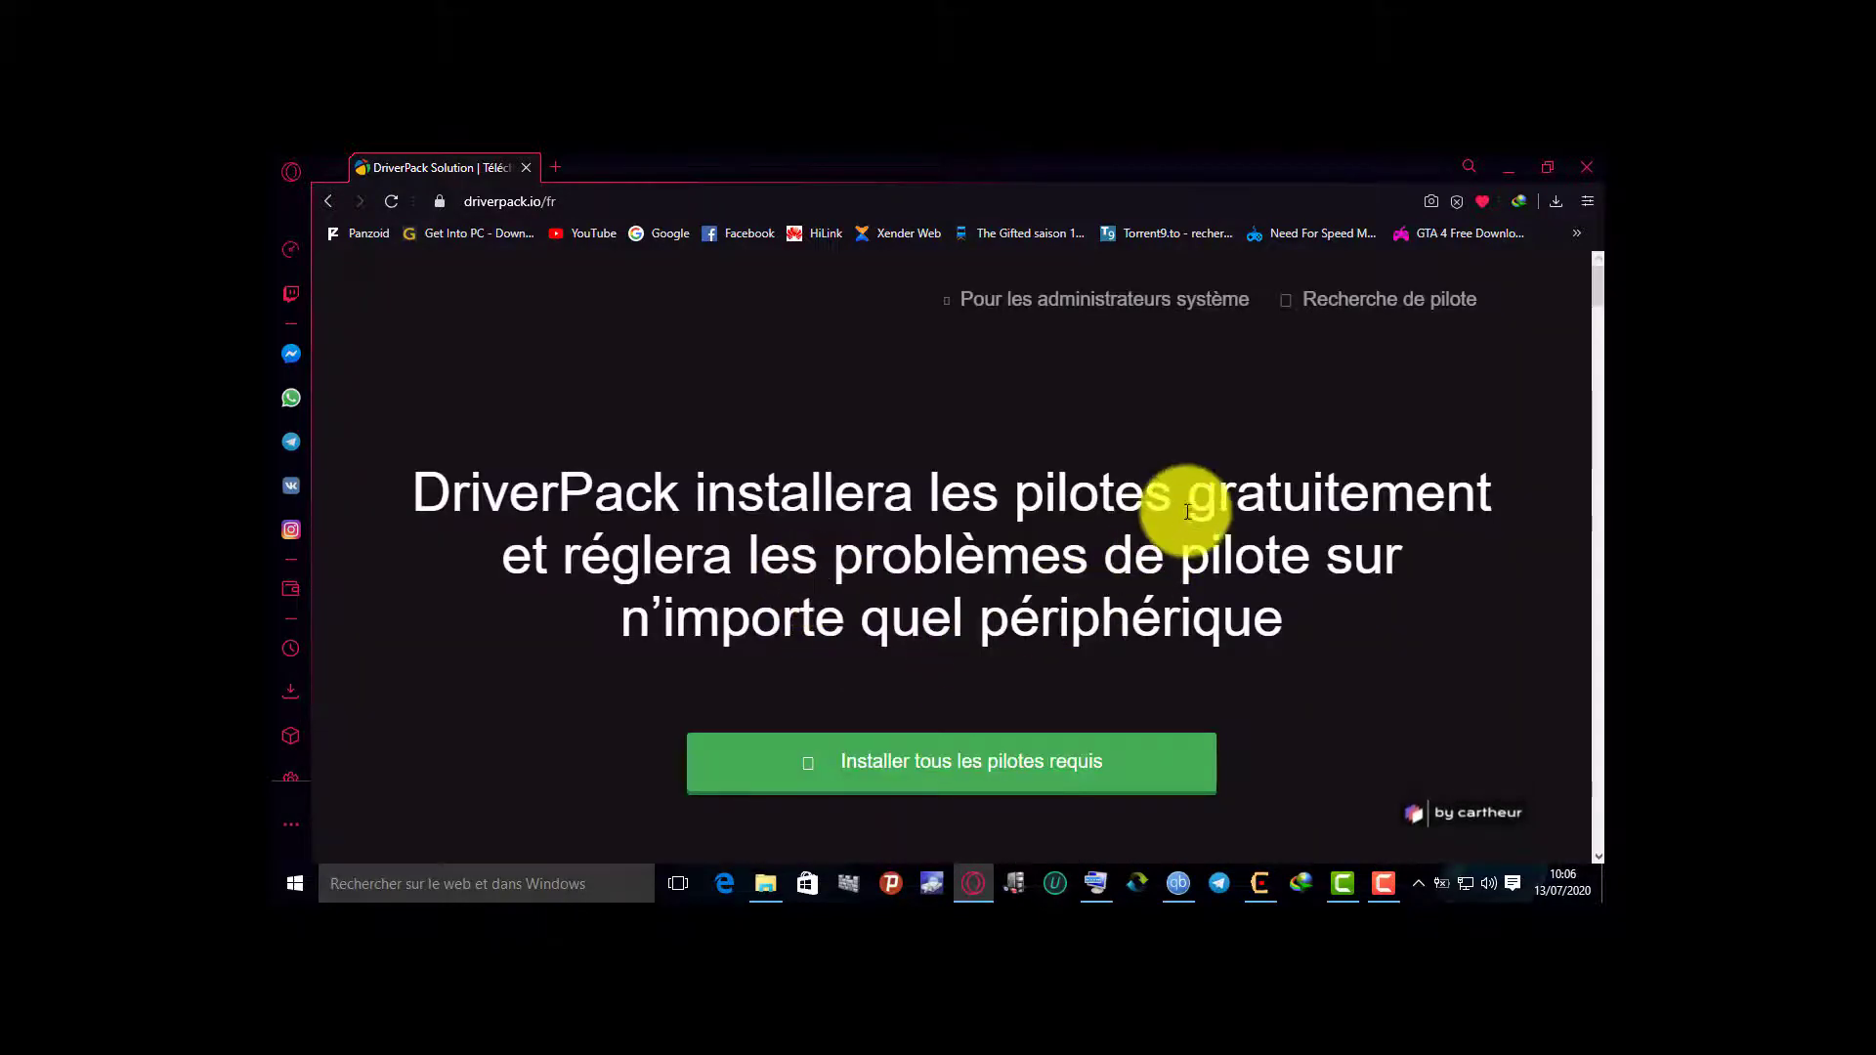
scroll(1134, 625, "down", 1)
scroll(1171, 660, "up", 1)
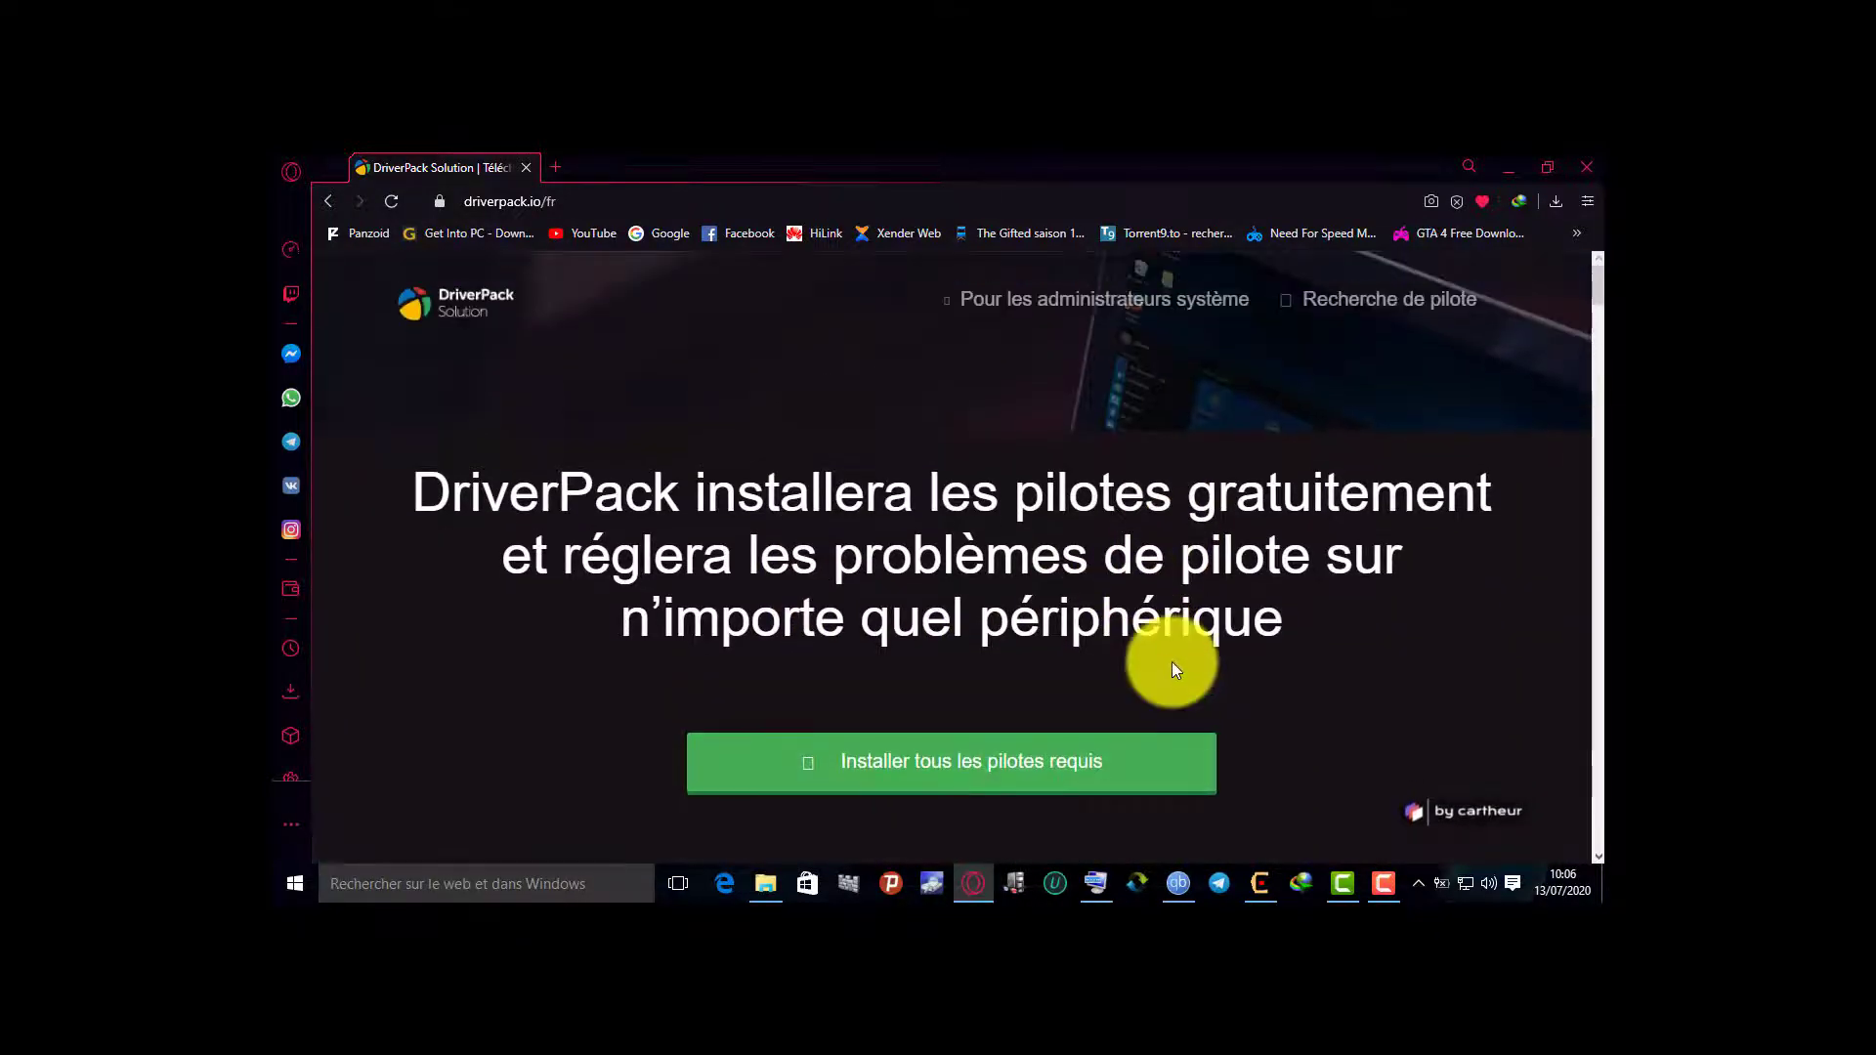
scroll(1159, 663, "down", 5)
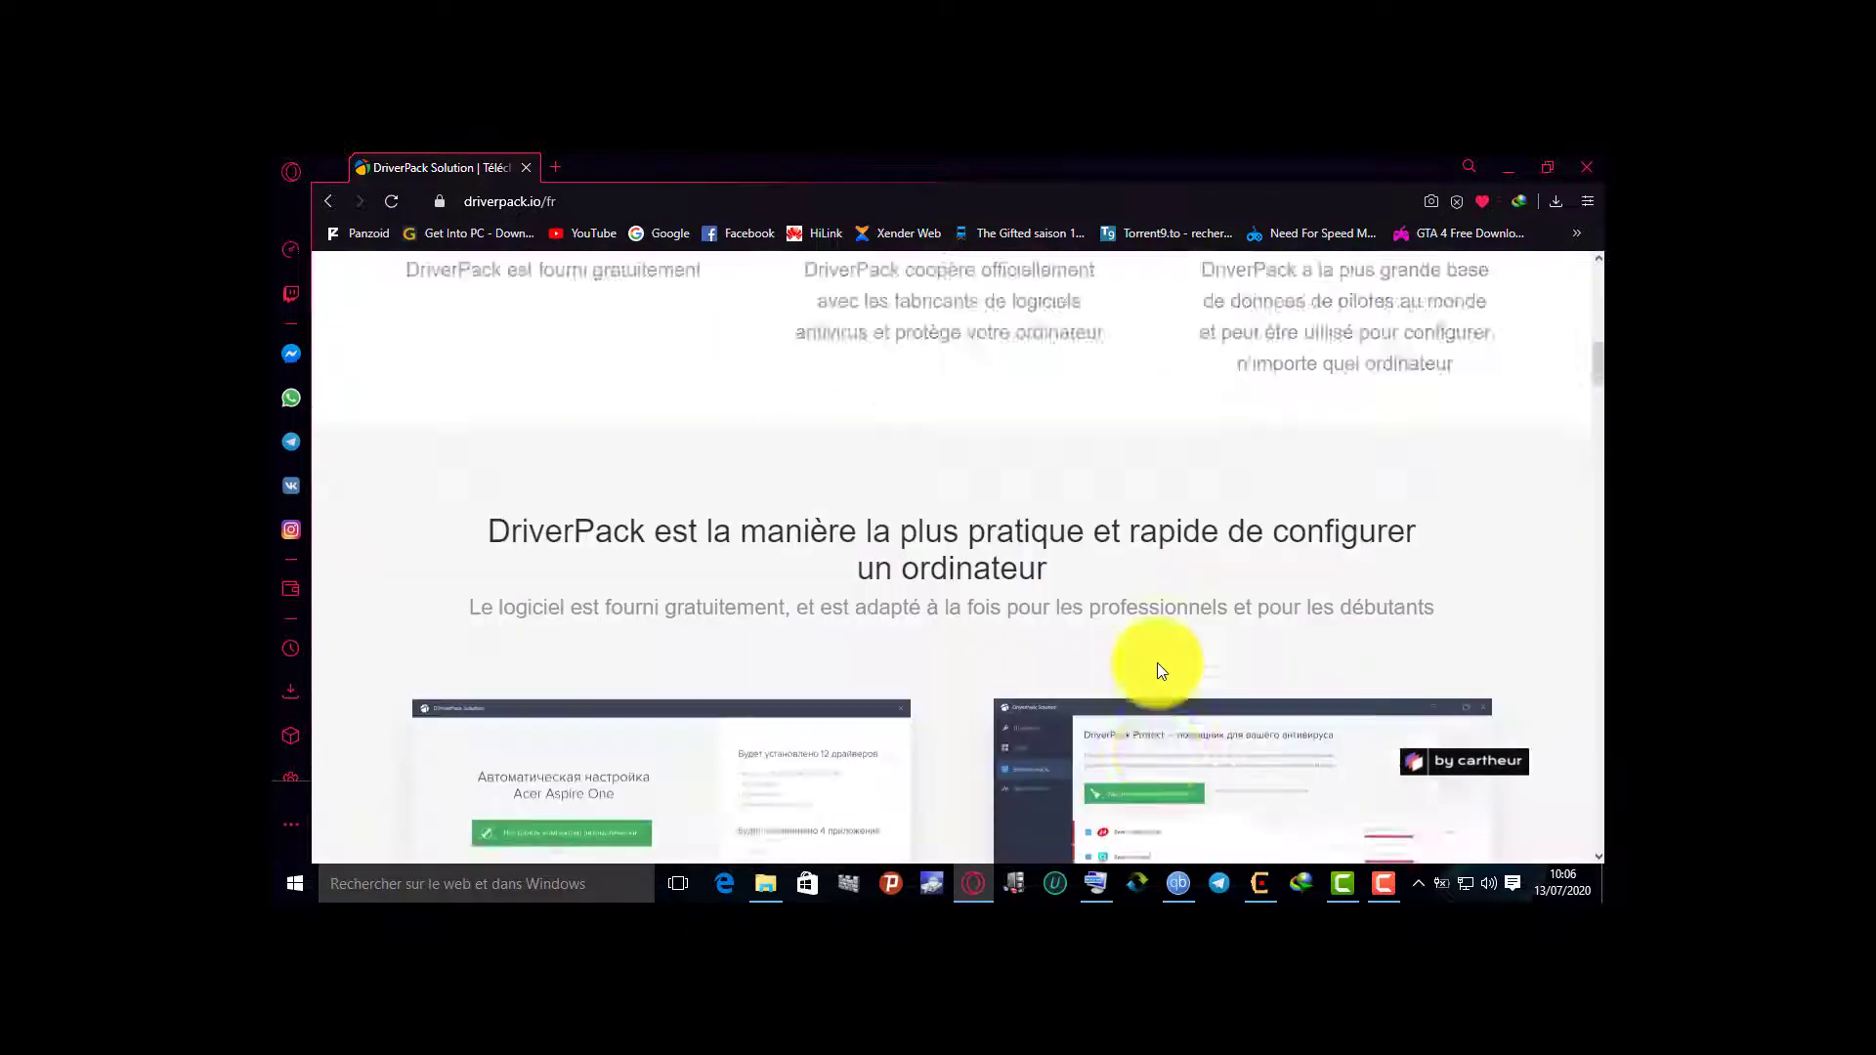
scroll(1143, 657, "up", 6)
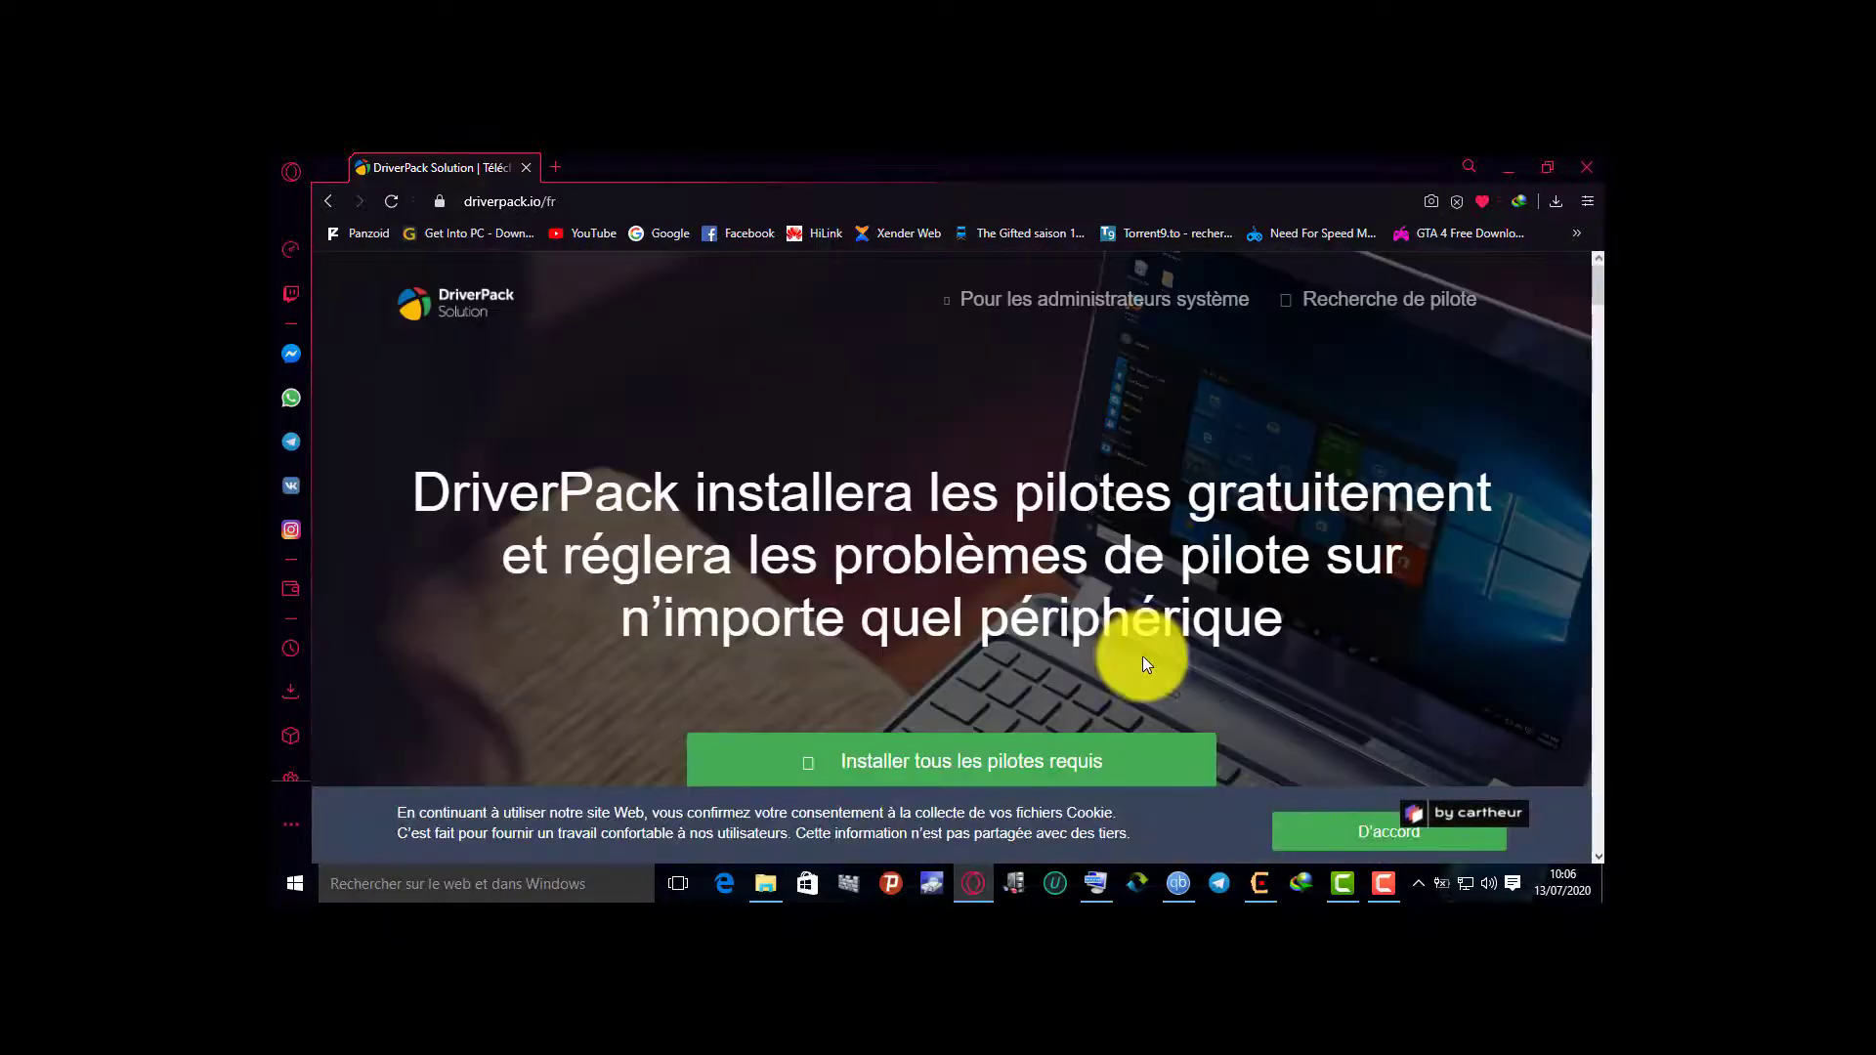
Start downloading DriverPack-17-Online.exe in the Programmes category and minimise the browser
left_click(1065, 774)
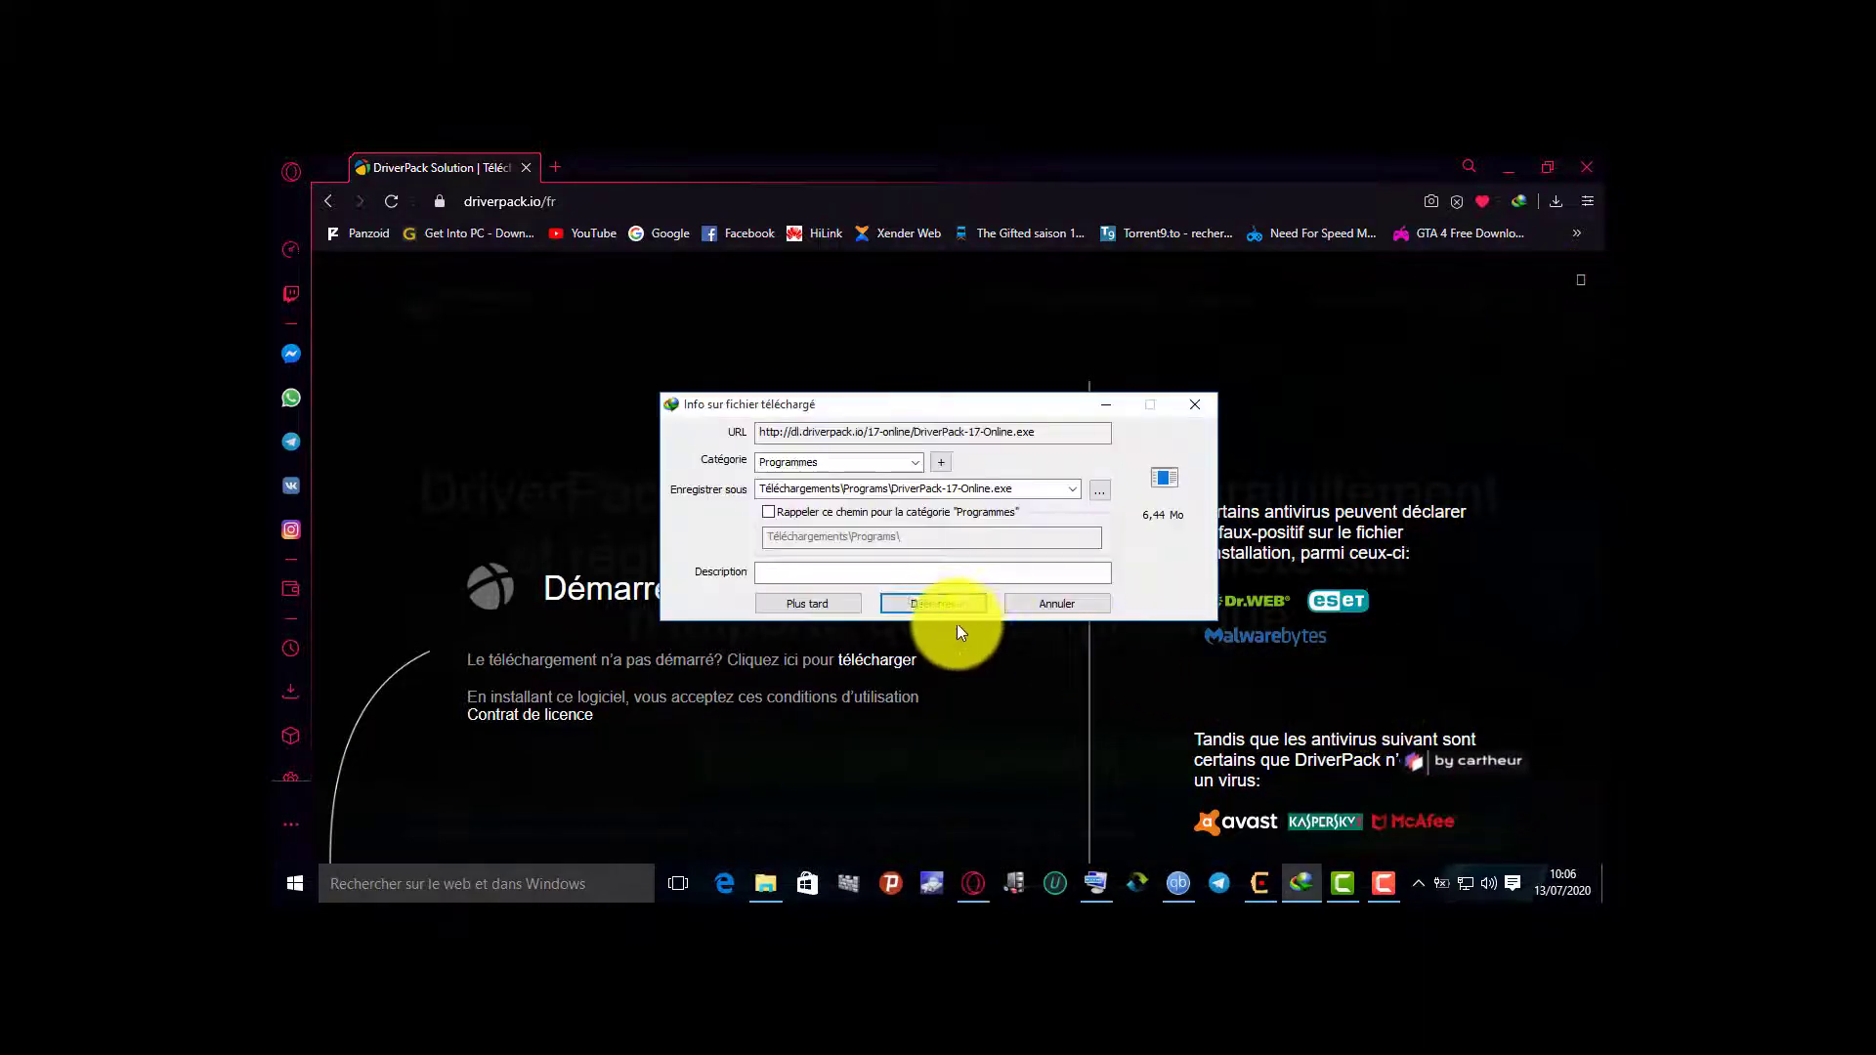
left_click(942, 606)
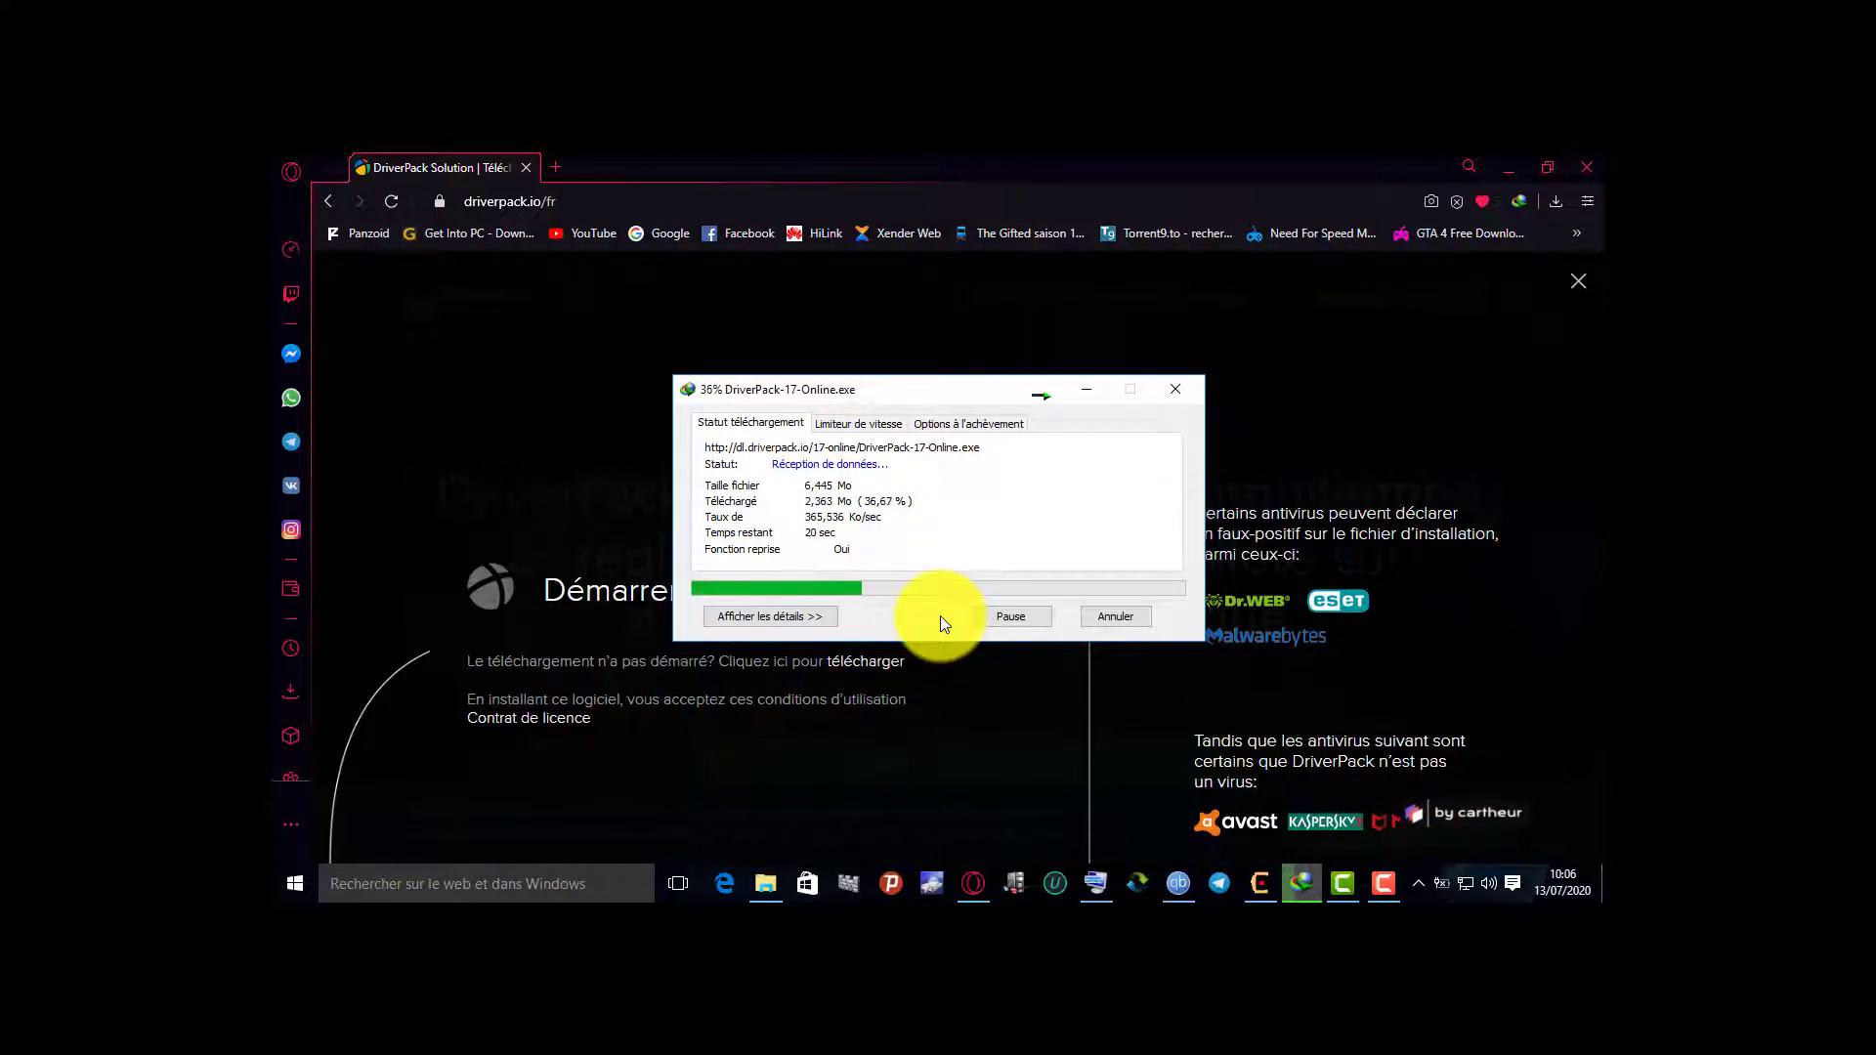
left_click(1505, 168)
right_click(1291, 406)
left_click(1340, 510)
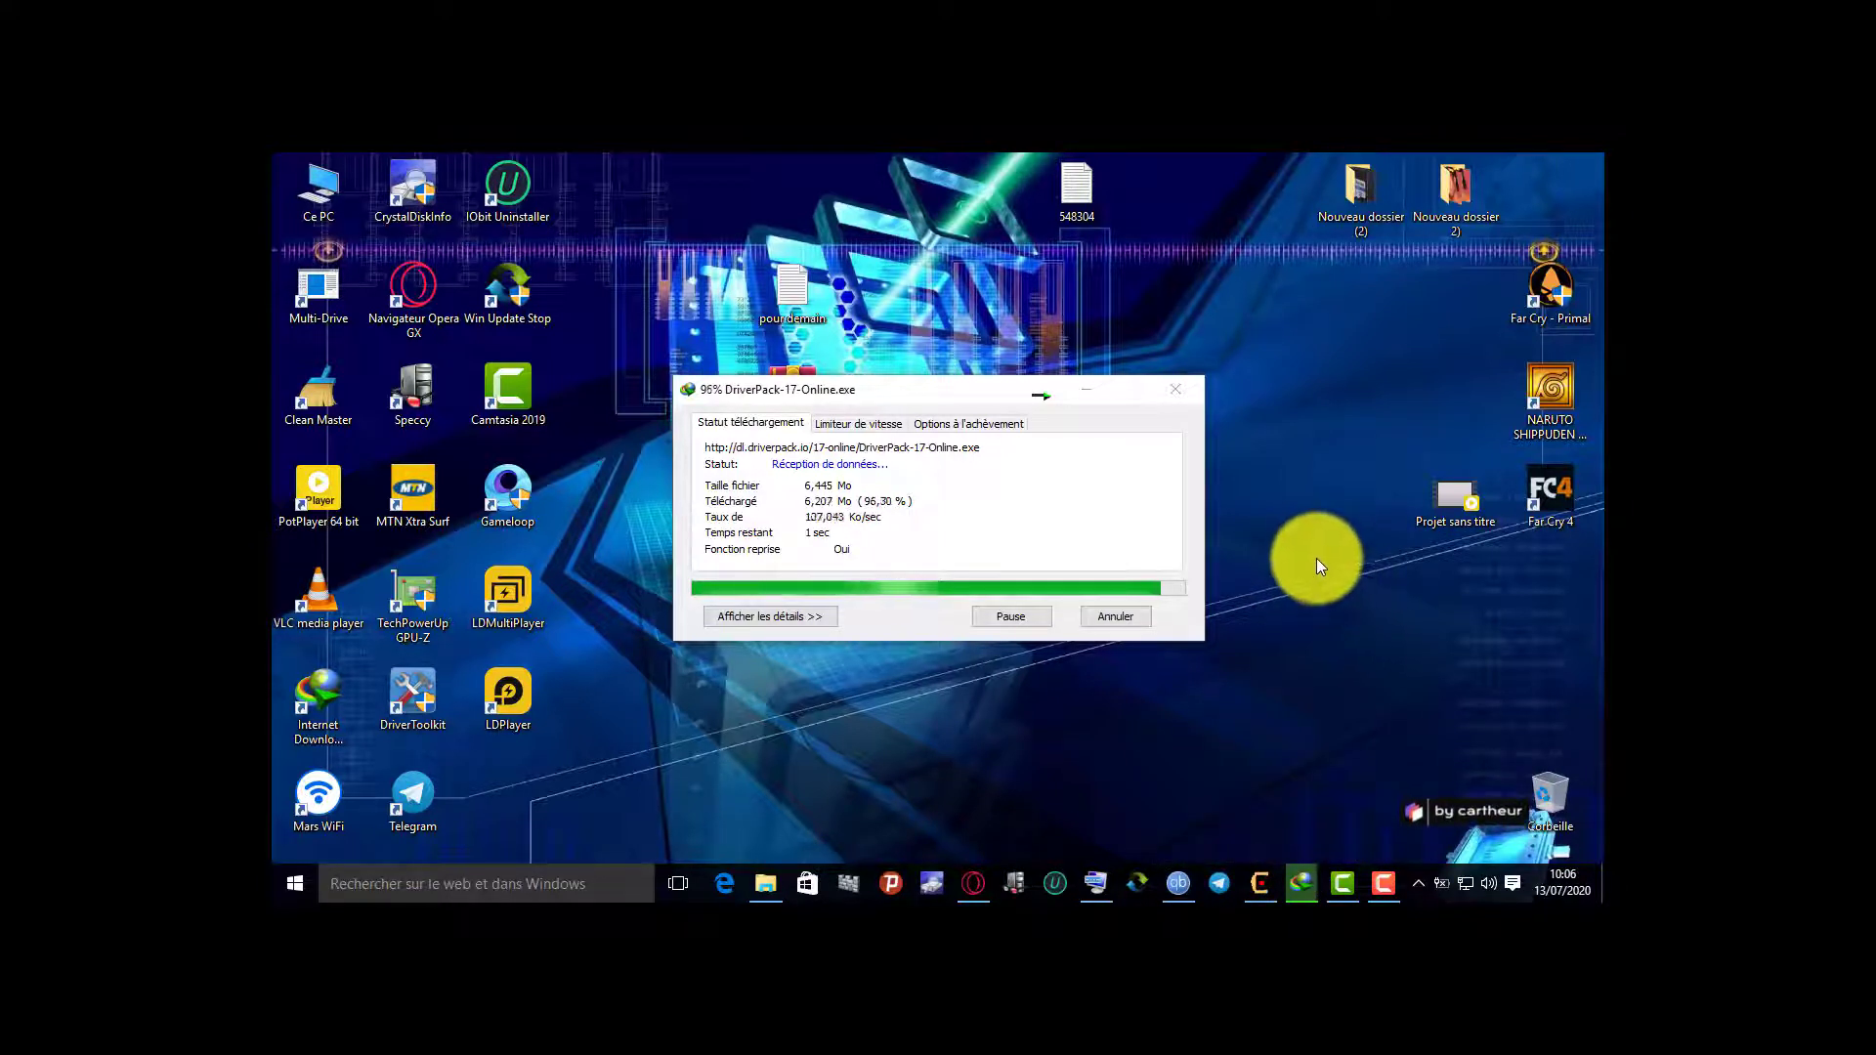
right_click(1274, 483)
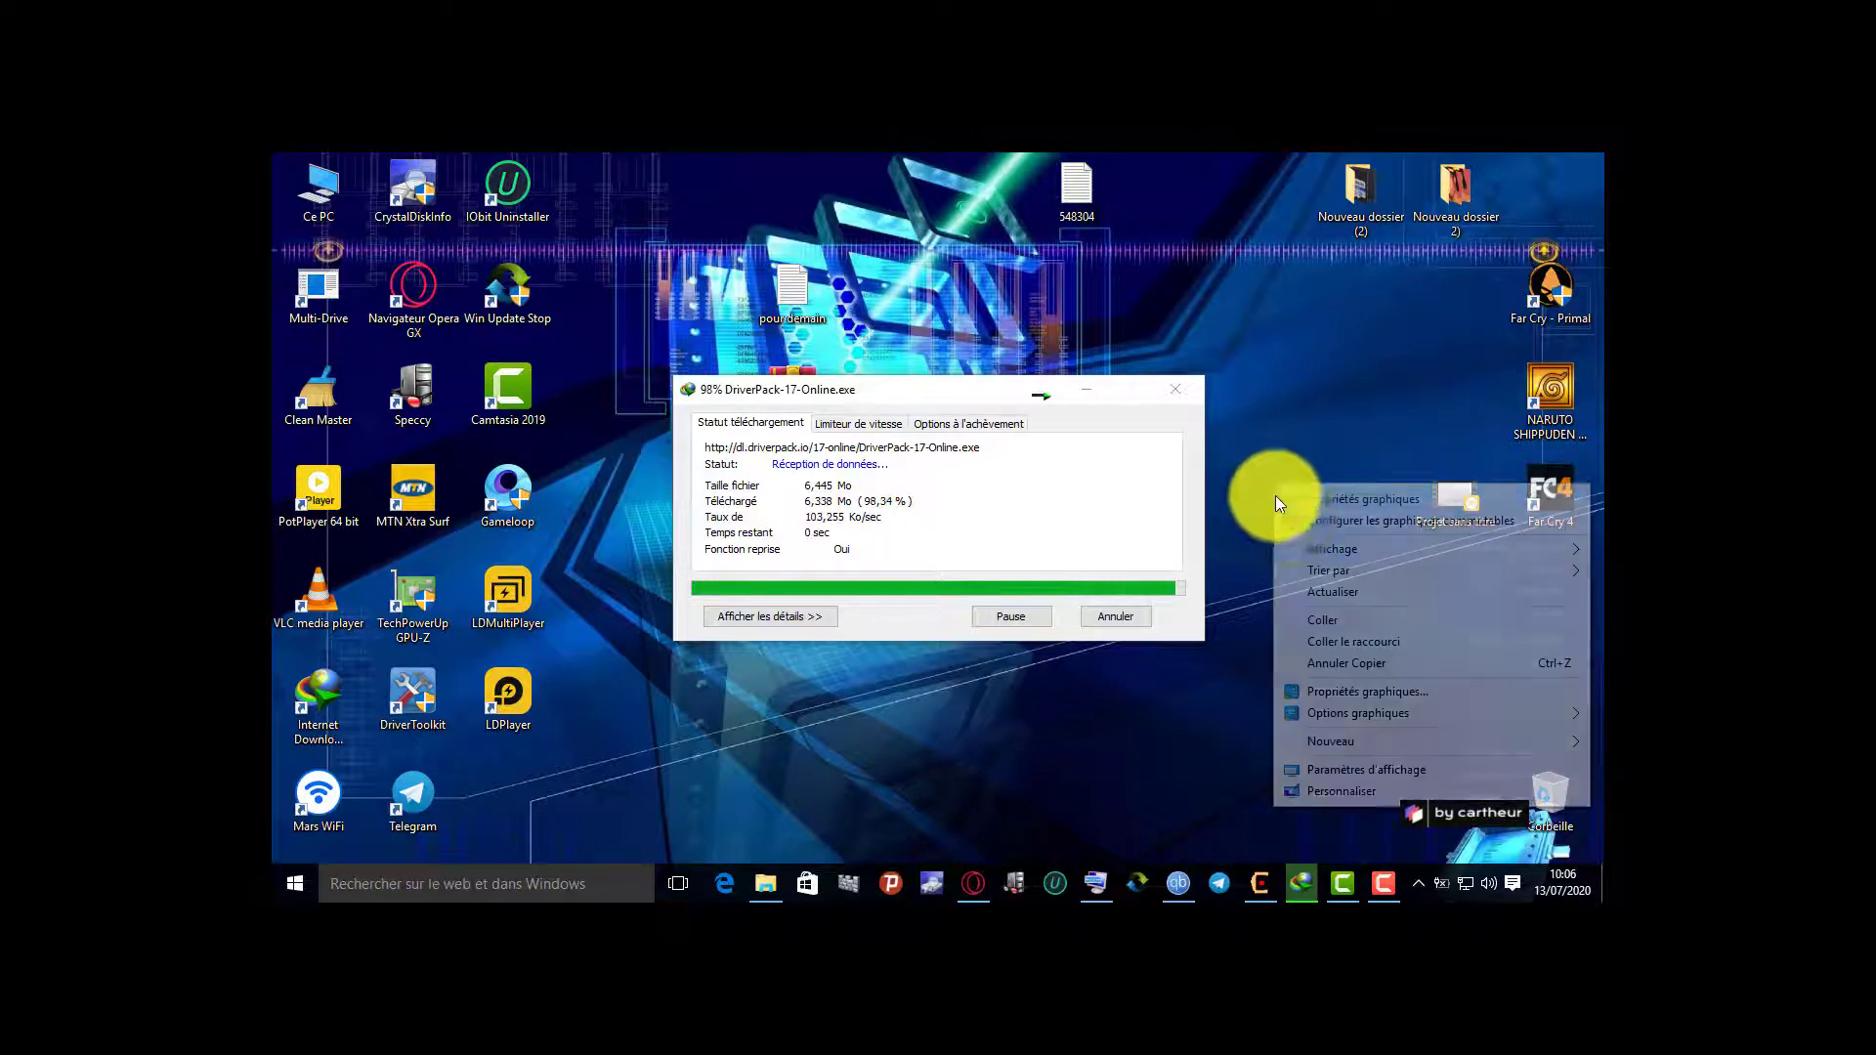
left_click(1317, 589)
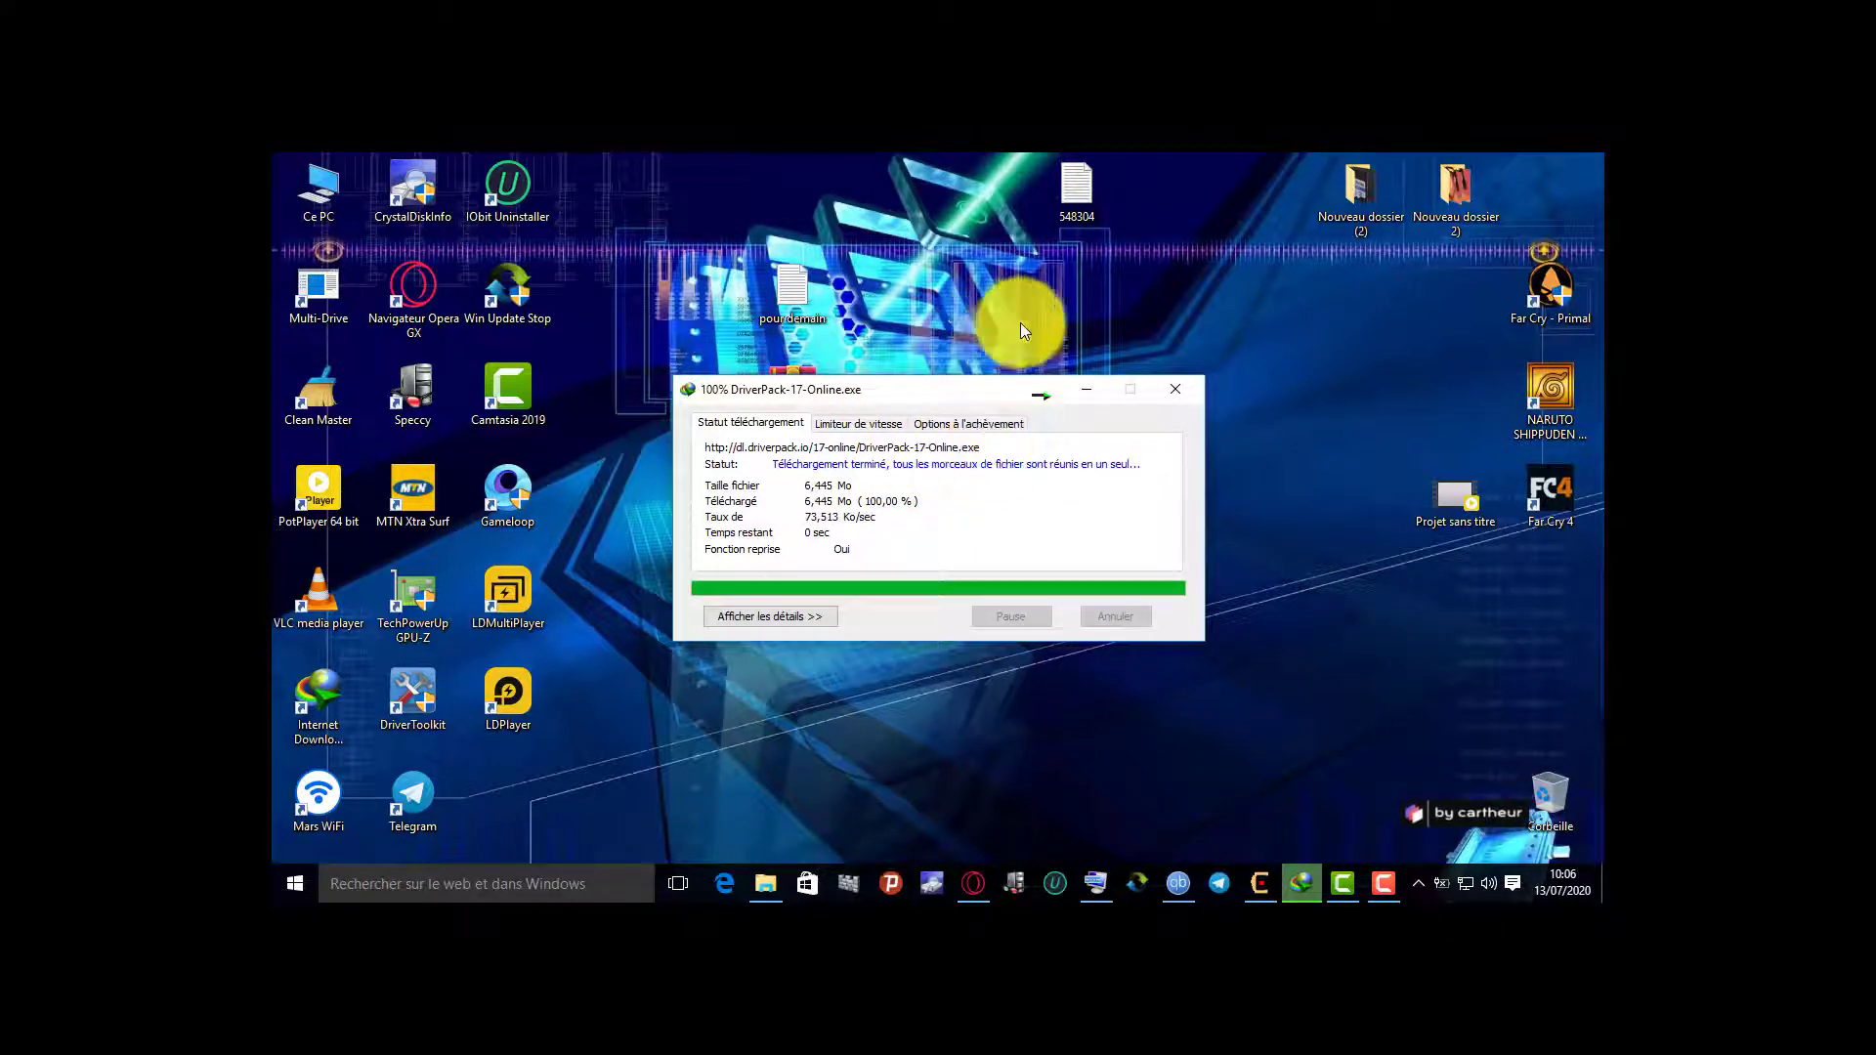
mouse_move(1381, 870)
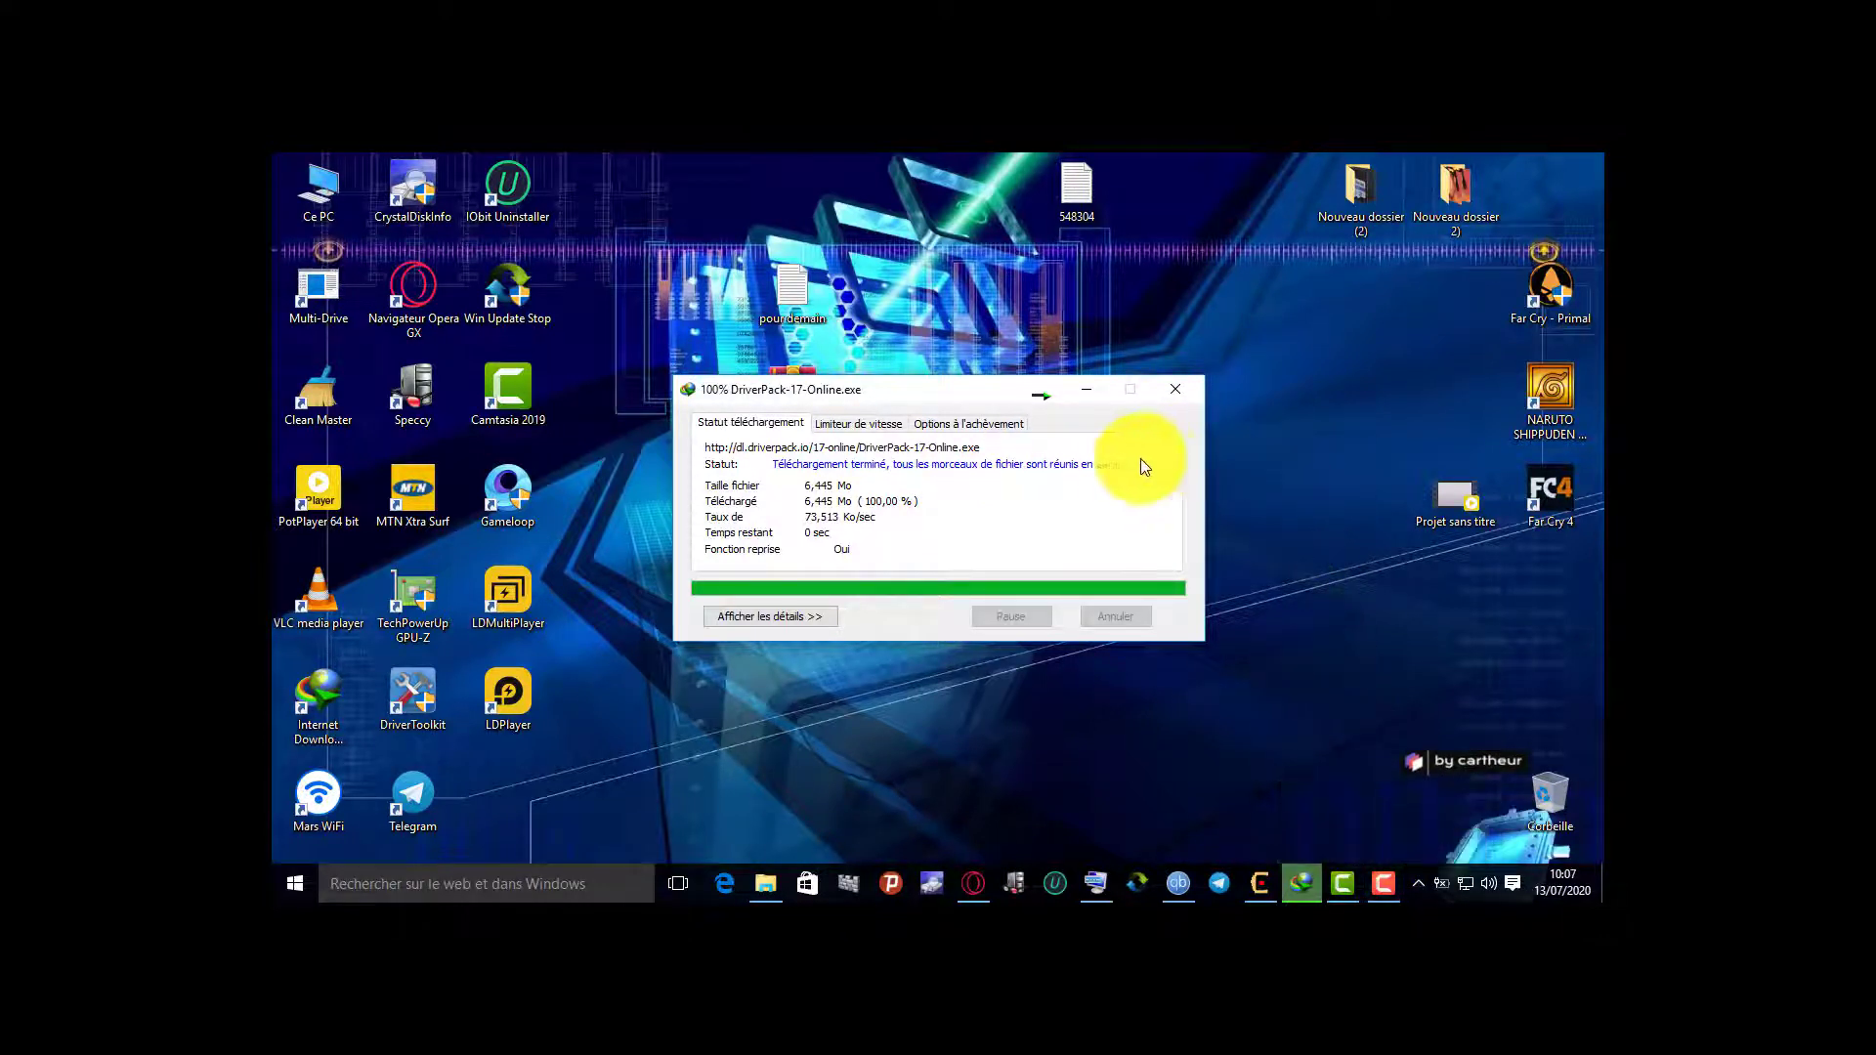
right_click(1224, 396)
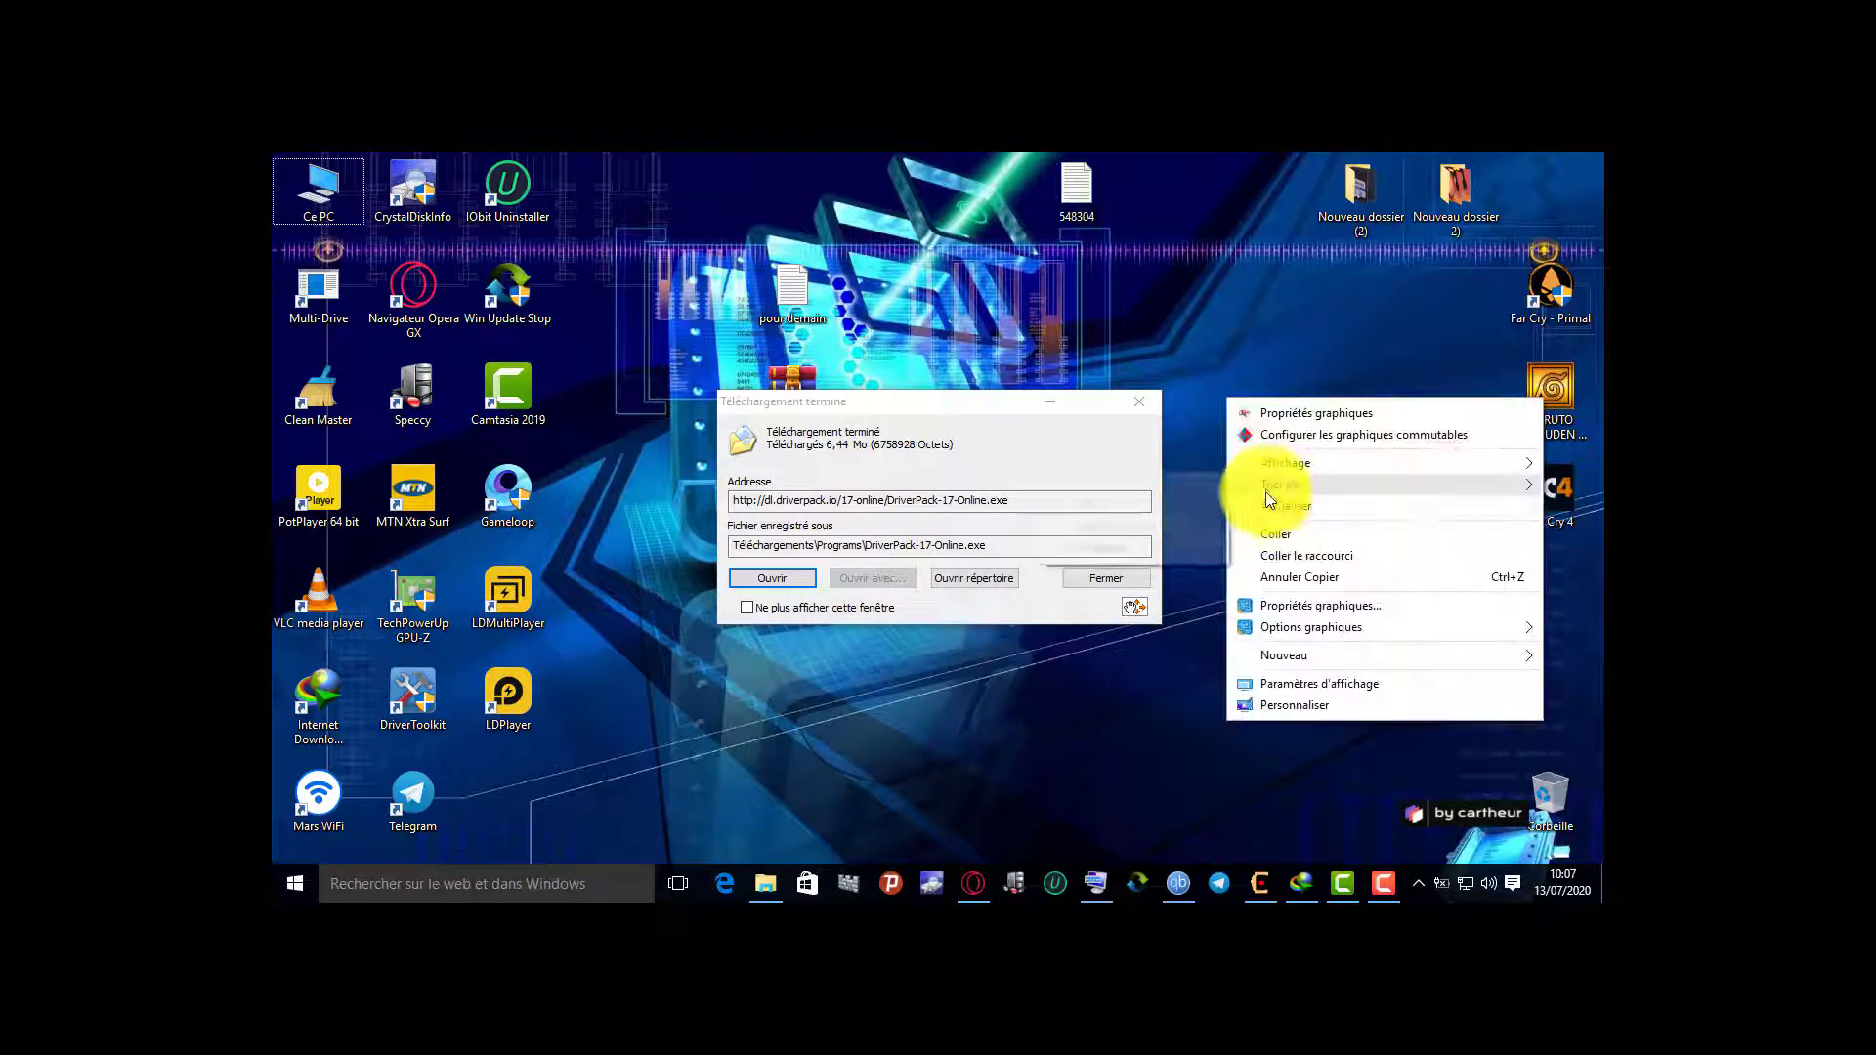
left_click(1264, 491)
Run the downloaded DriverPack-17-Online.exe, dismiss the on-screen keyboard and enable Expert Mode
left_click(784, 575)
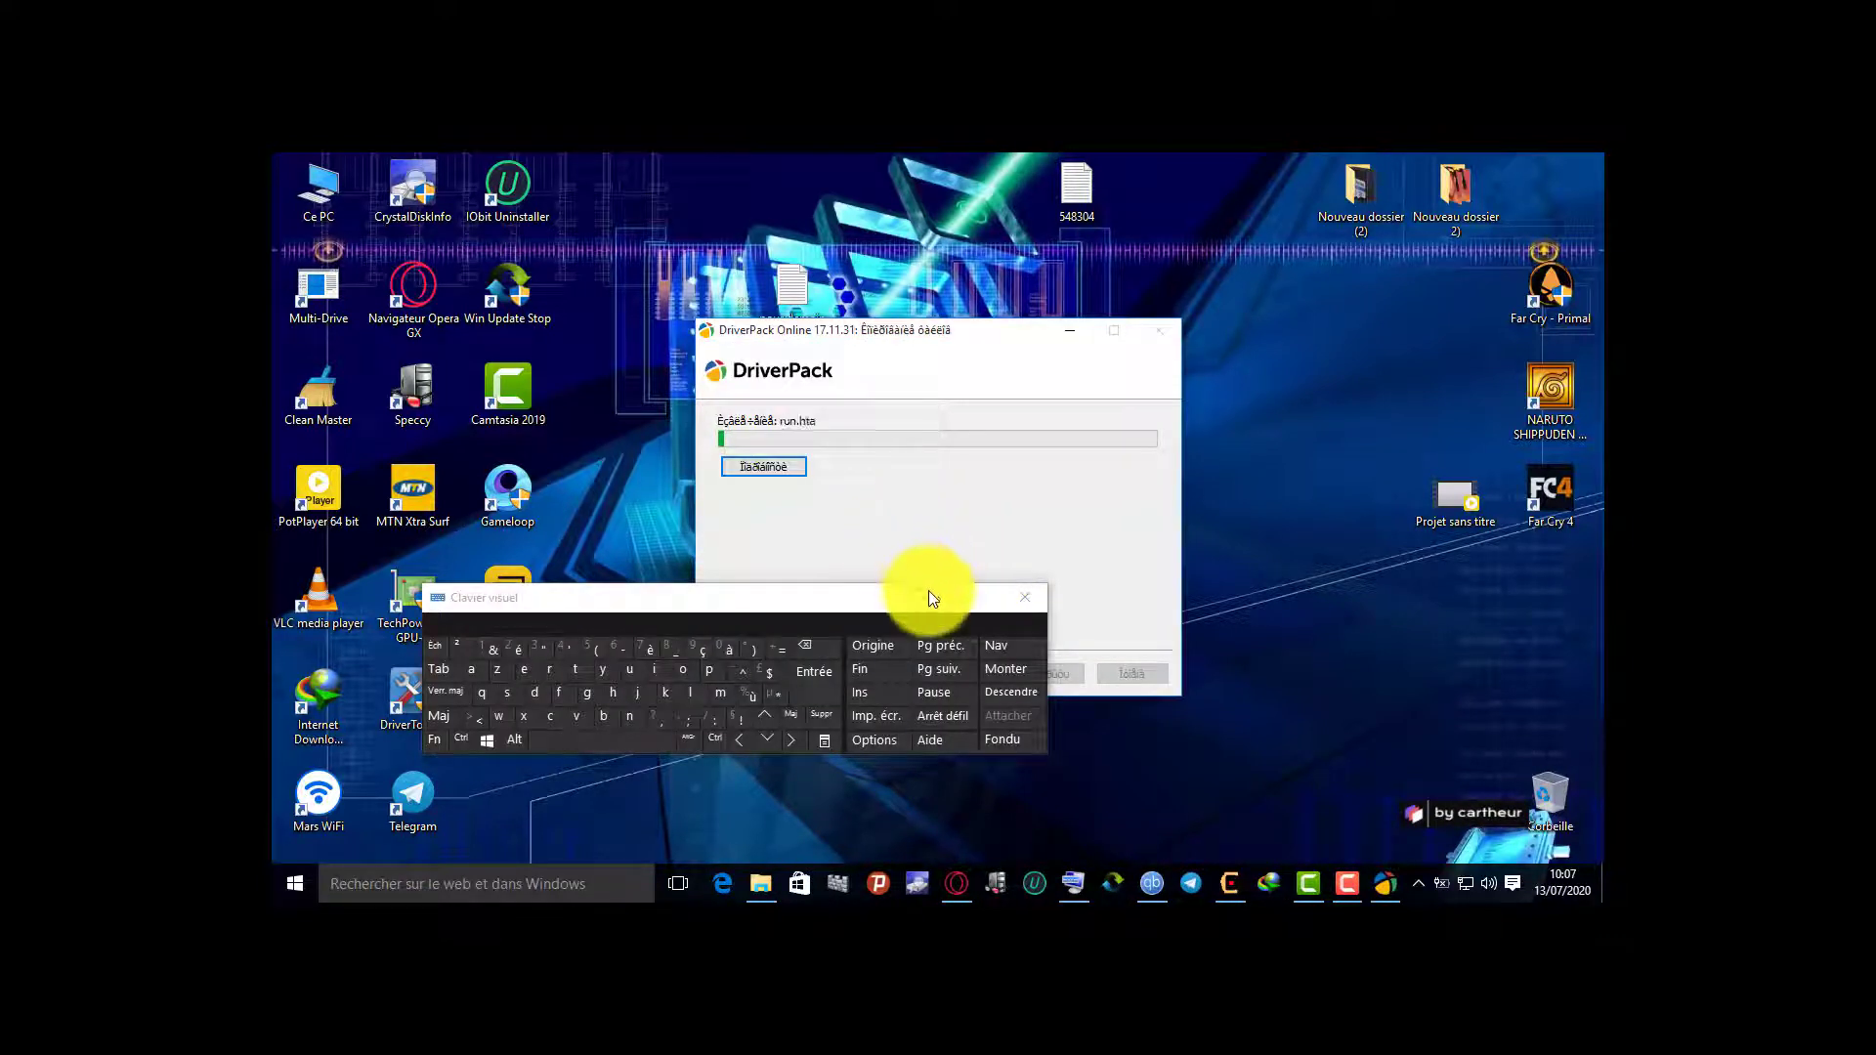
left_click(928, 591)
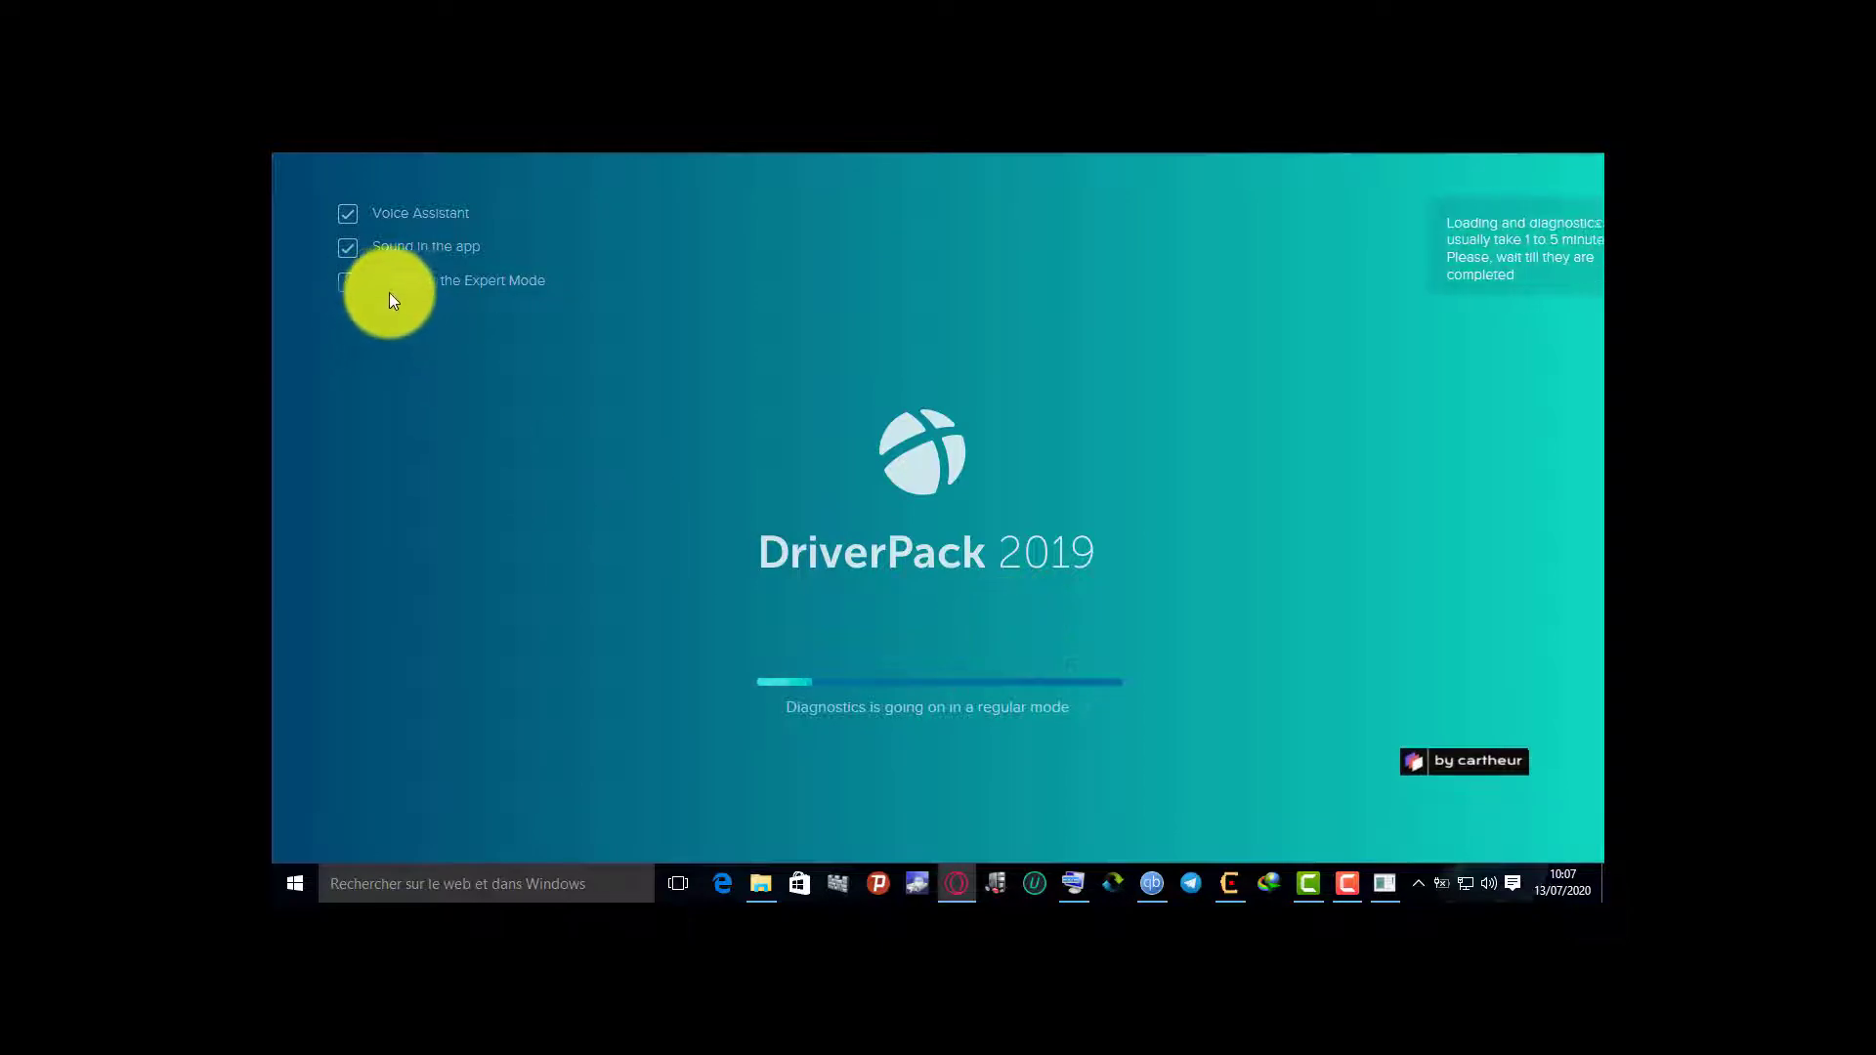
left_click(347, 283)
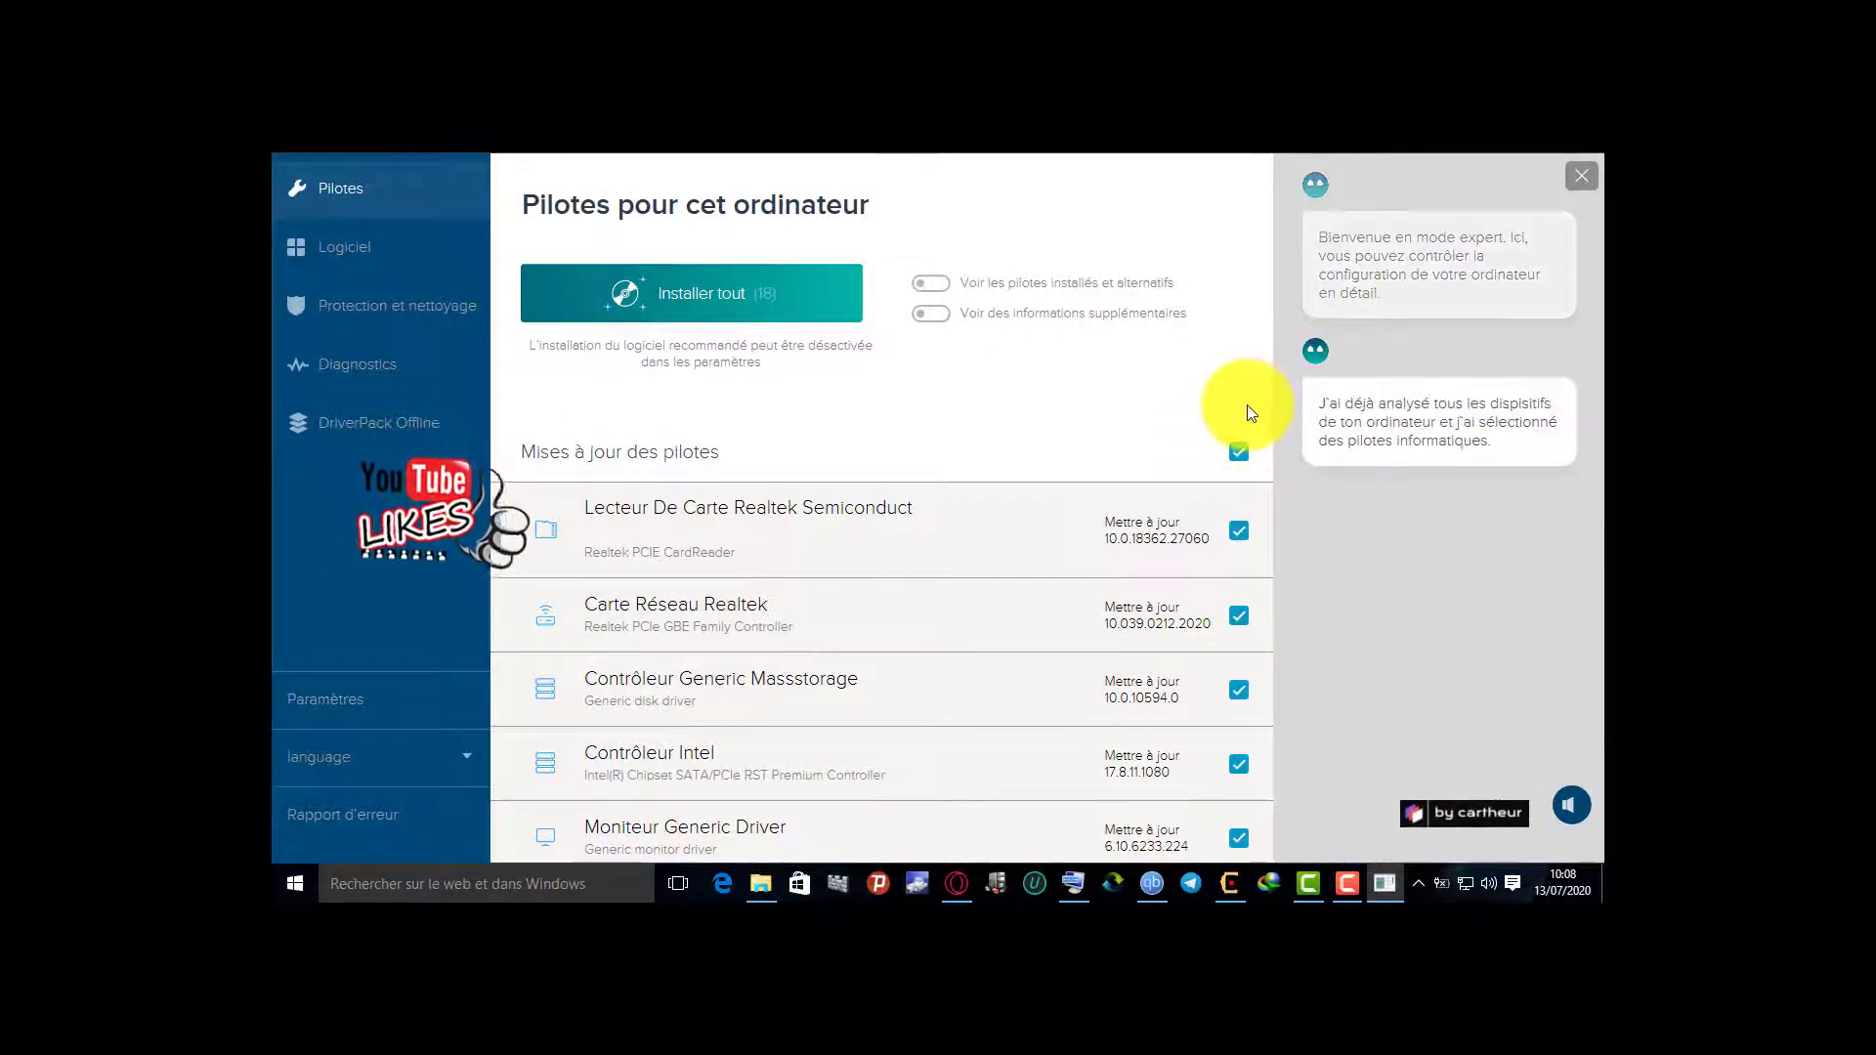
Examine the proposed driver updates and the driver toolbox entries for this computer
scroll(1246, 410, "down", 2)
scroll(1240, 402, "up", 2)
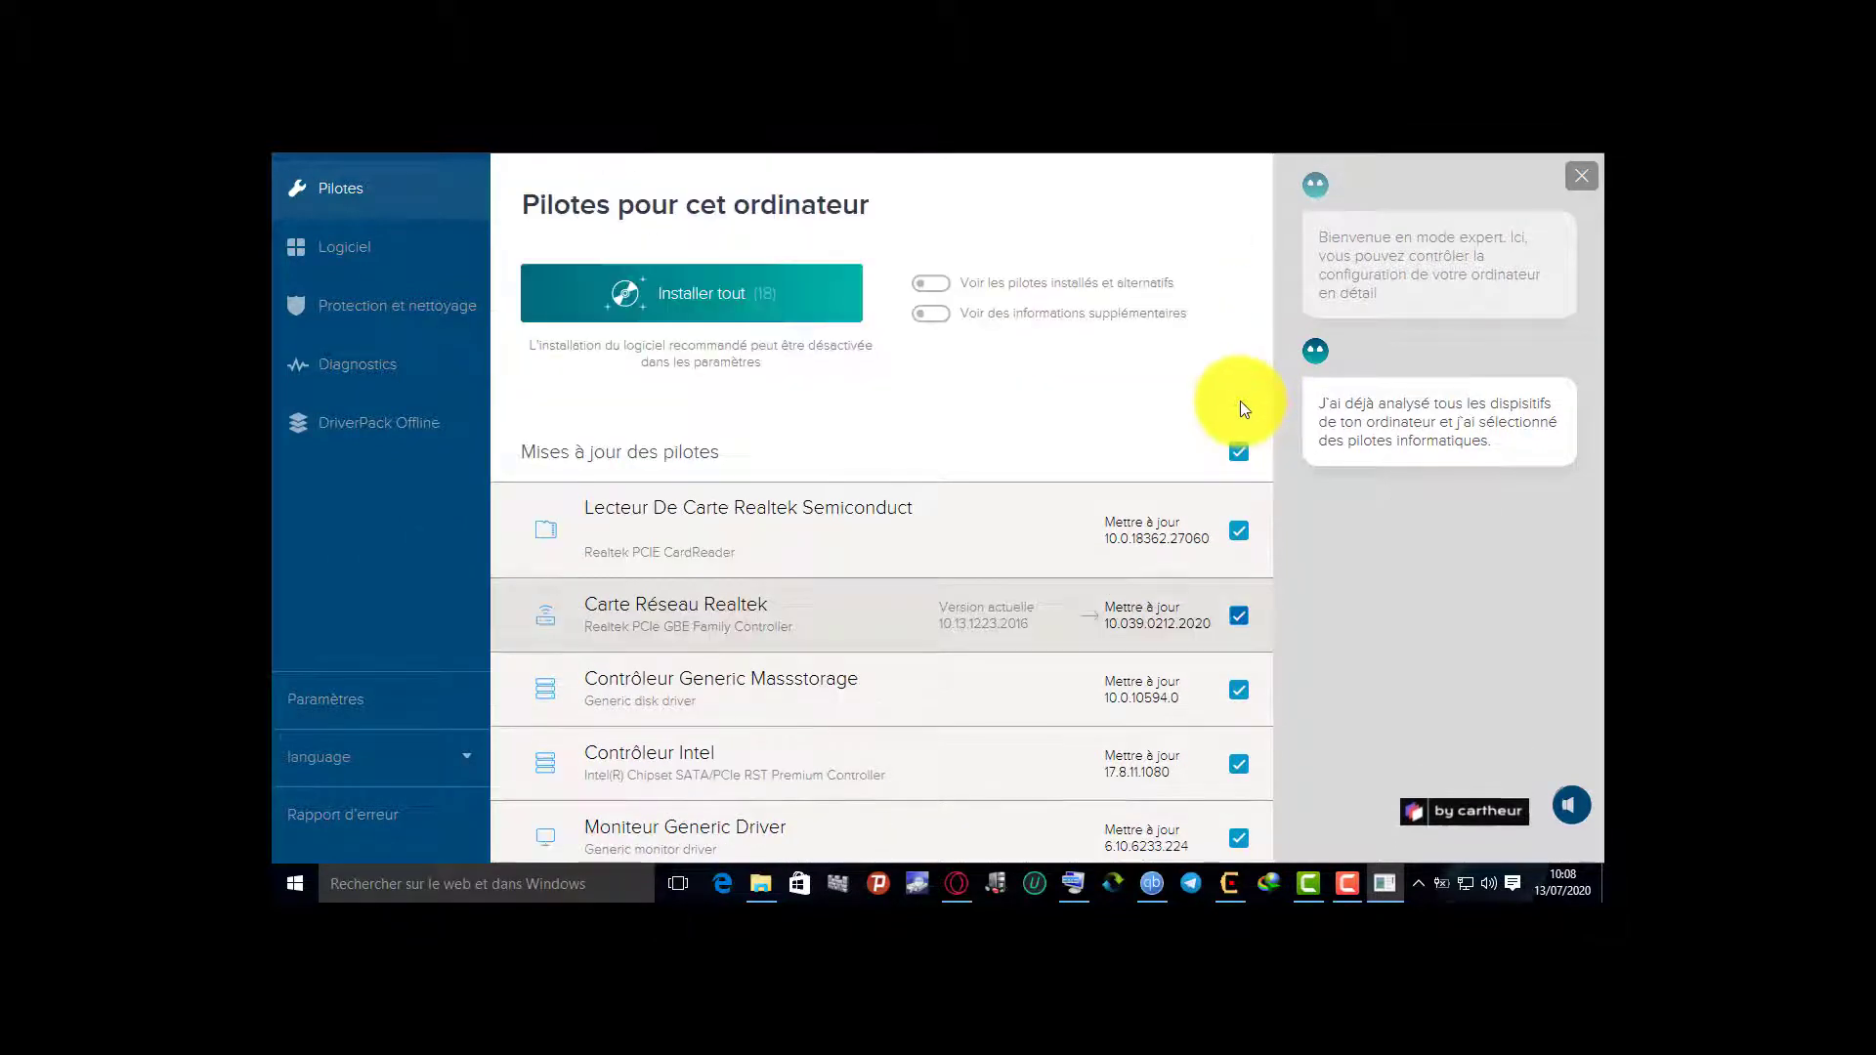
scroll(1239, 408, "down", 2)
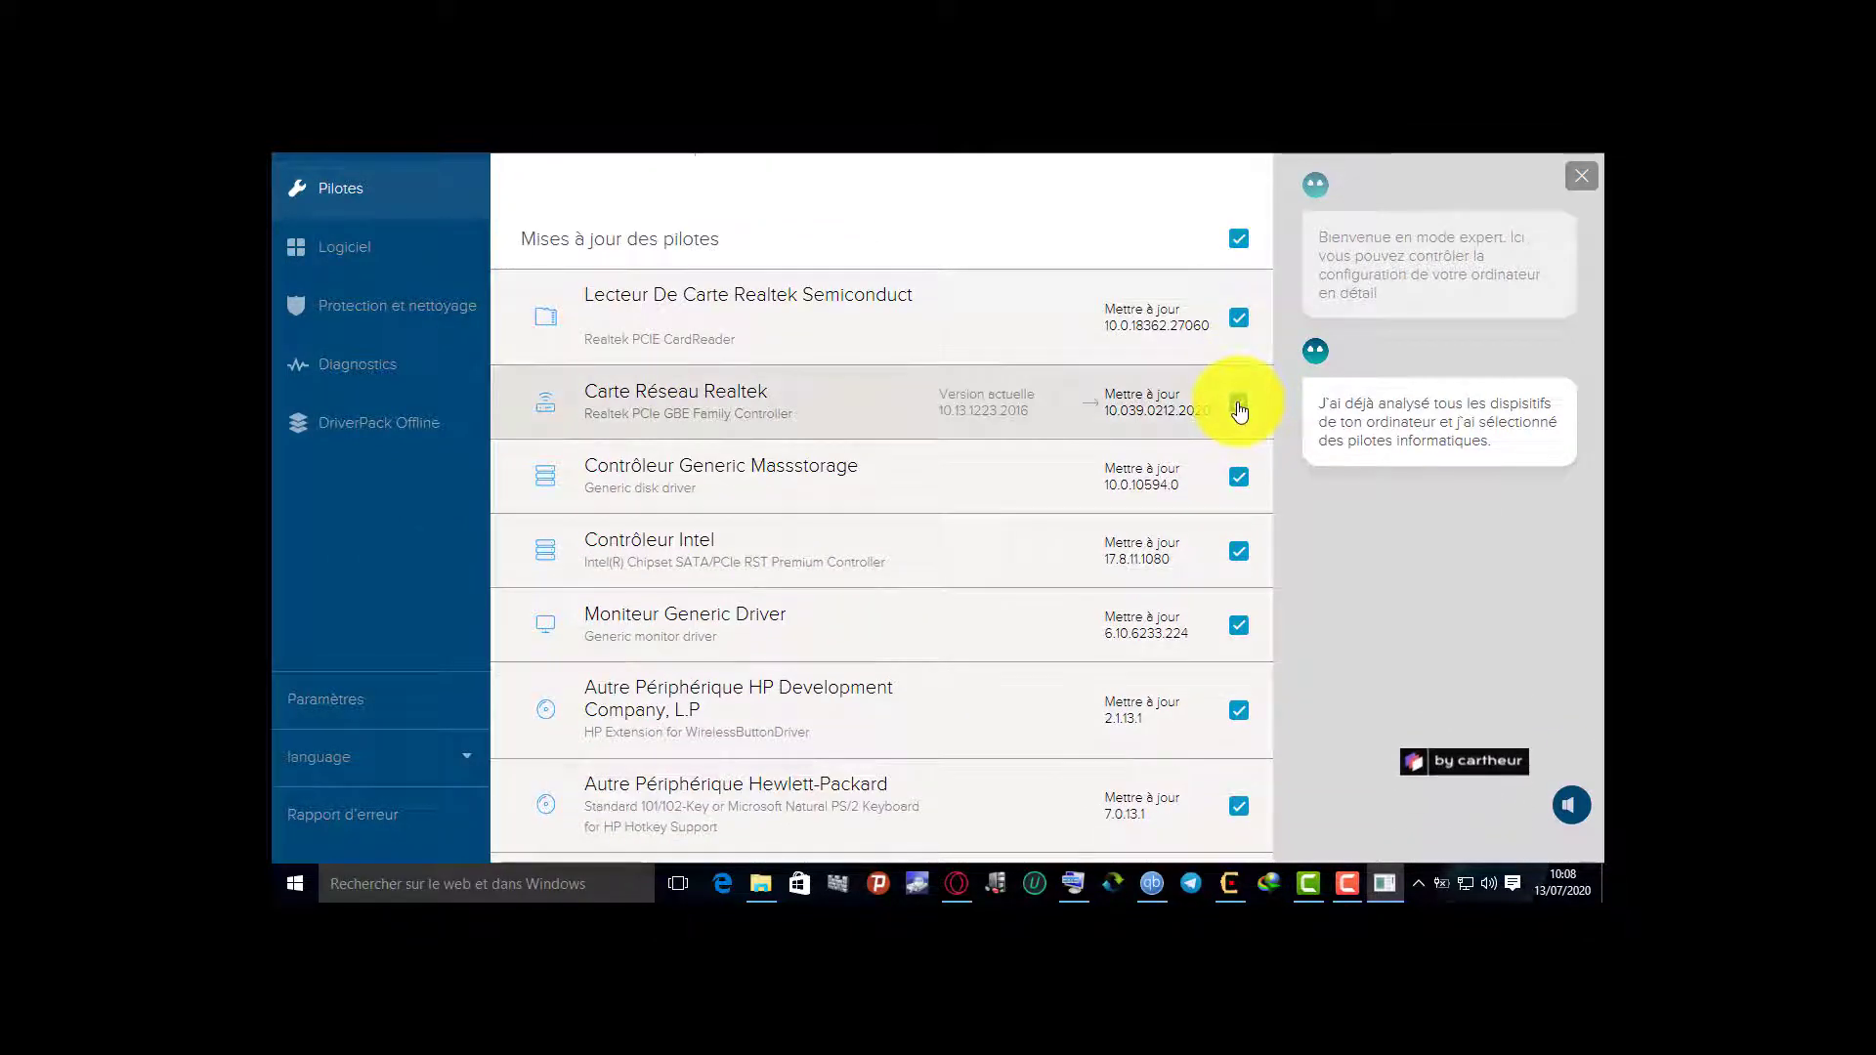
scroll(1233, 408, "up", 2)
scroll(1231, 397, "down", 3)
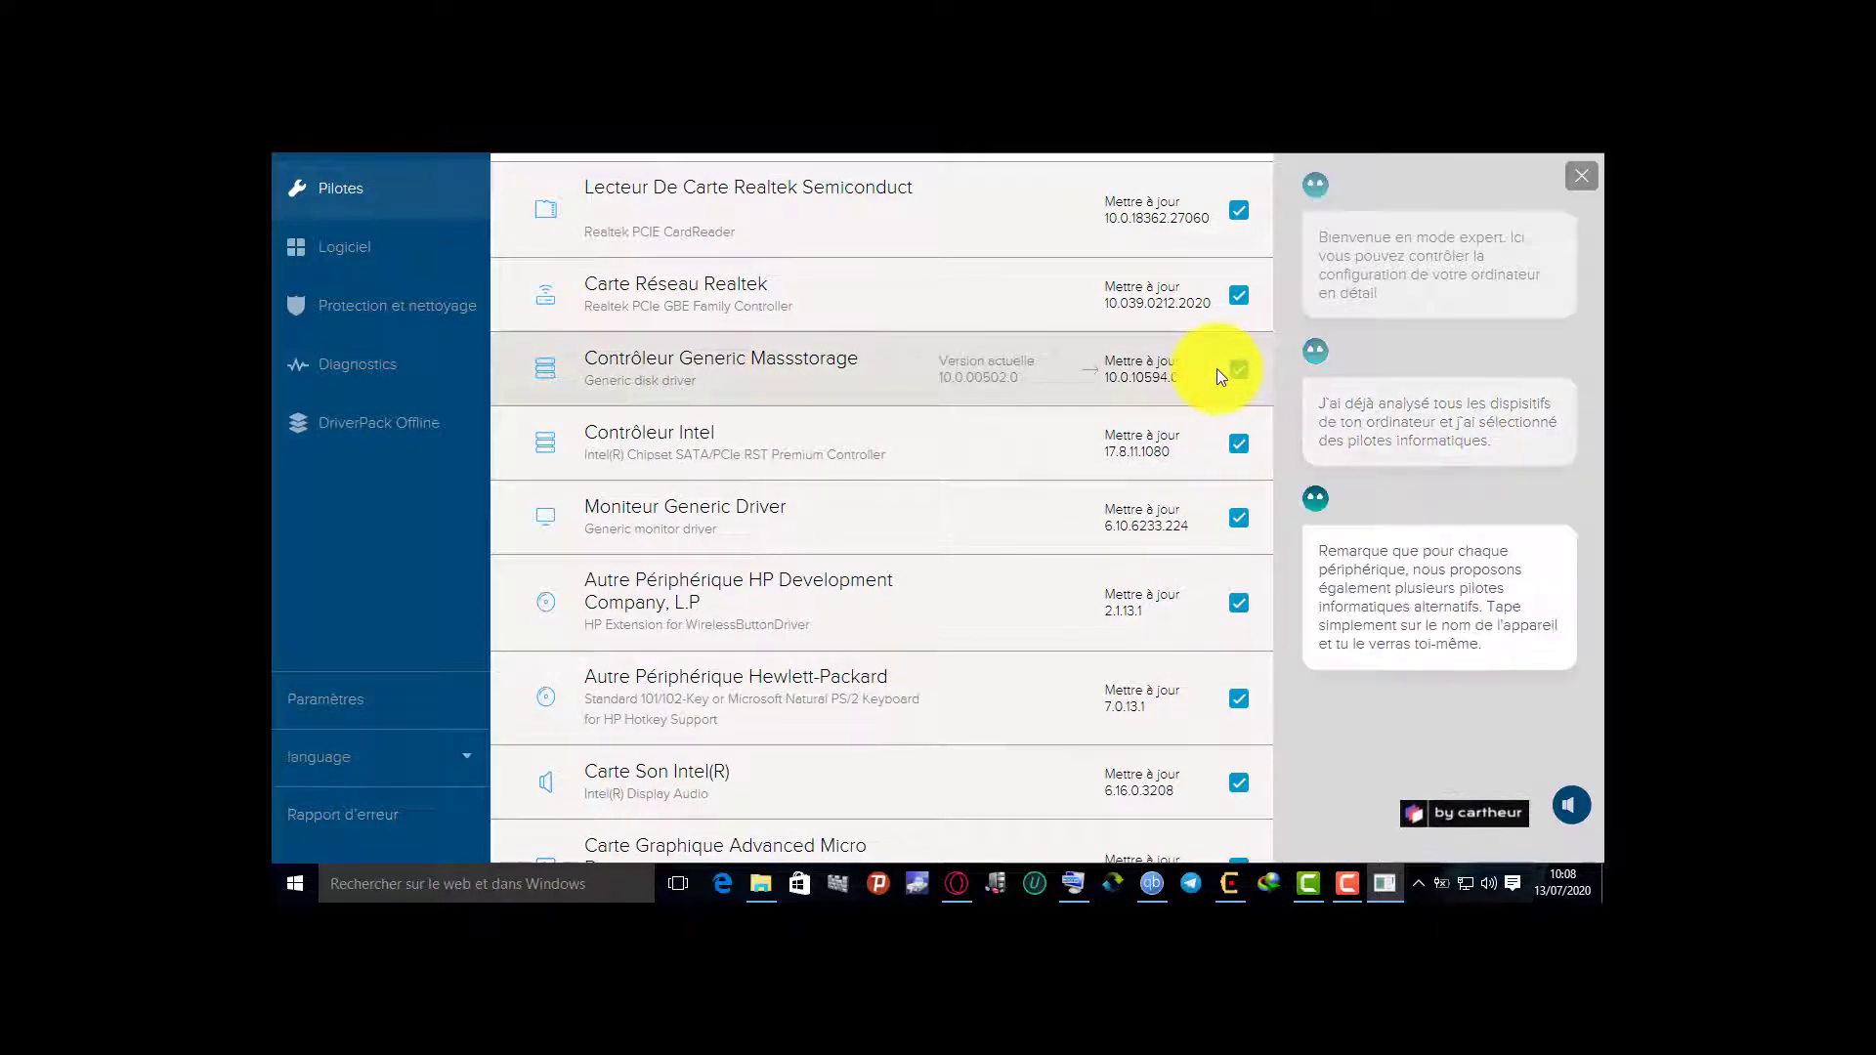
scroll(1218, 371, "down", 1)
scroll(1216, 367, "down", 1)
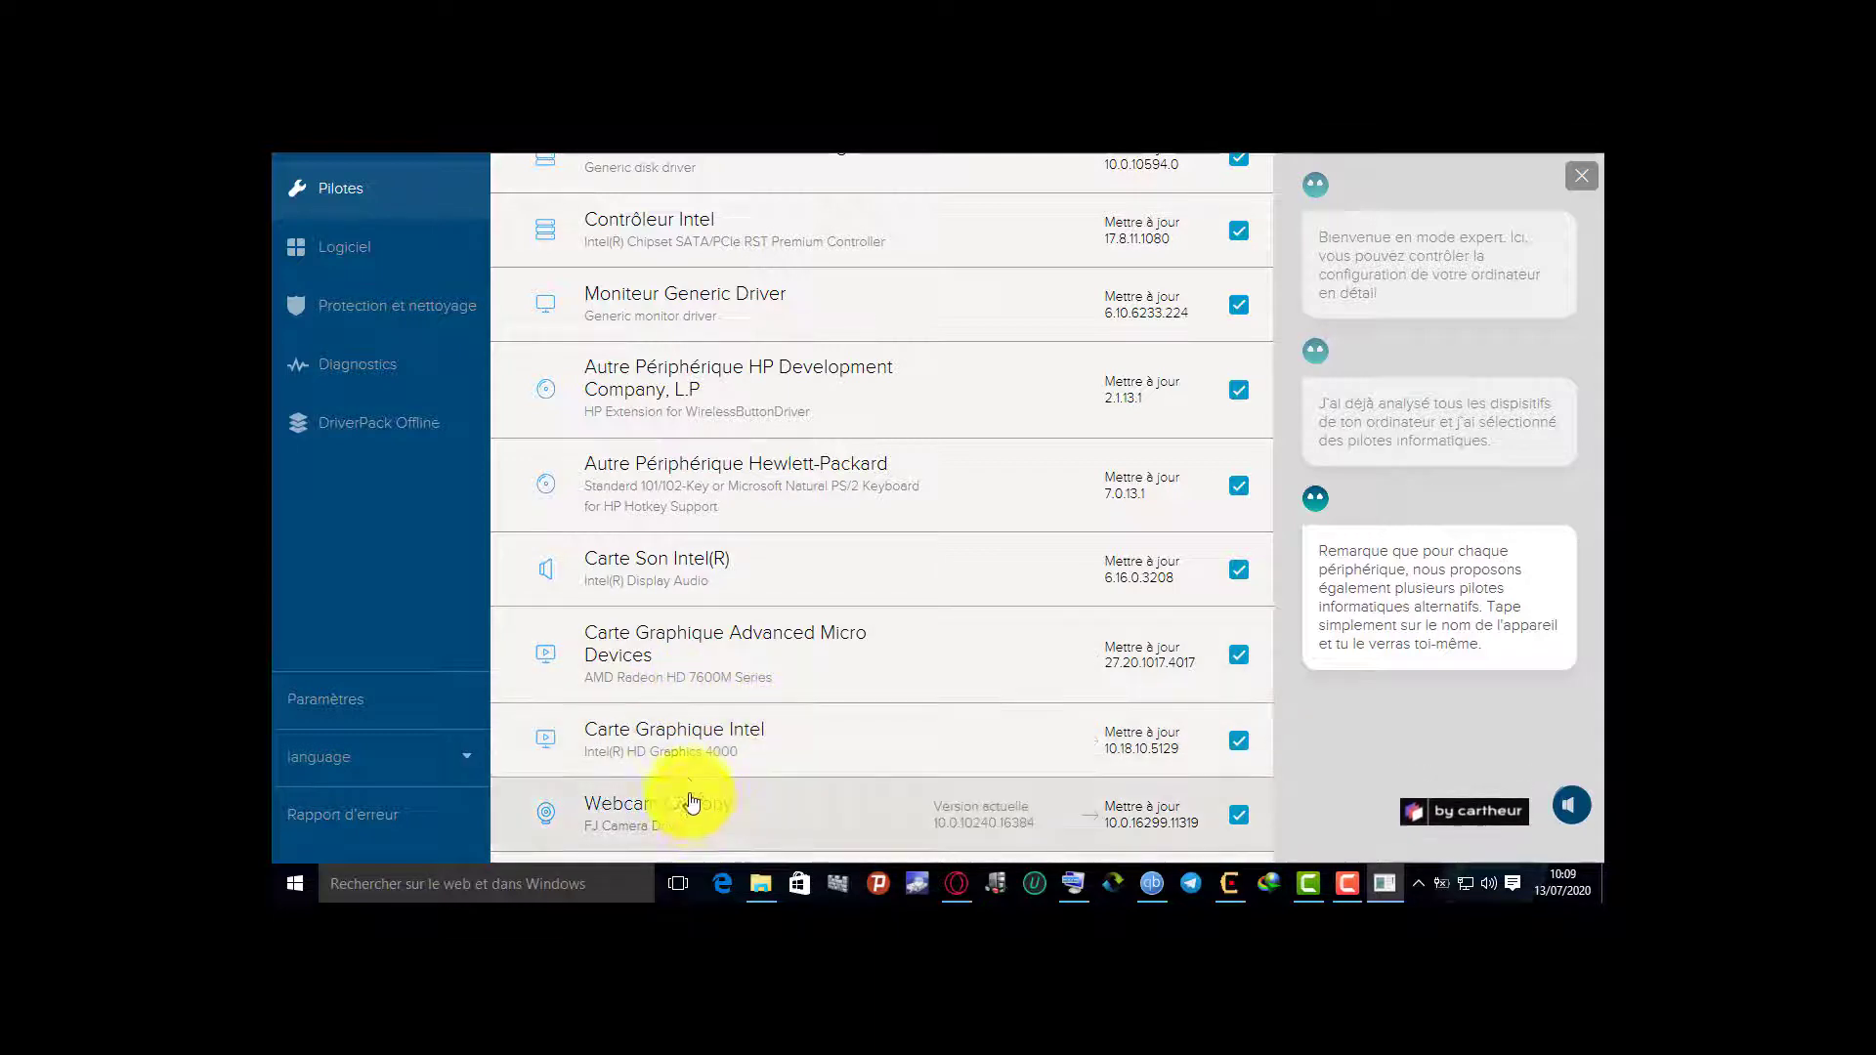
scroll(736, 715, "down", 3)
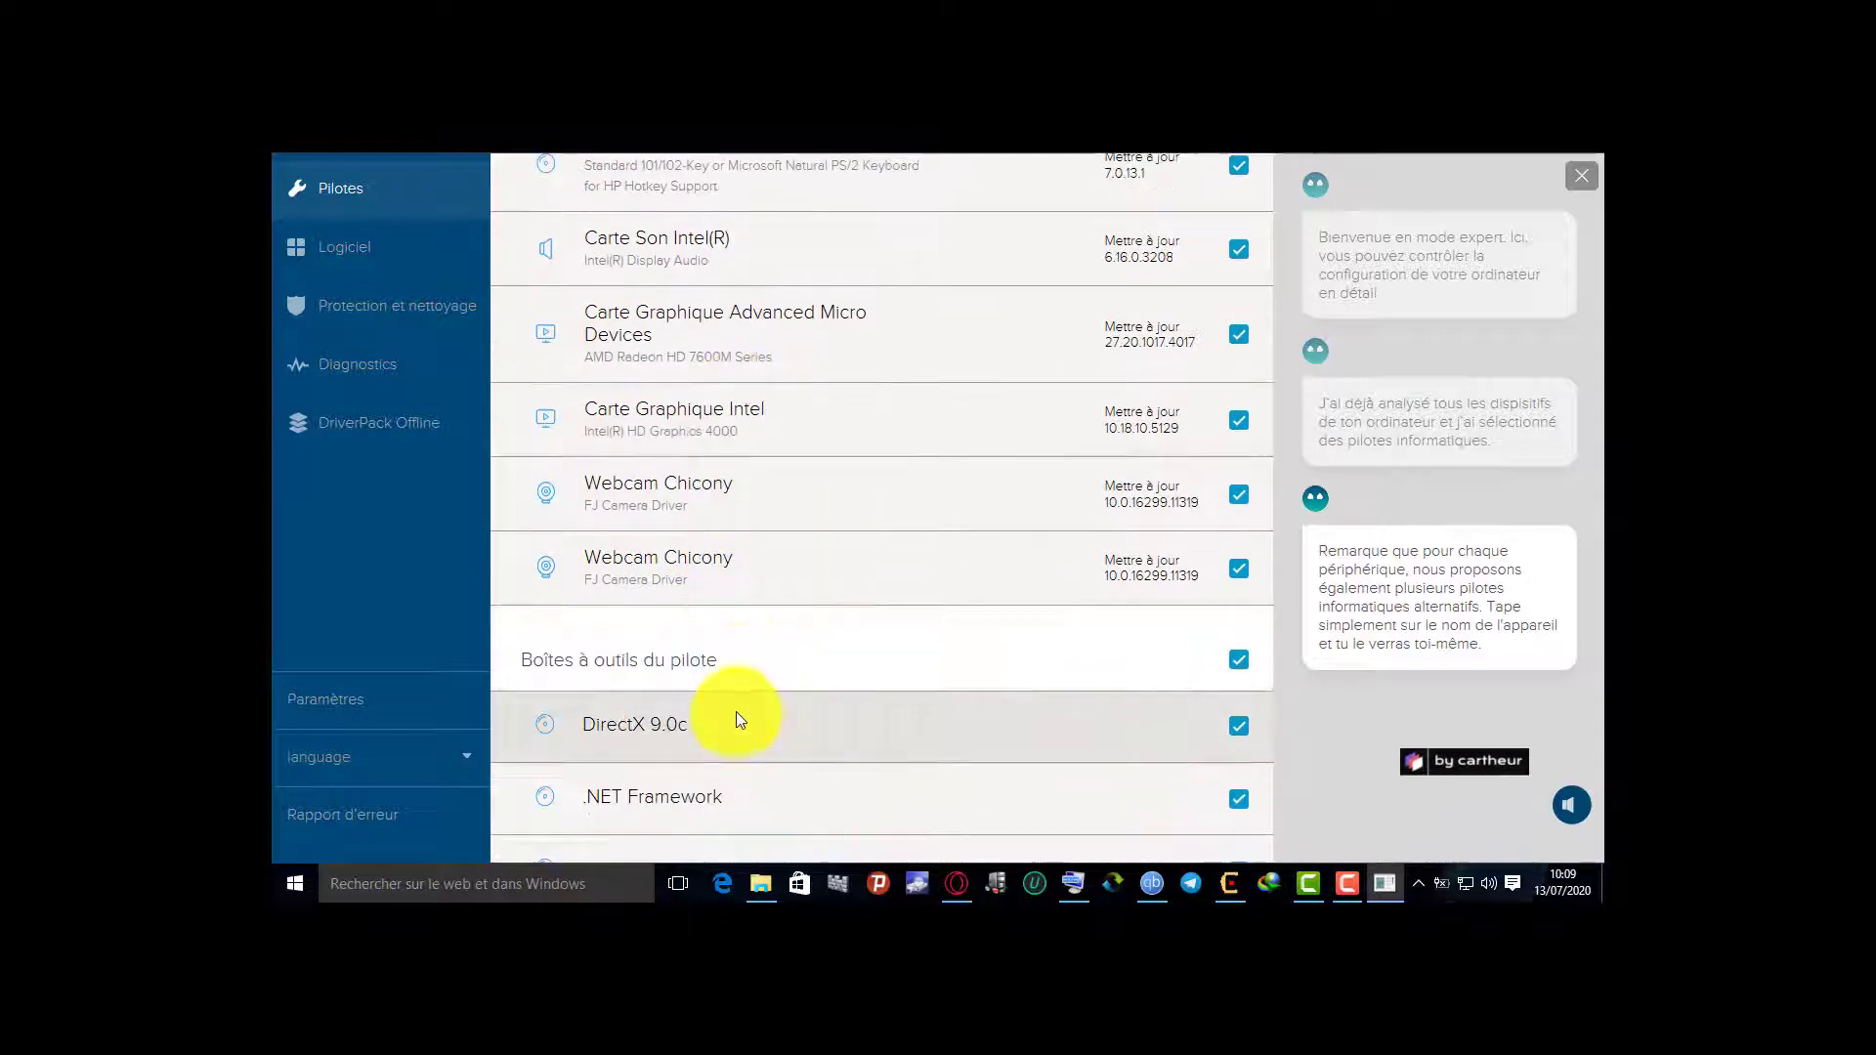
scroll(769, 588, "down", 4)
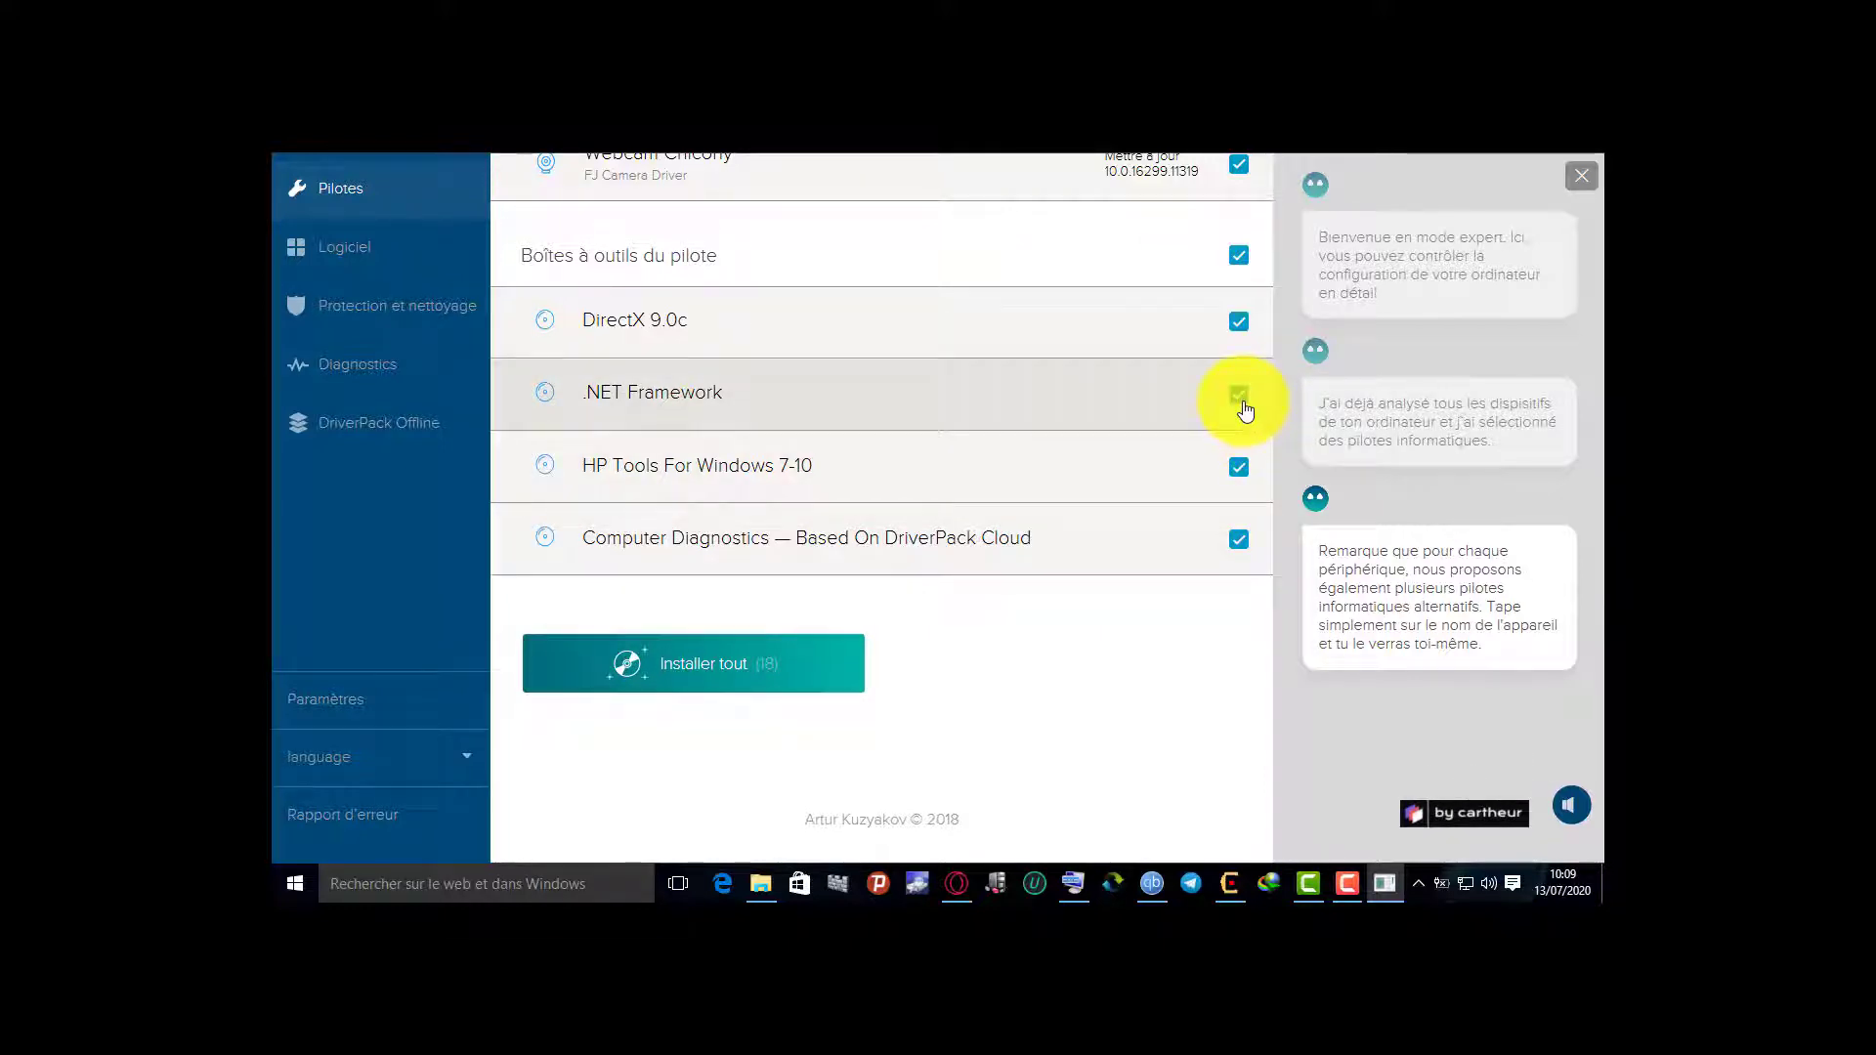
Exclude .NET Framework, HP Tools For Windows 7-10 and Computer Diagnostics from the toolbox installation, declining the offer to keep Cloud
left_click(1240, 473)
left_click(1236, 537)
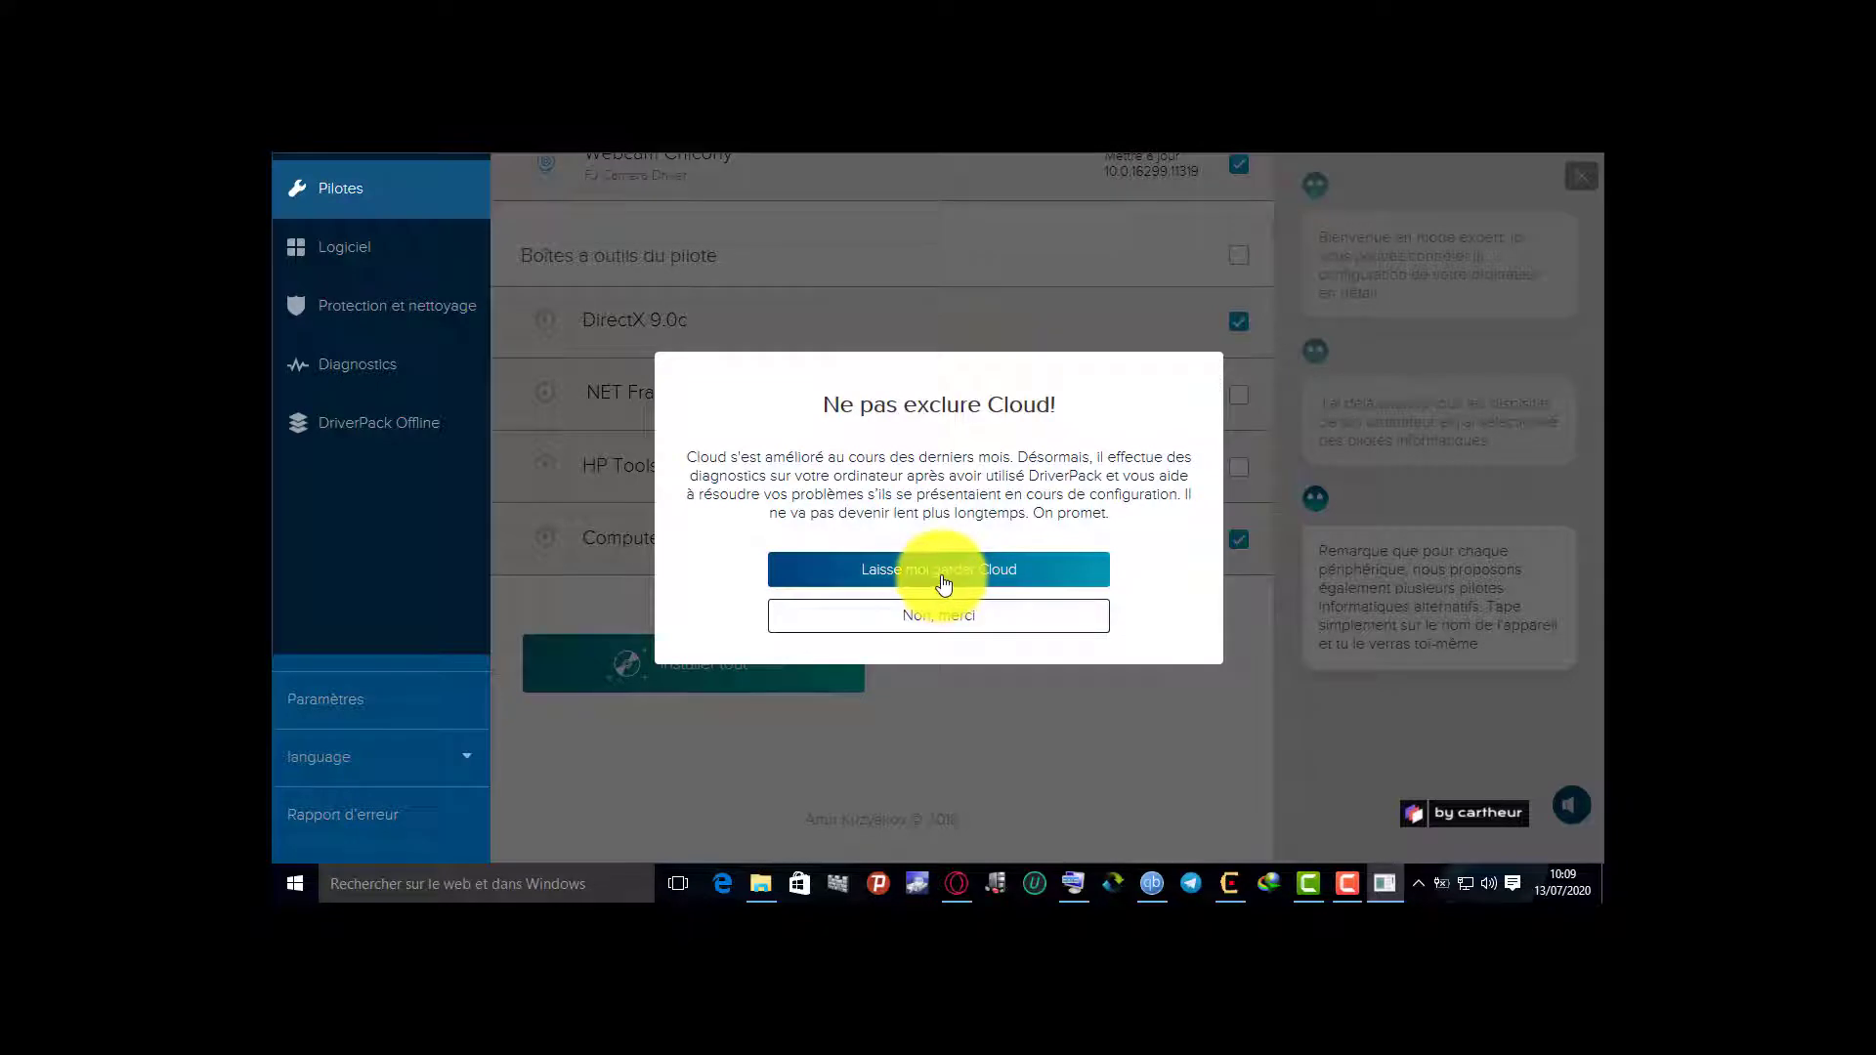
left_click(941, 617)
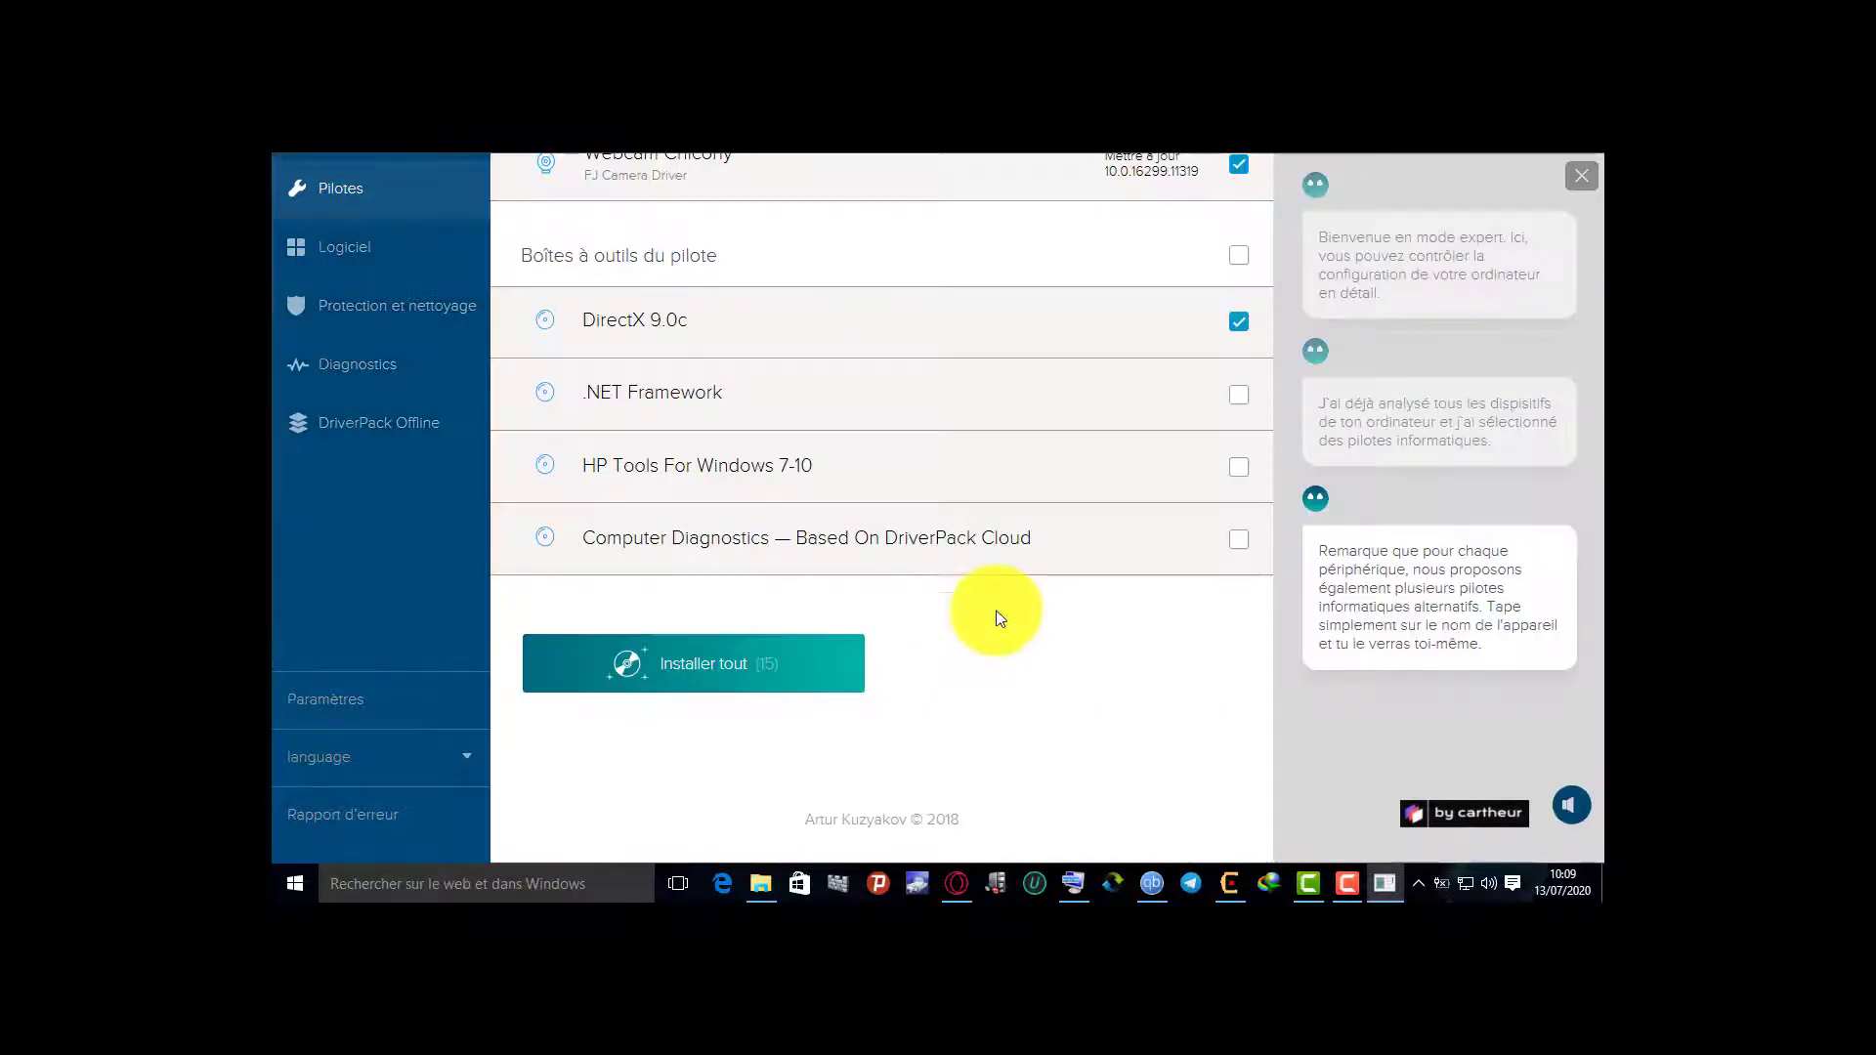
scroll(1081, 529, "up", 2)
scroll(1074, 527, "up", 1)
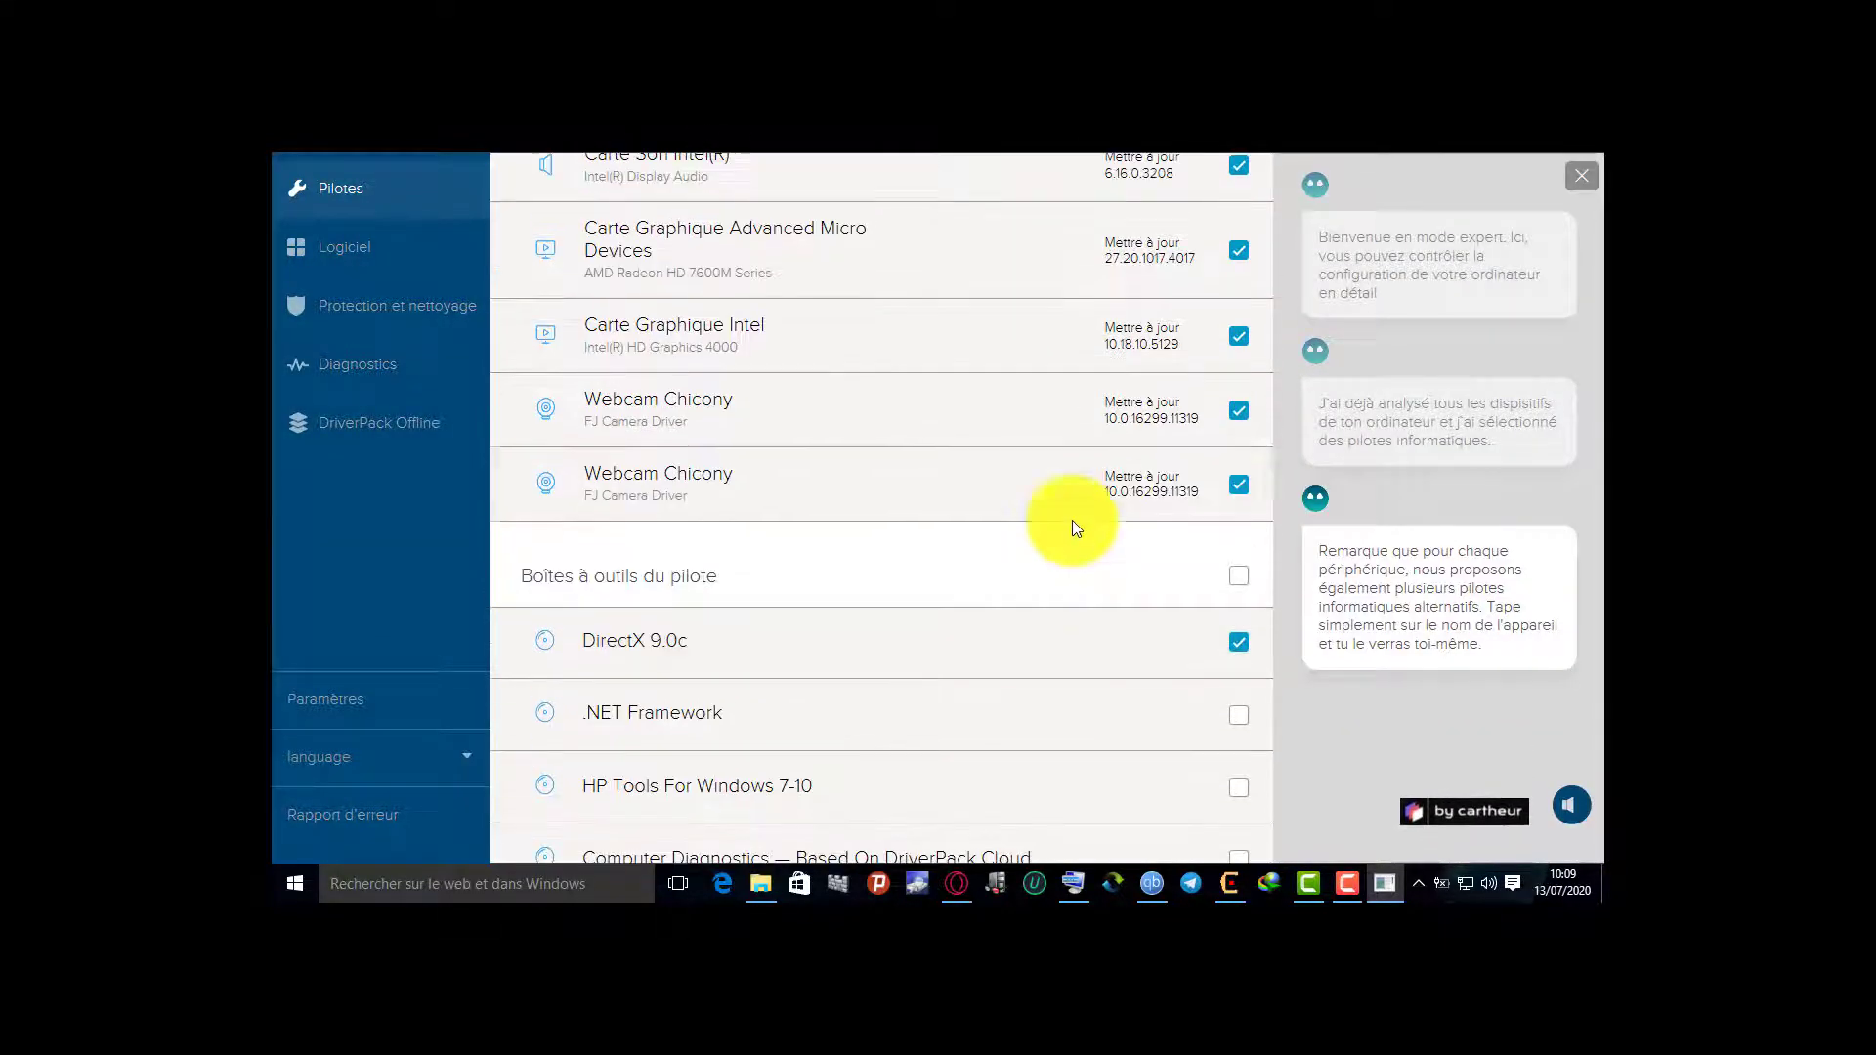
scroll(1071, 523, "up", 1)
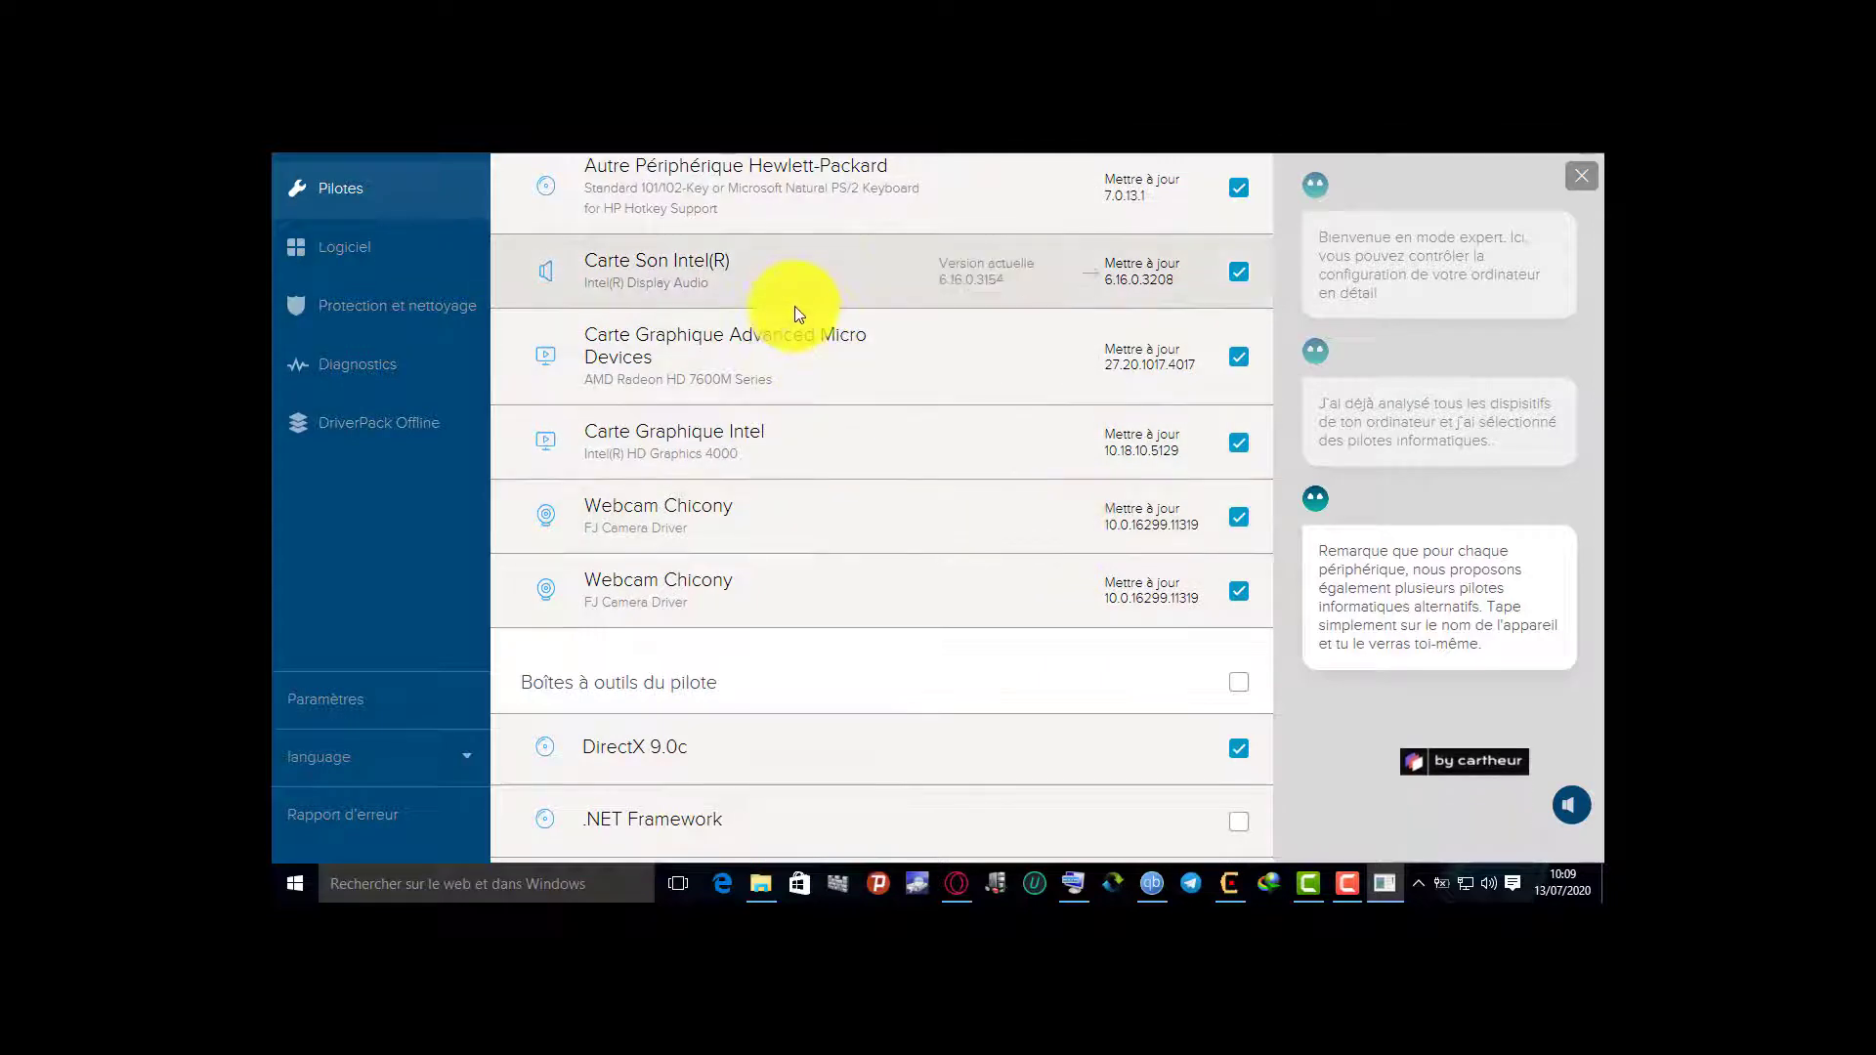
Select 7-Zip for installation in the recommended software list
scroll(821, 371, "up", 2)
scroll(844, 405, "up", 1)
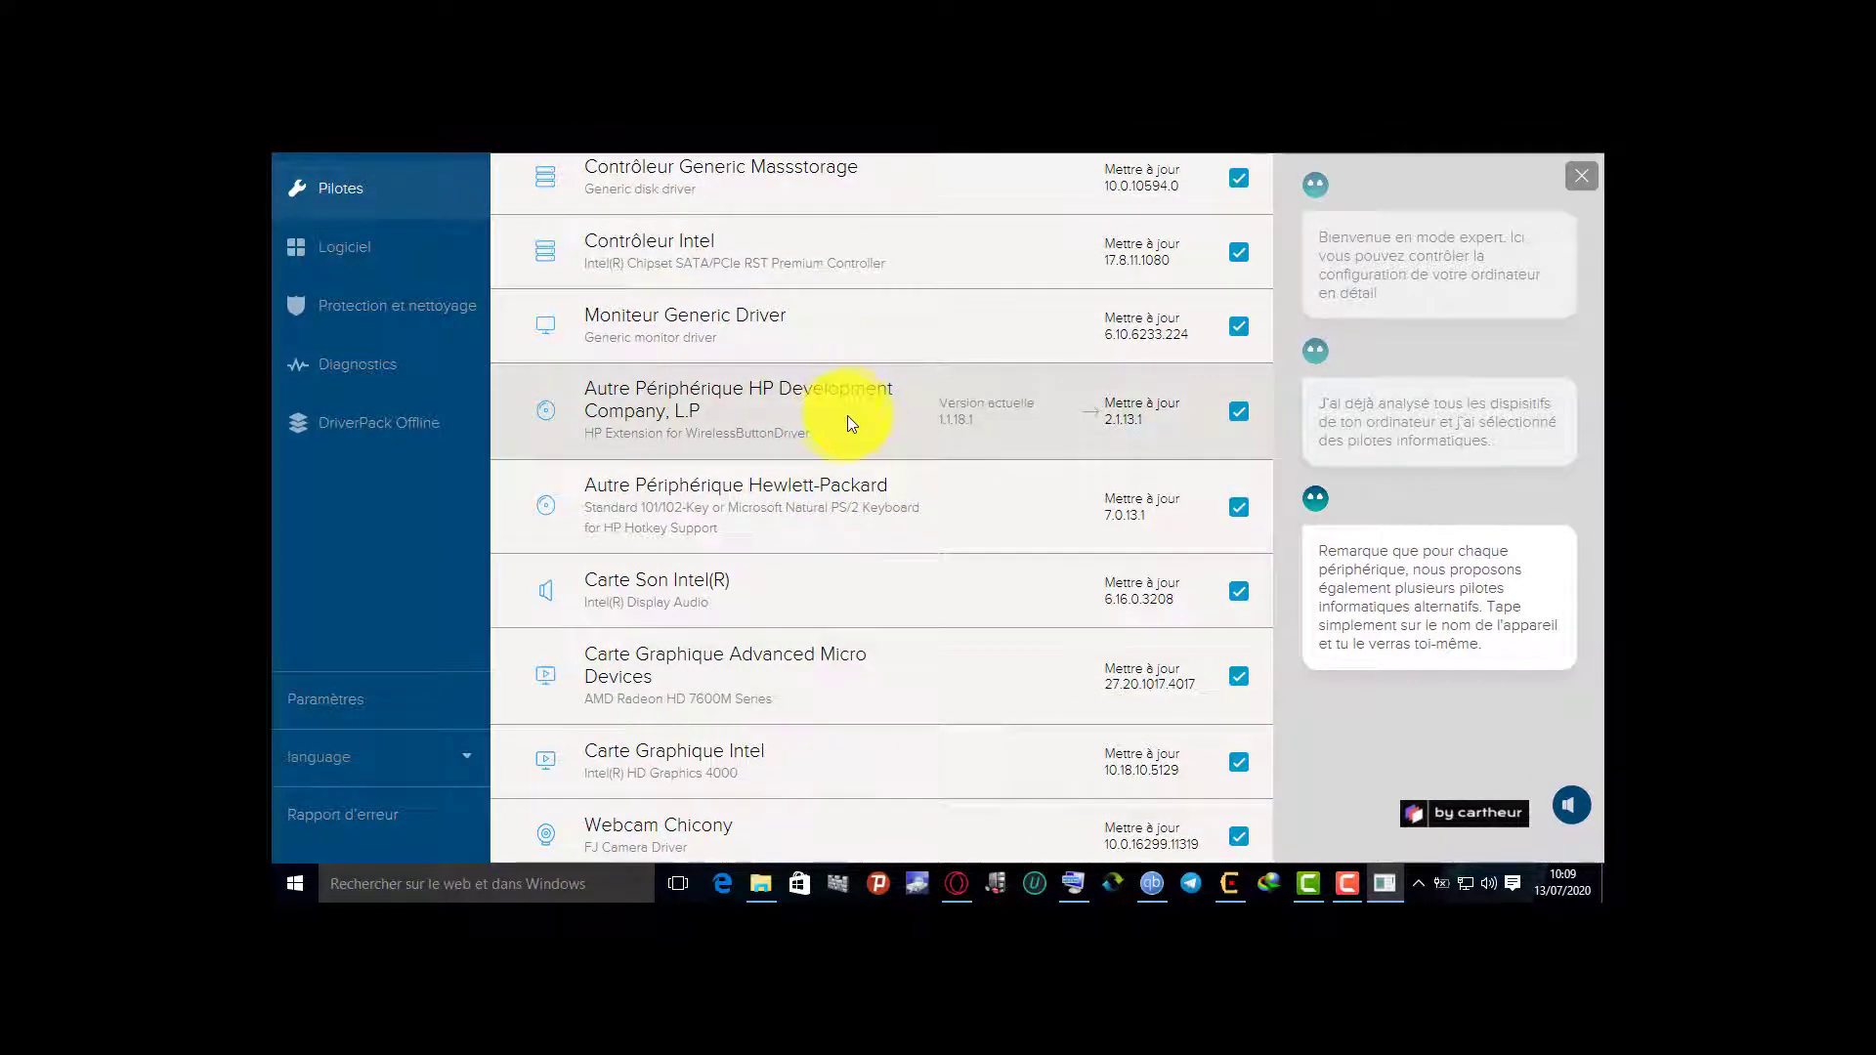
scroll(842, 416, "up", 4)
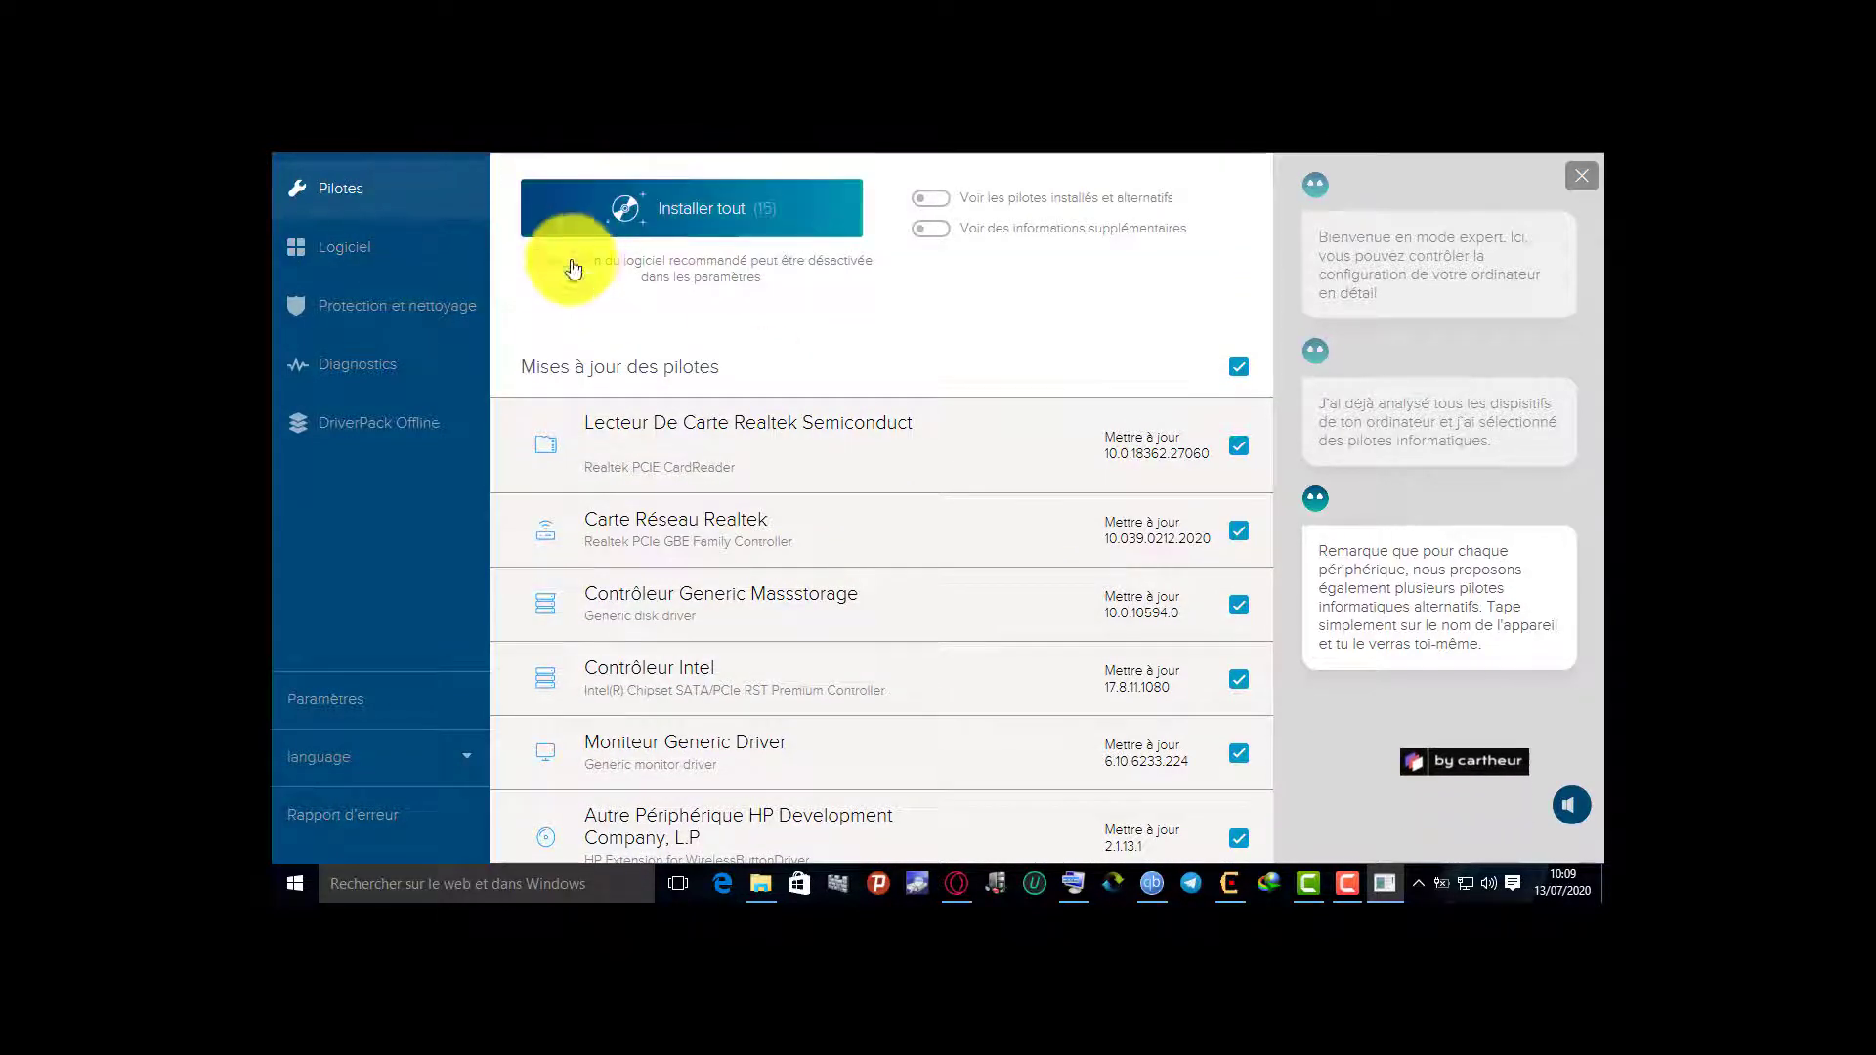
left_click(441, 253)
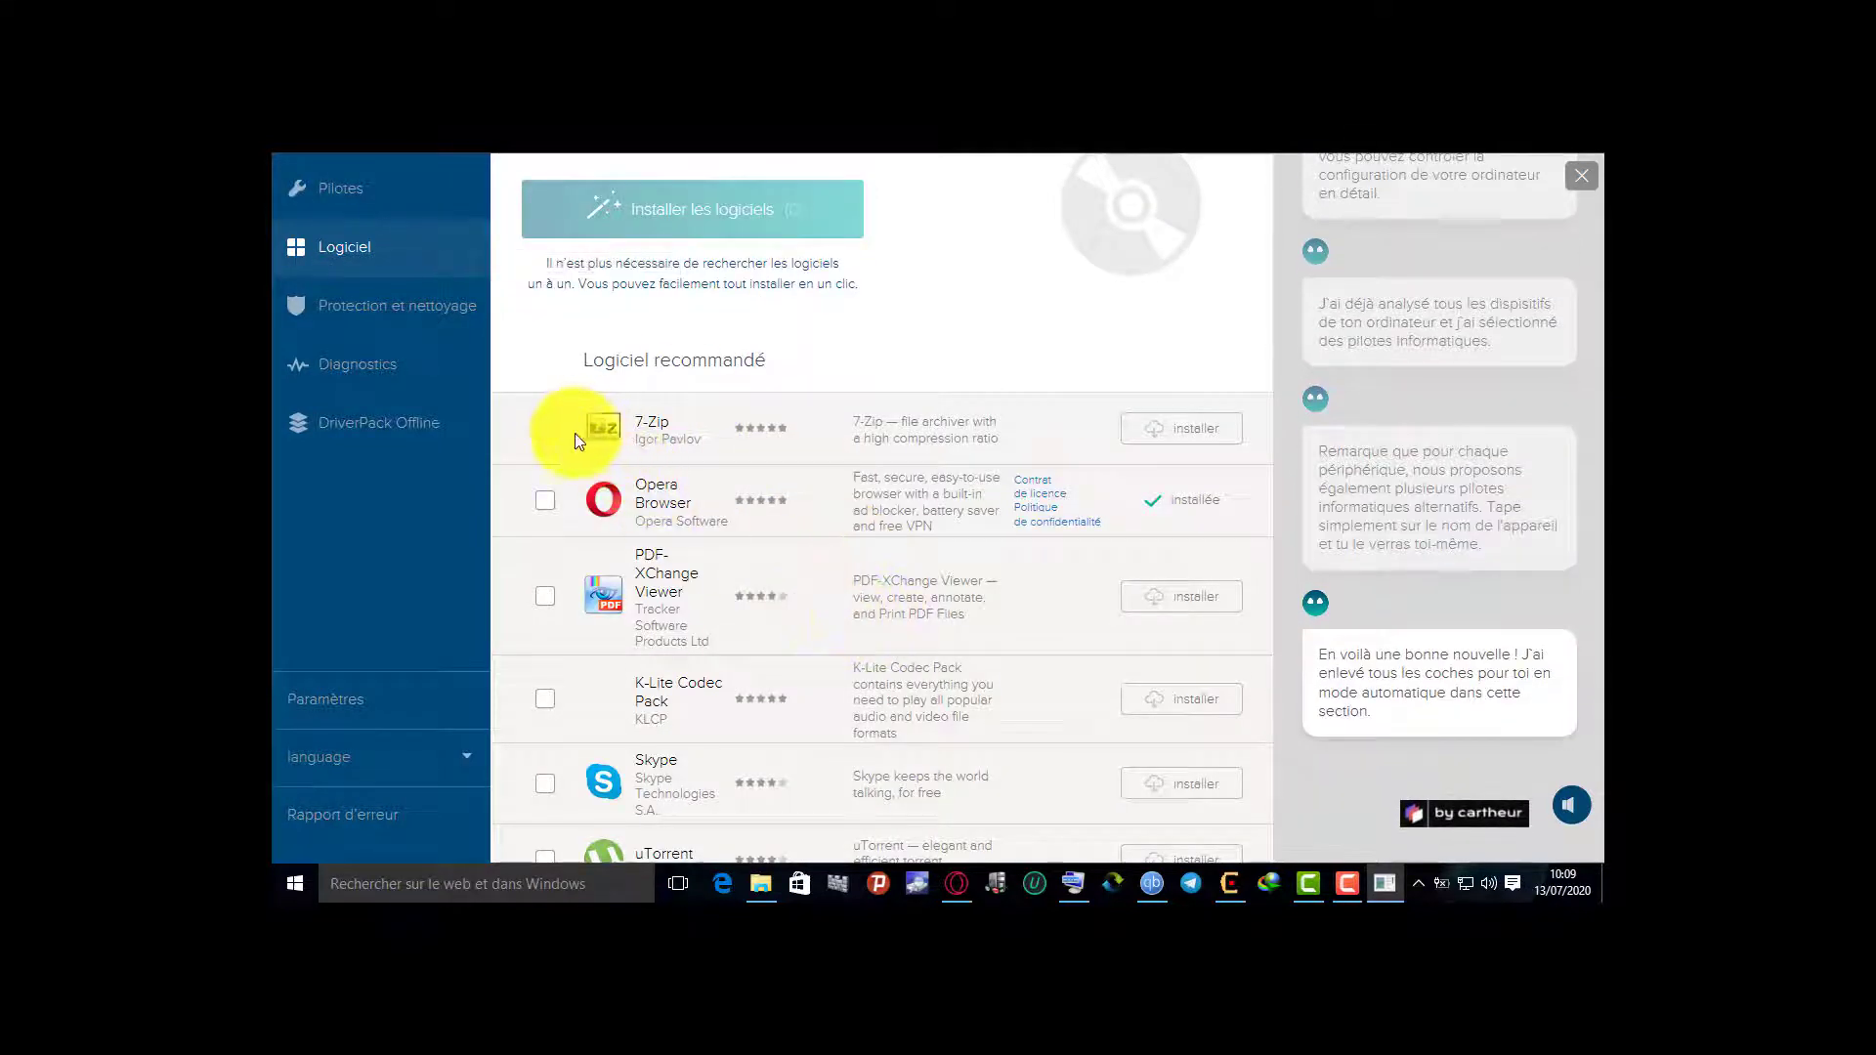
left_click(546, 439)
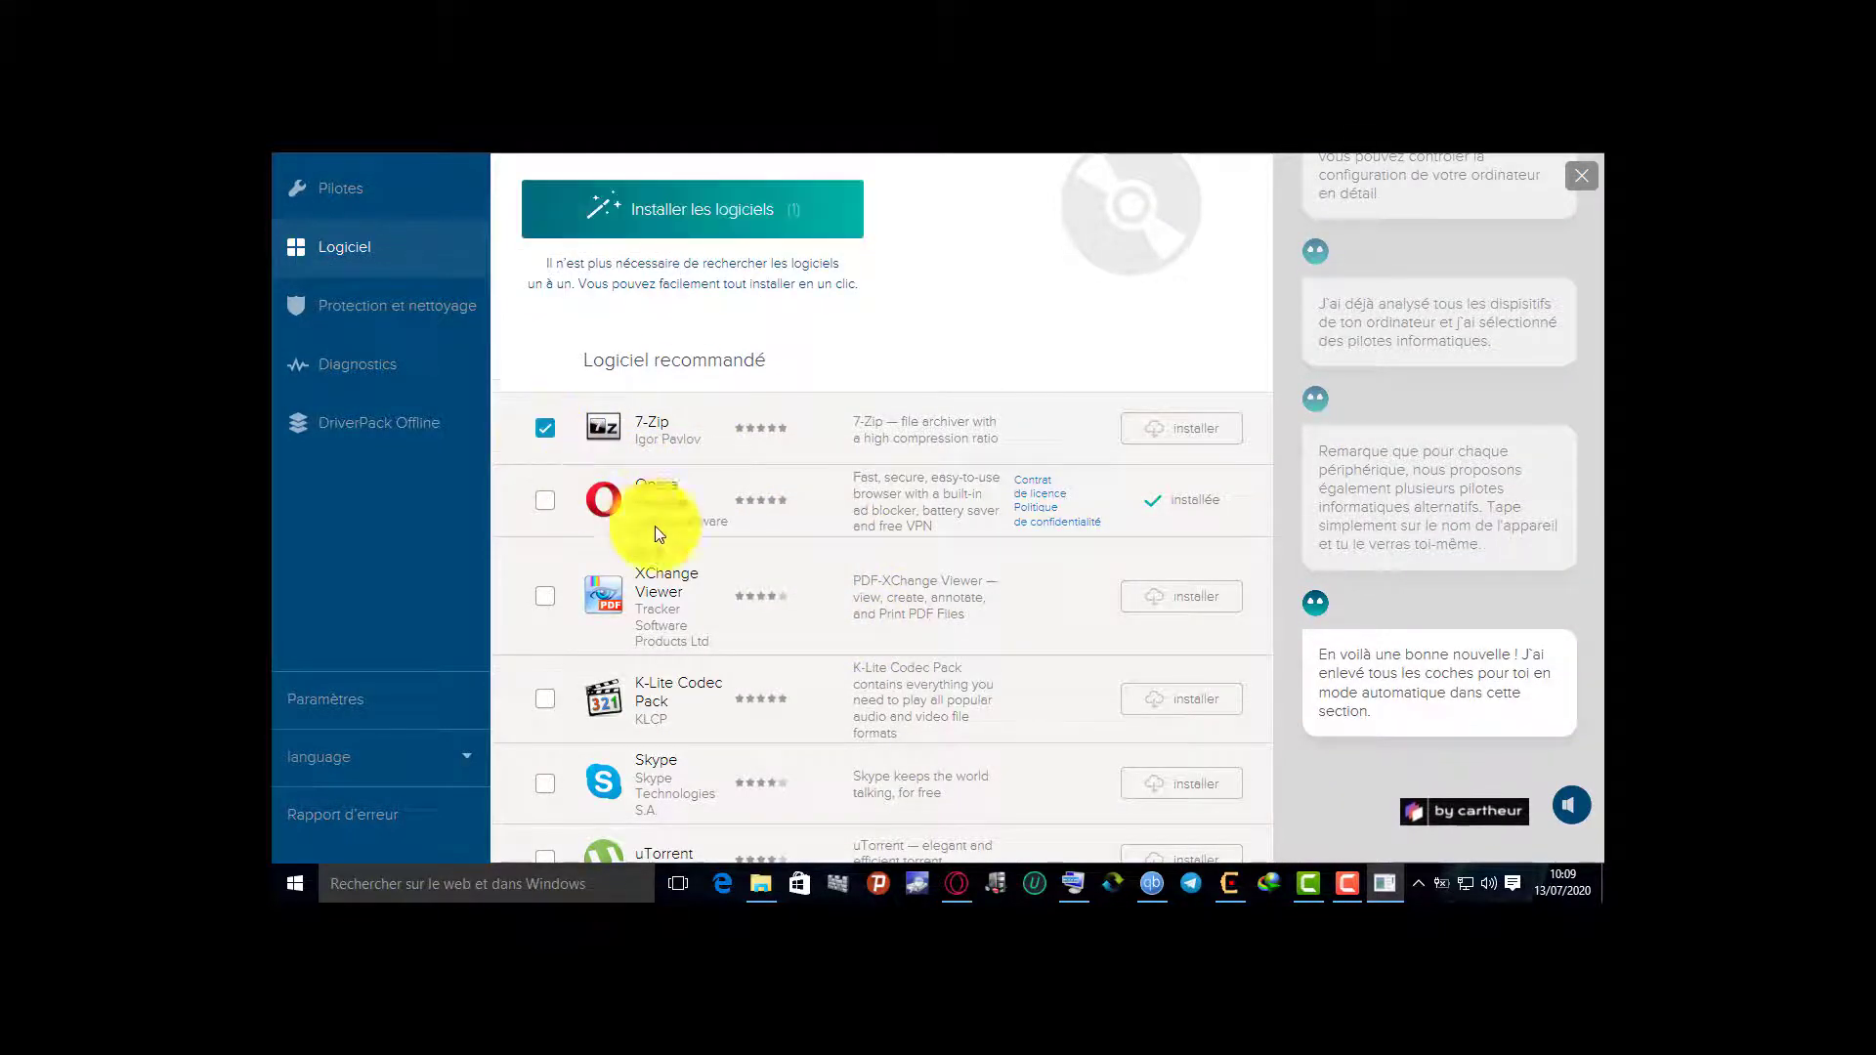
Examine the remaining programs offered in the recommended software list, down to WinRAR and Internet-Start
scroll(664, 533, "down", 3)
scroll(671, 557, "down", 1)
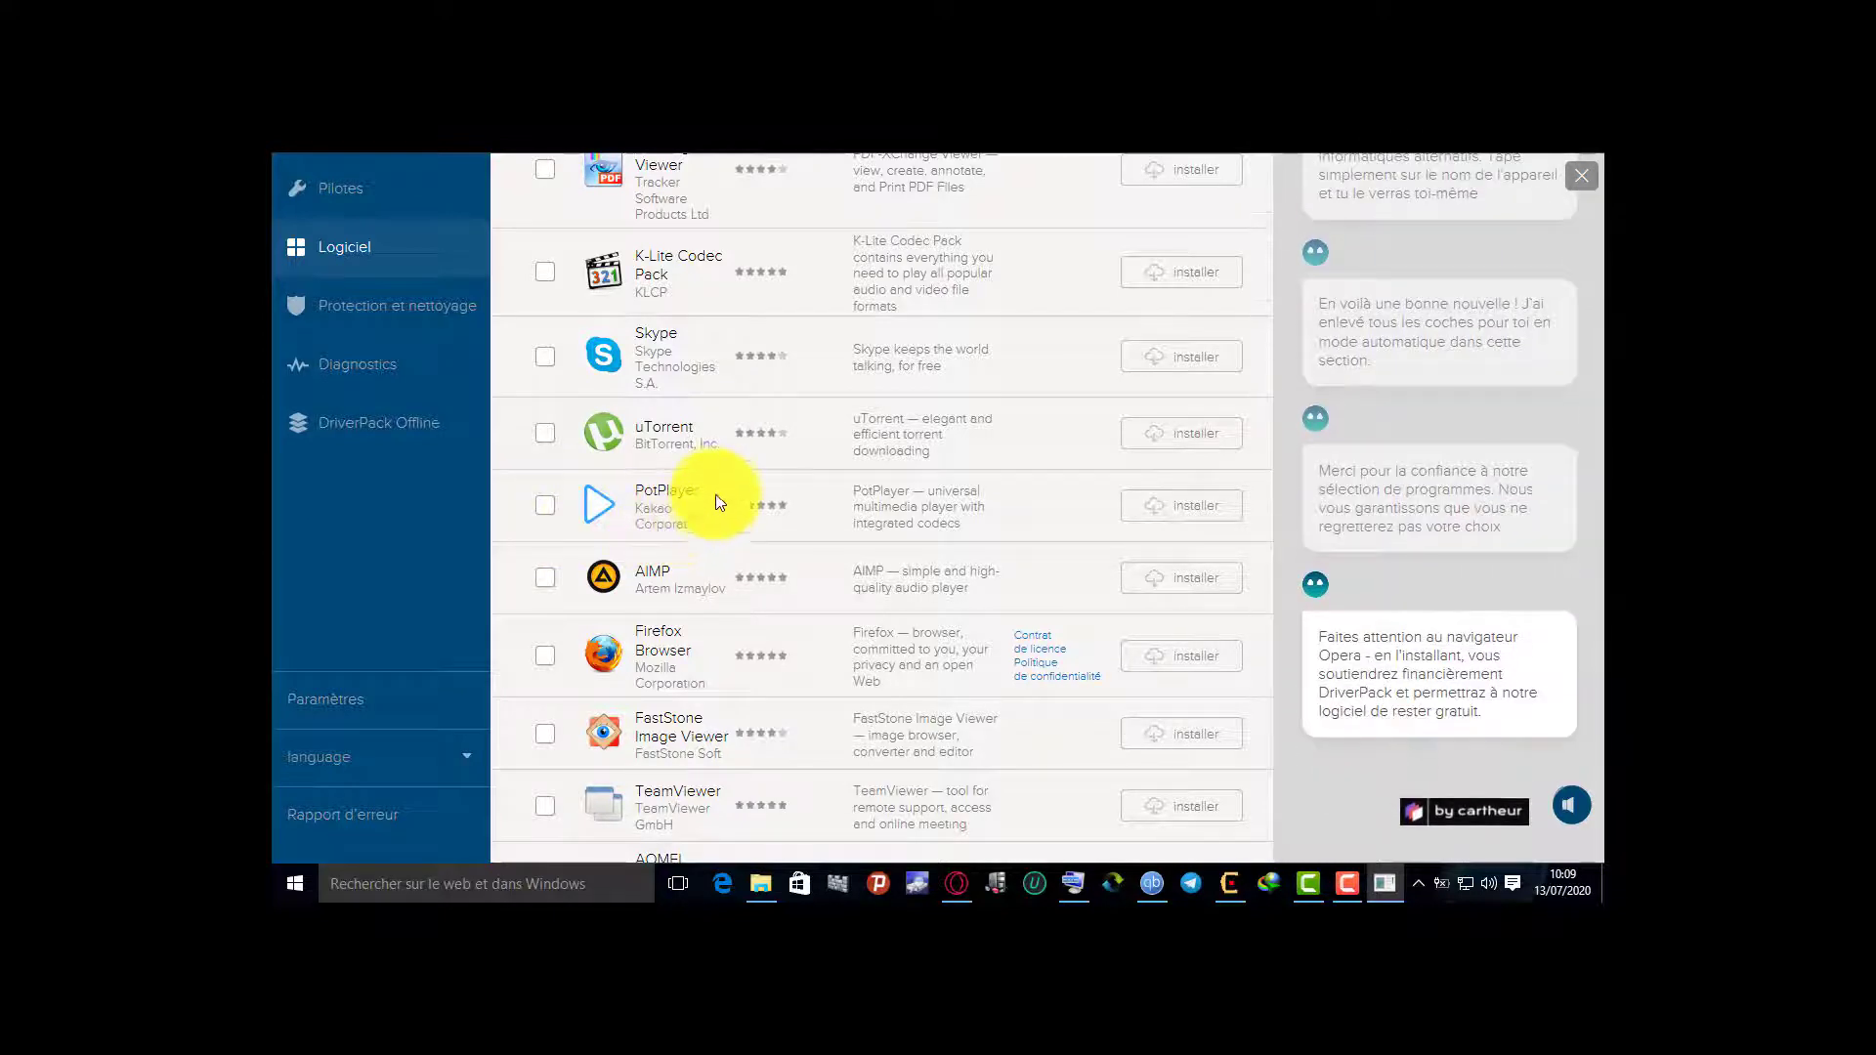
scroll(715, 484, "down", 2)
scroll(715, 492, "down", 1)
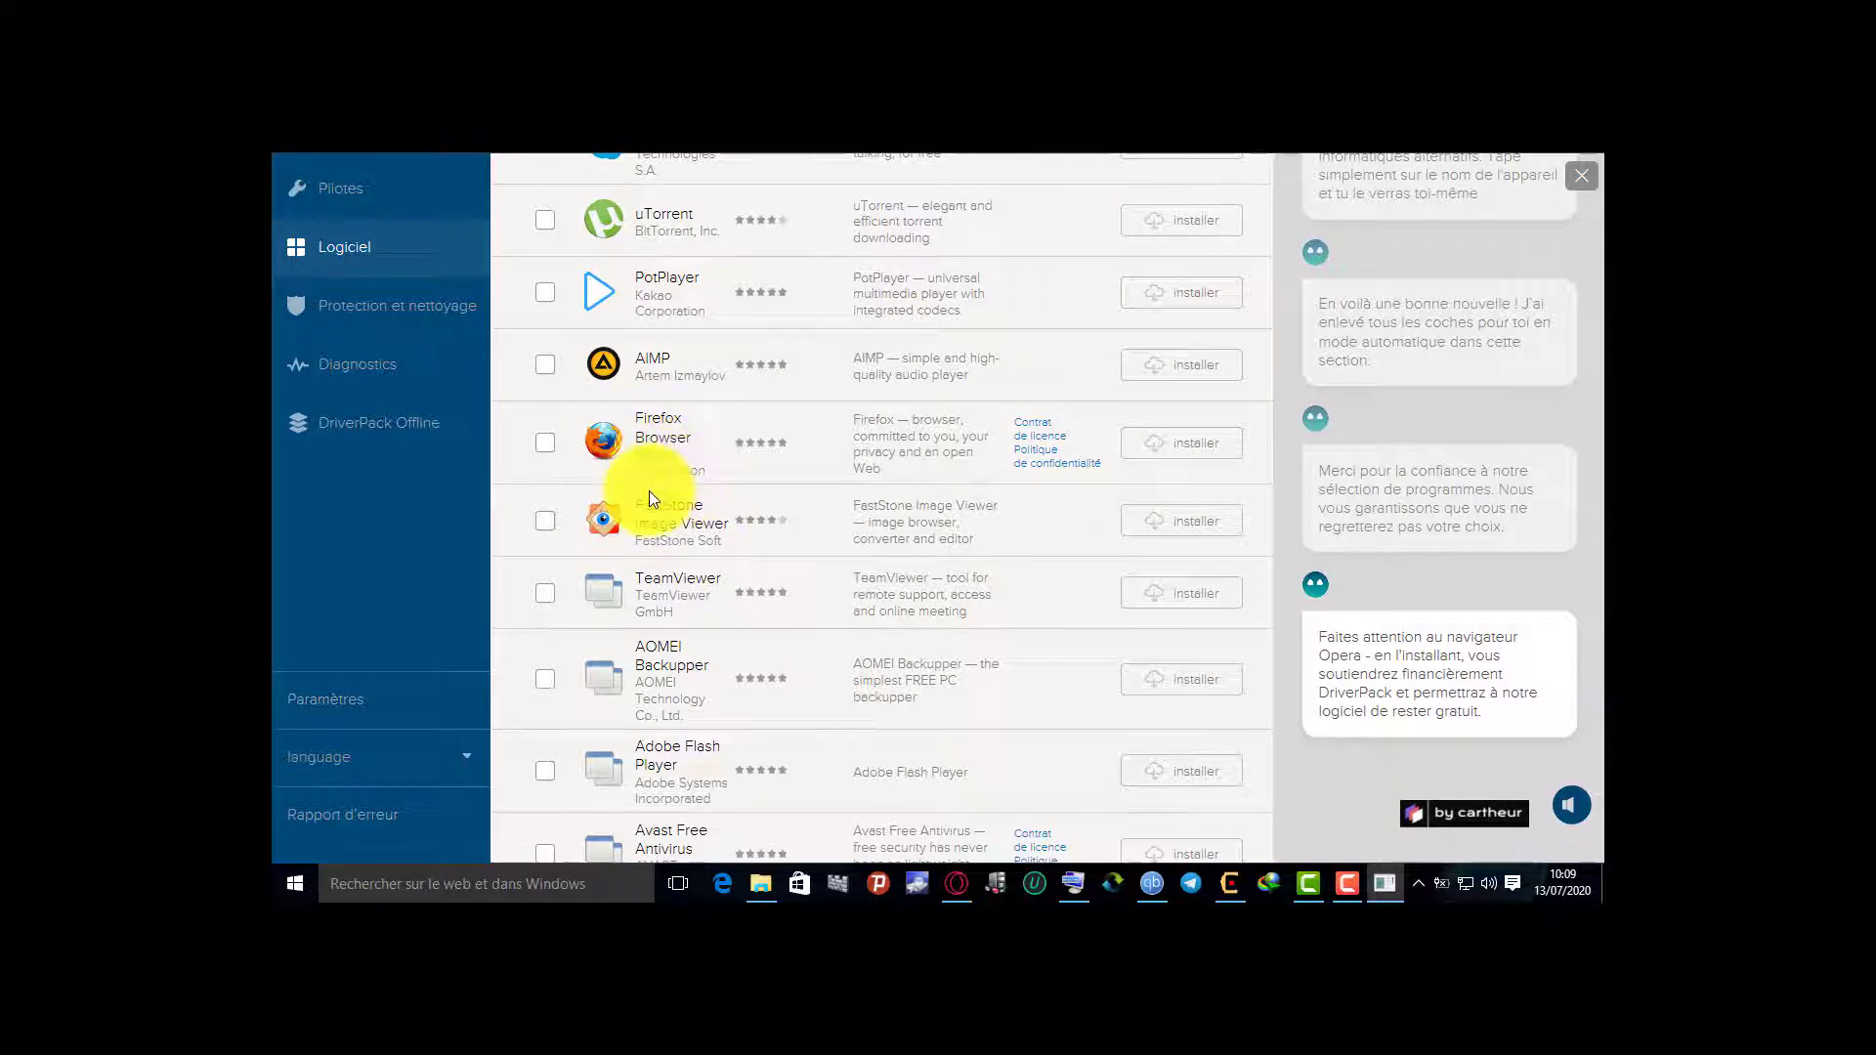
scroll(644, 498, "down", 2)
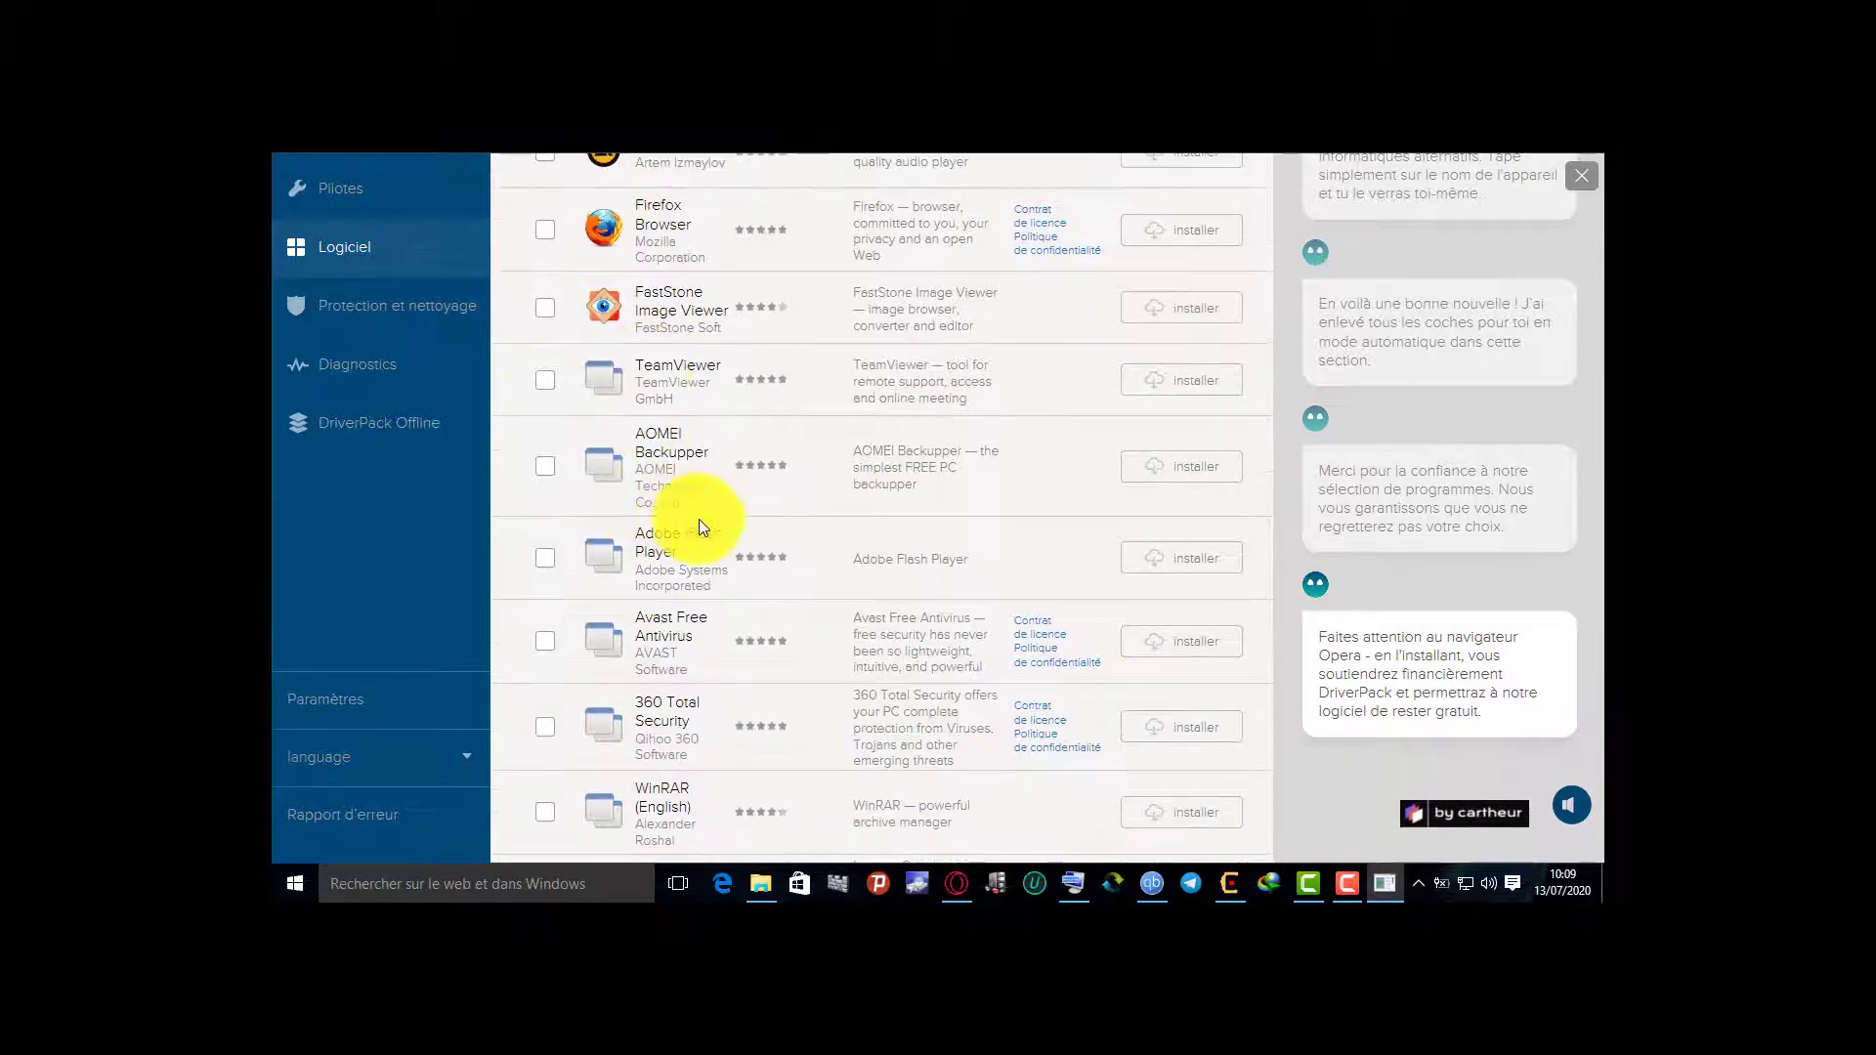
scroll(875, 730, "down", 3)
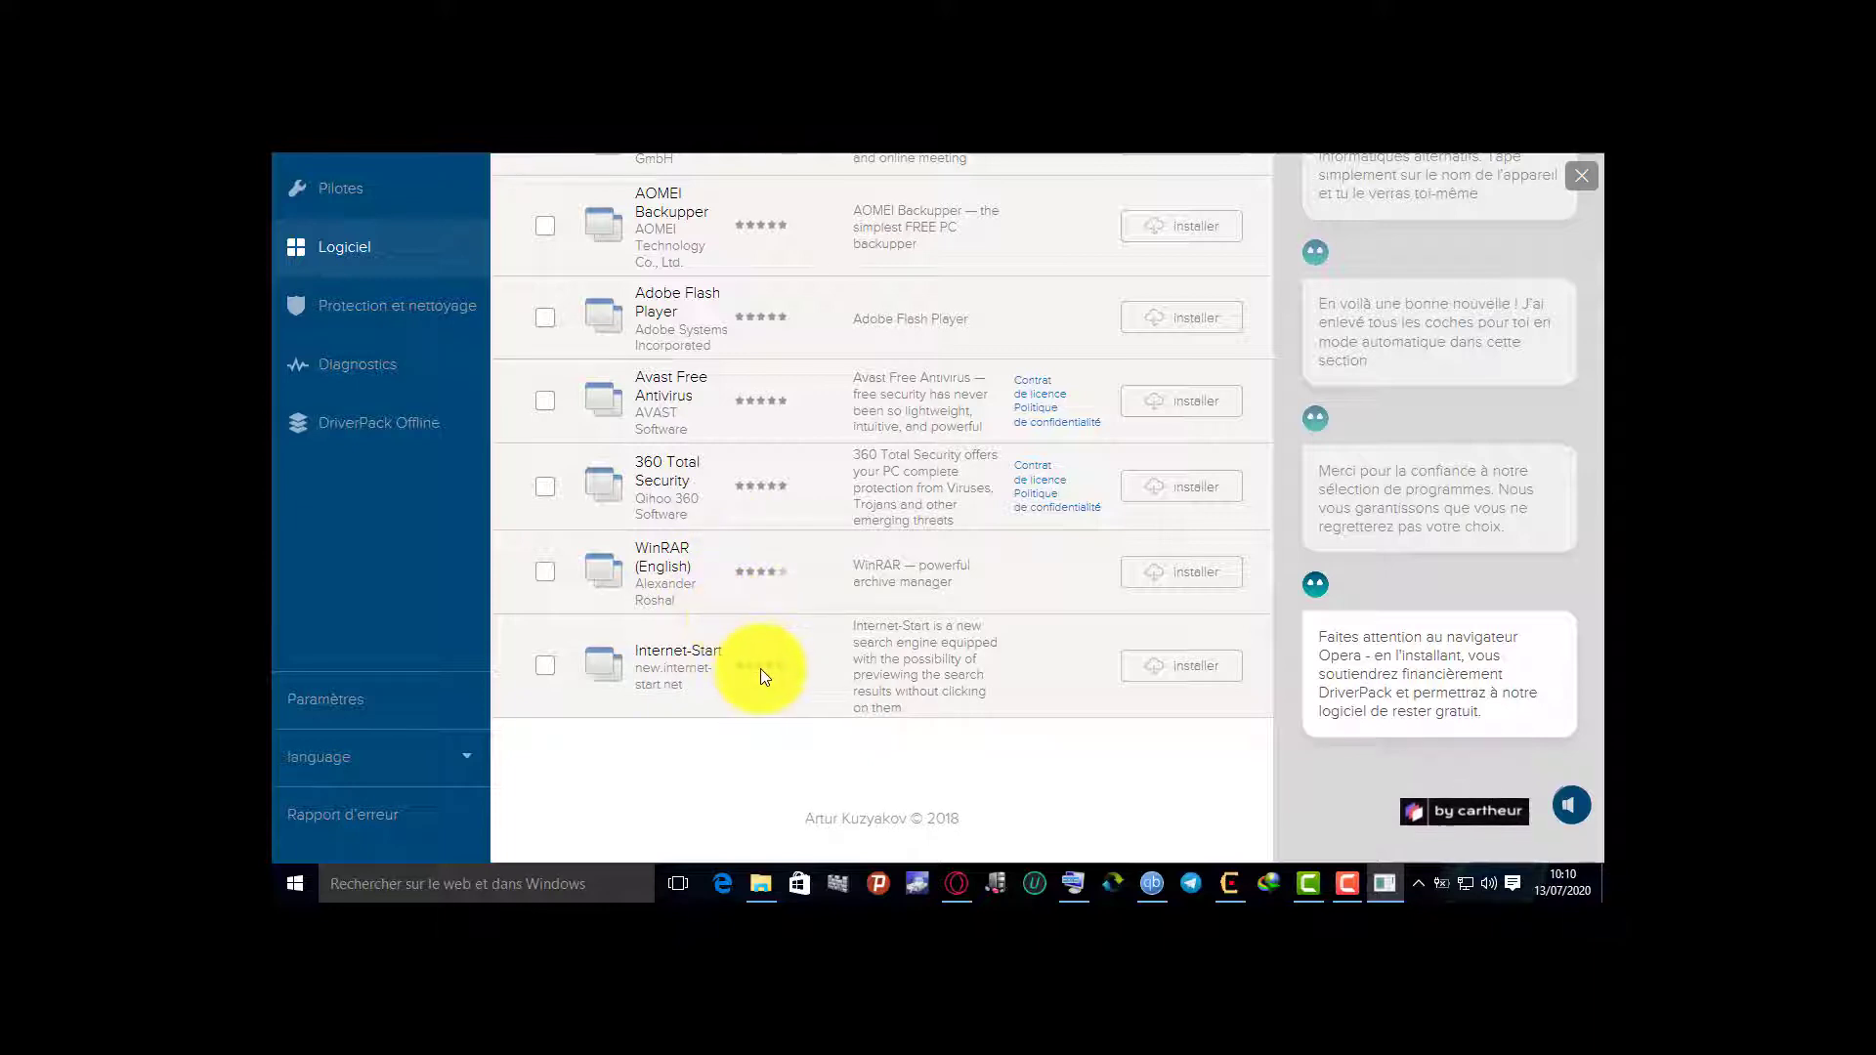
scroll(760, 669, "up", 1)
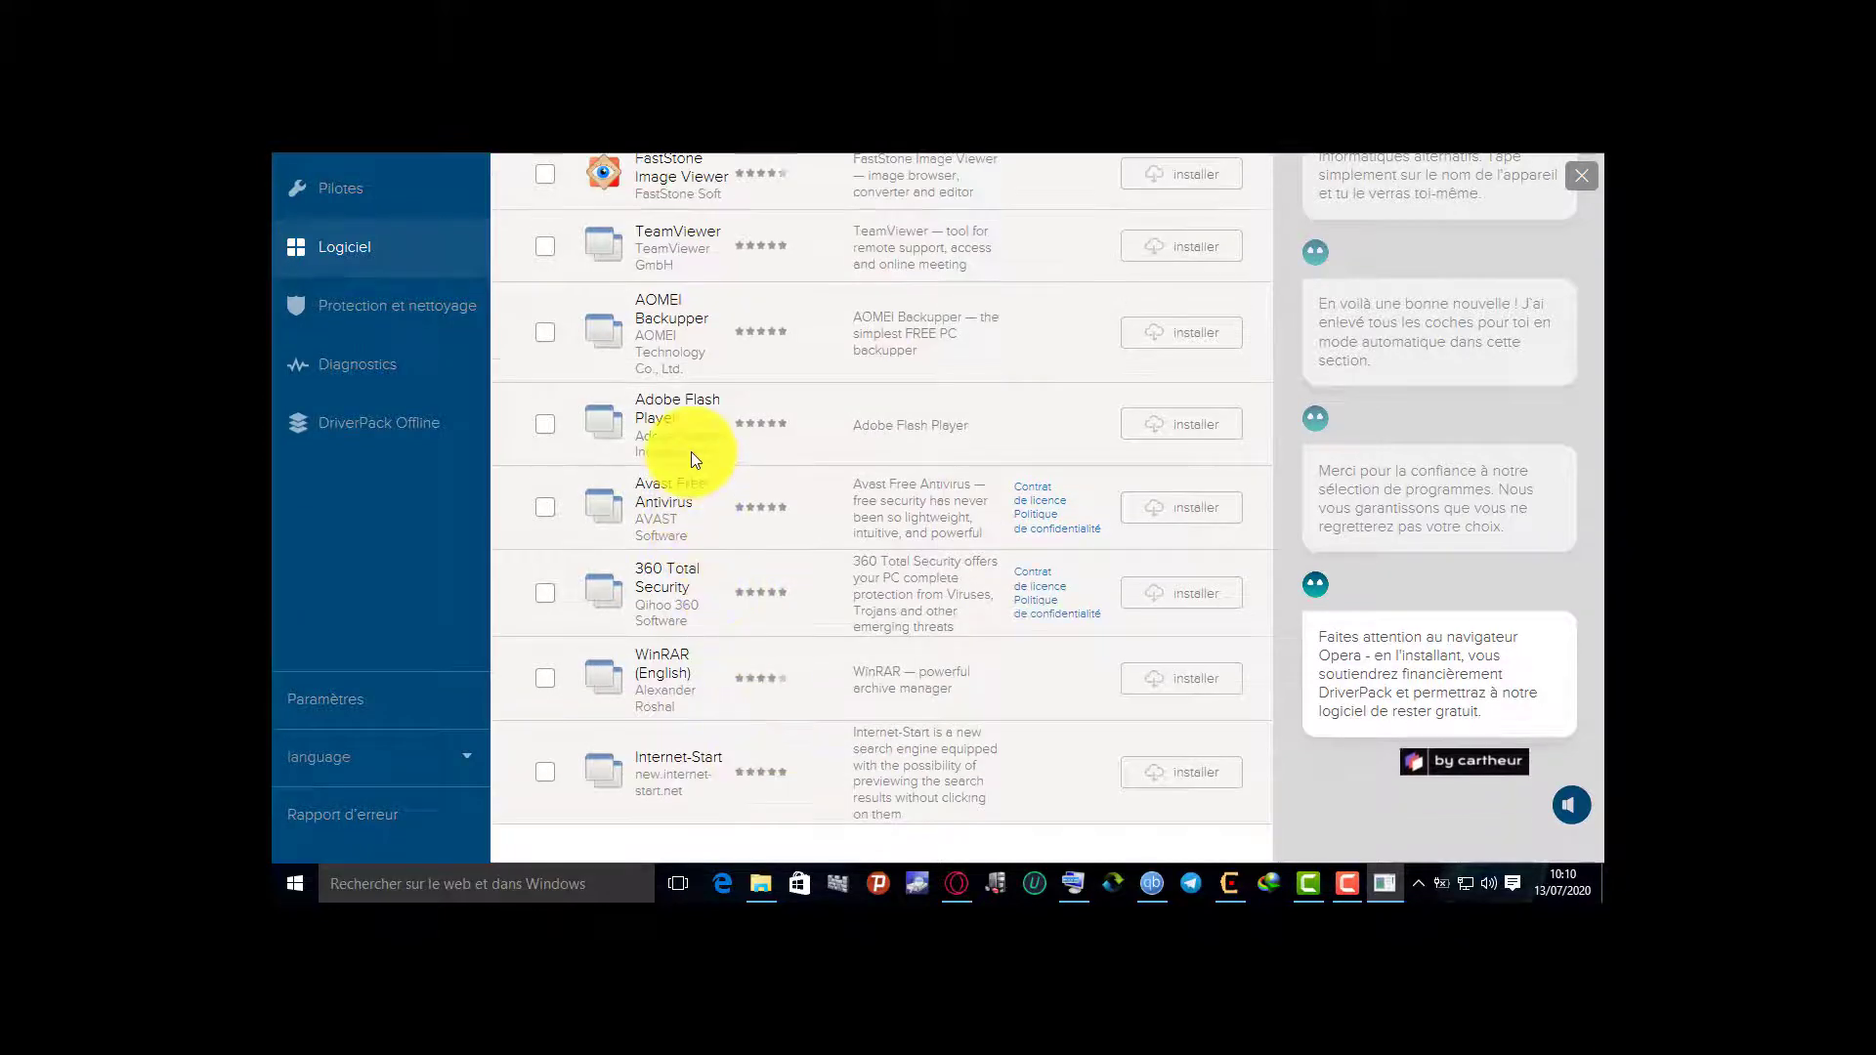
scroll(674, 561, "up", 2)
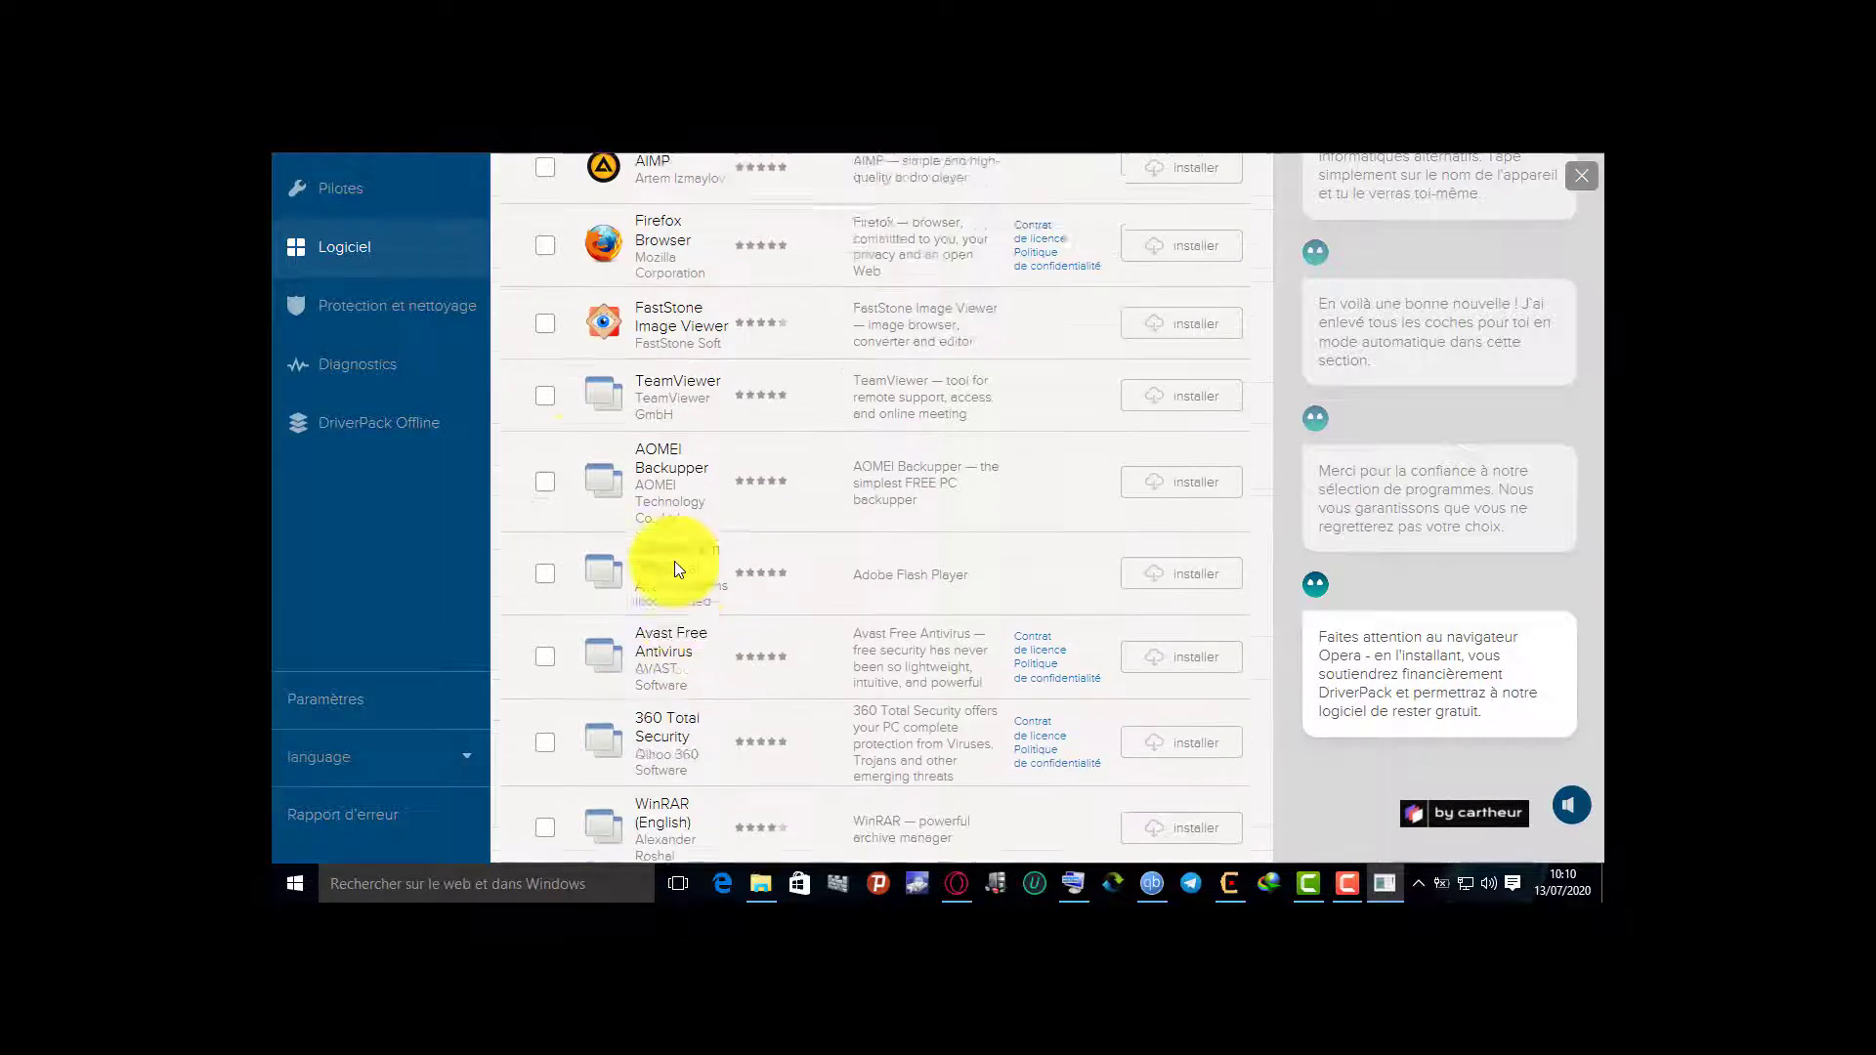
Review the protection and cleaning section with its antivirus offers, and return to the software list
left_click(436, 328)
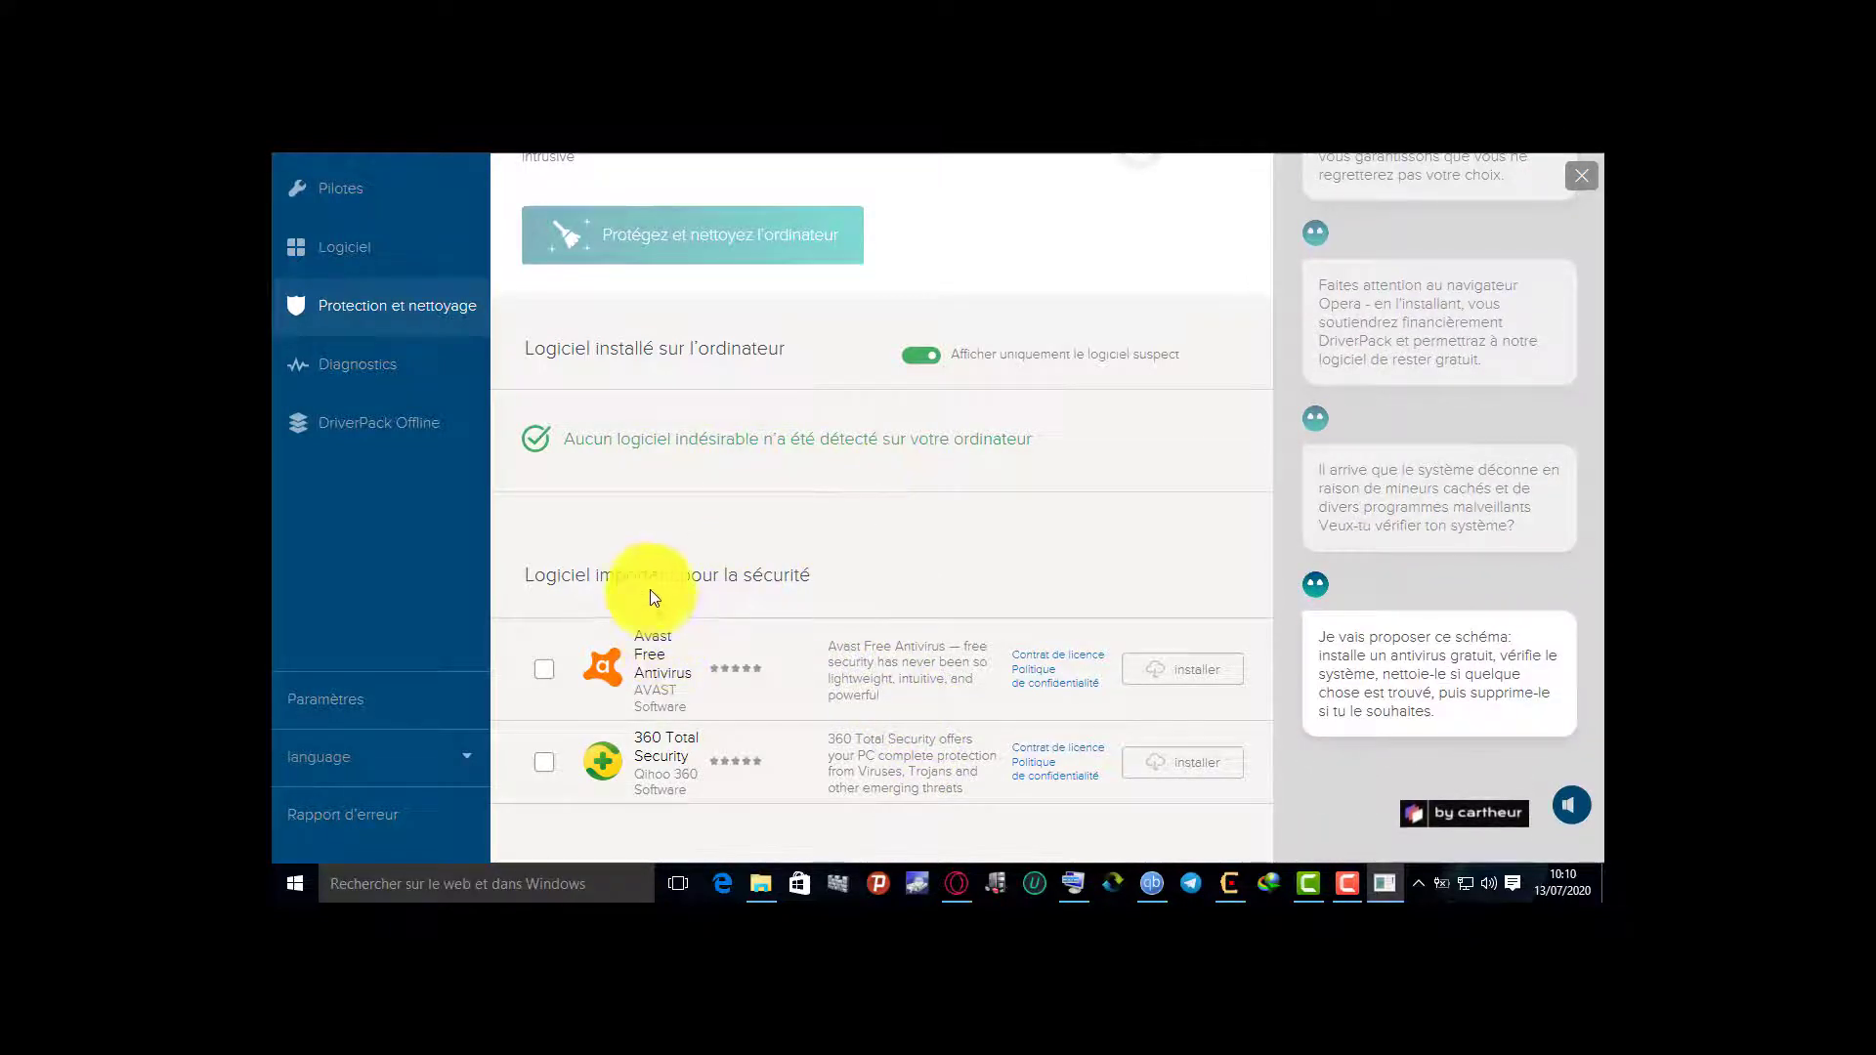
scroll(649, 586, "up", 3)
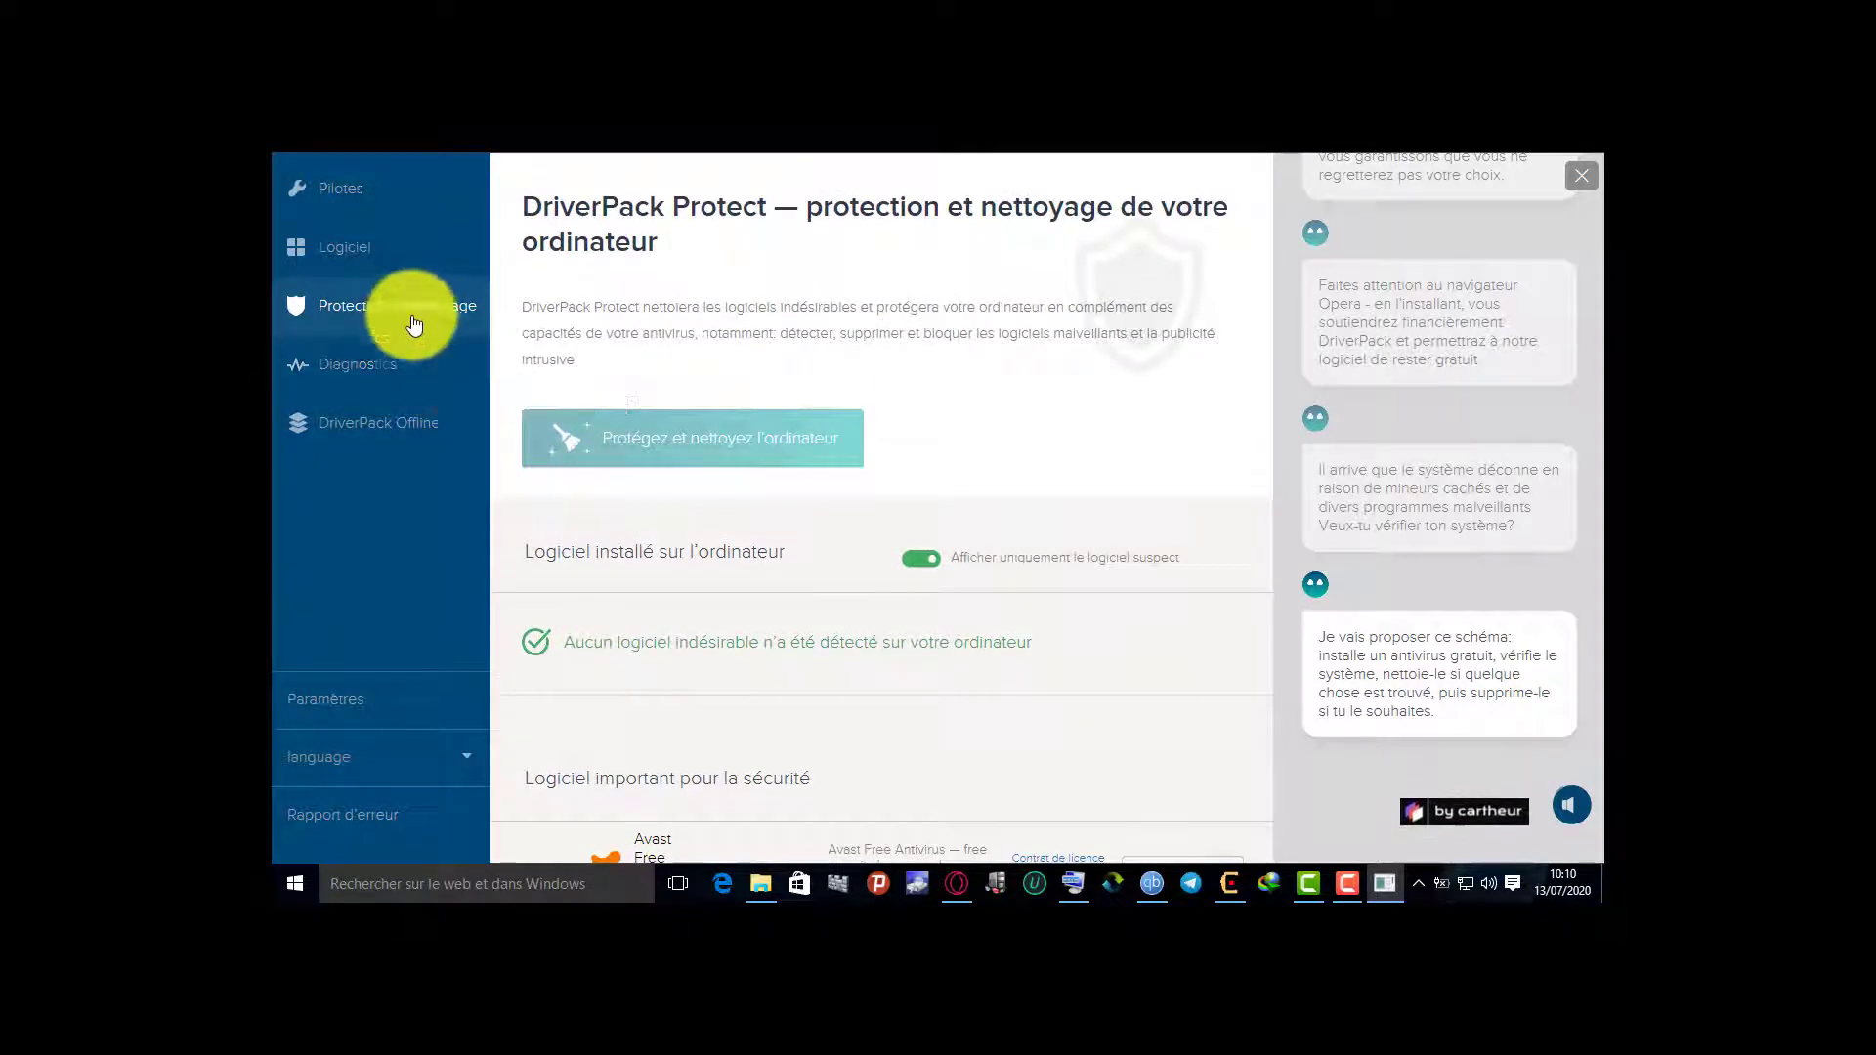
left_click(416, 269)
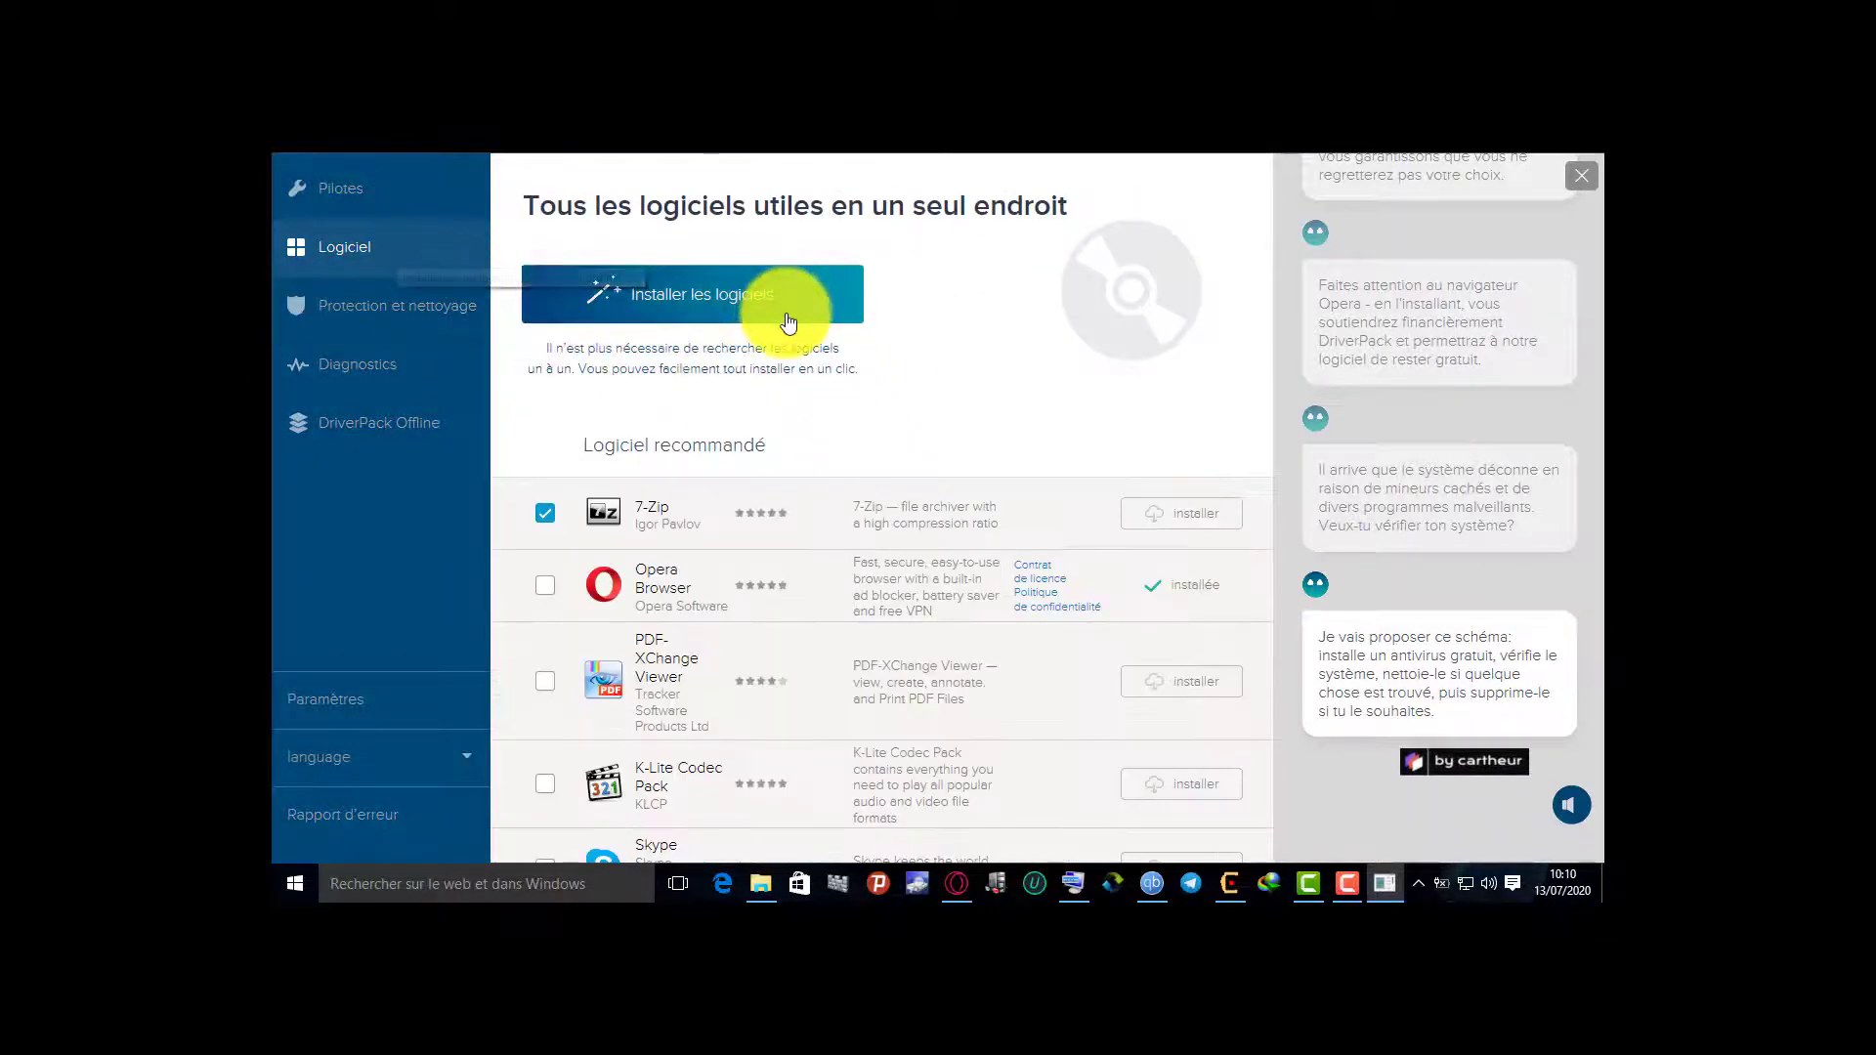
Examine the full list of proposed driver updates and the selected driver toolbox entries for this computer
left_click(398, 185)
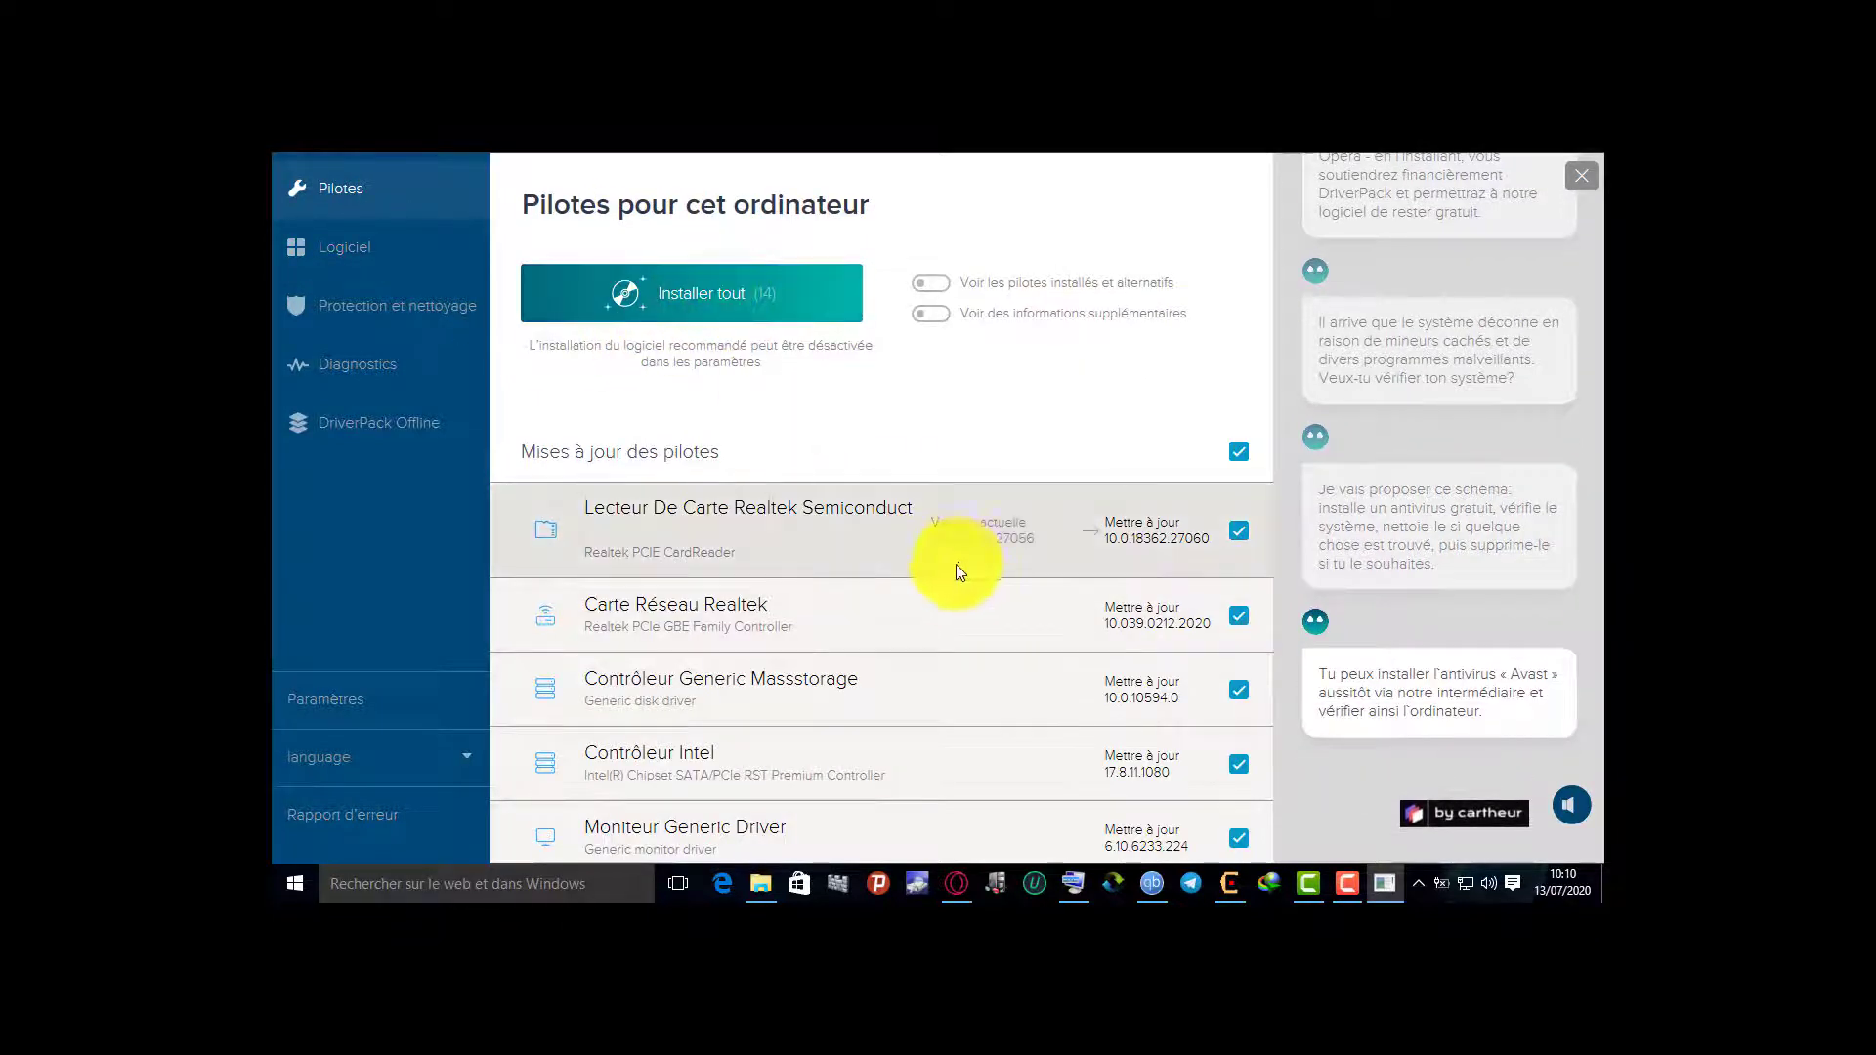
scroll(845, 728, "down", 5)
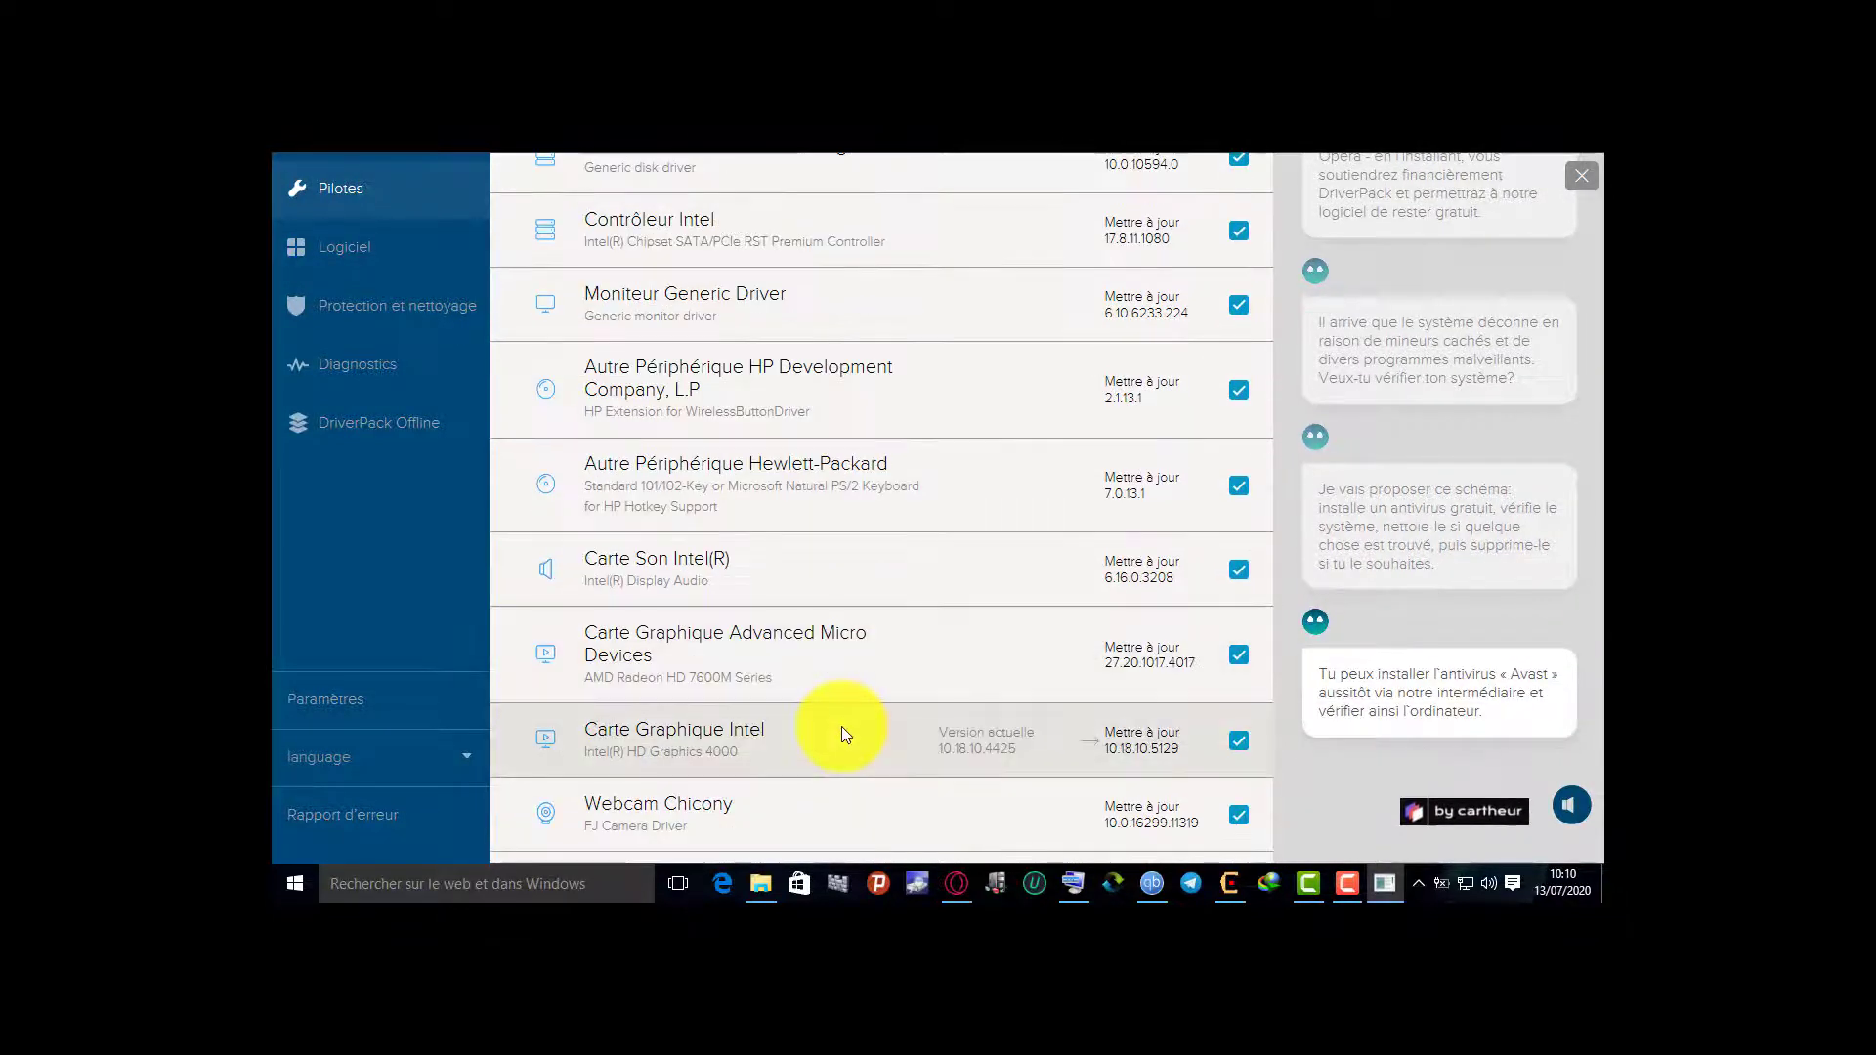
scroll(841, 729, "down", 6)
scroll(961, 682, "up", 12)
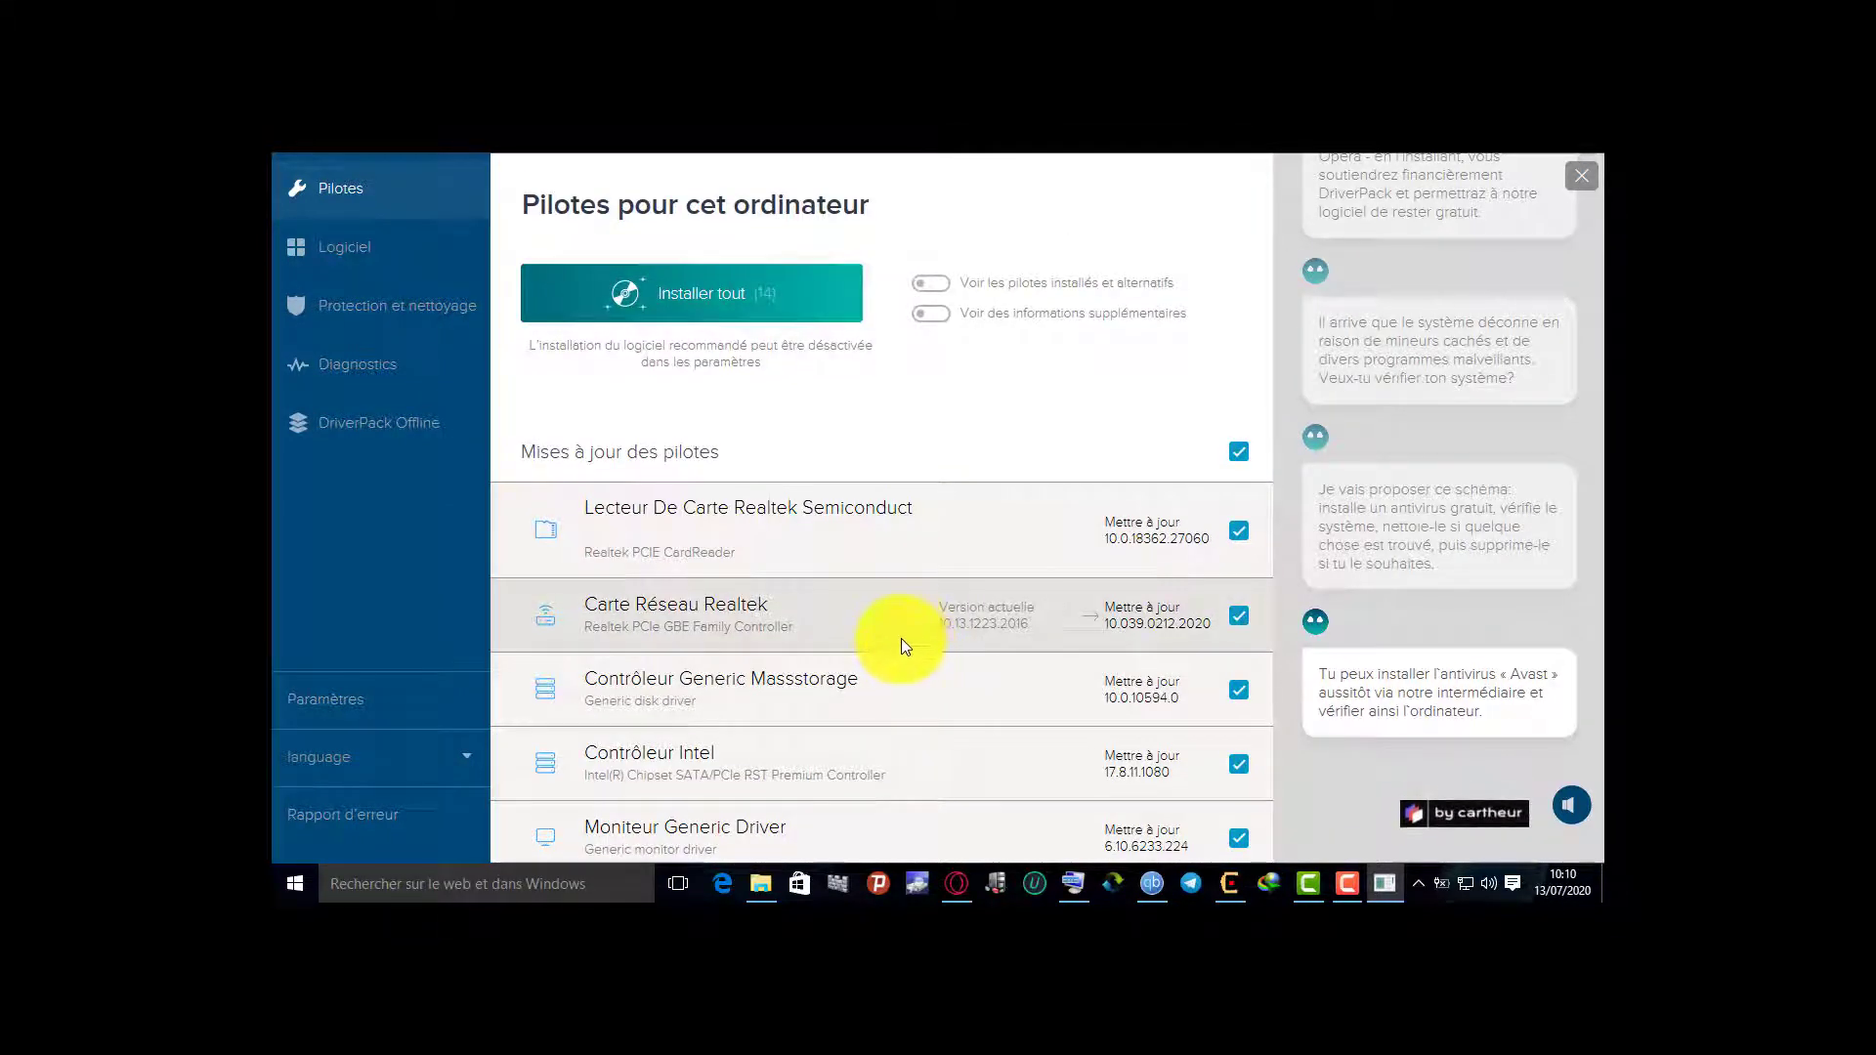
scroll(901, 627, "down", 8)
scroll(936, 602, "down", 1)
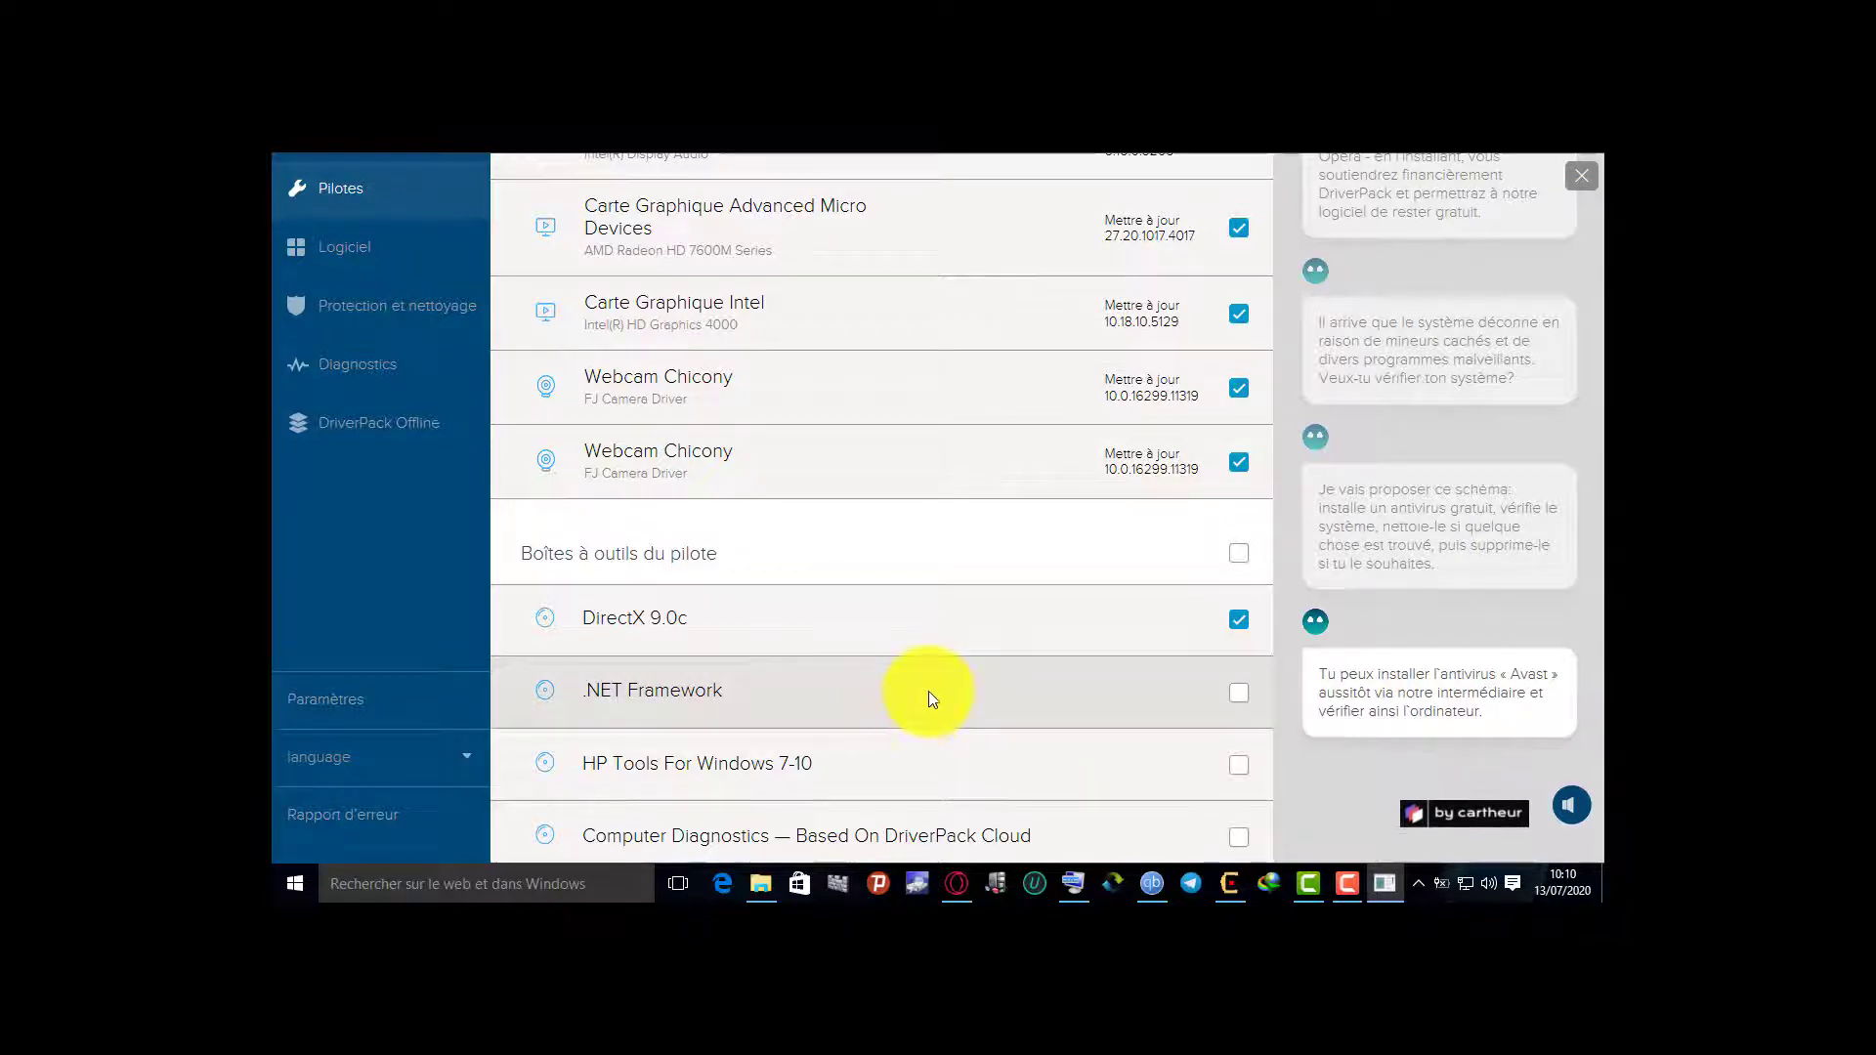
scroll(930, 689, "up", 9)
scroll(927, 700, "up", 1)
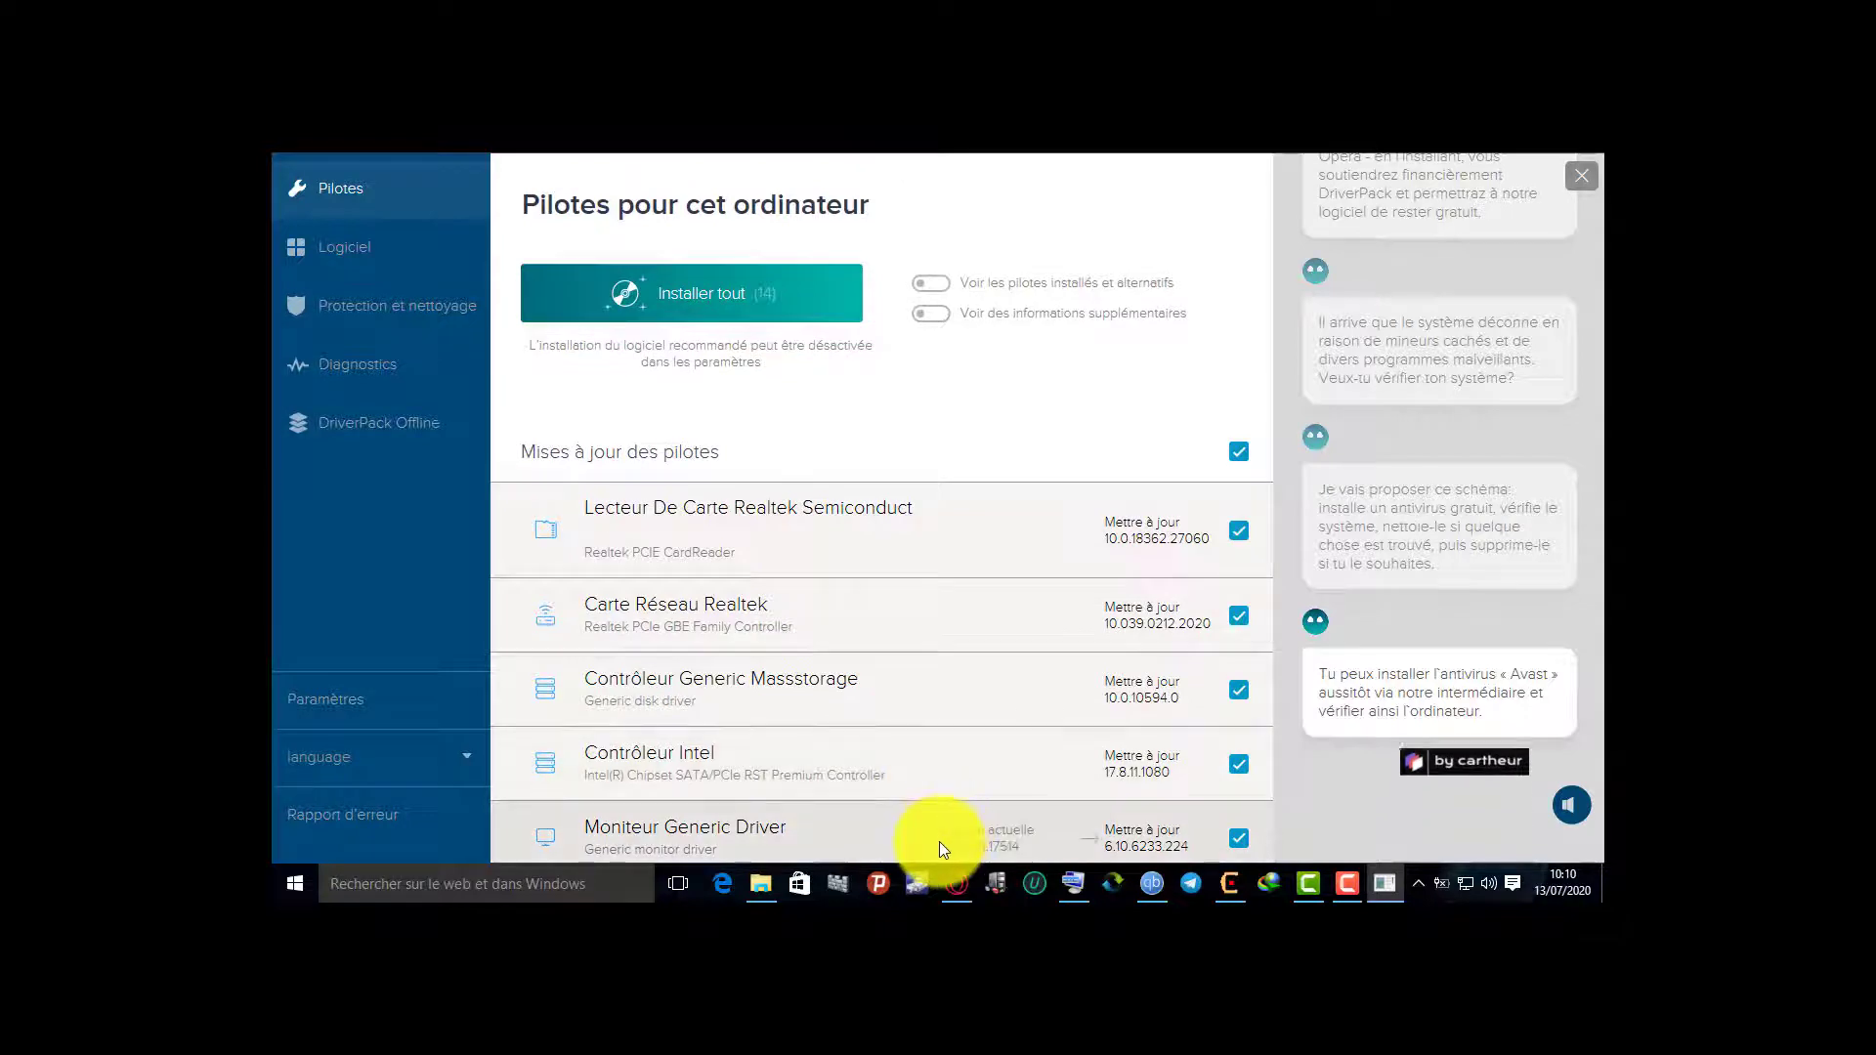
scroll(941, 832, "down", 2)
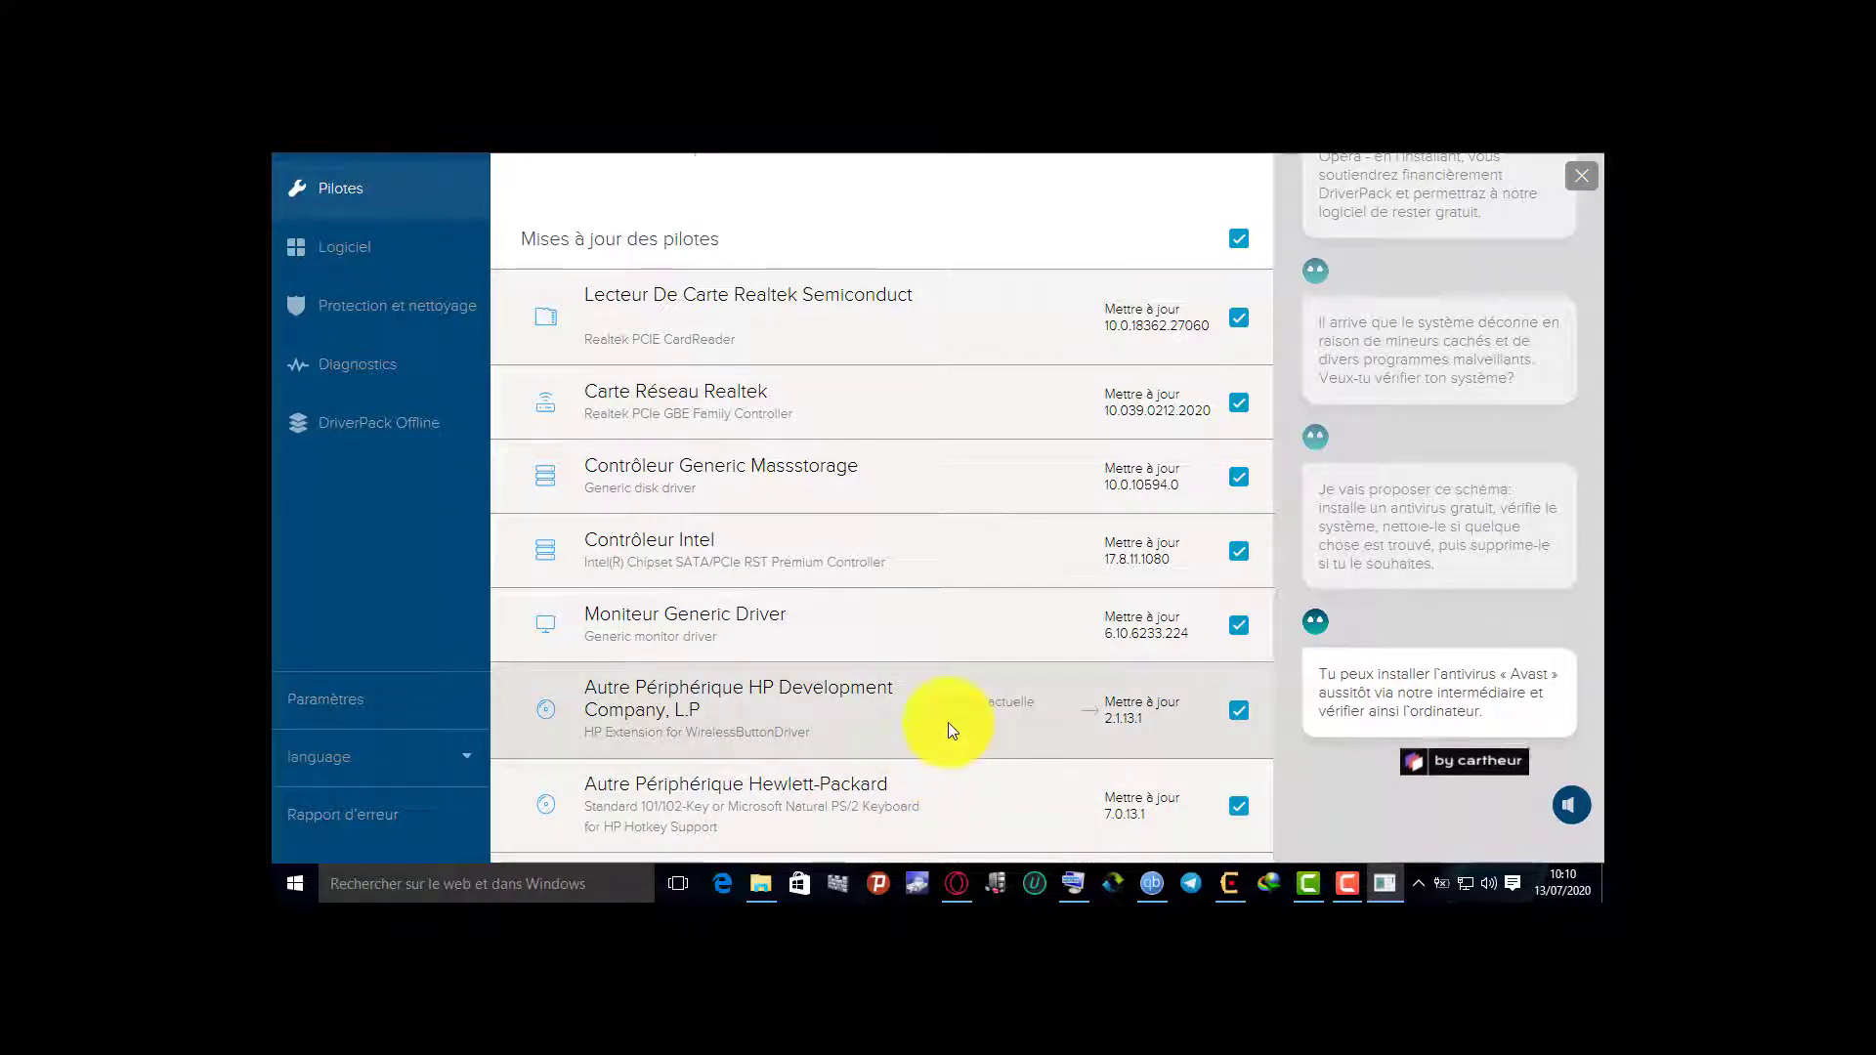
scroll(944, 742, "down", 10)
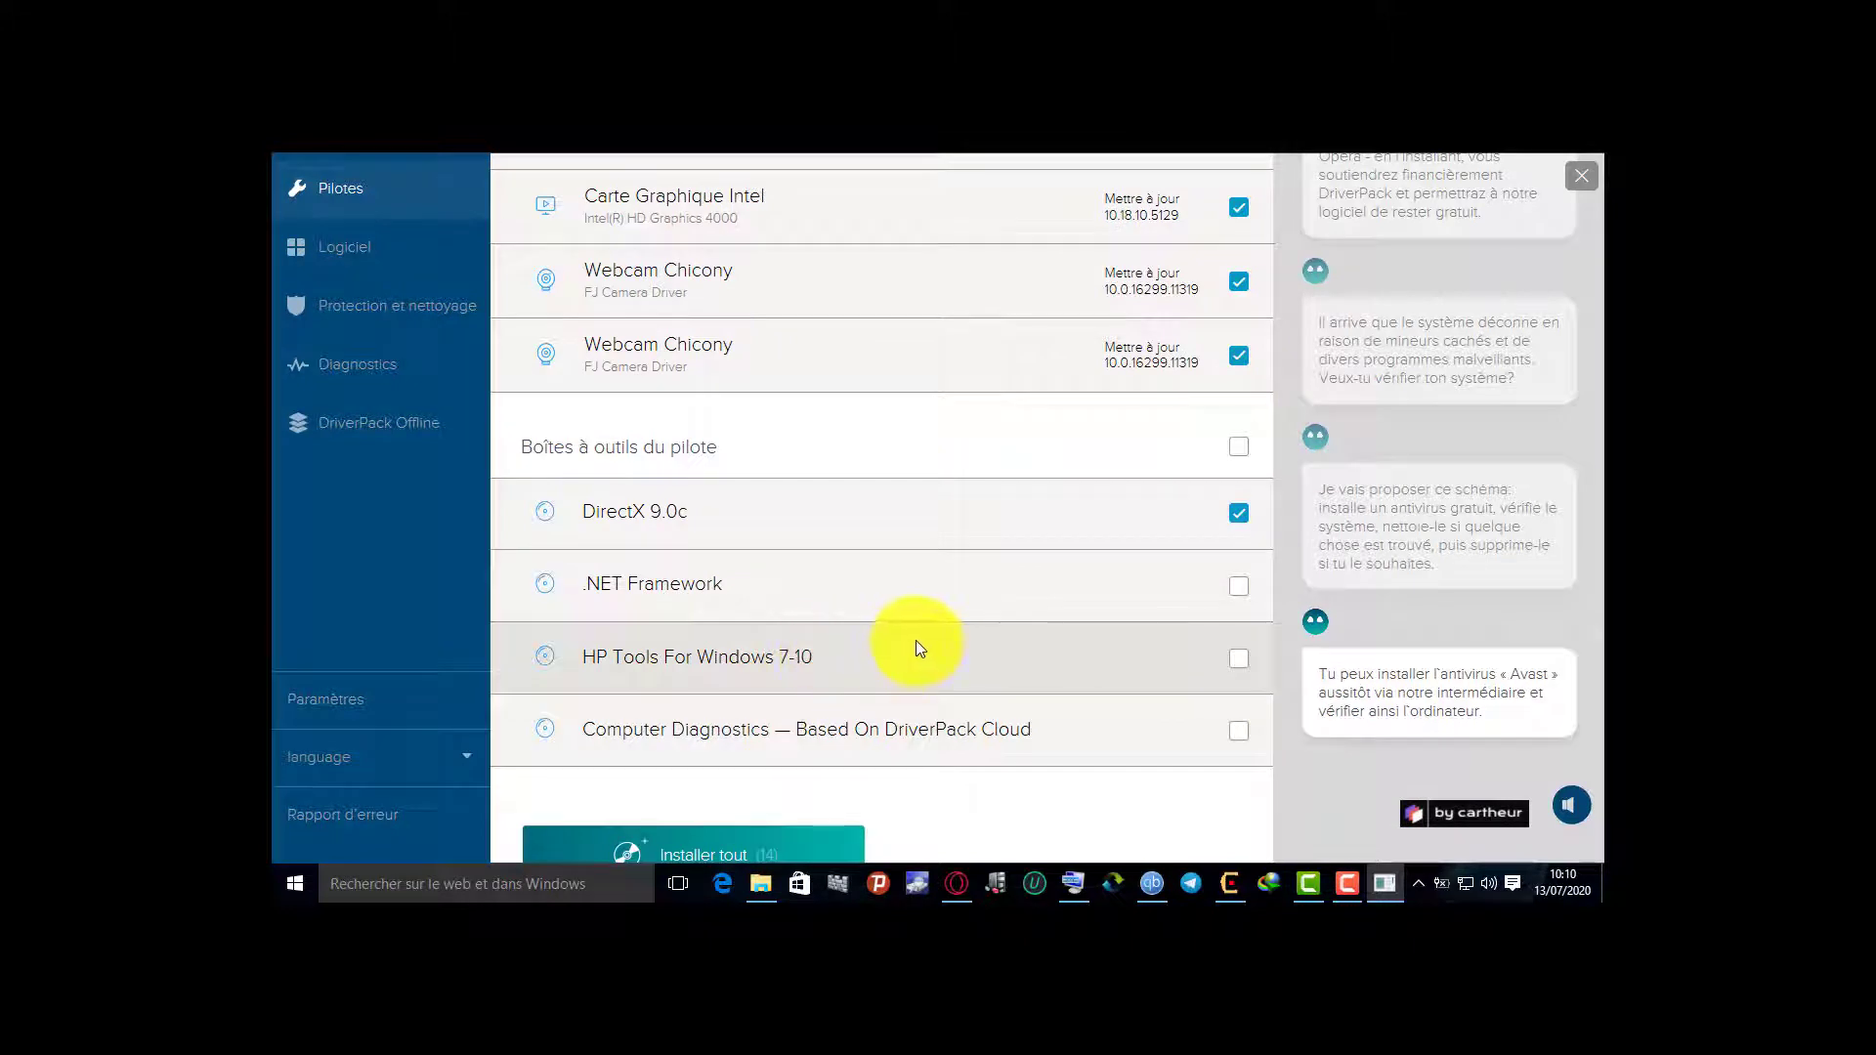
scroll(1039, 708, "up", 15)
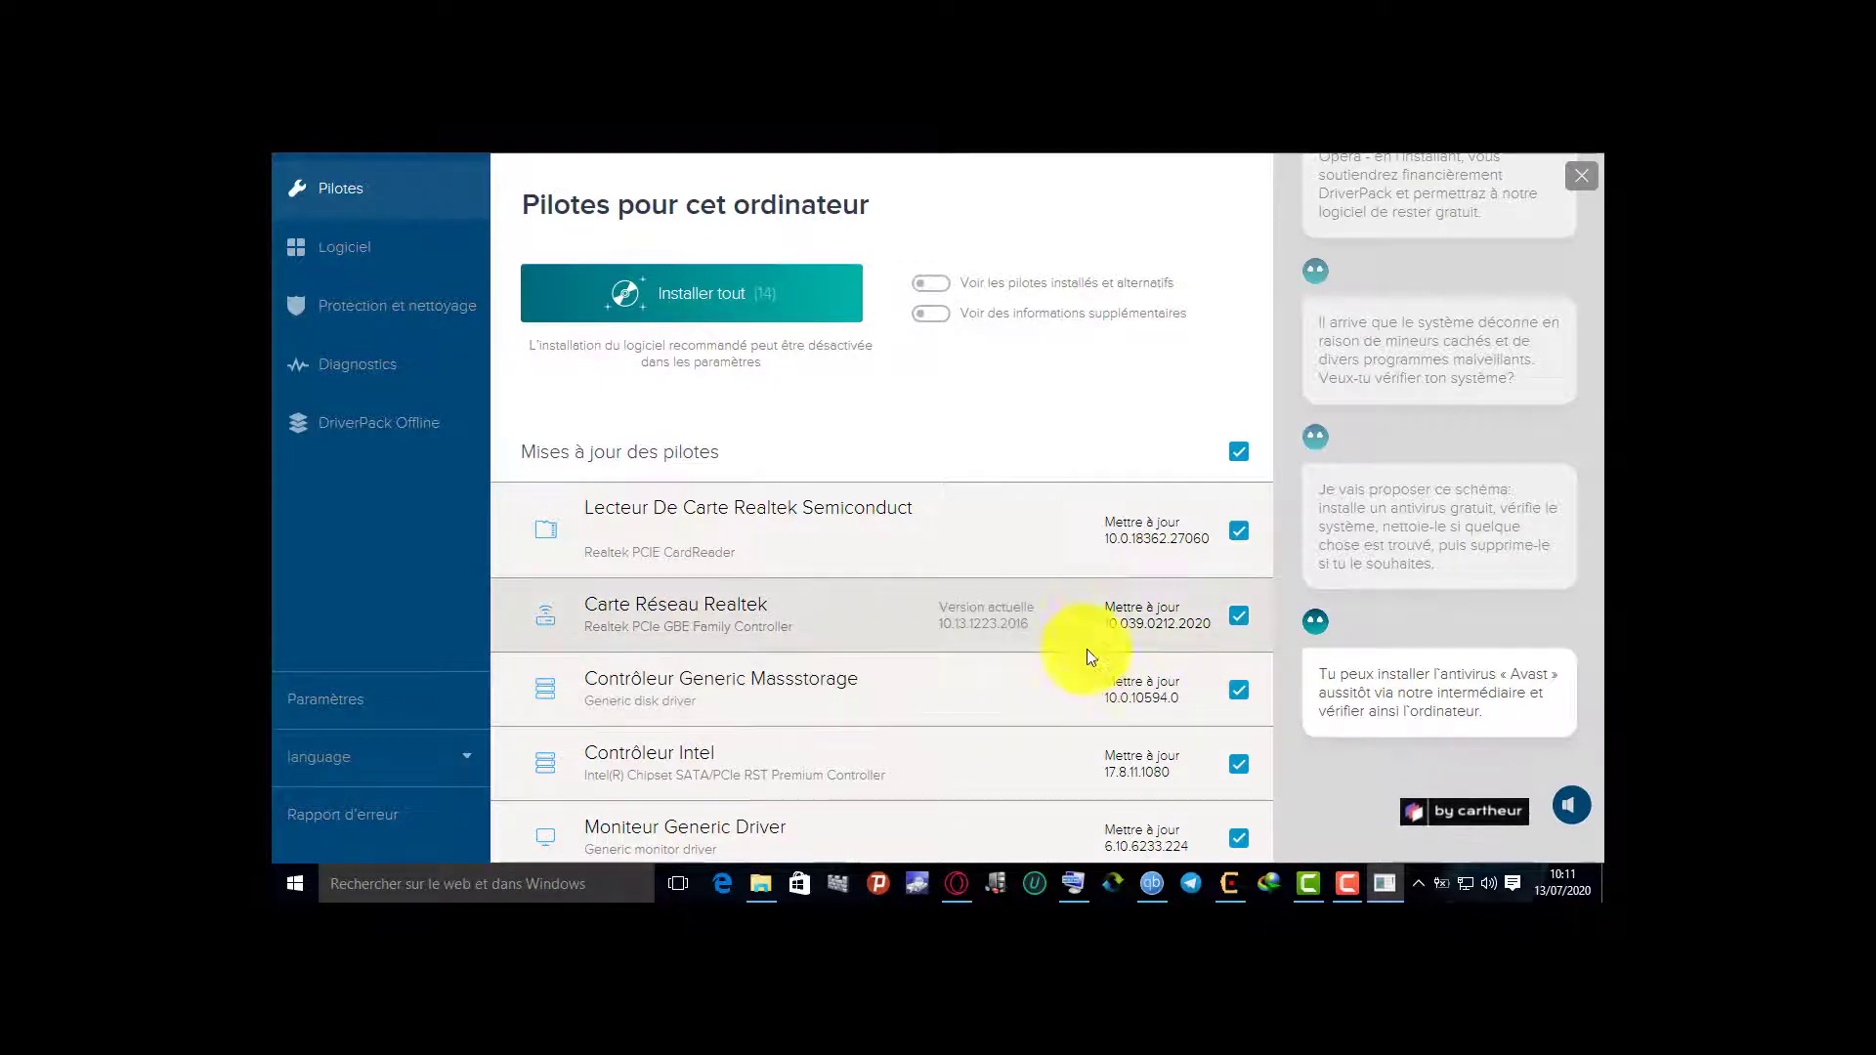
scroll(1059, 613, "down", 12)
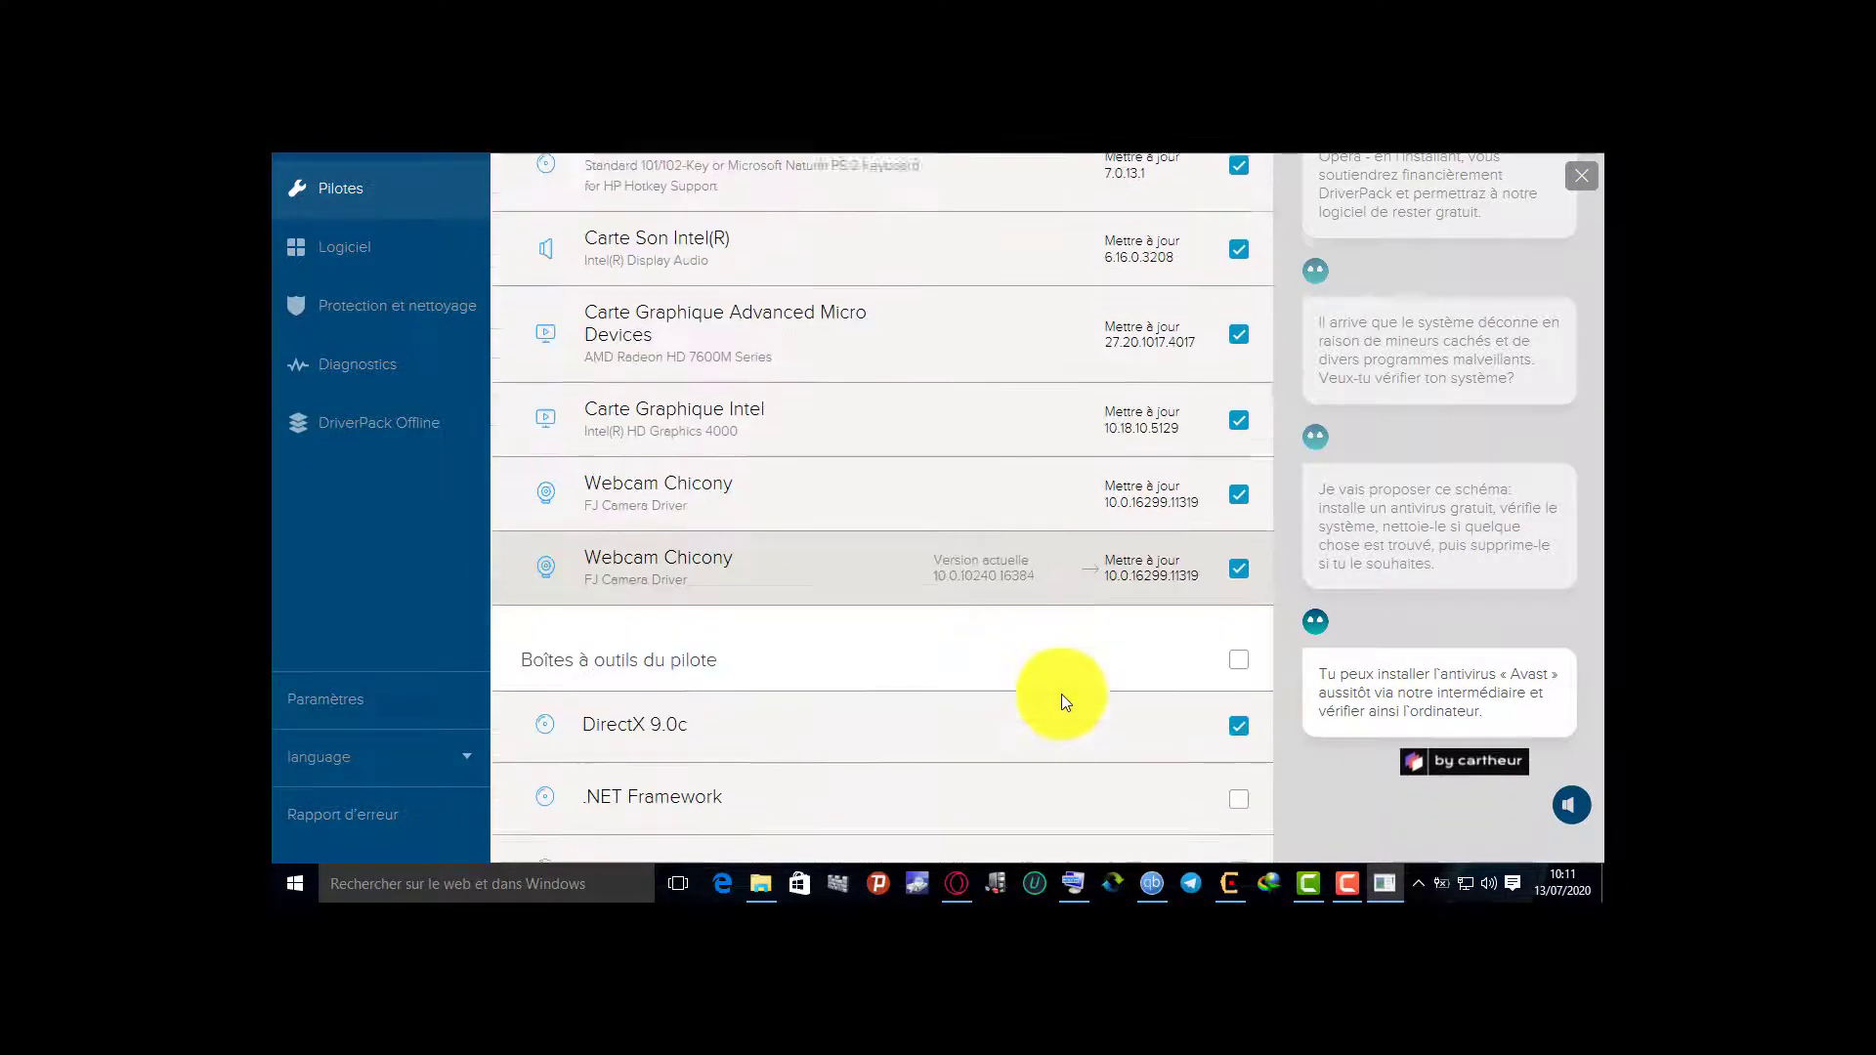
scroll(1059, 730, "up", 15)
scroll(1063, 749, "down", 10)
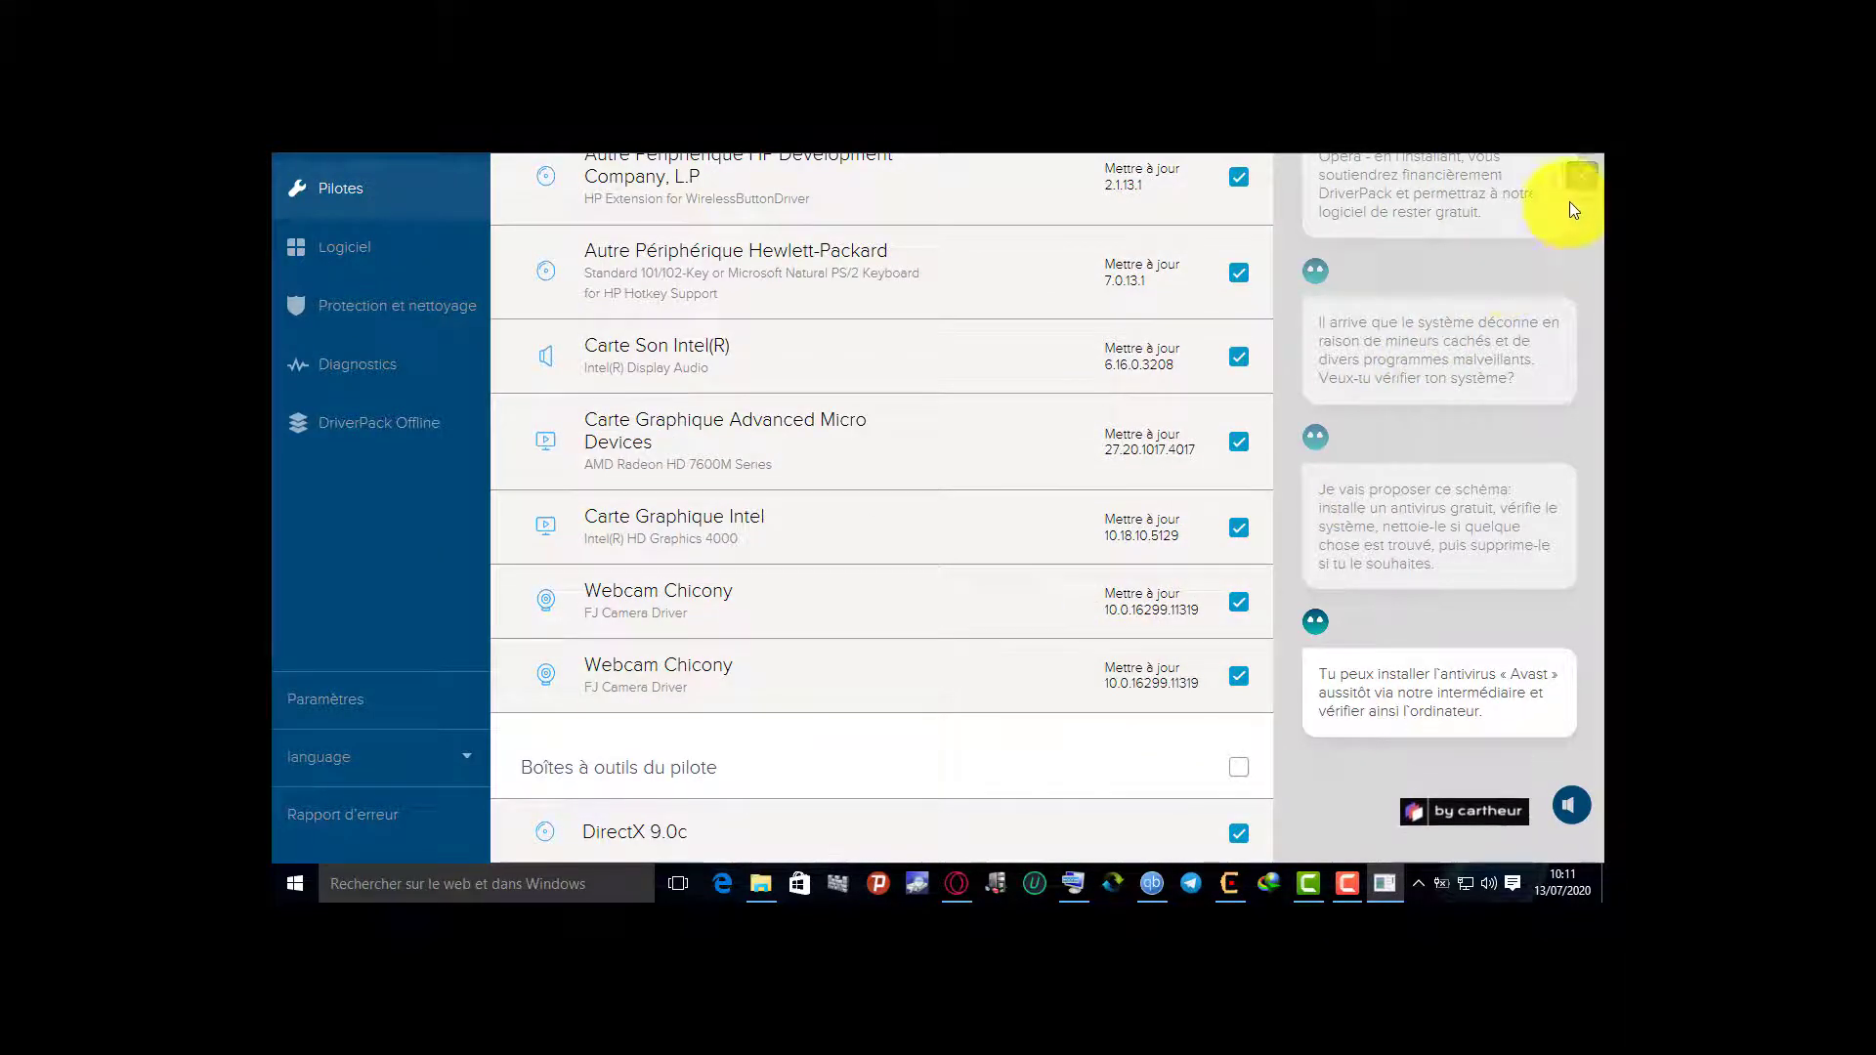
Close DriverPack without installing anything, switch to the Opera browser and close the DriverPack download page
left_click(1581, 178)
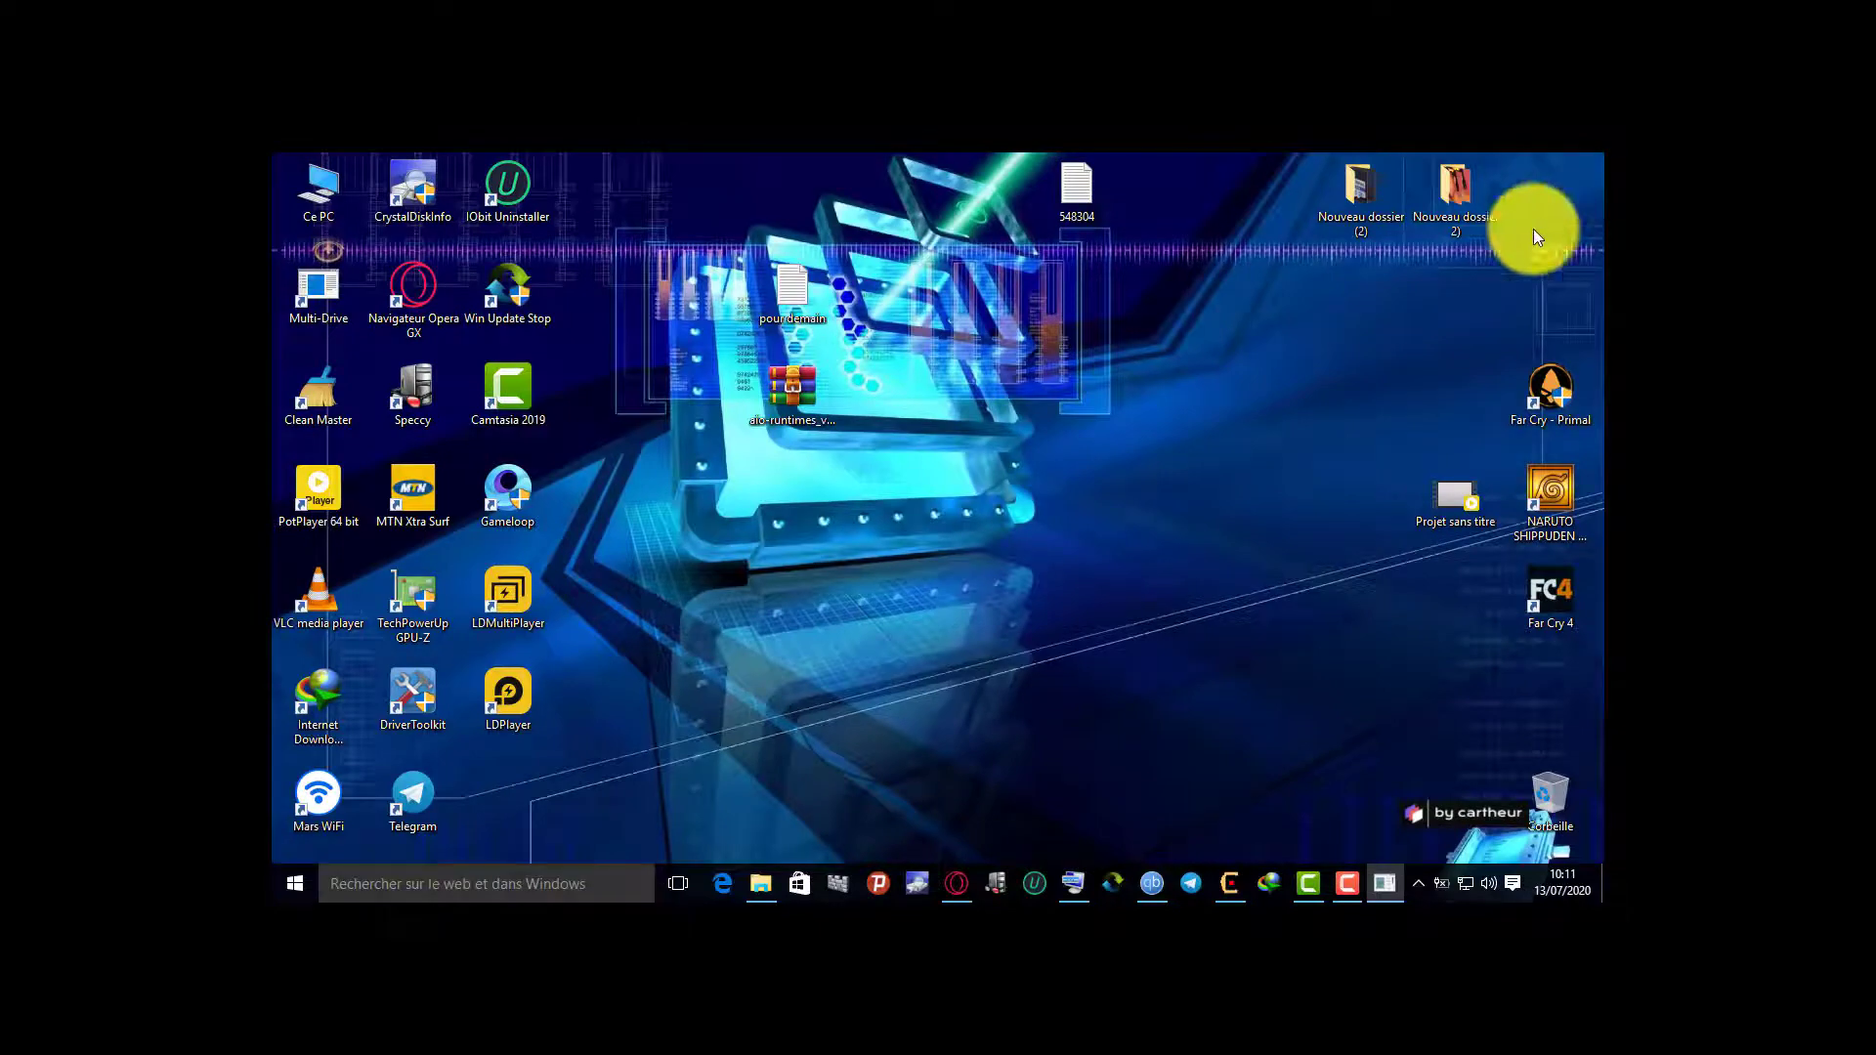
left_click(975, 885)
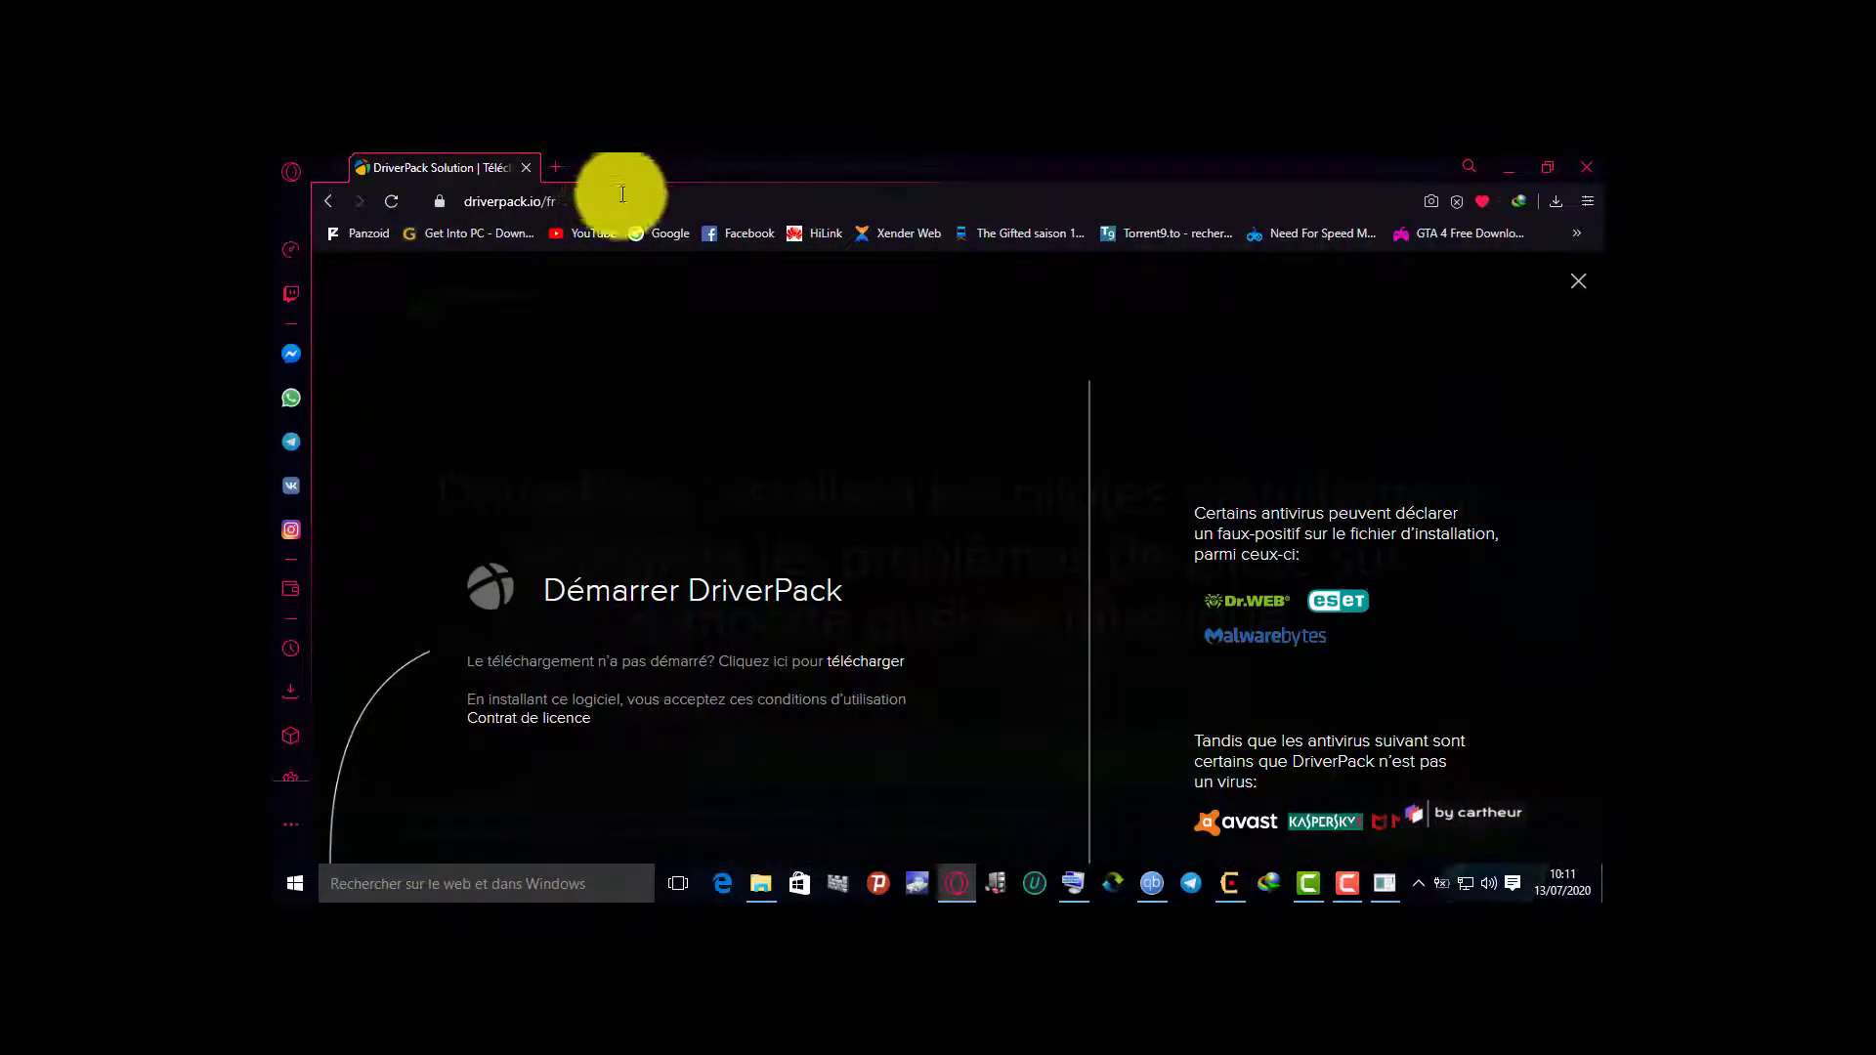
double_click(641, 157)
left_click(526, 169)
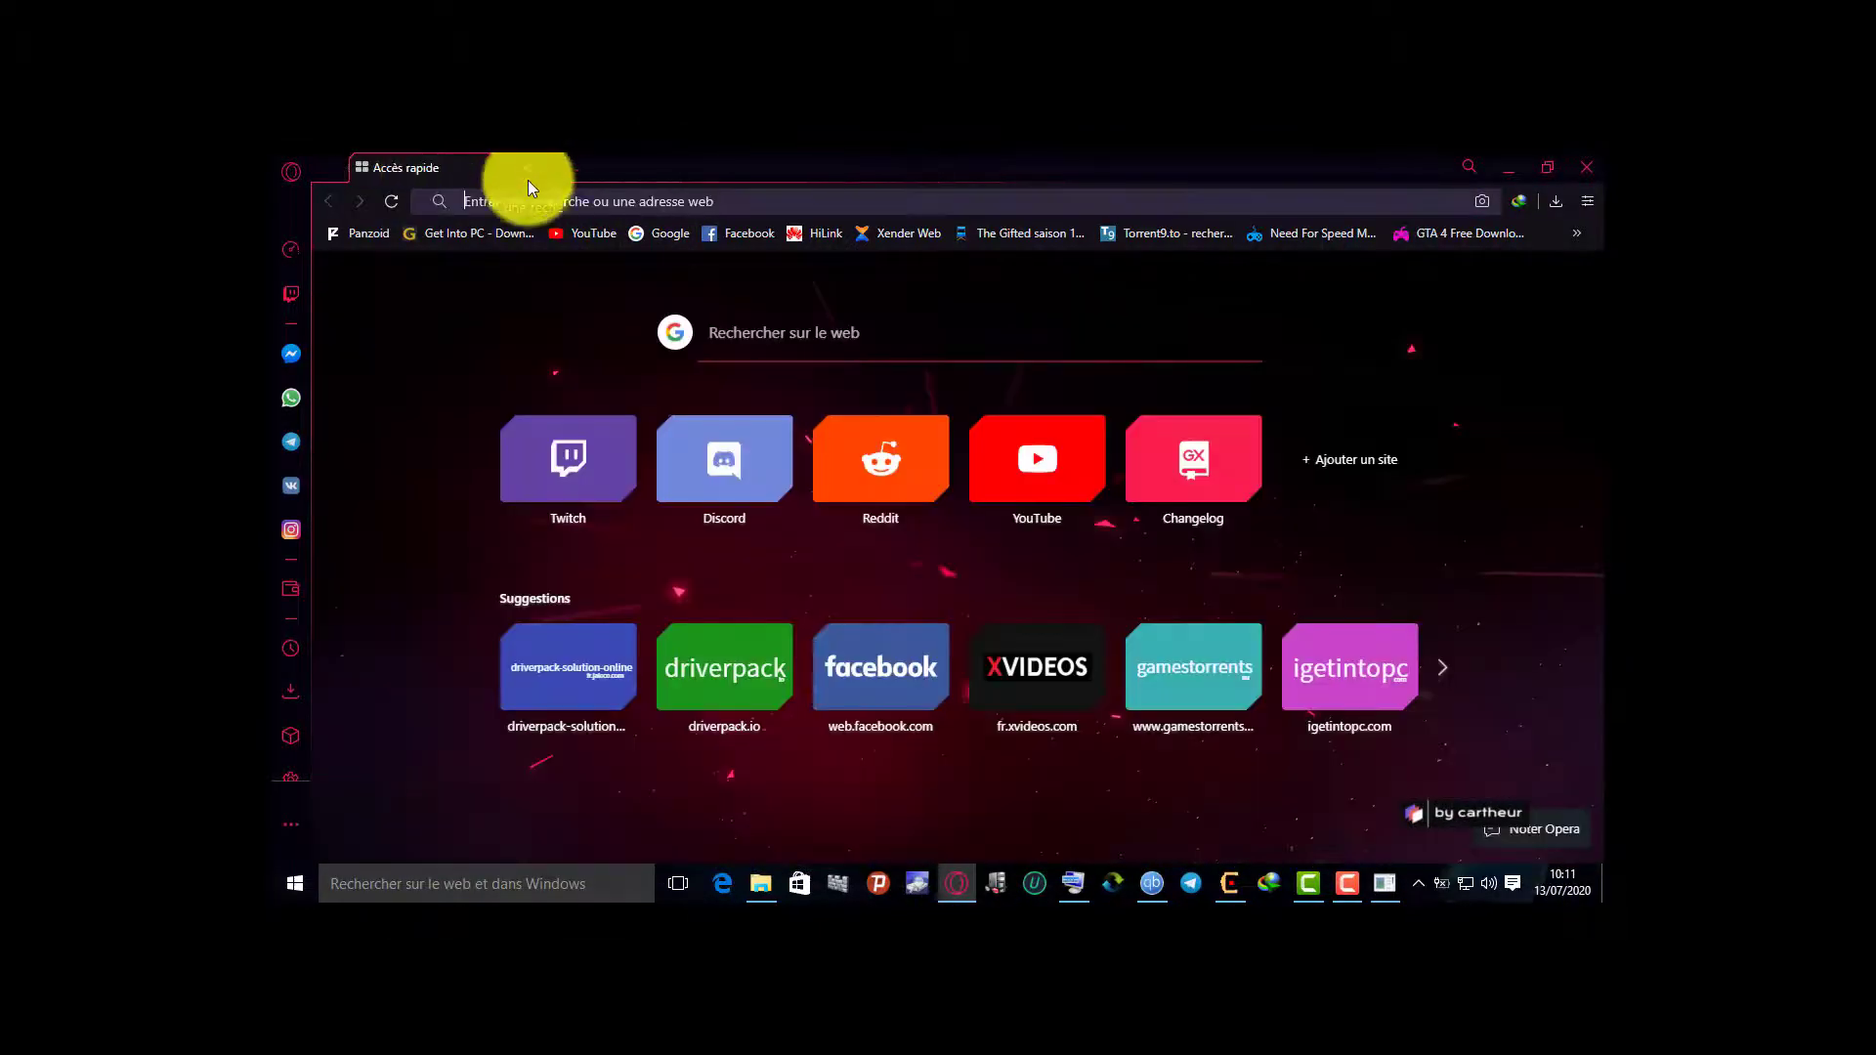
Search Google for "driver scape" and open the Driver Scape: Windows Driver Download Center website
left_click(631, 240)
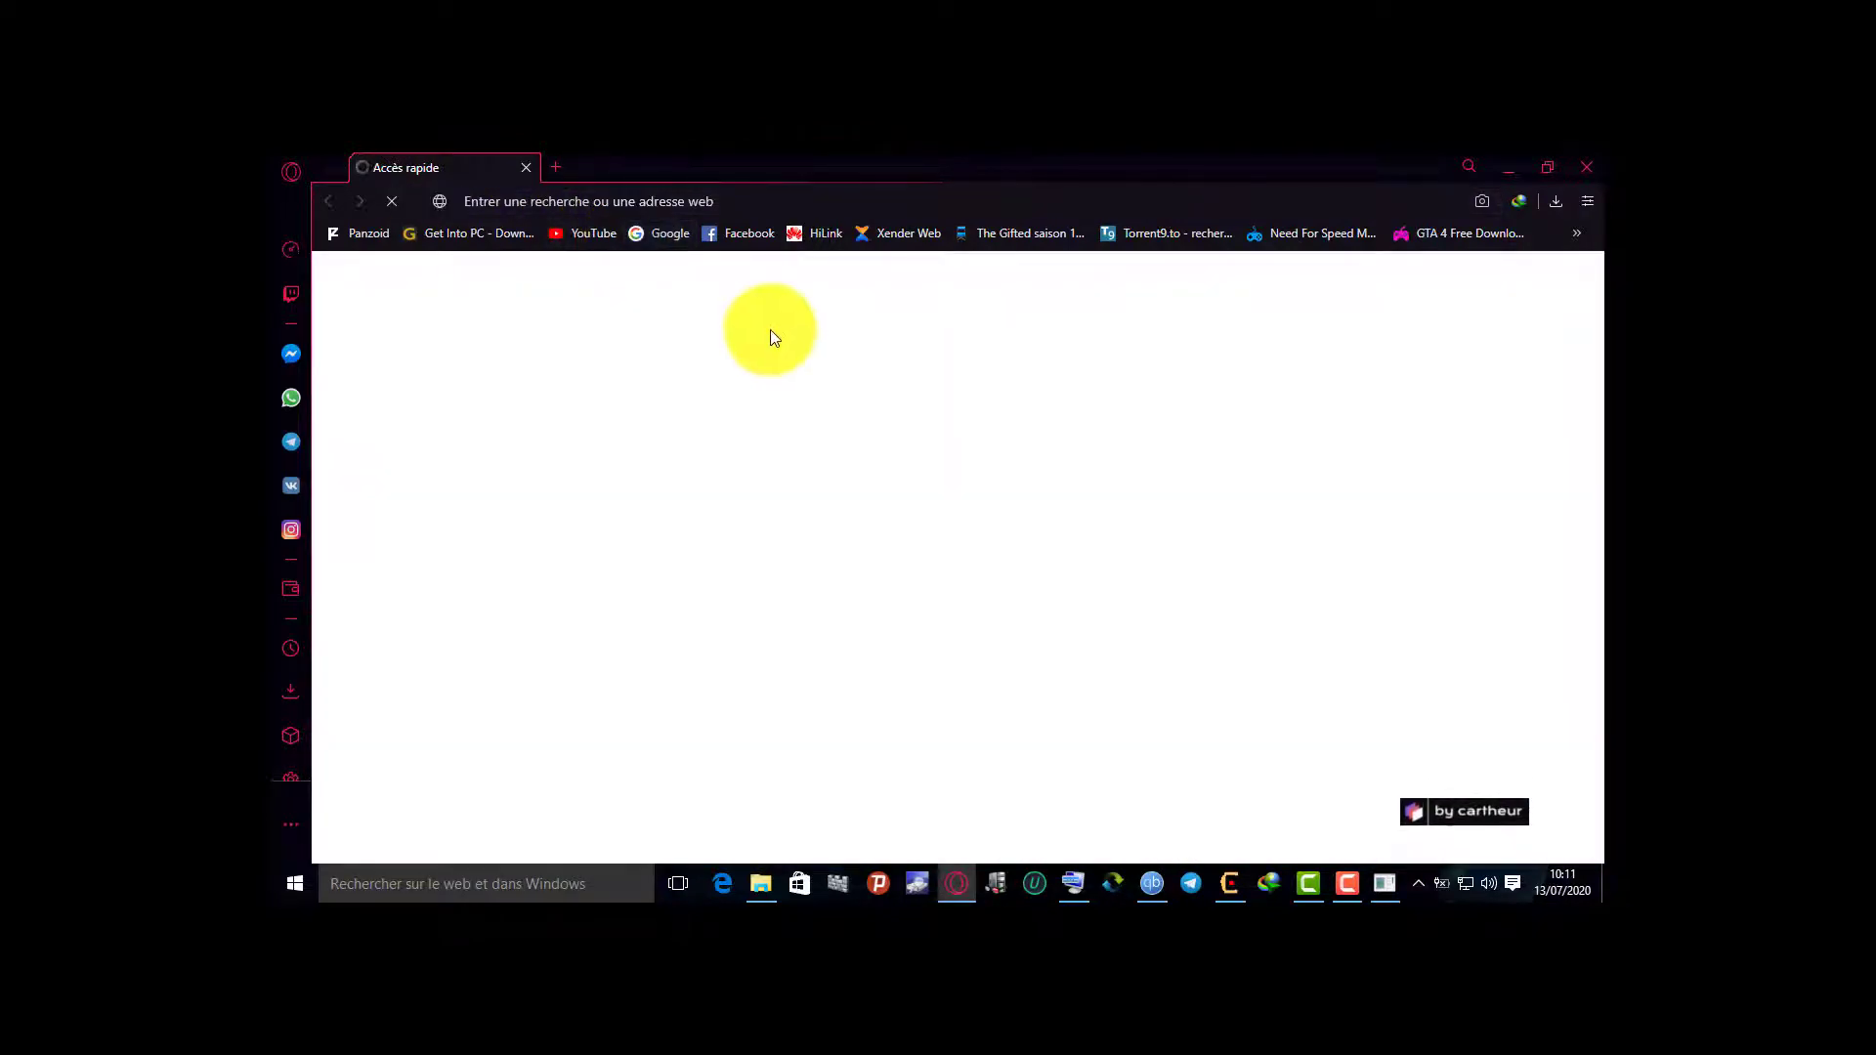
left_click(779, 538)
type("d")
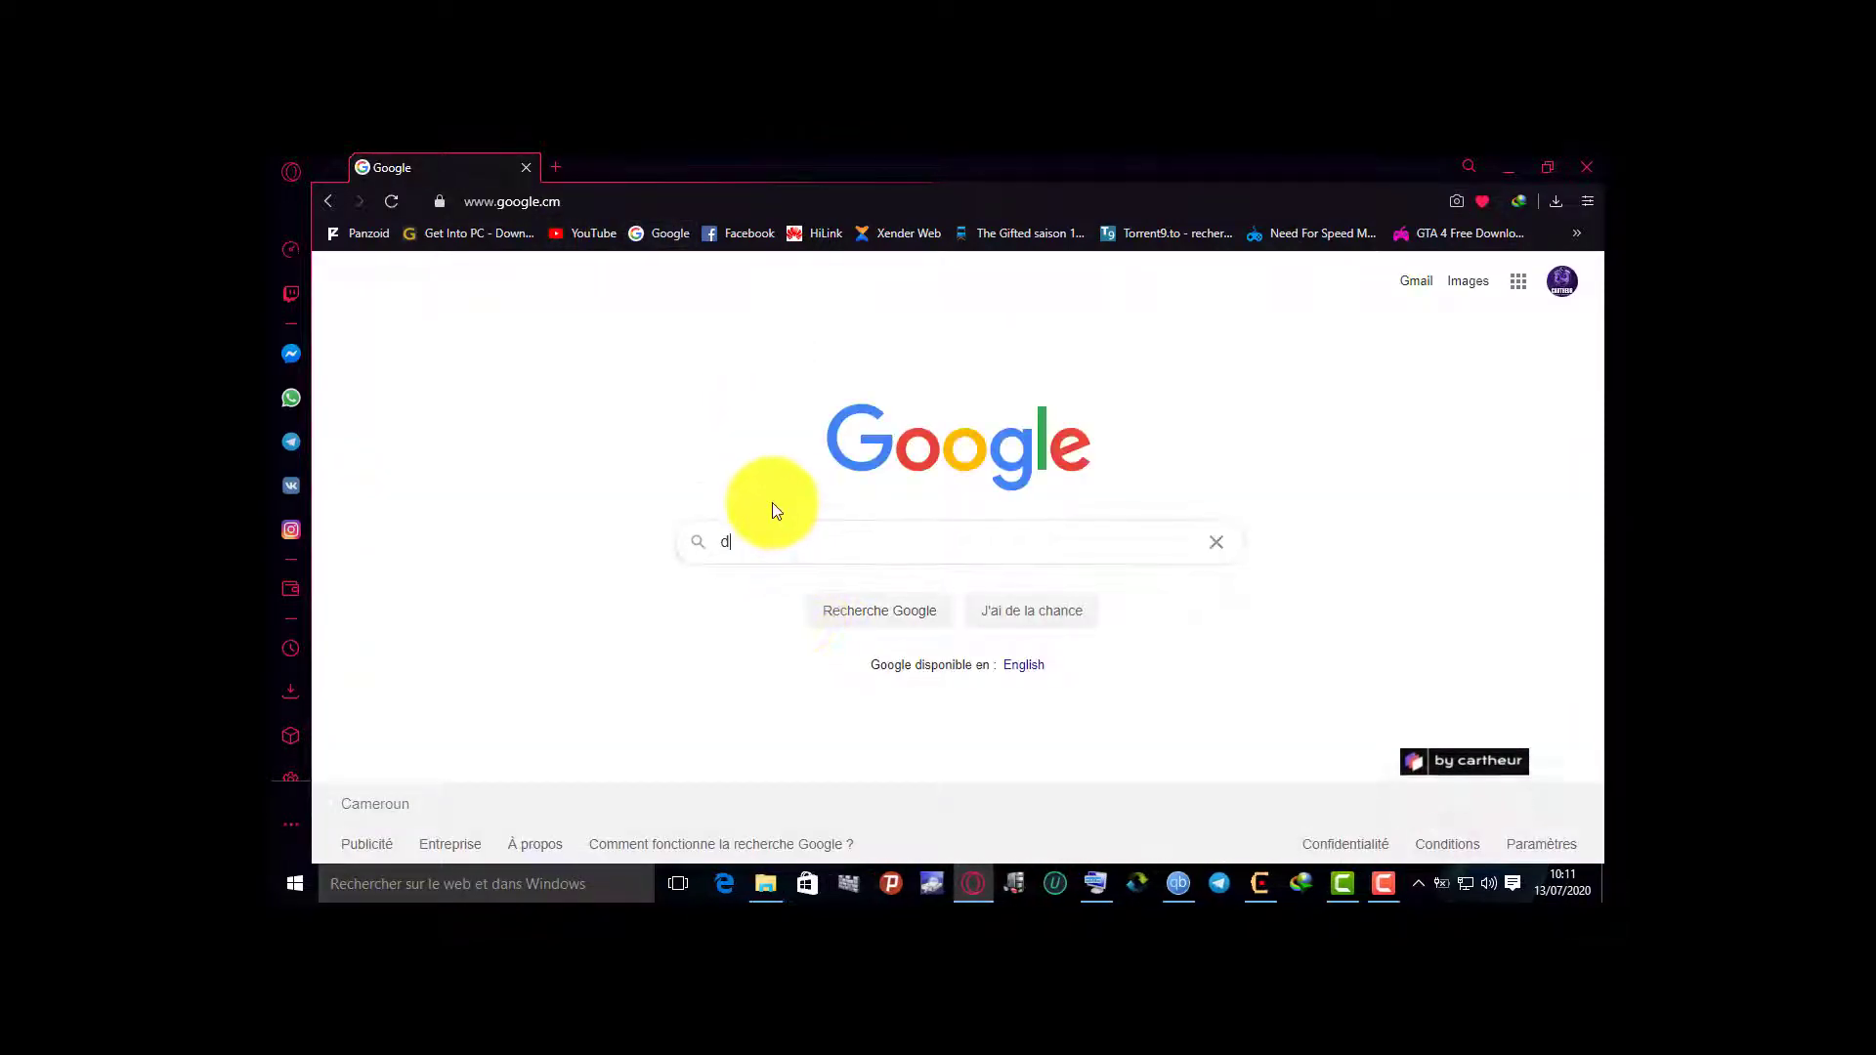
type("river")
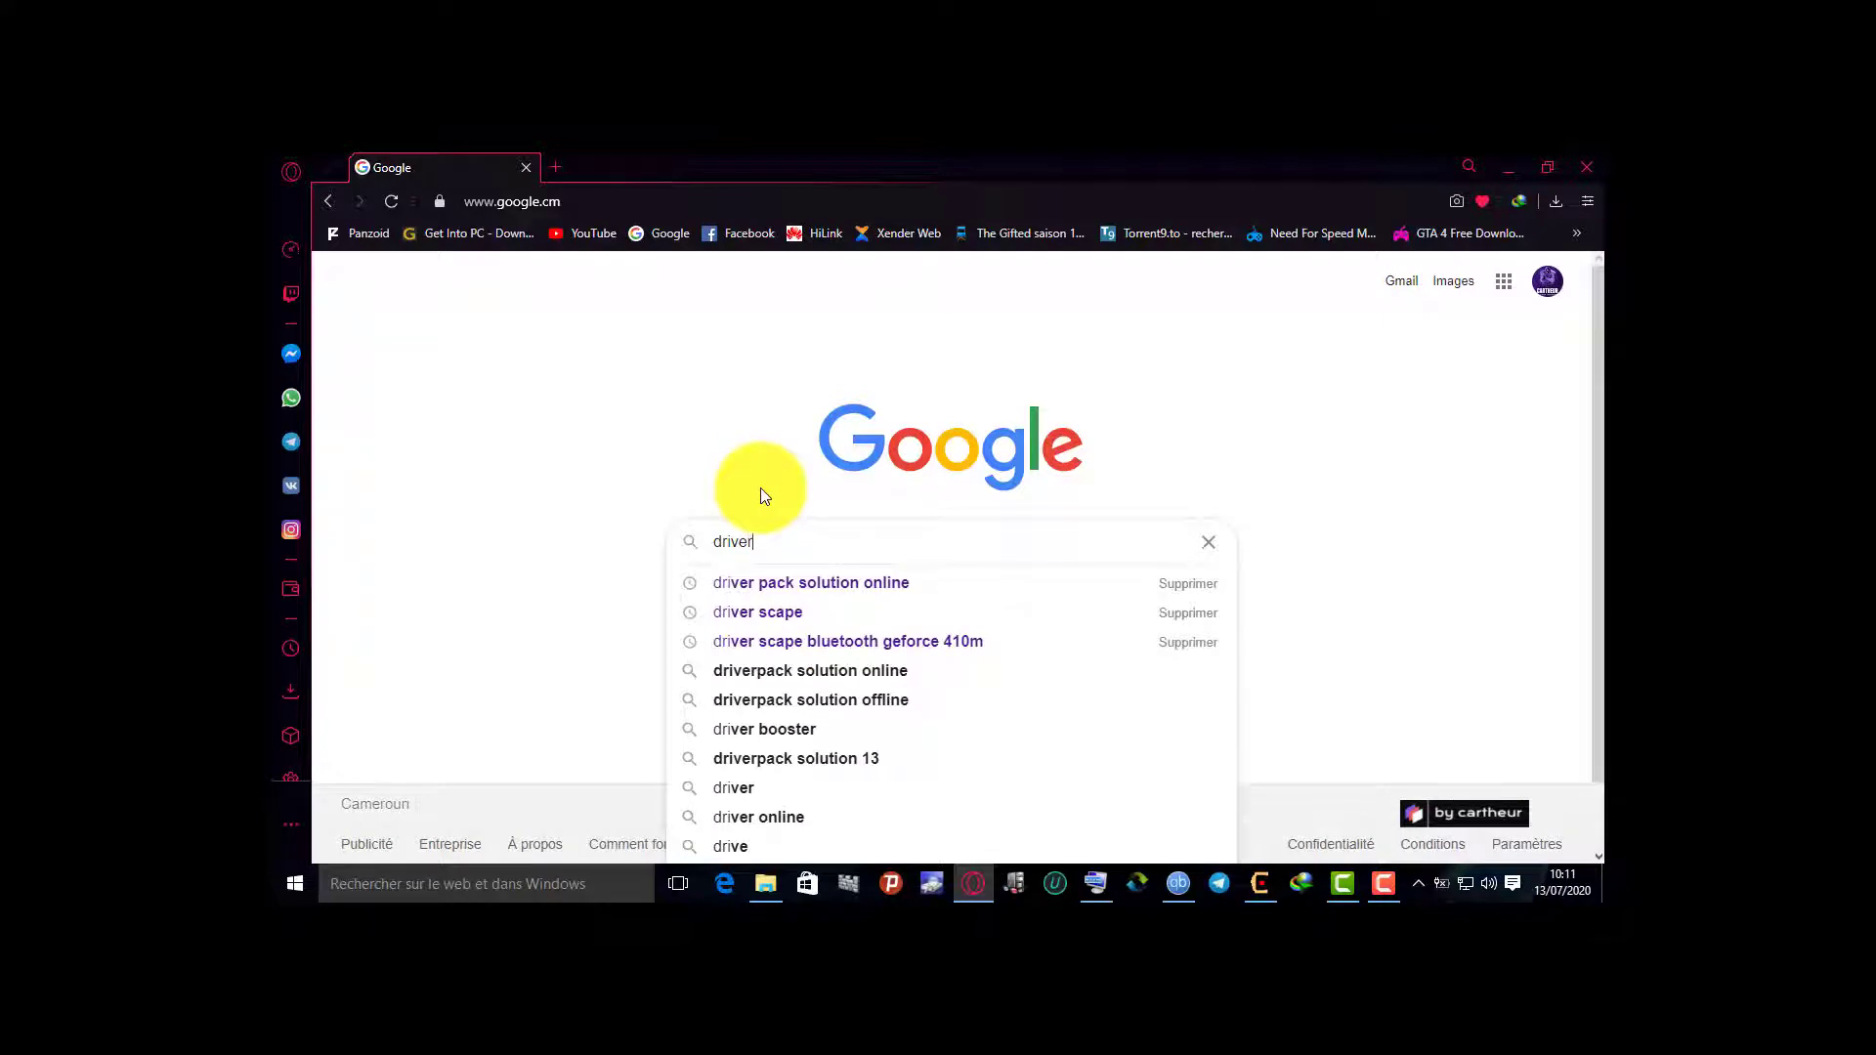
type(" pac")
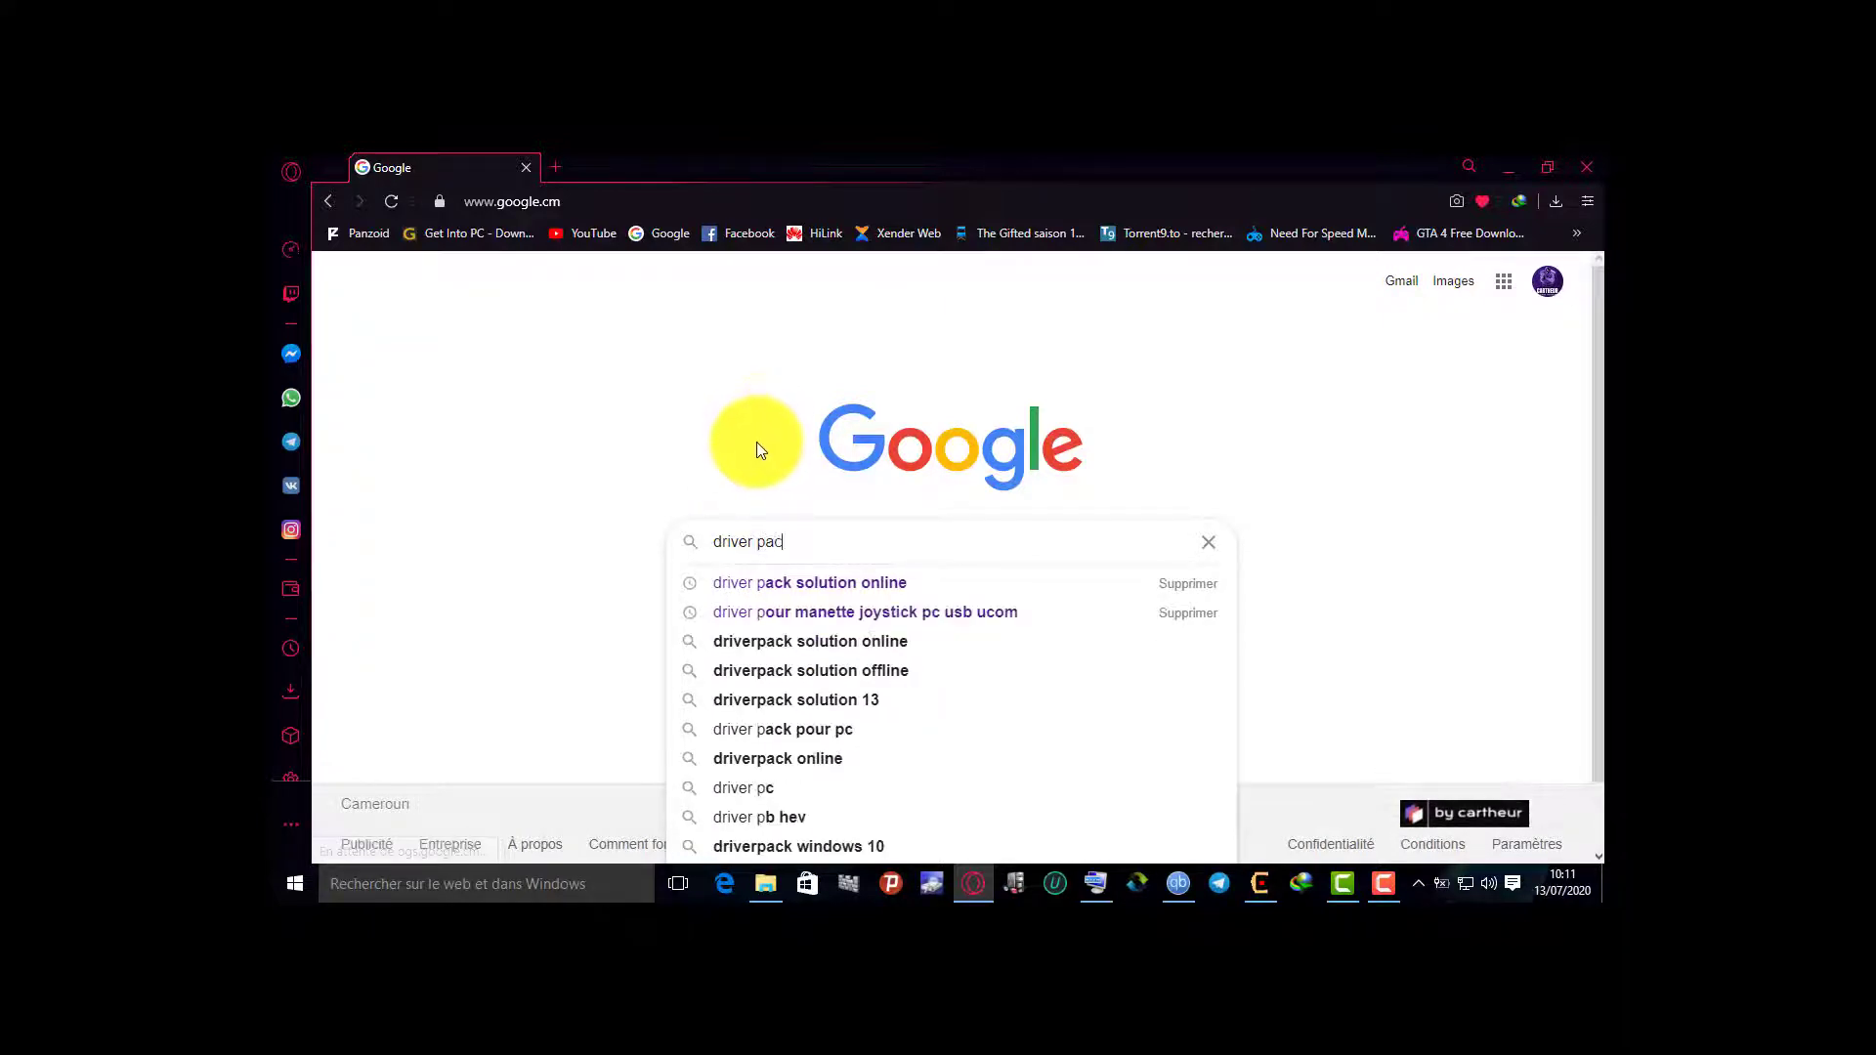
type("t")
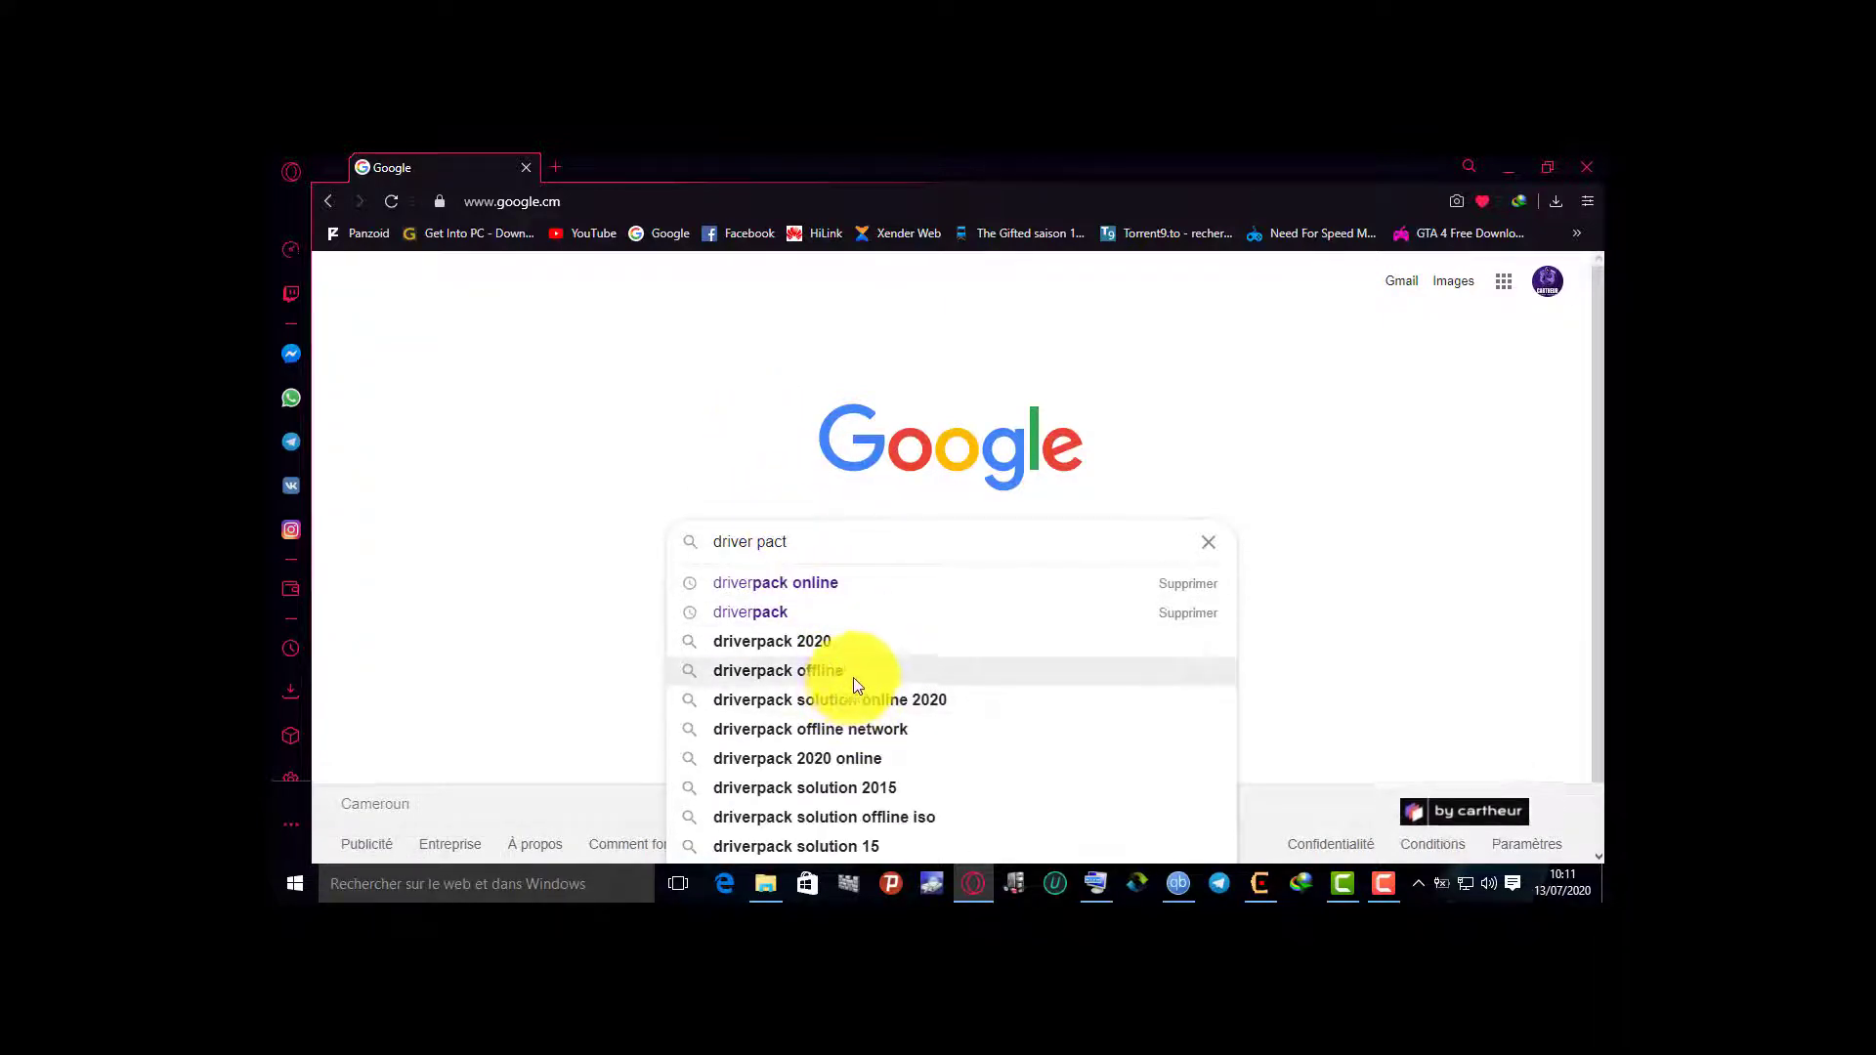
key("BackSpace")
key("BackSpace")
key("BackSpace")
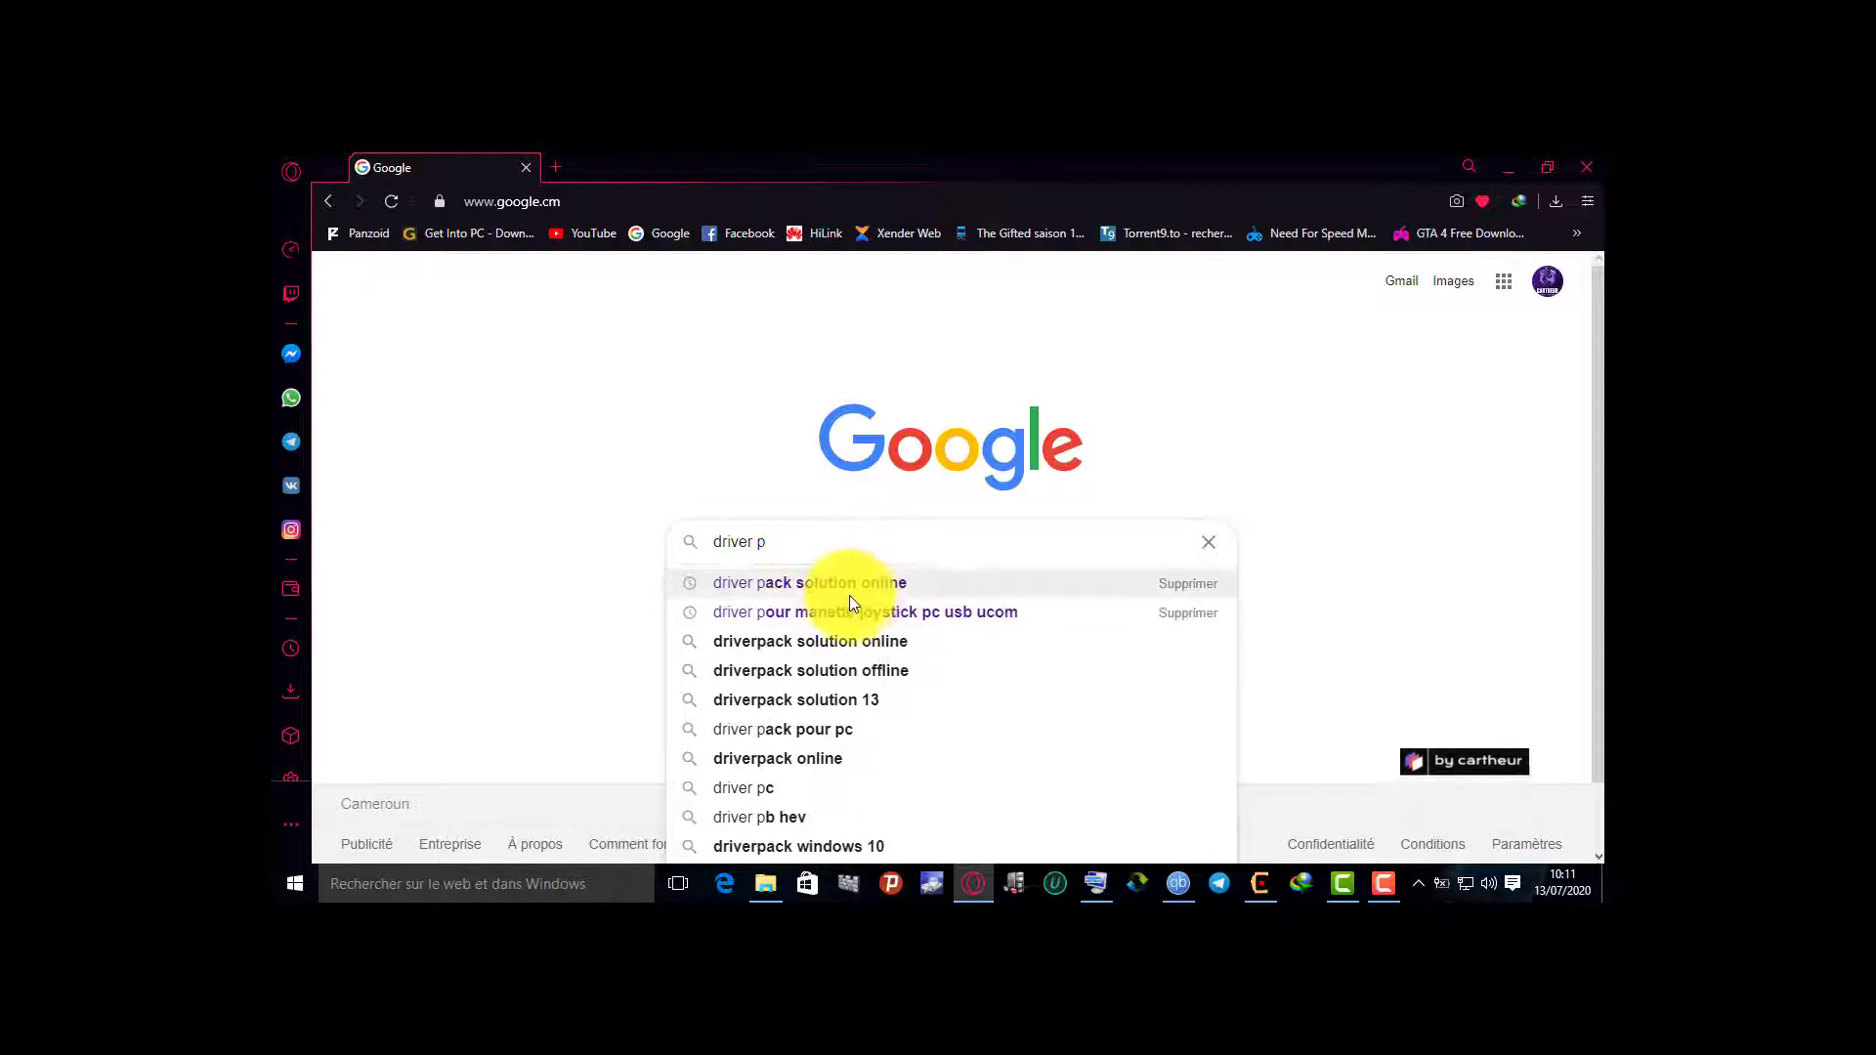
key("BackSpace")
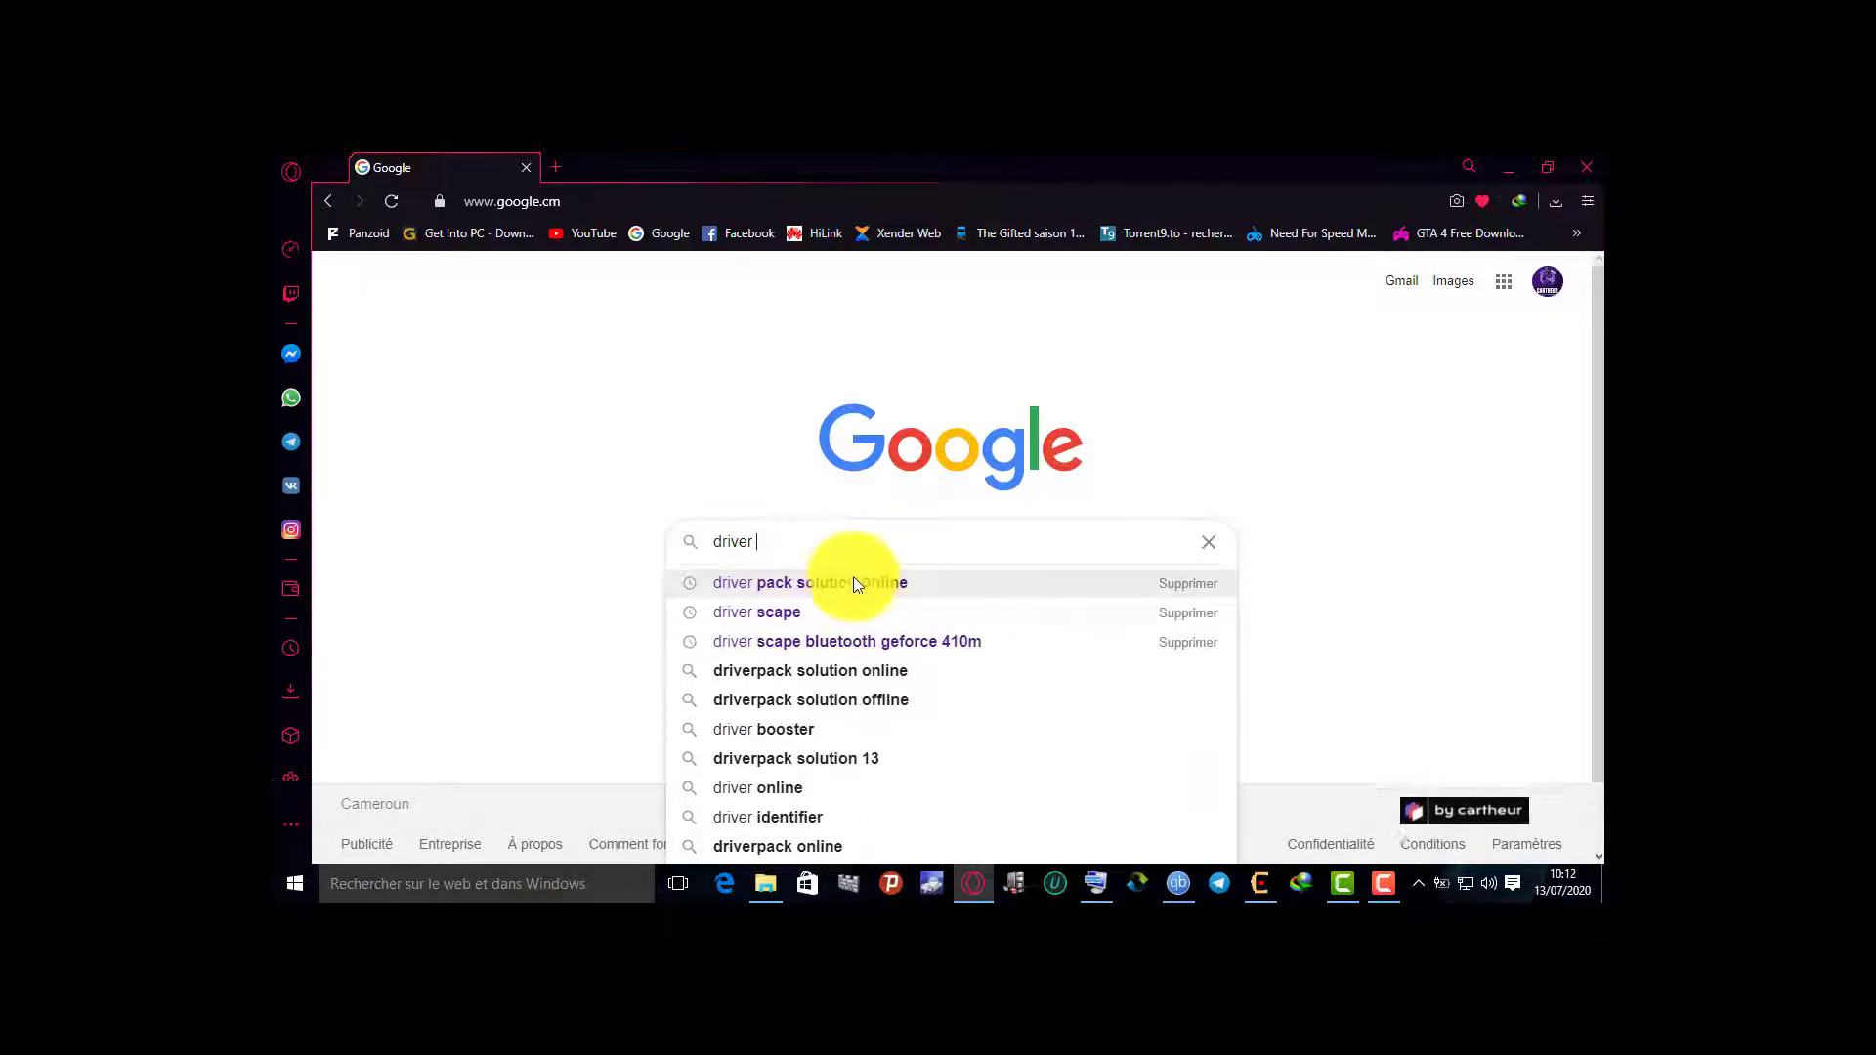
left_click(787, 614)
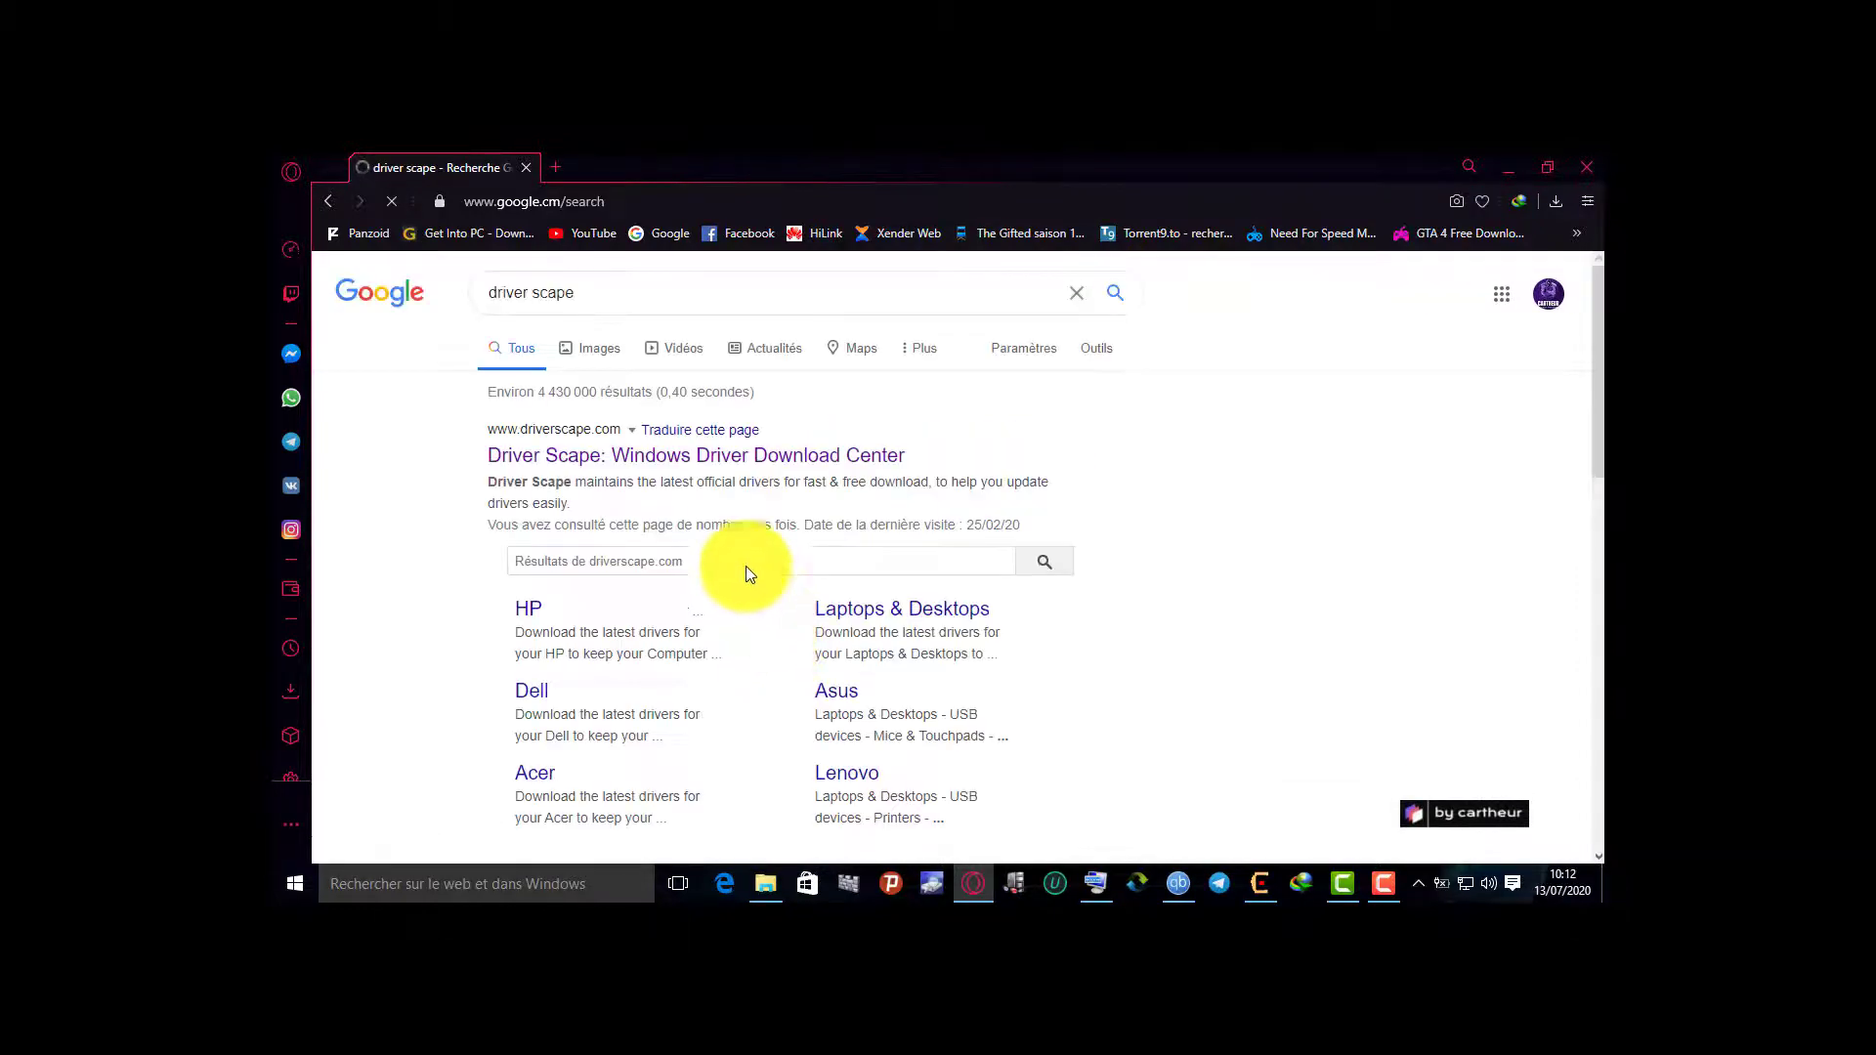
left_click(750, 457)
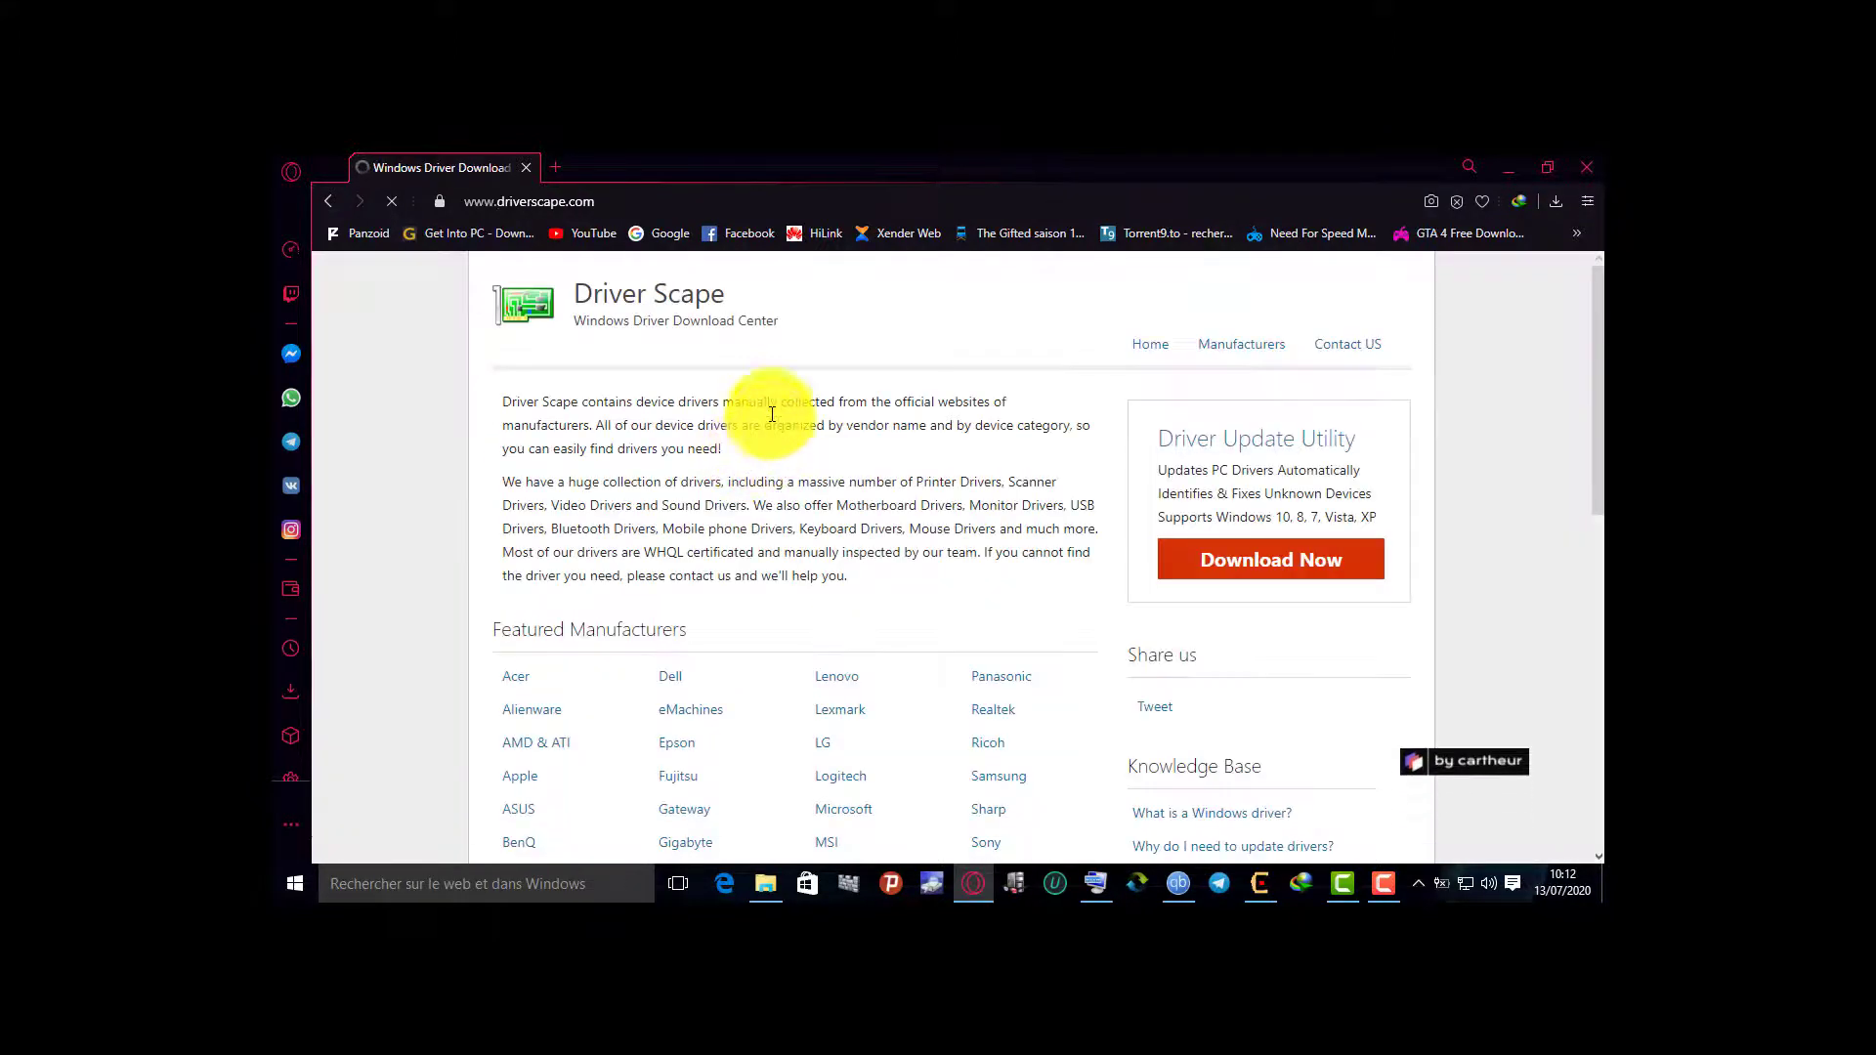
scroll(840, 622, "down", 4)
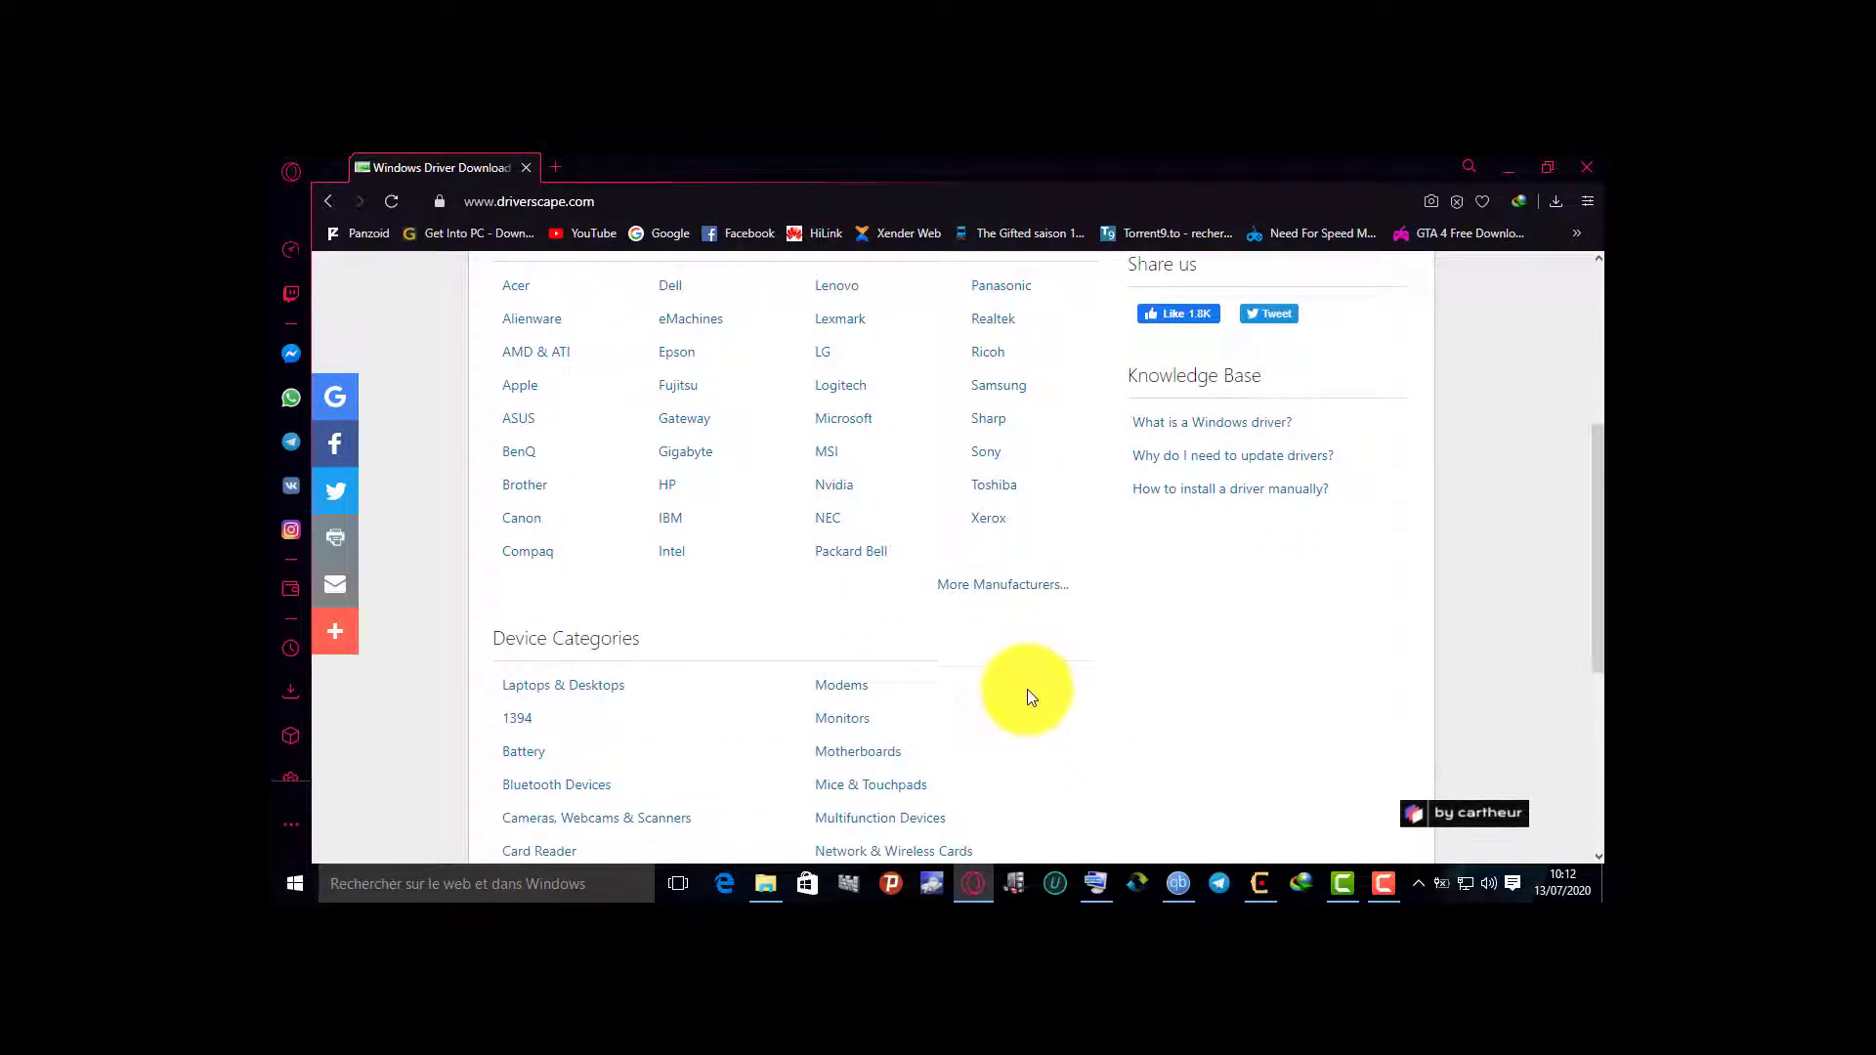
scroll(1024, 689, "up", 4)
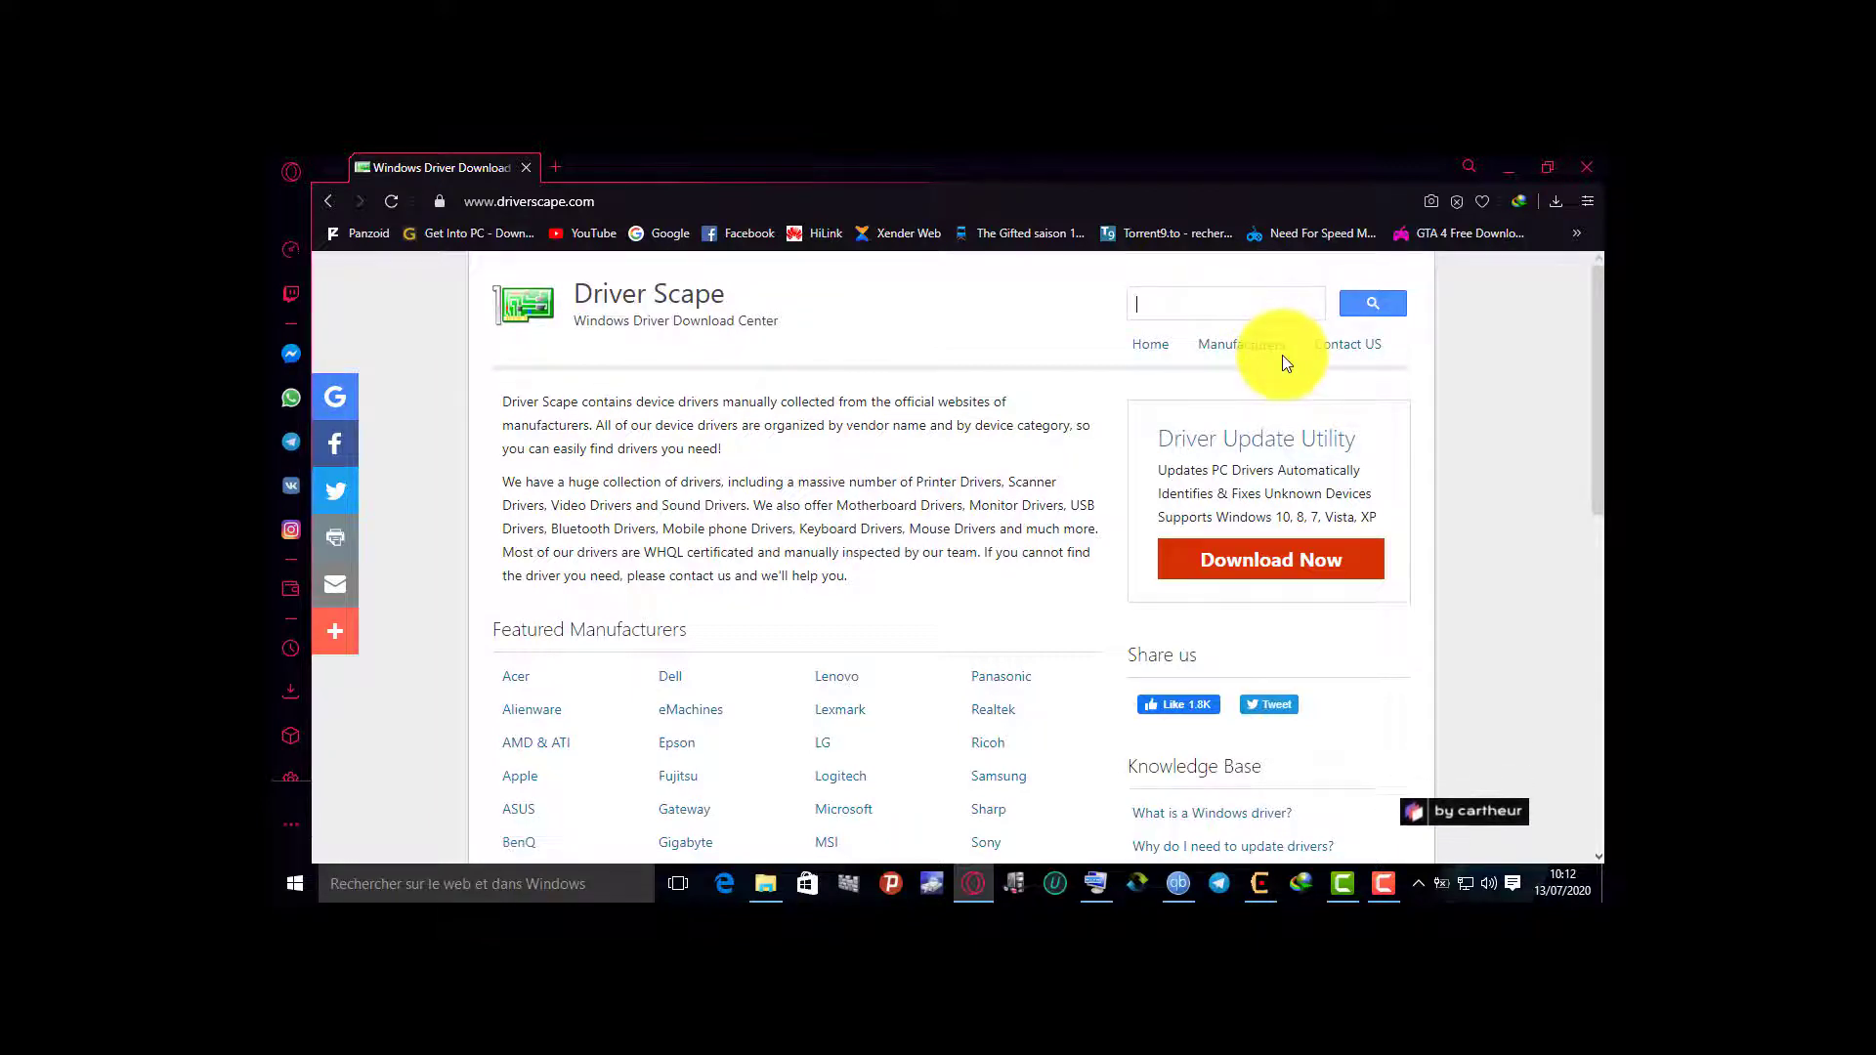
type("itel")
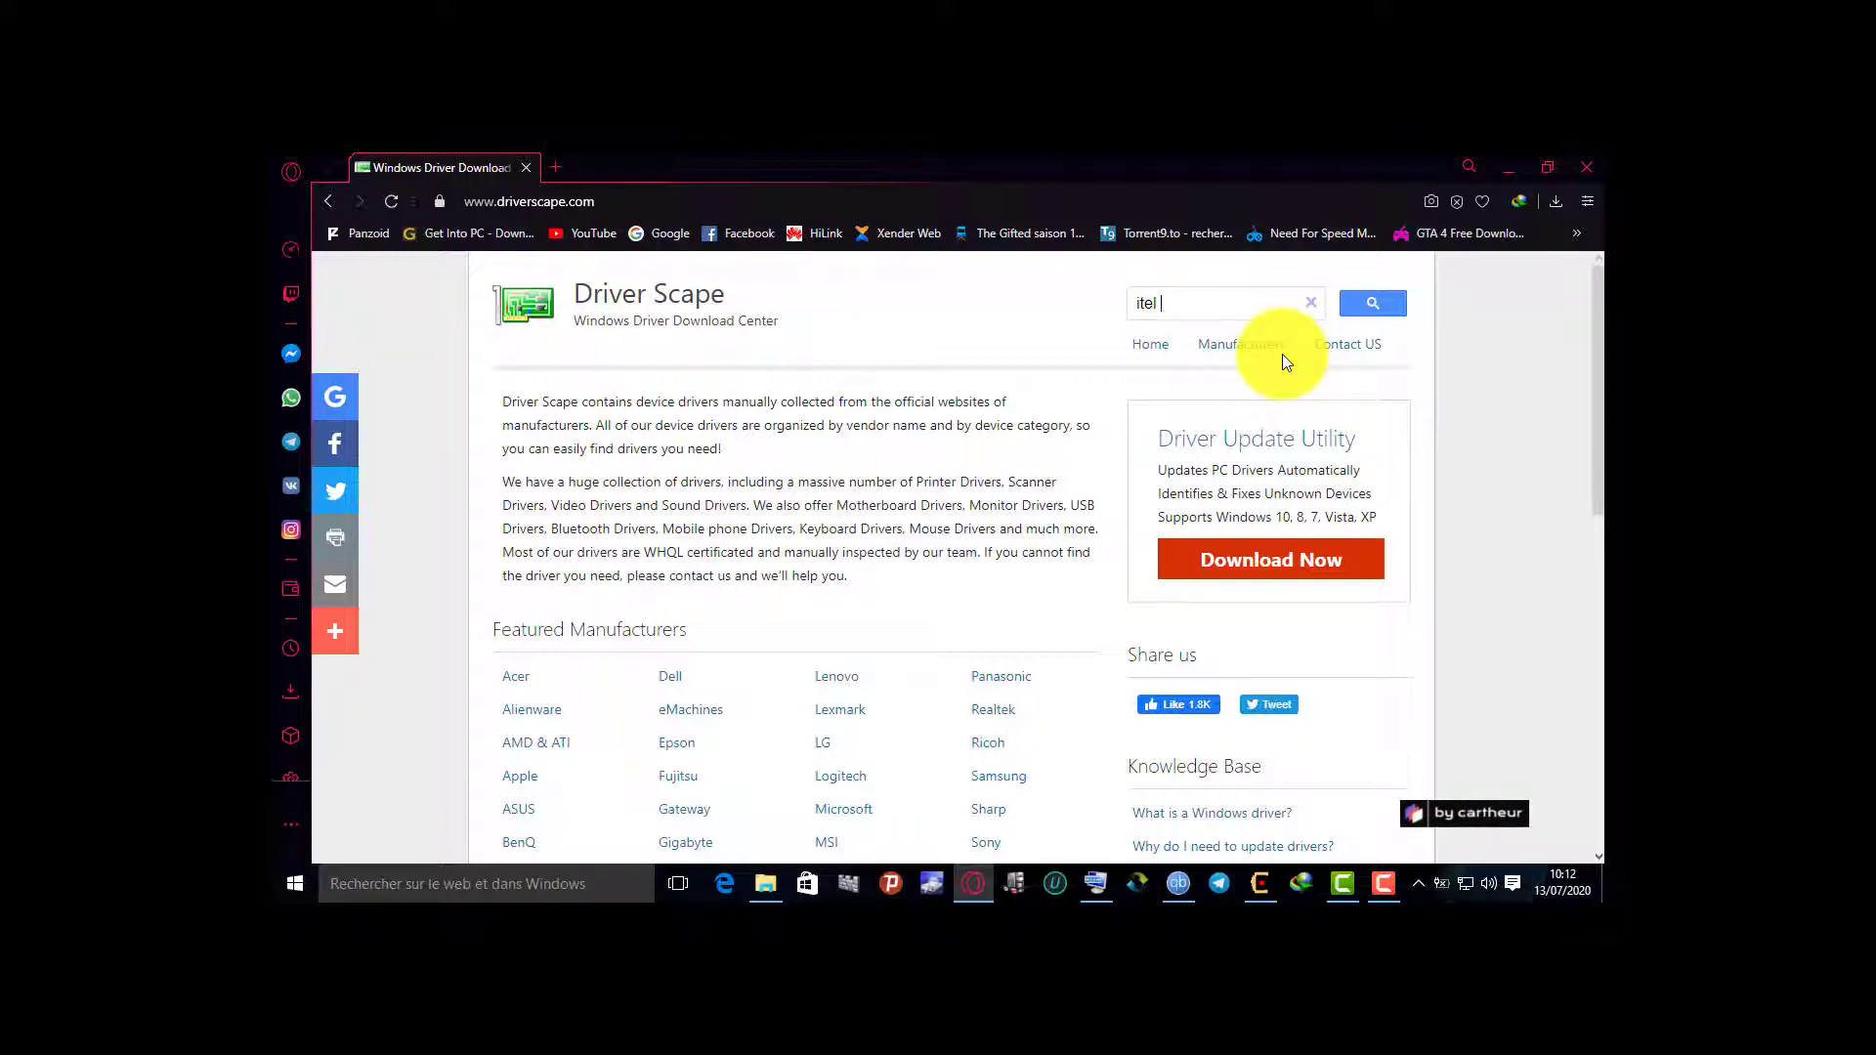
key("BackSpace")
key("BackSpace")
key("BackSpace")
key("BackSpace")
key("BackSpace")
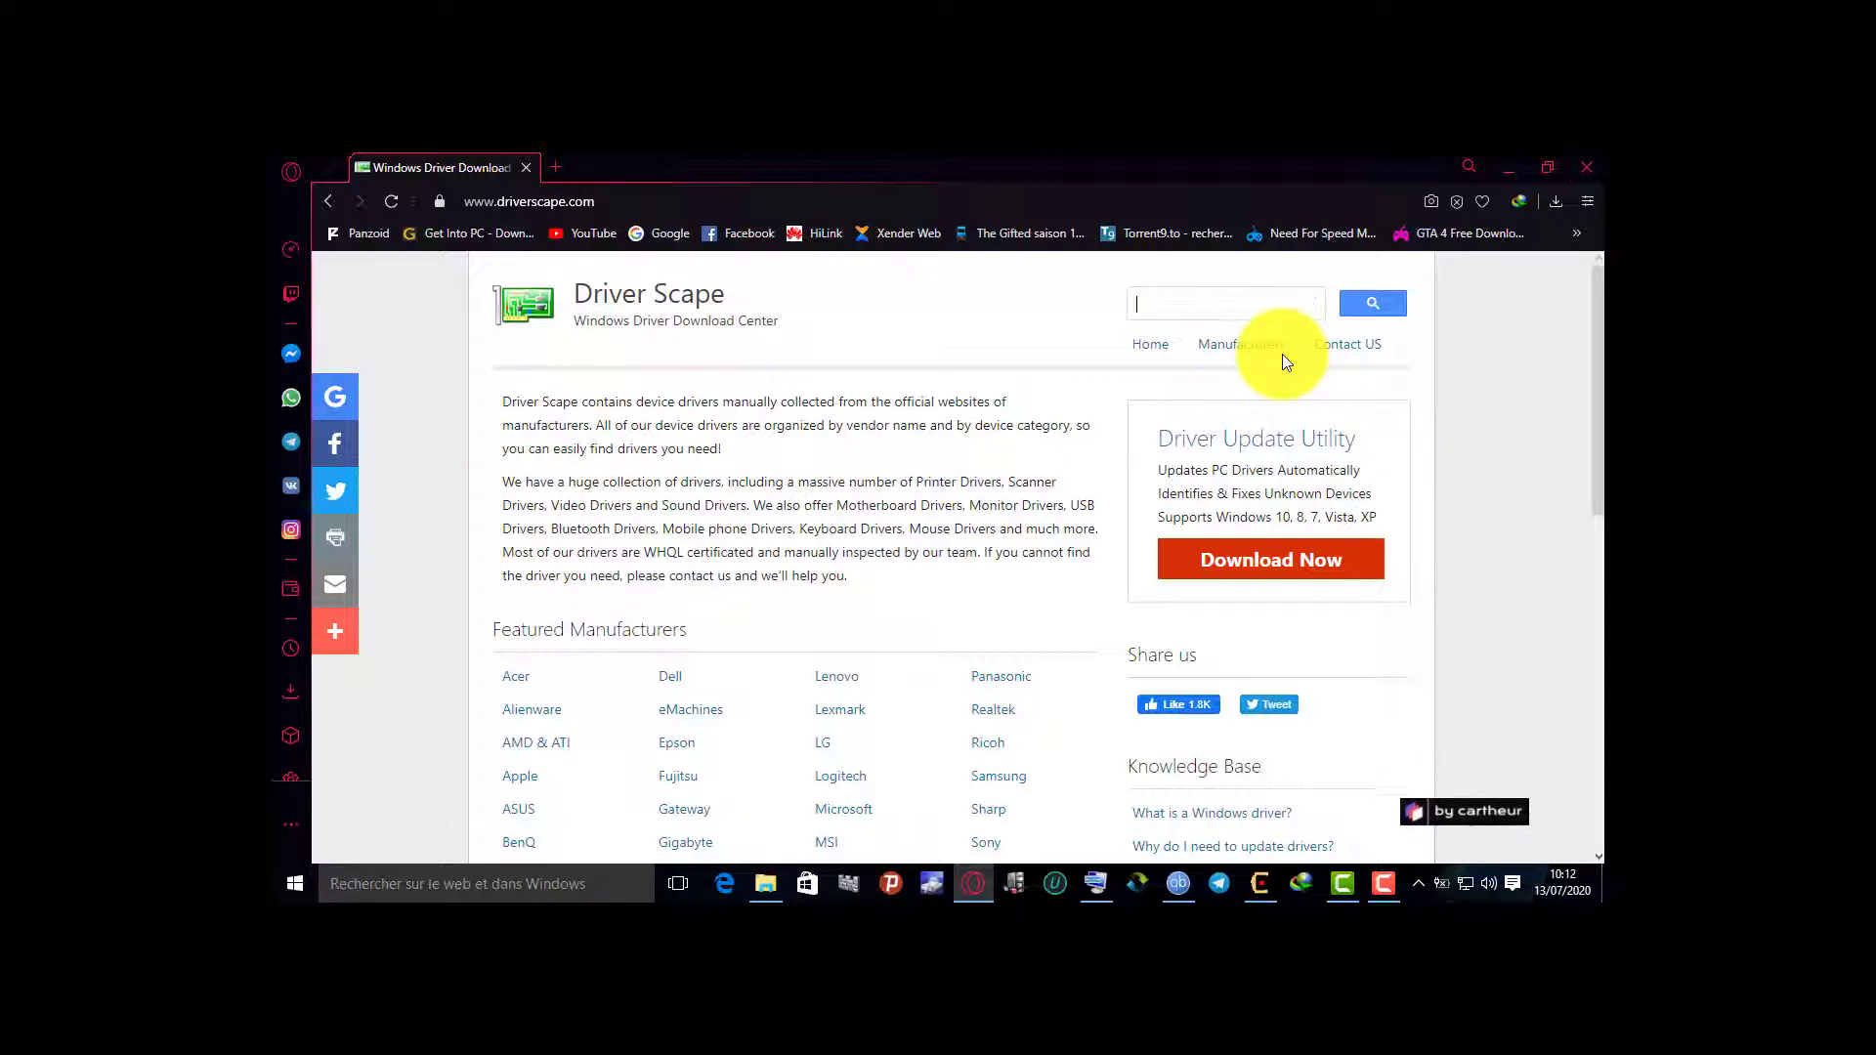
Search the Driver Scape site for "amd radeon 7600m"
type("amd ra")
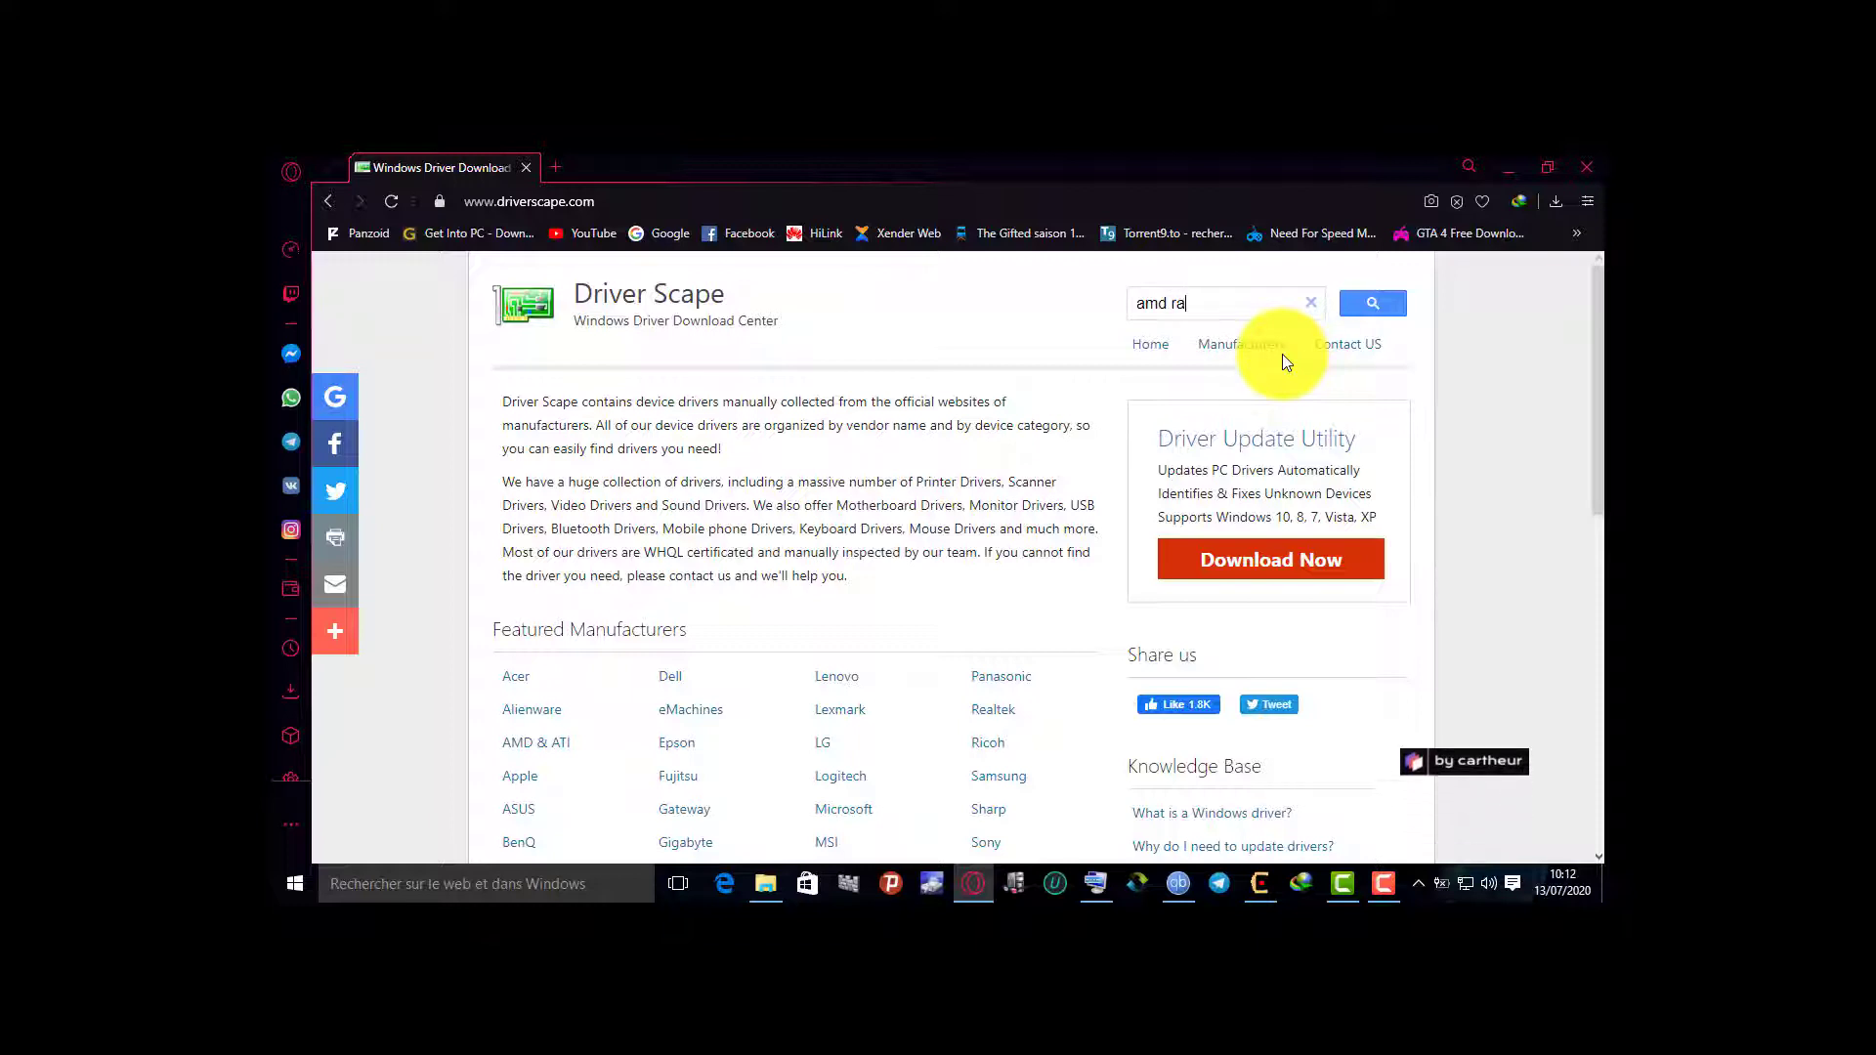
type("deon ")
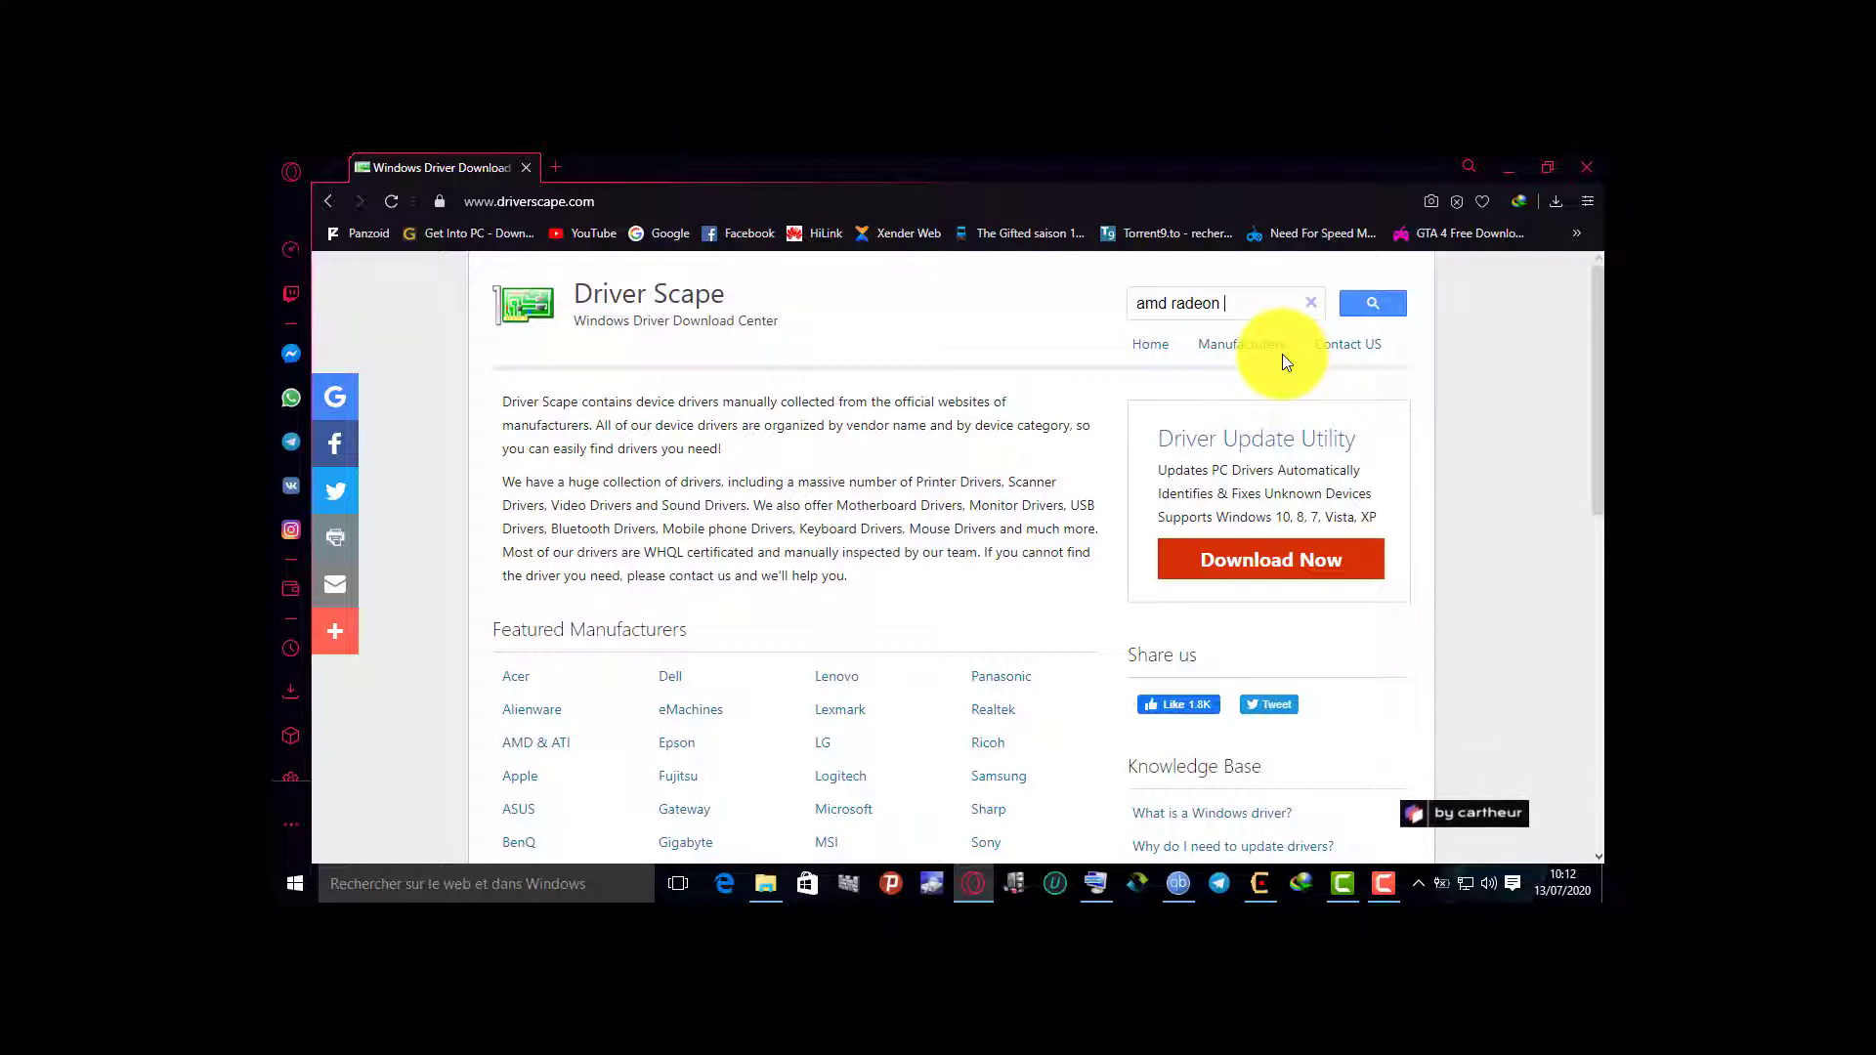
type("7600m")
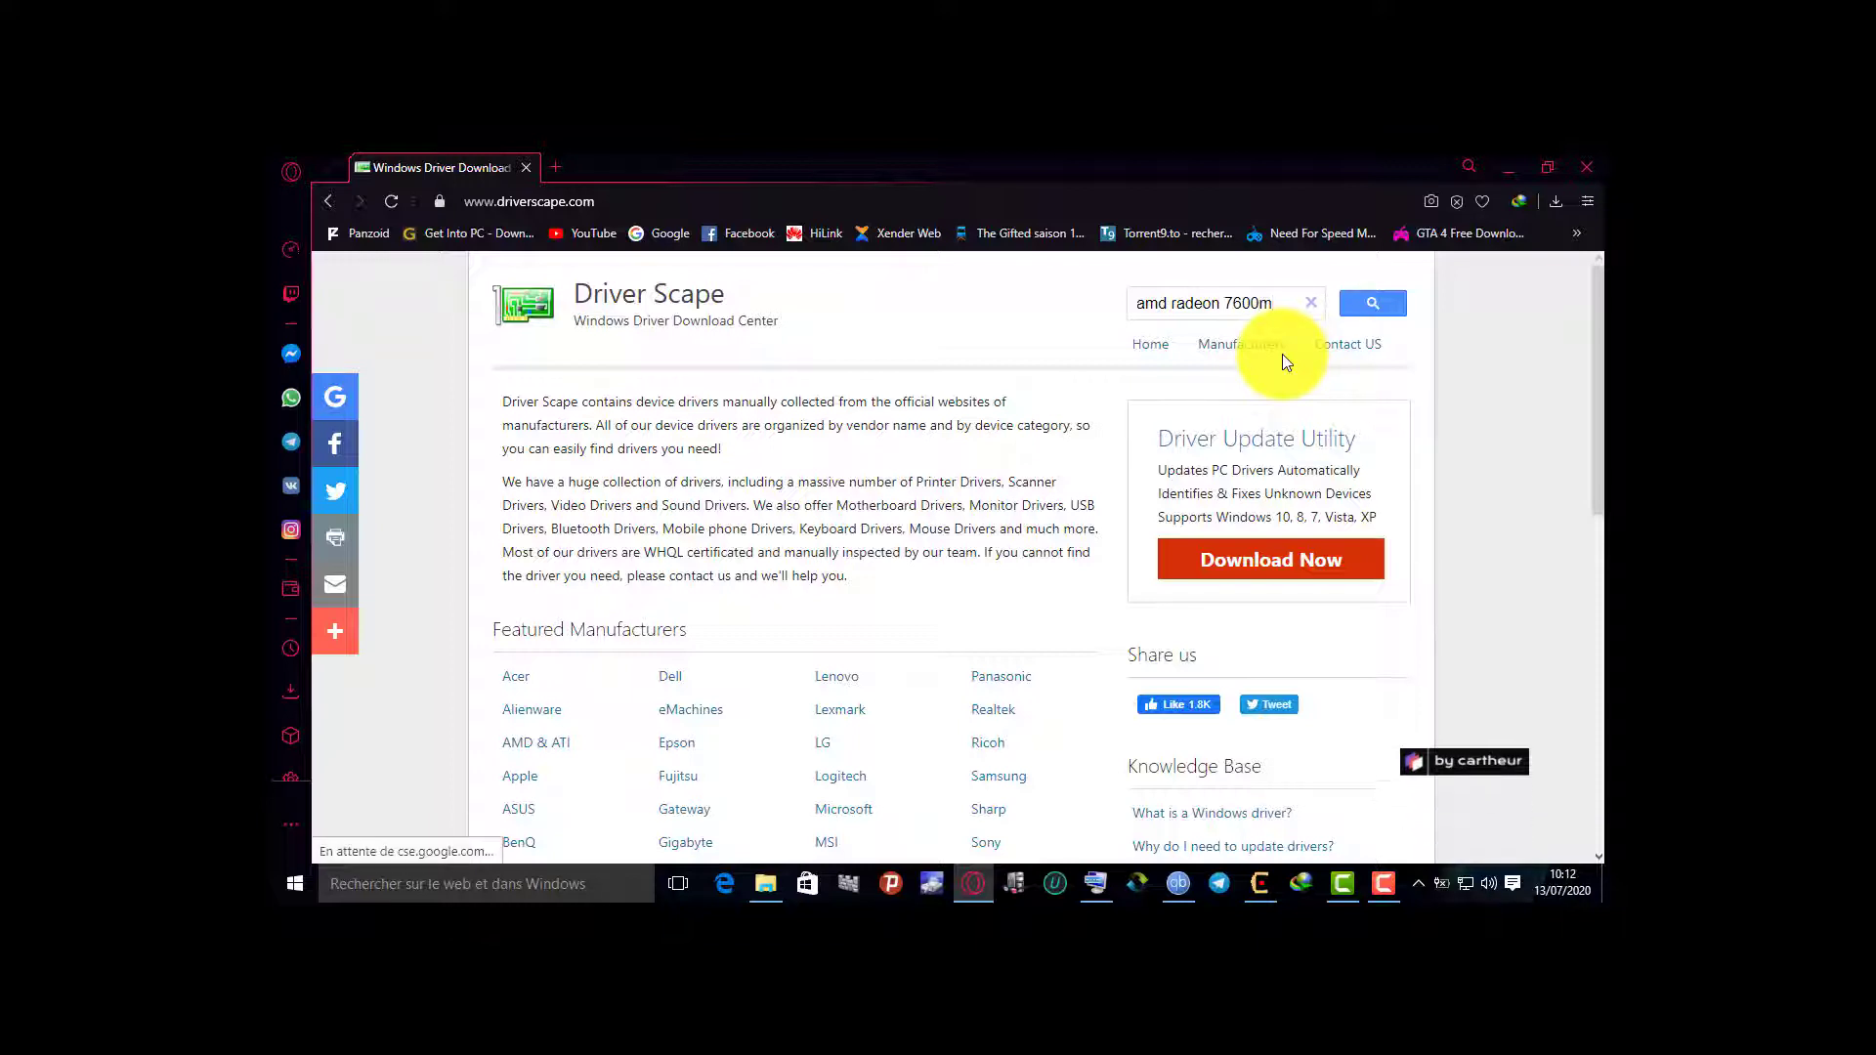
key("Return")
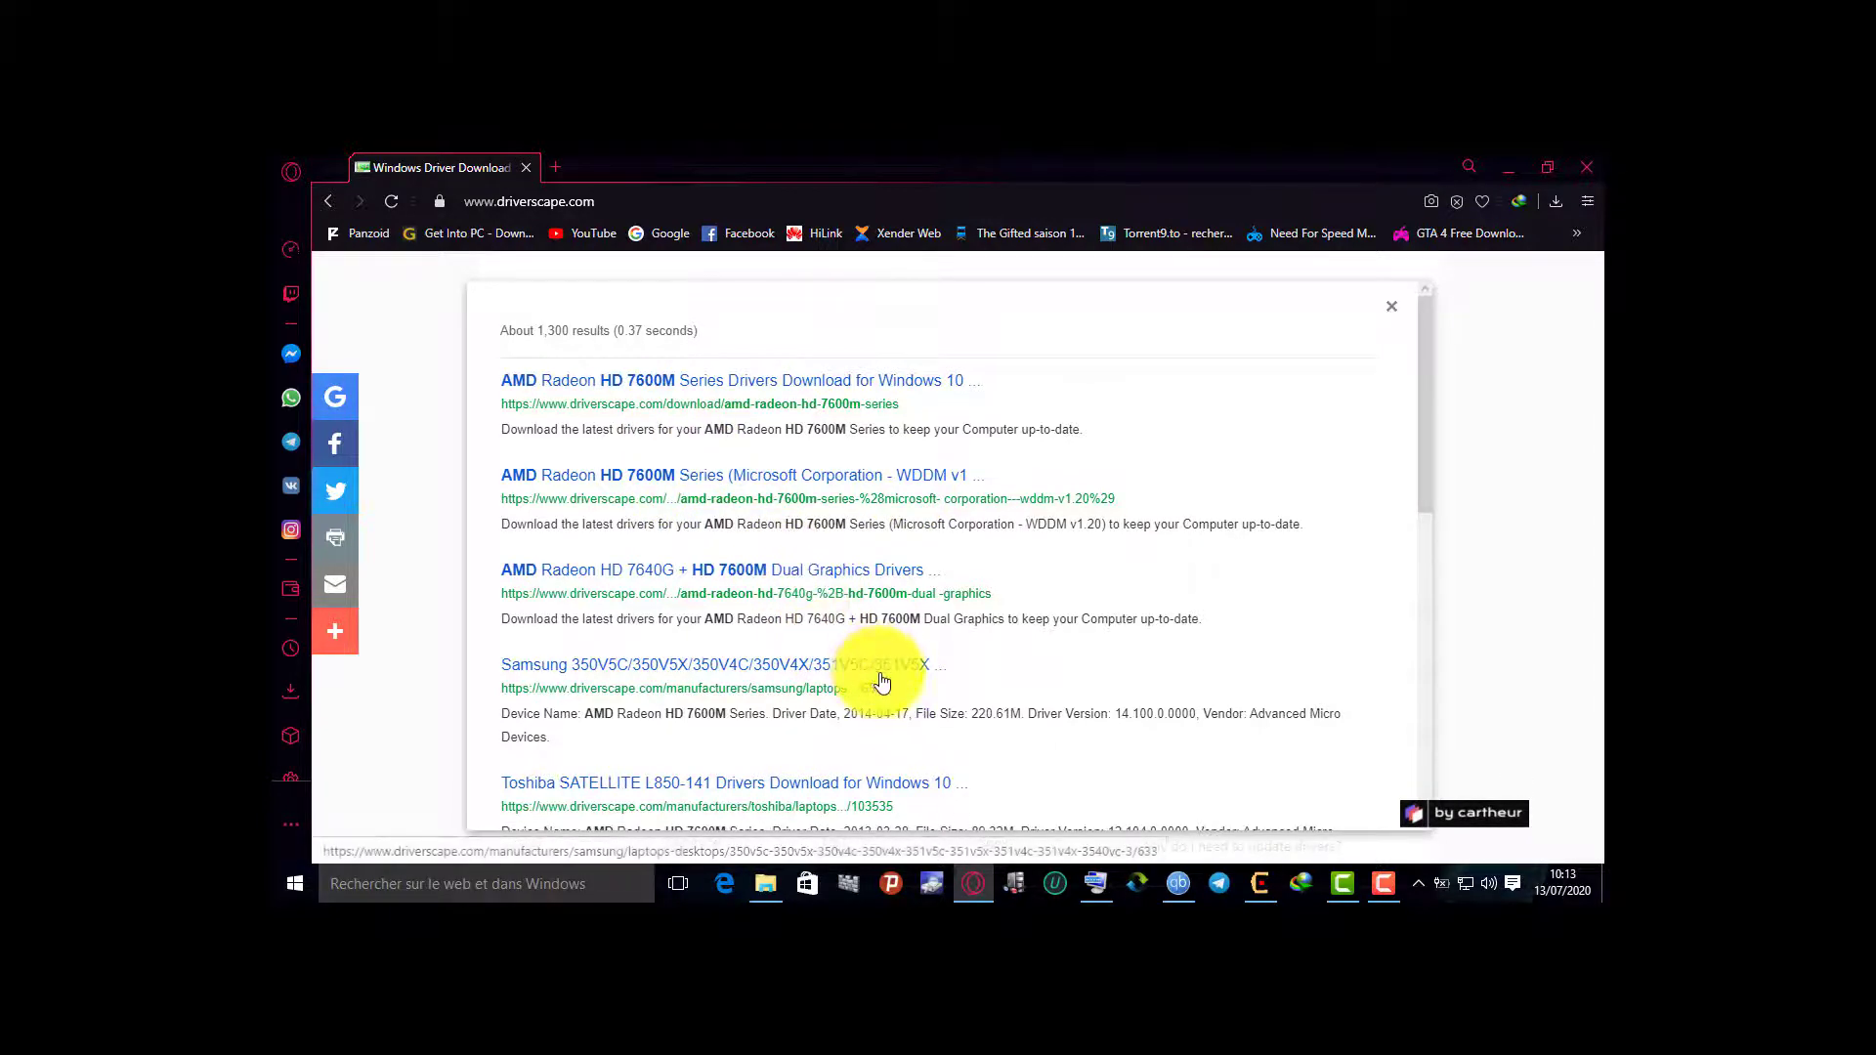
Open the AMD Radeon HD 7600M Series Drivers Download page from the search results and bring it to view
scroll(928, 711, "down", 1)
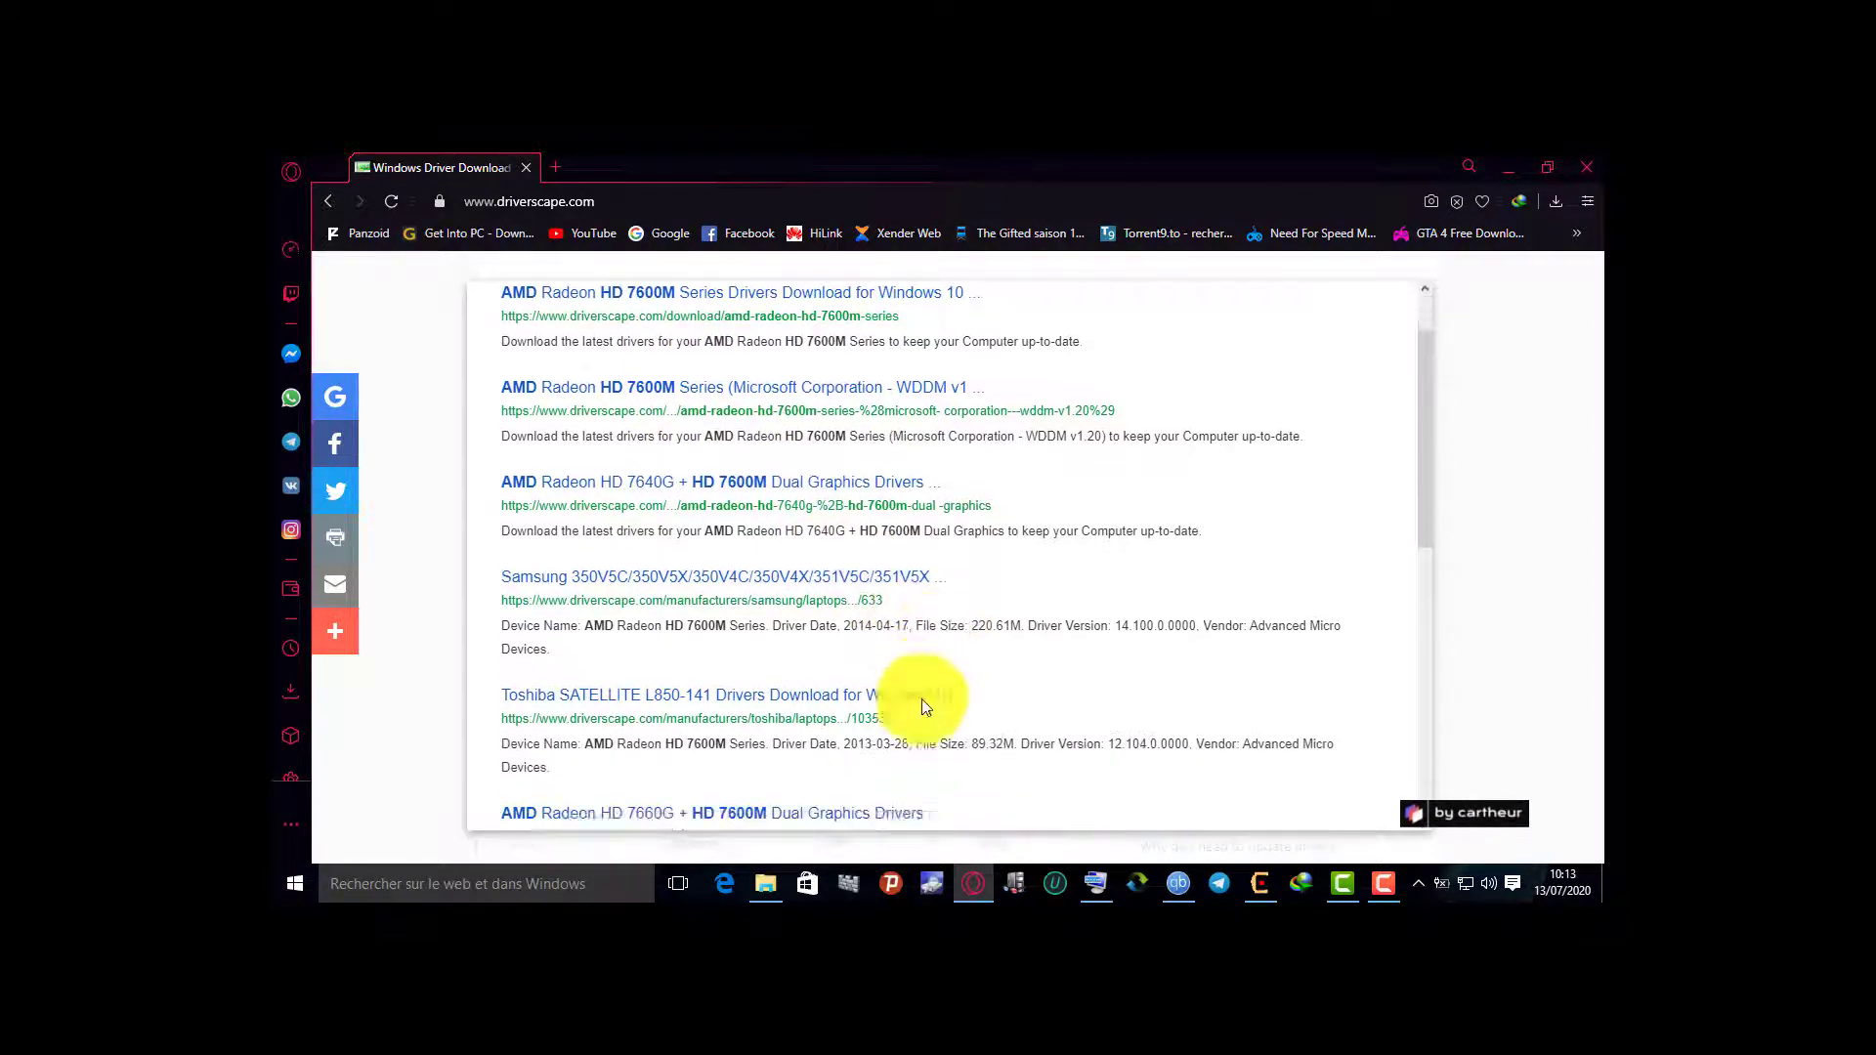
scroll(770, 400, "up", 1)
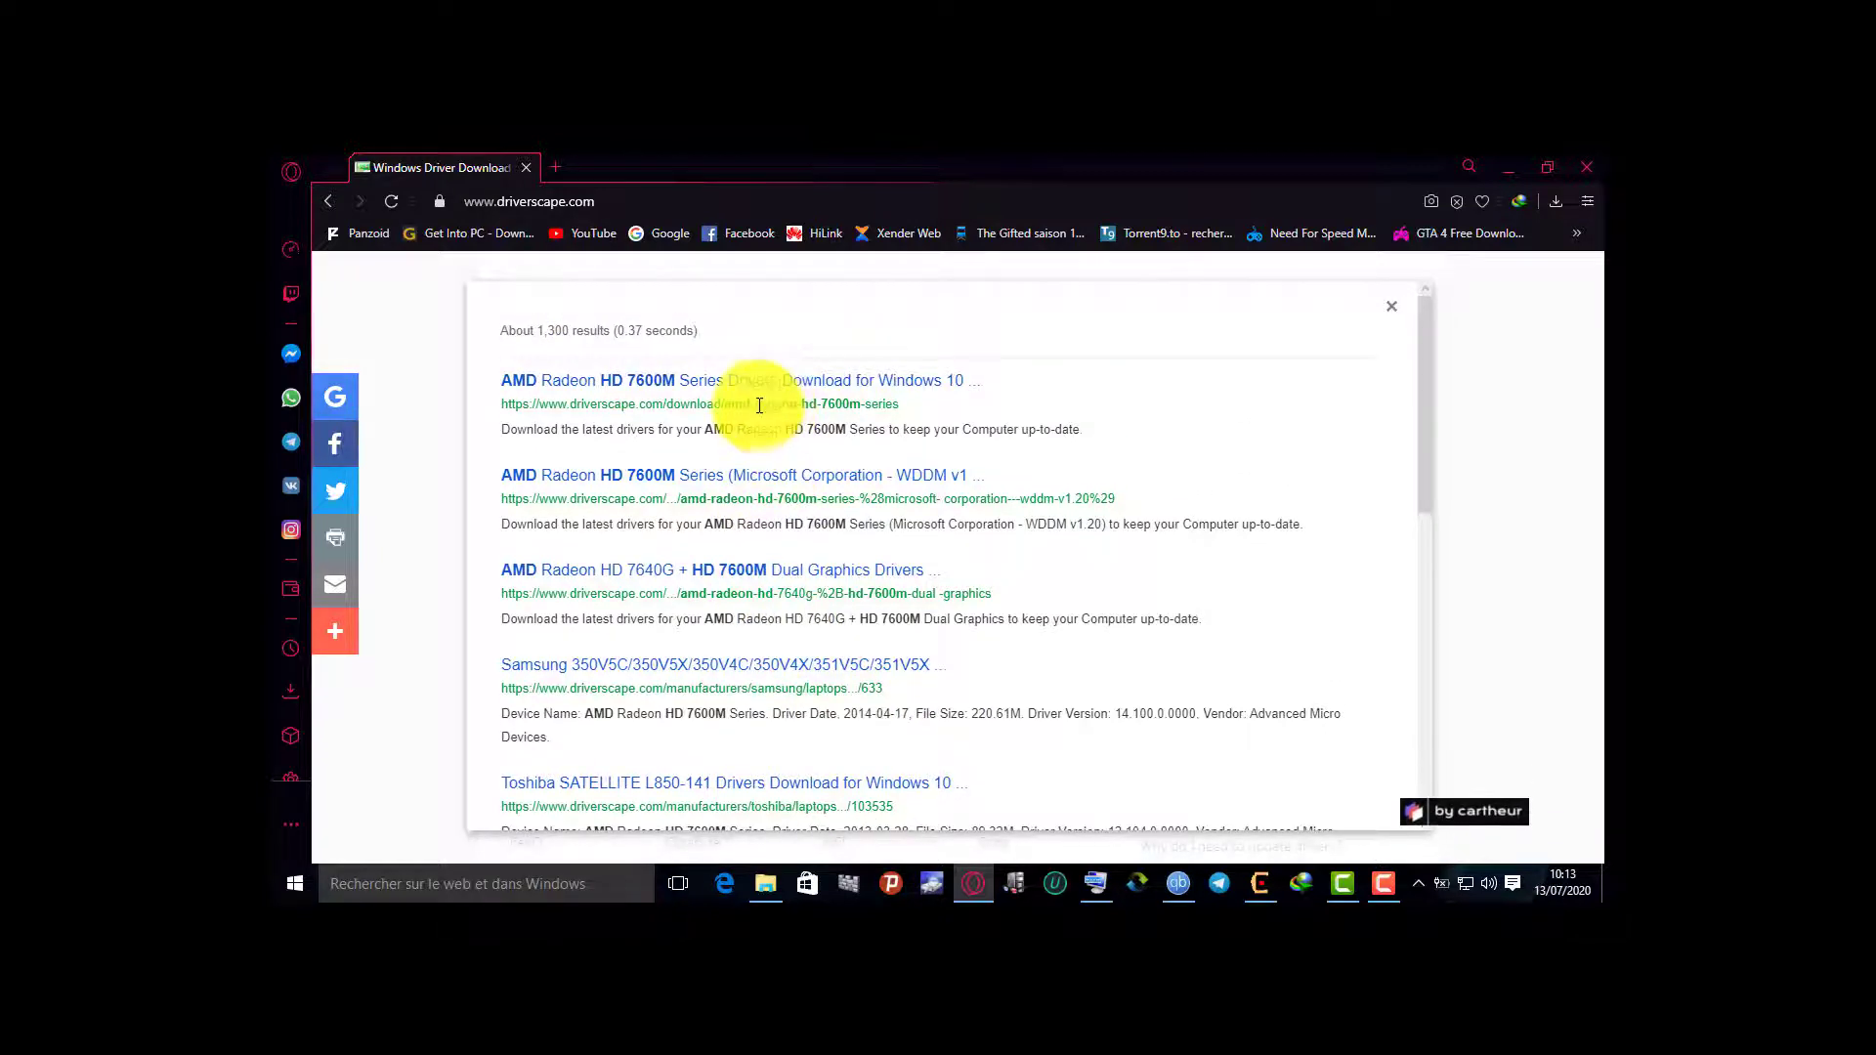
left_click(767, 391)
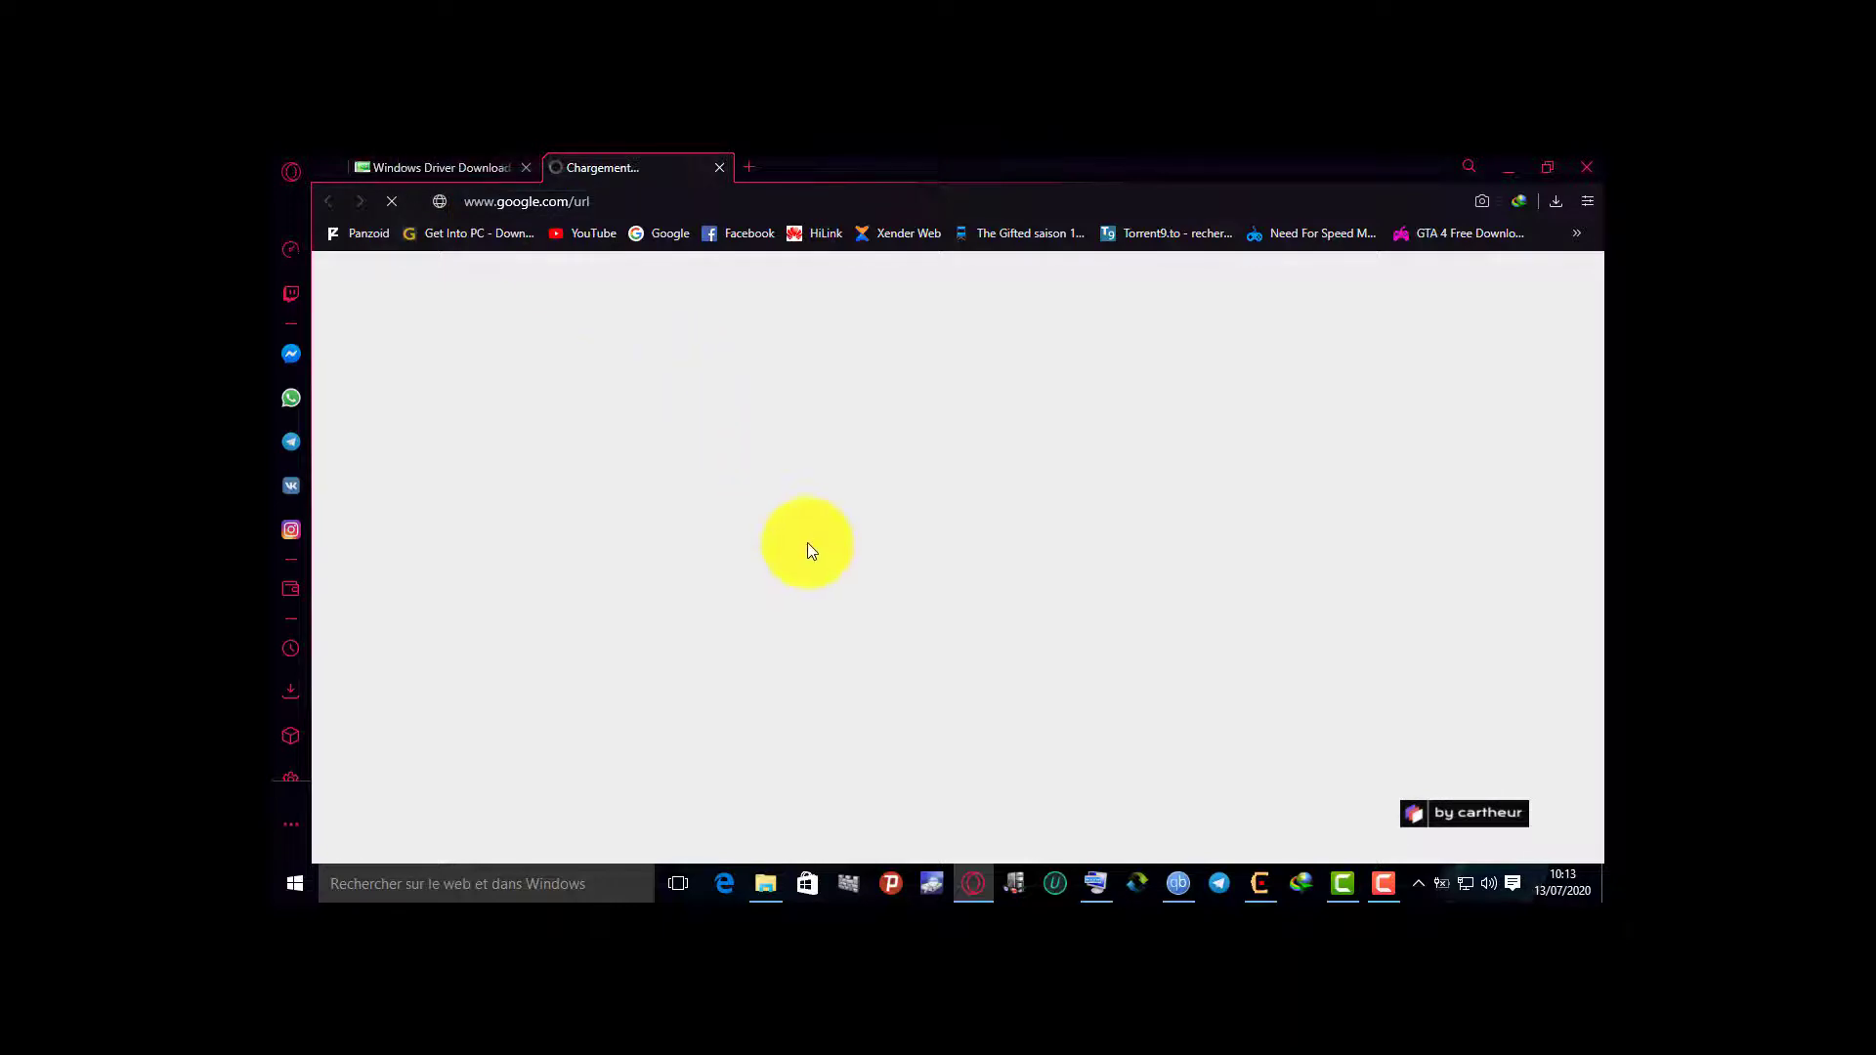
left_click(418, 156)
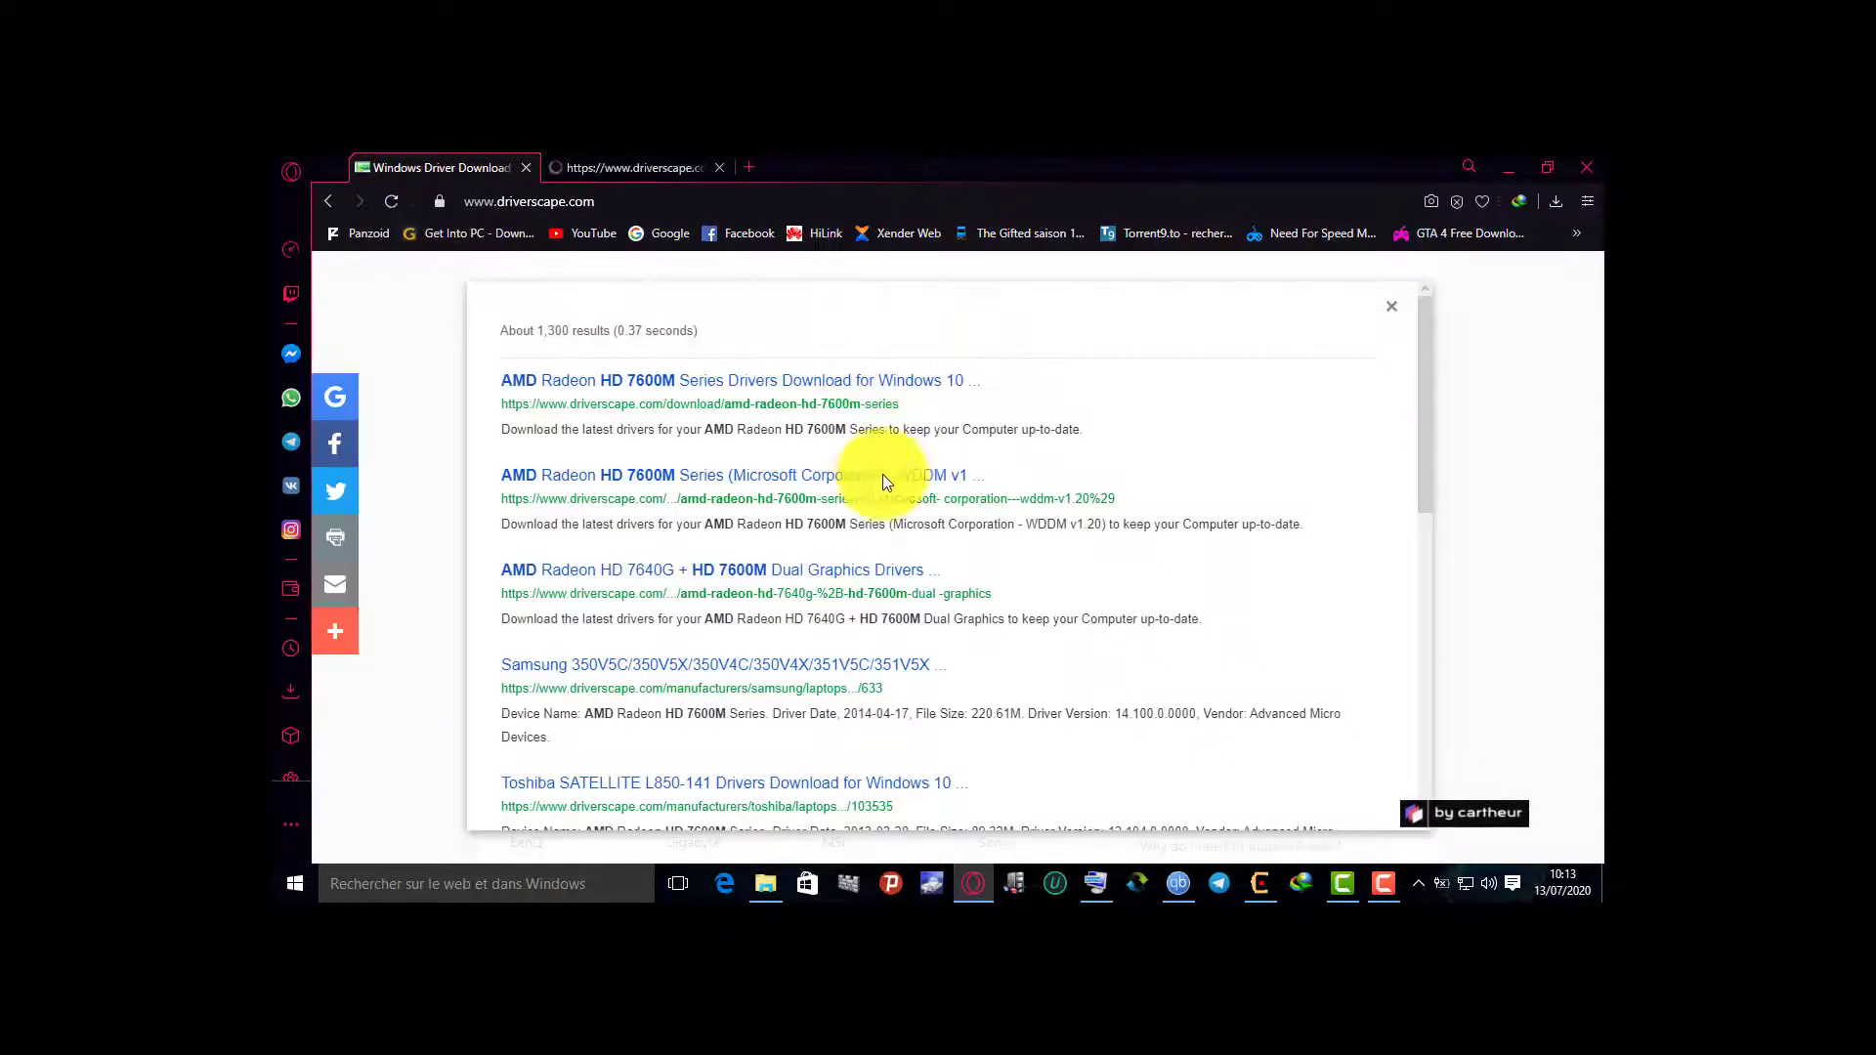
left_click(601, 164)
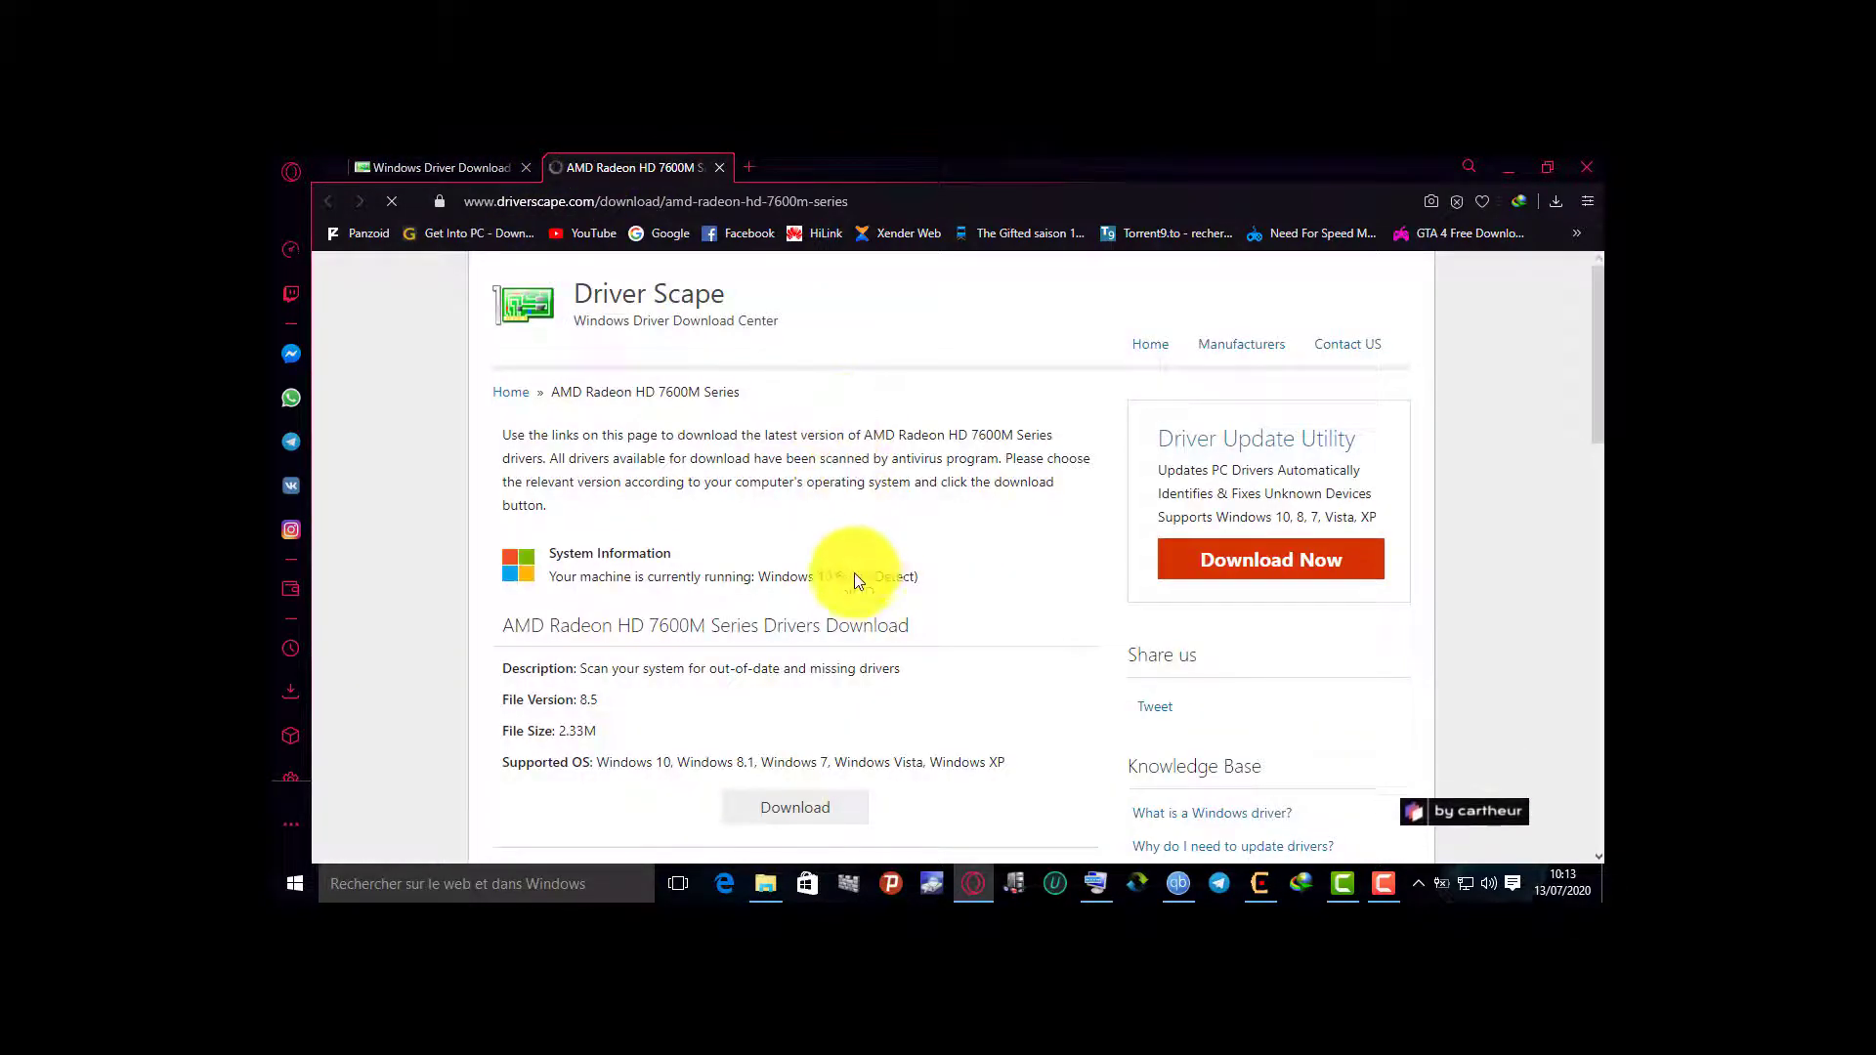
Examine the AMD Radeon HD 7600M Series driver versions, release dates, file sizes and supported Windows versions offered for download
scroll(857, 567, "down", 2)
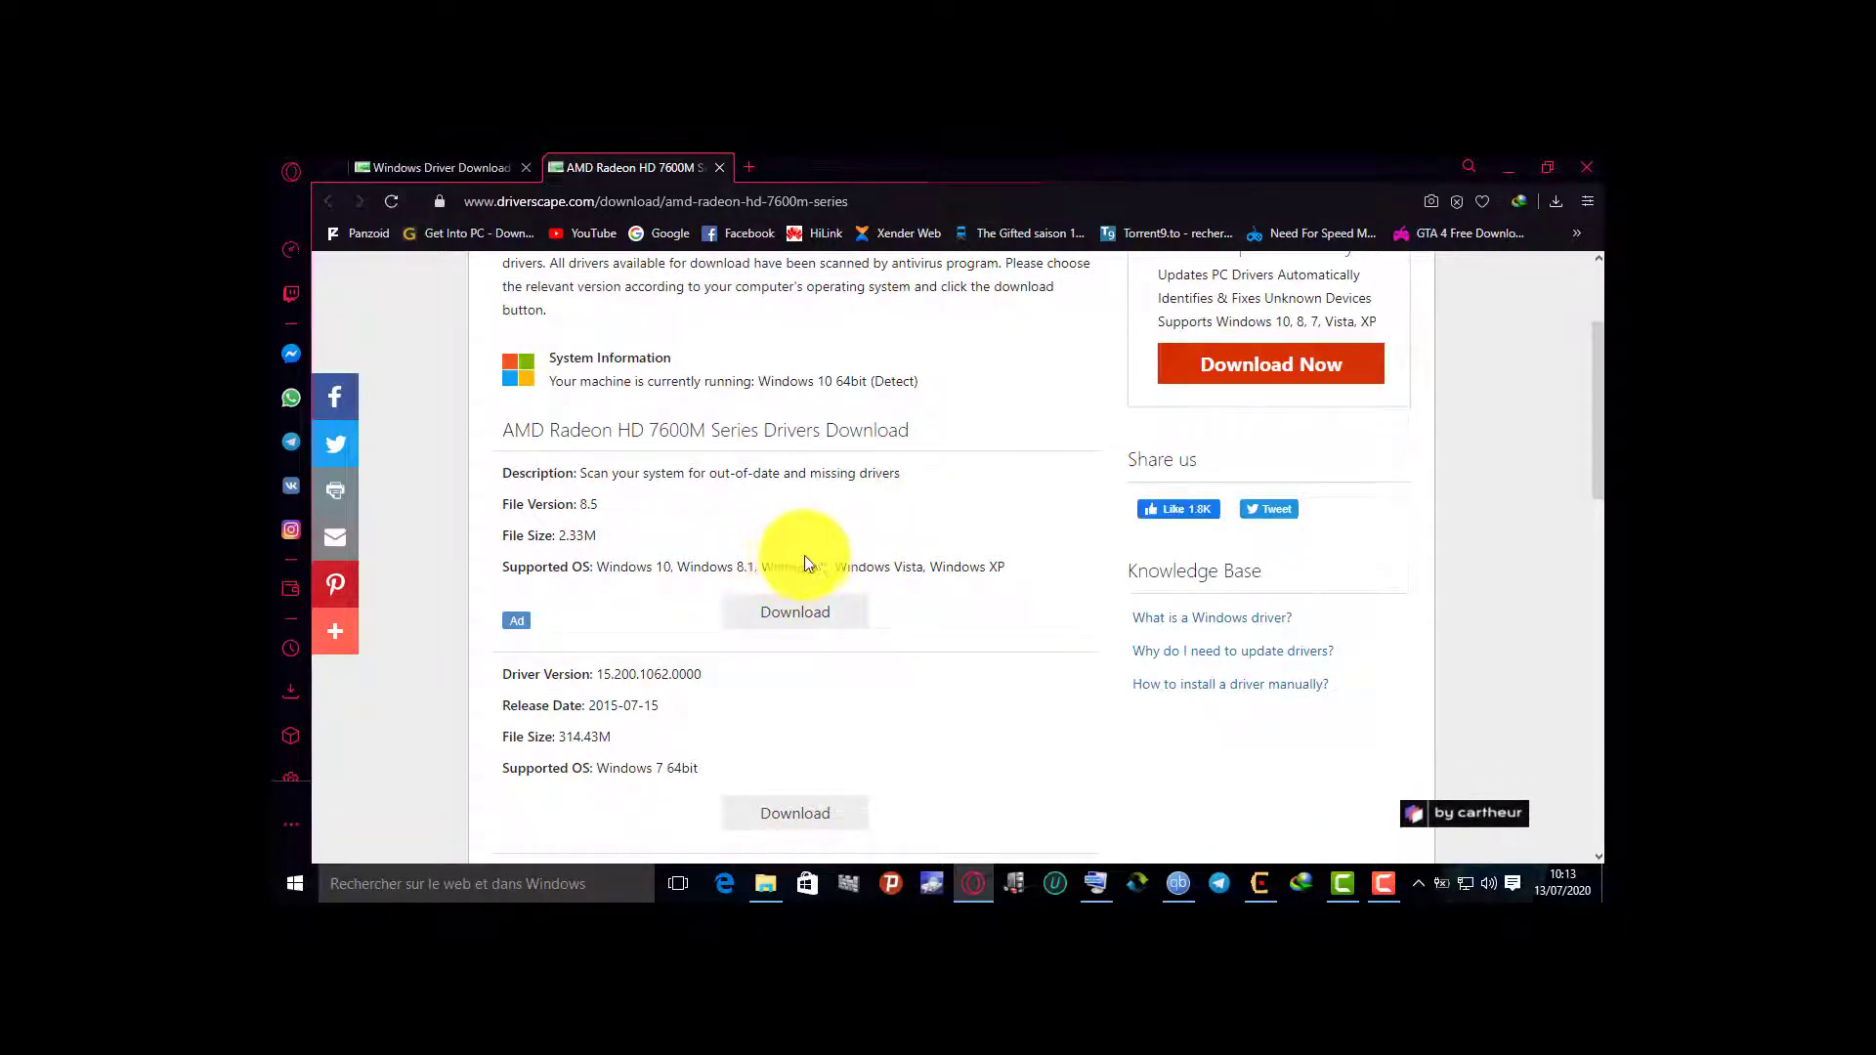
scroll(810, 555, "down", 1)
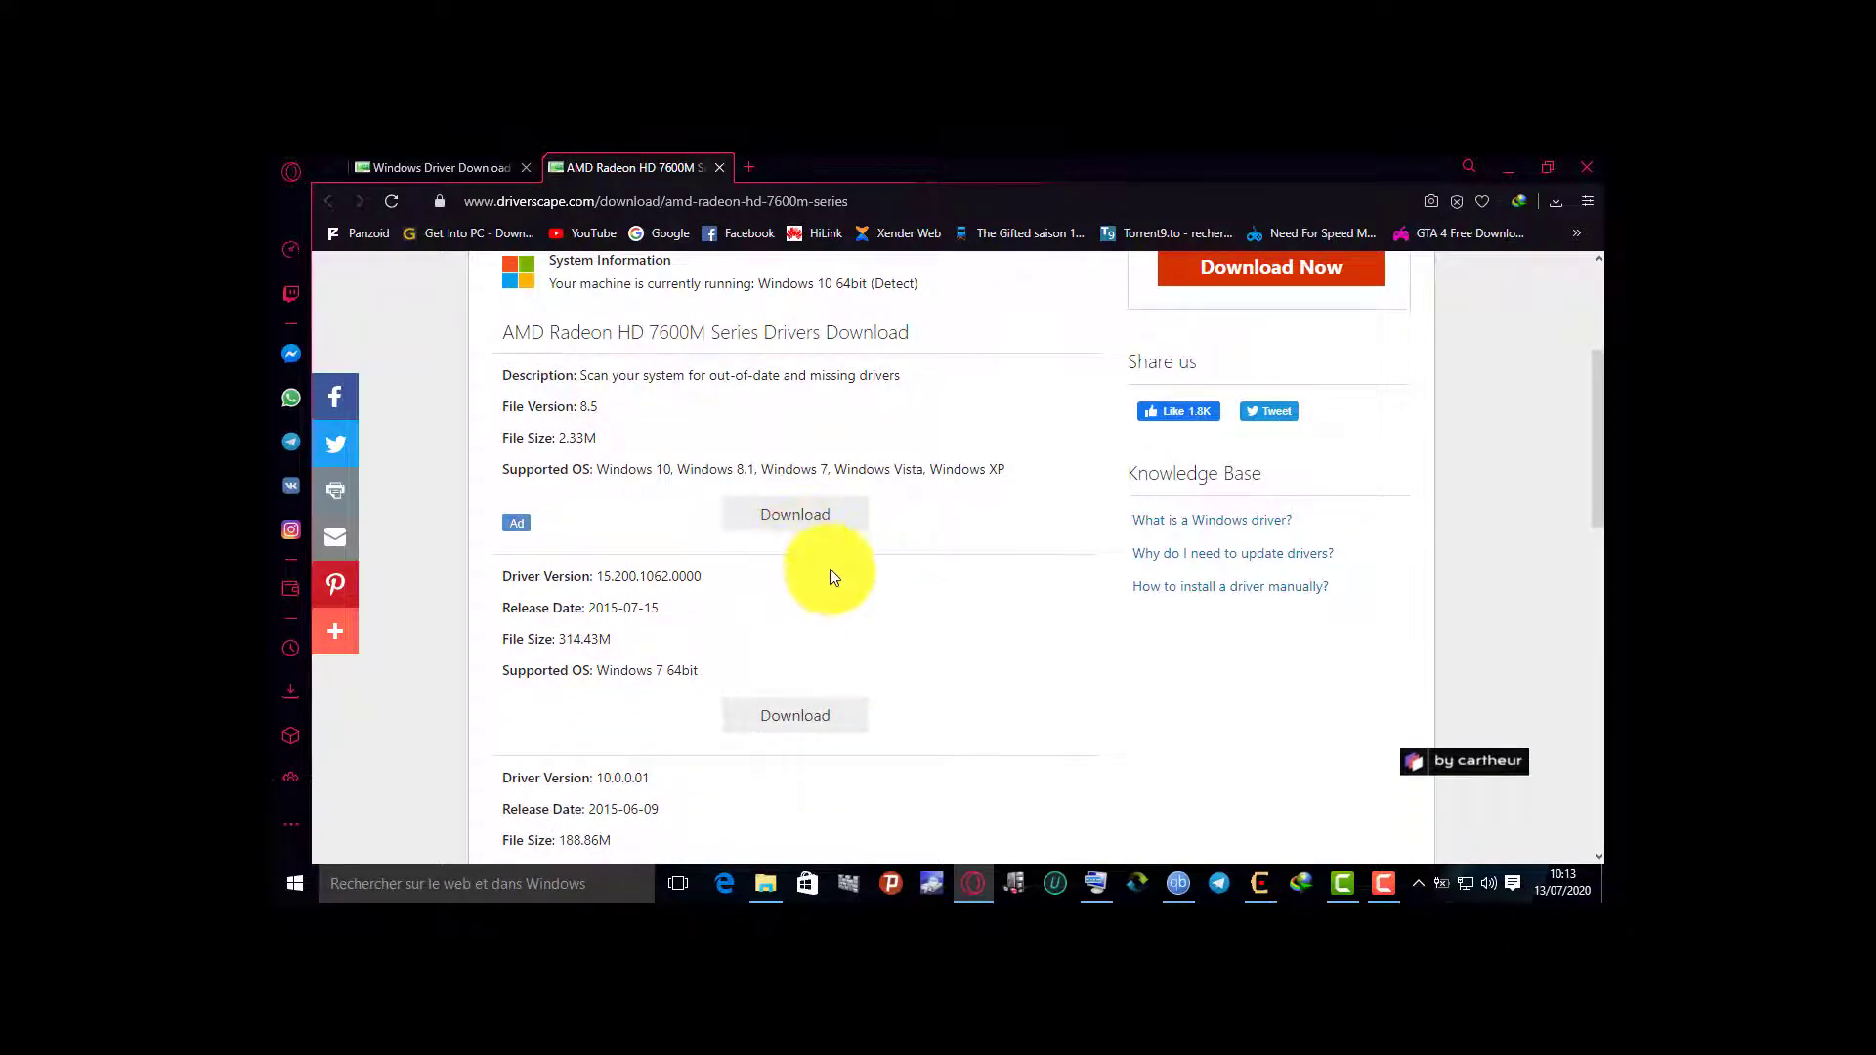
scroll(835, 573, "down", 2)
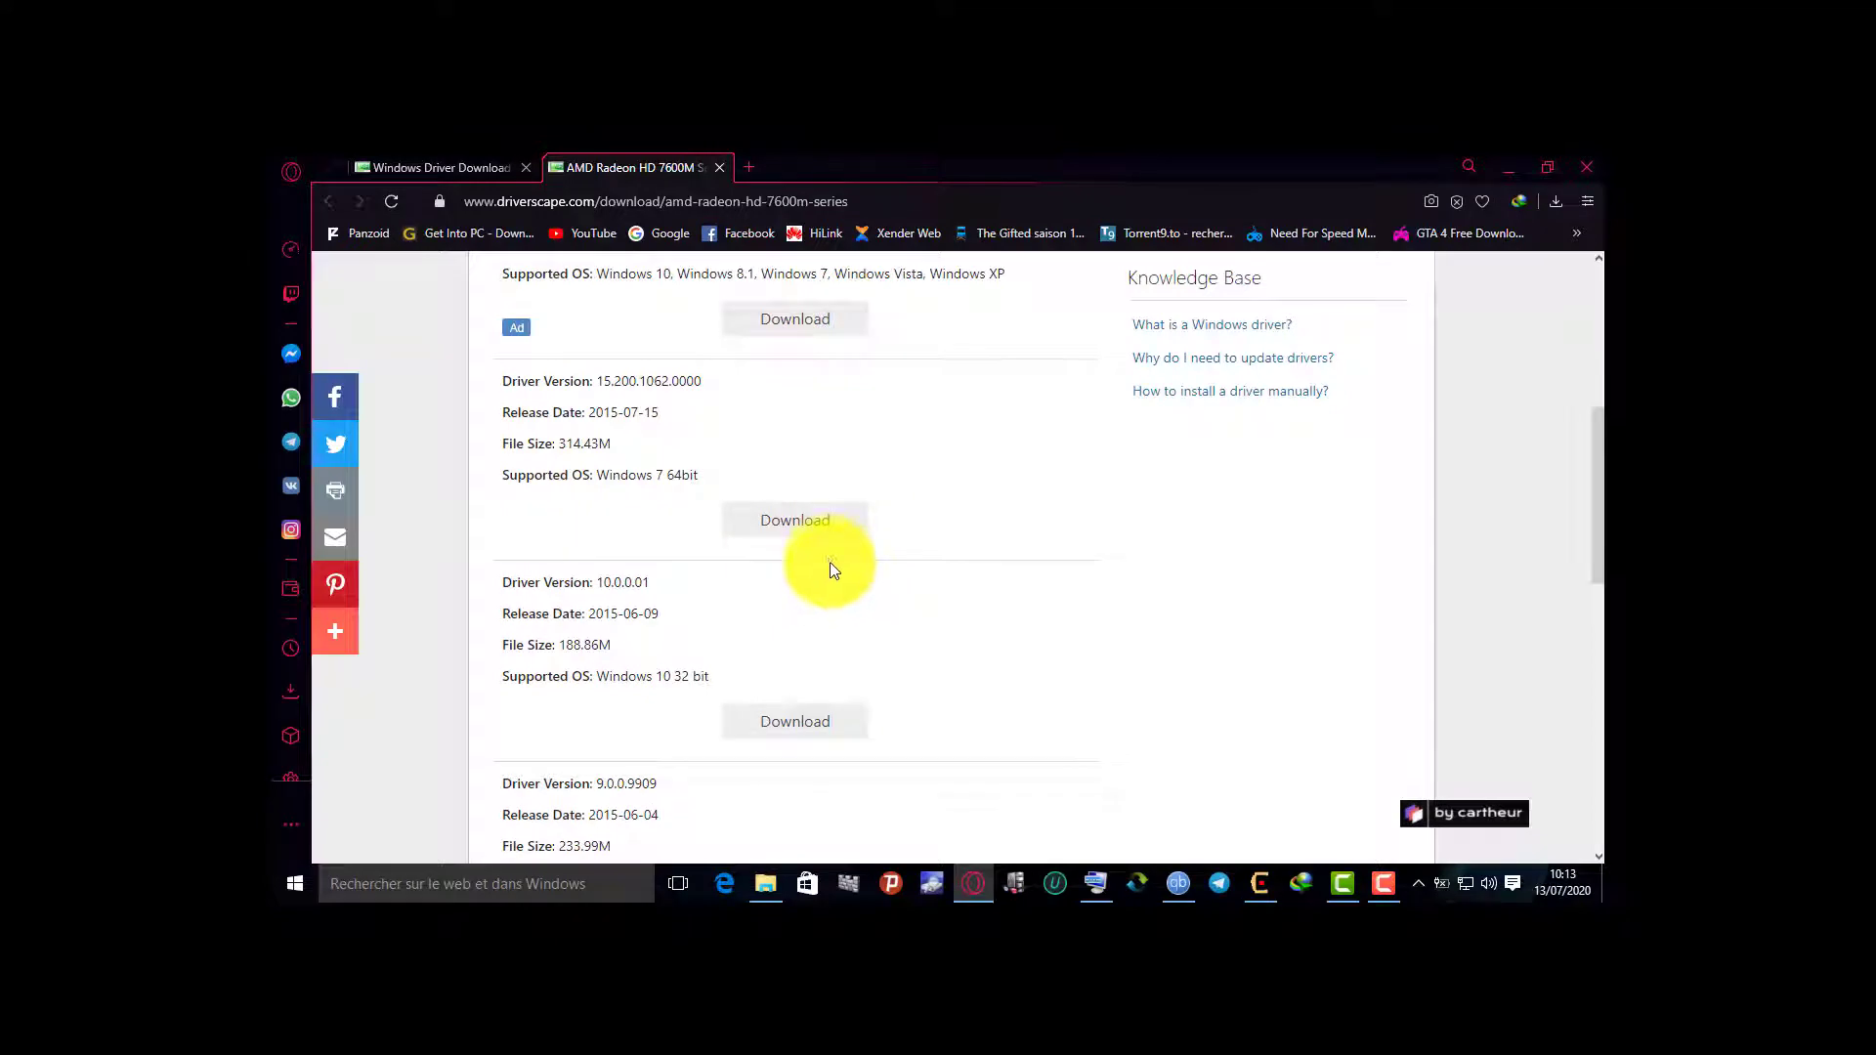
scroll(827, 549, "down", 2)
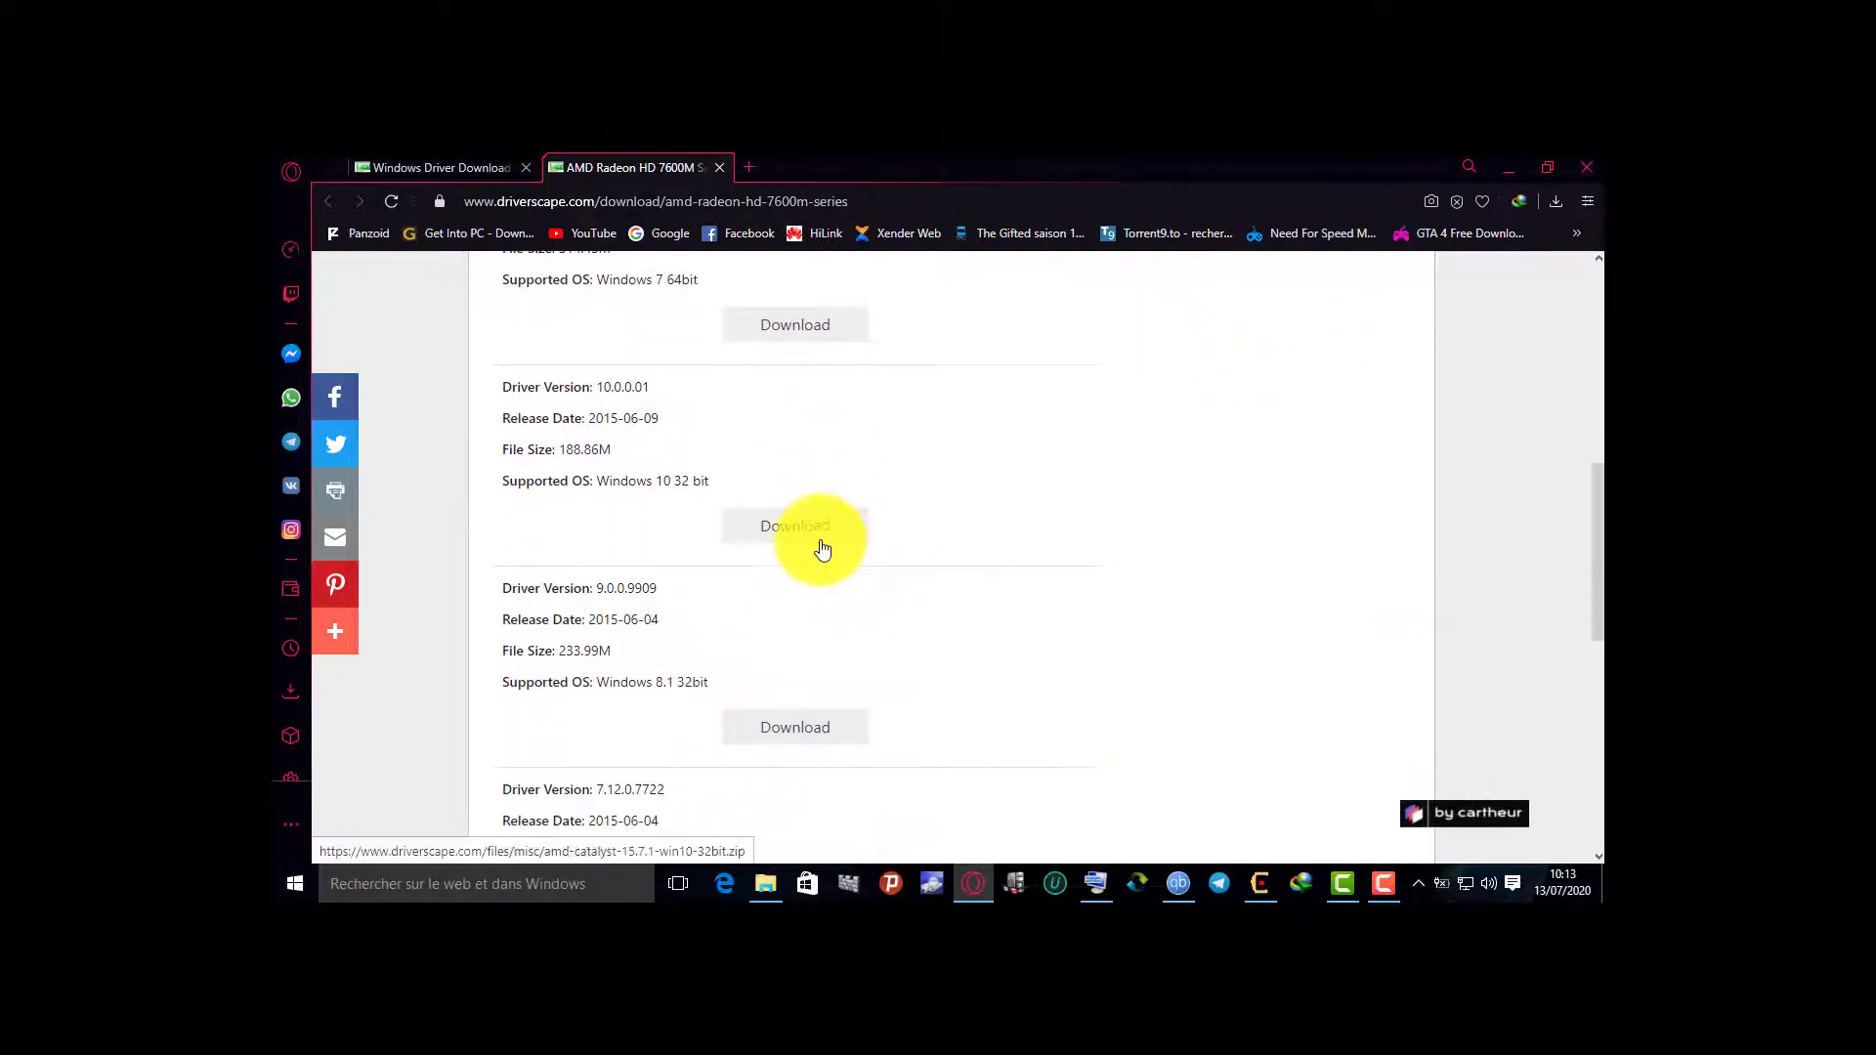
scroll(820, 545, "down", 2)
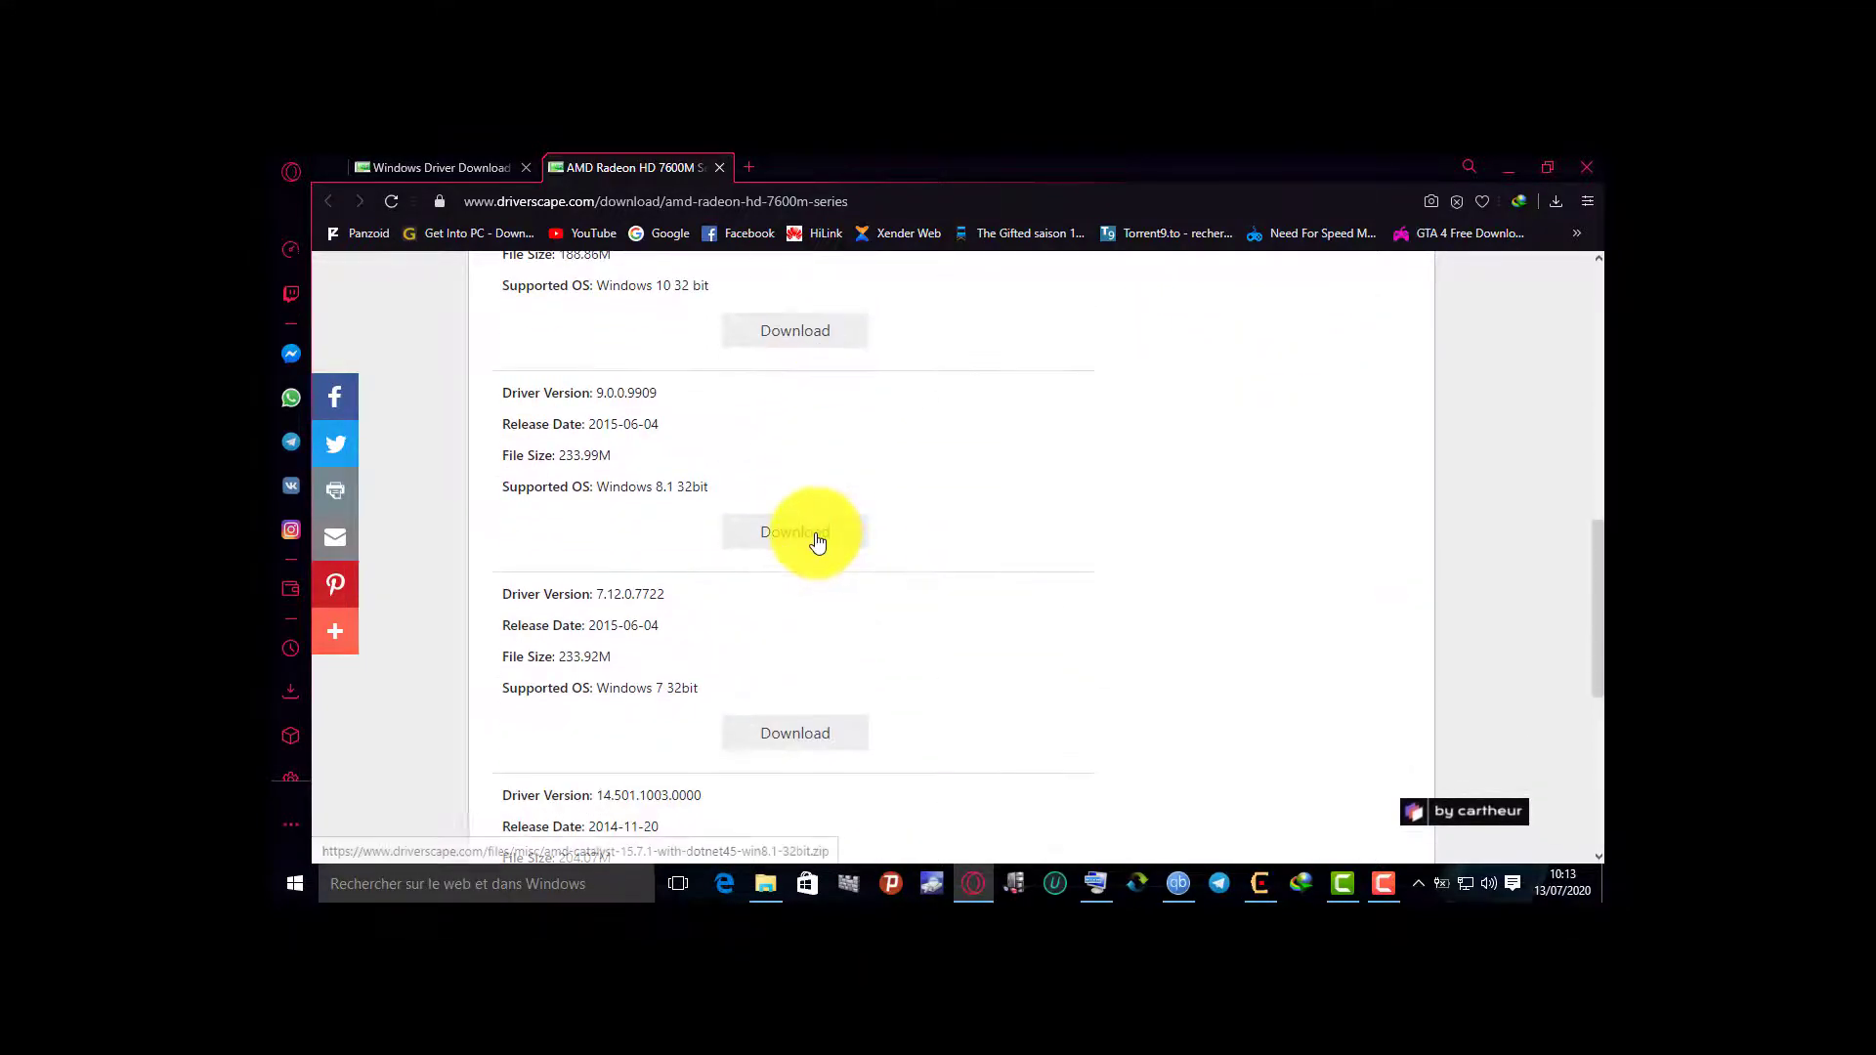
scroll(817, 542, "down", 2)
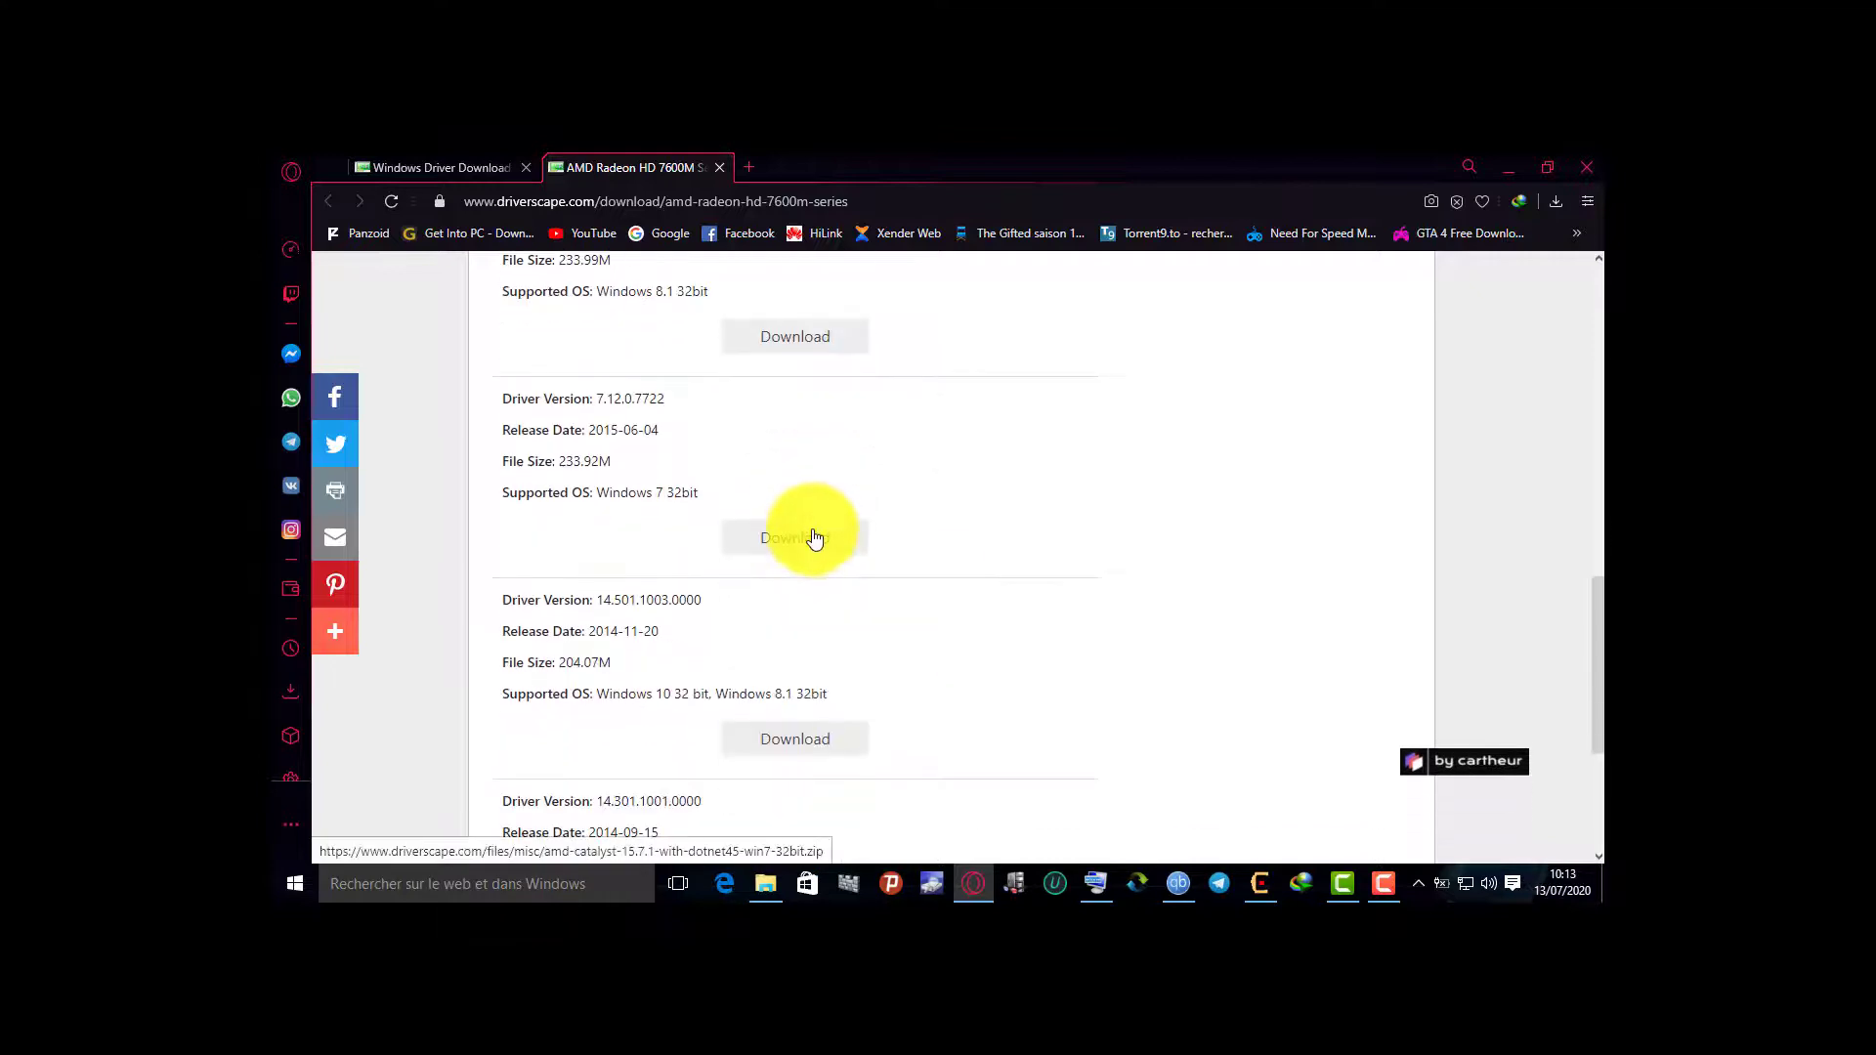
scroll(814, 535, "down", 1)
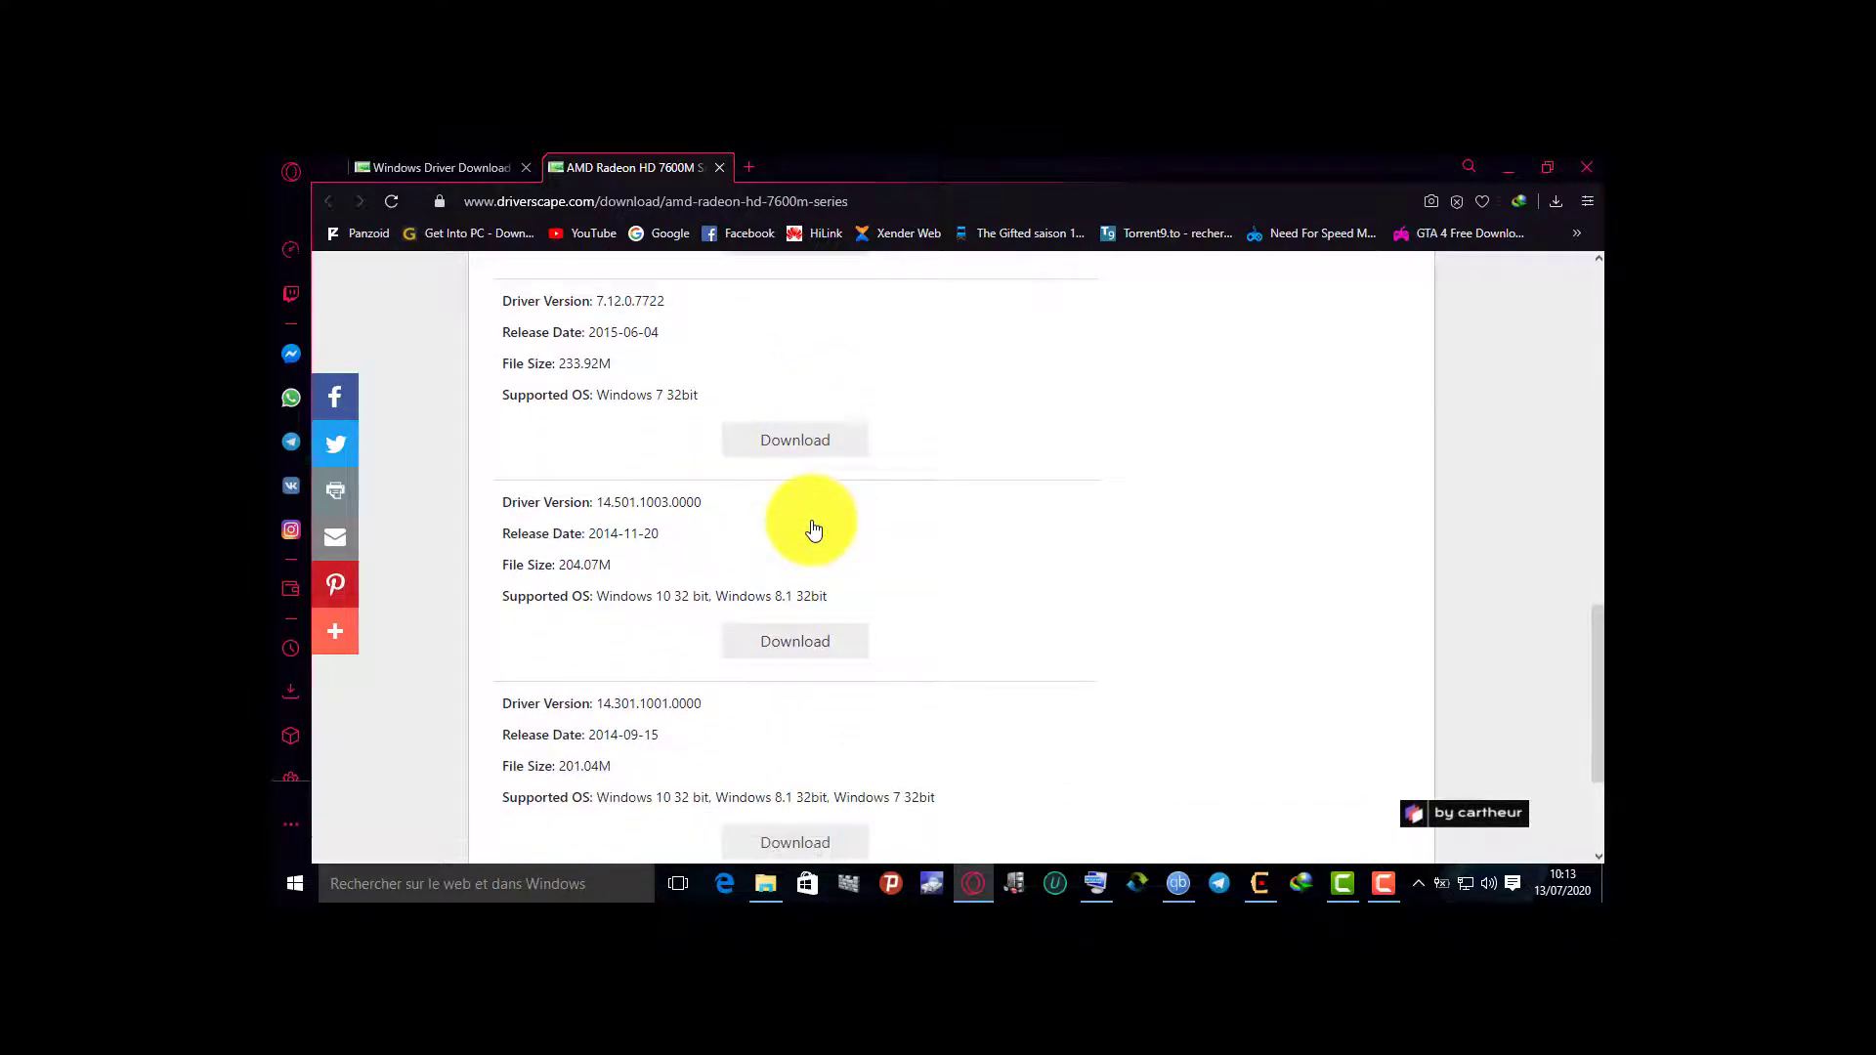
scroll(814, 531, "down", 1)
scroll(811, 528, "down", 1)
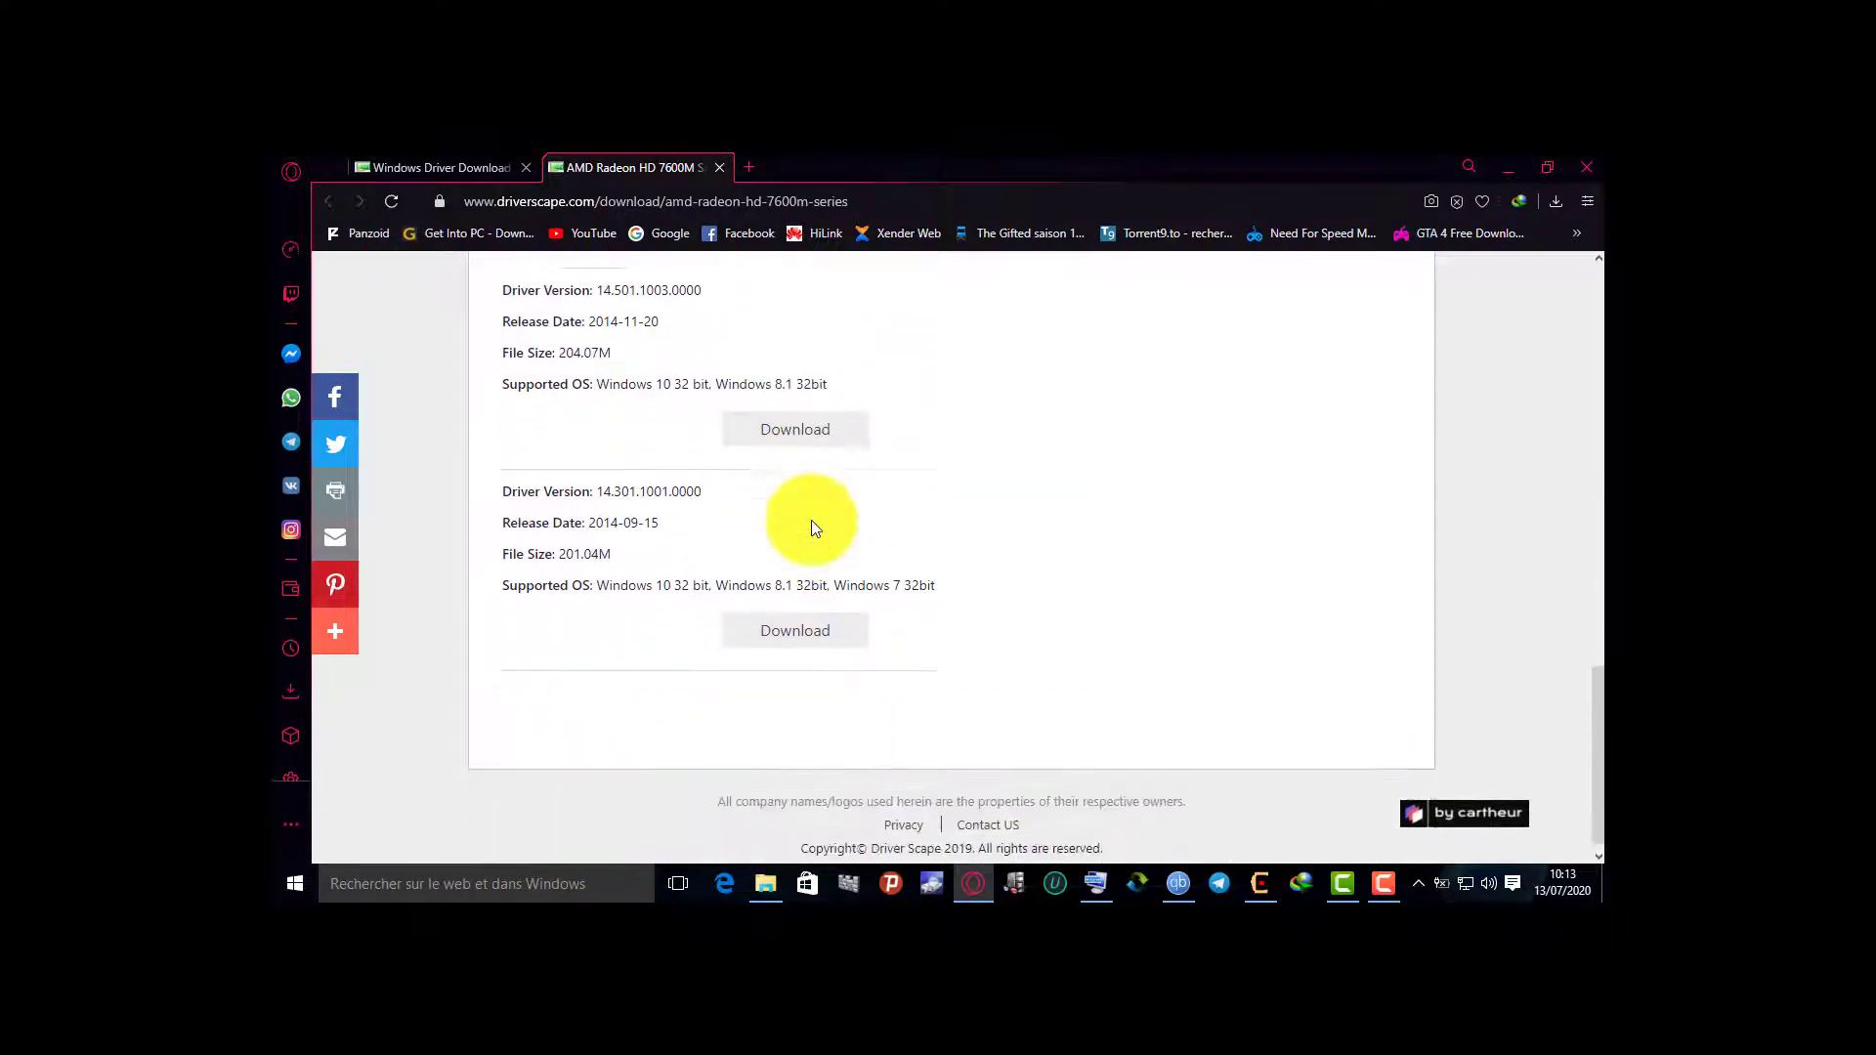
scroll(811, 528, "up", 8)
scroll(813, 523, "up", 5)
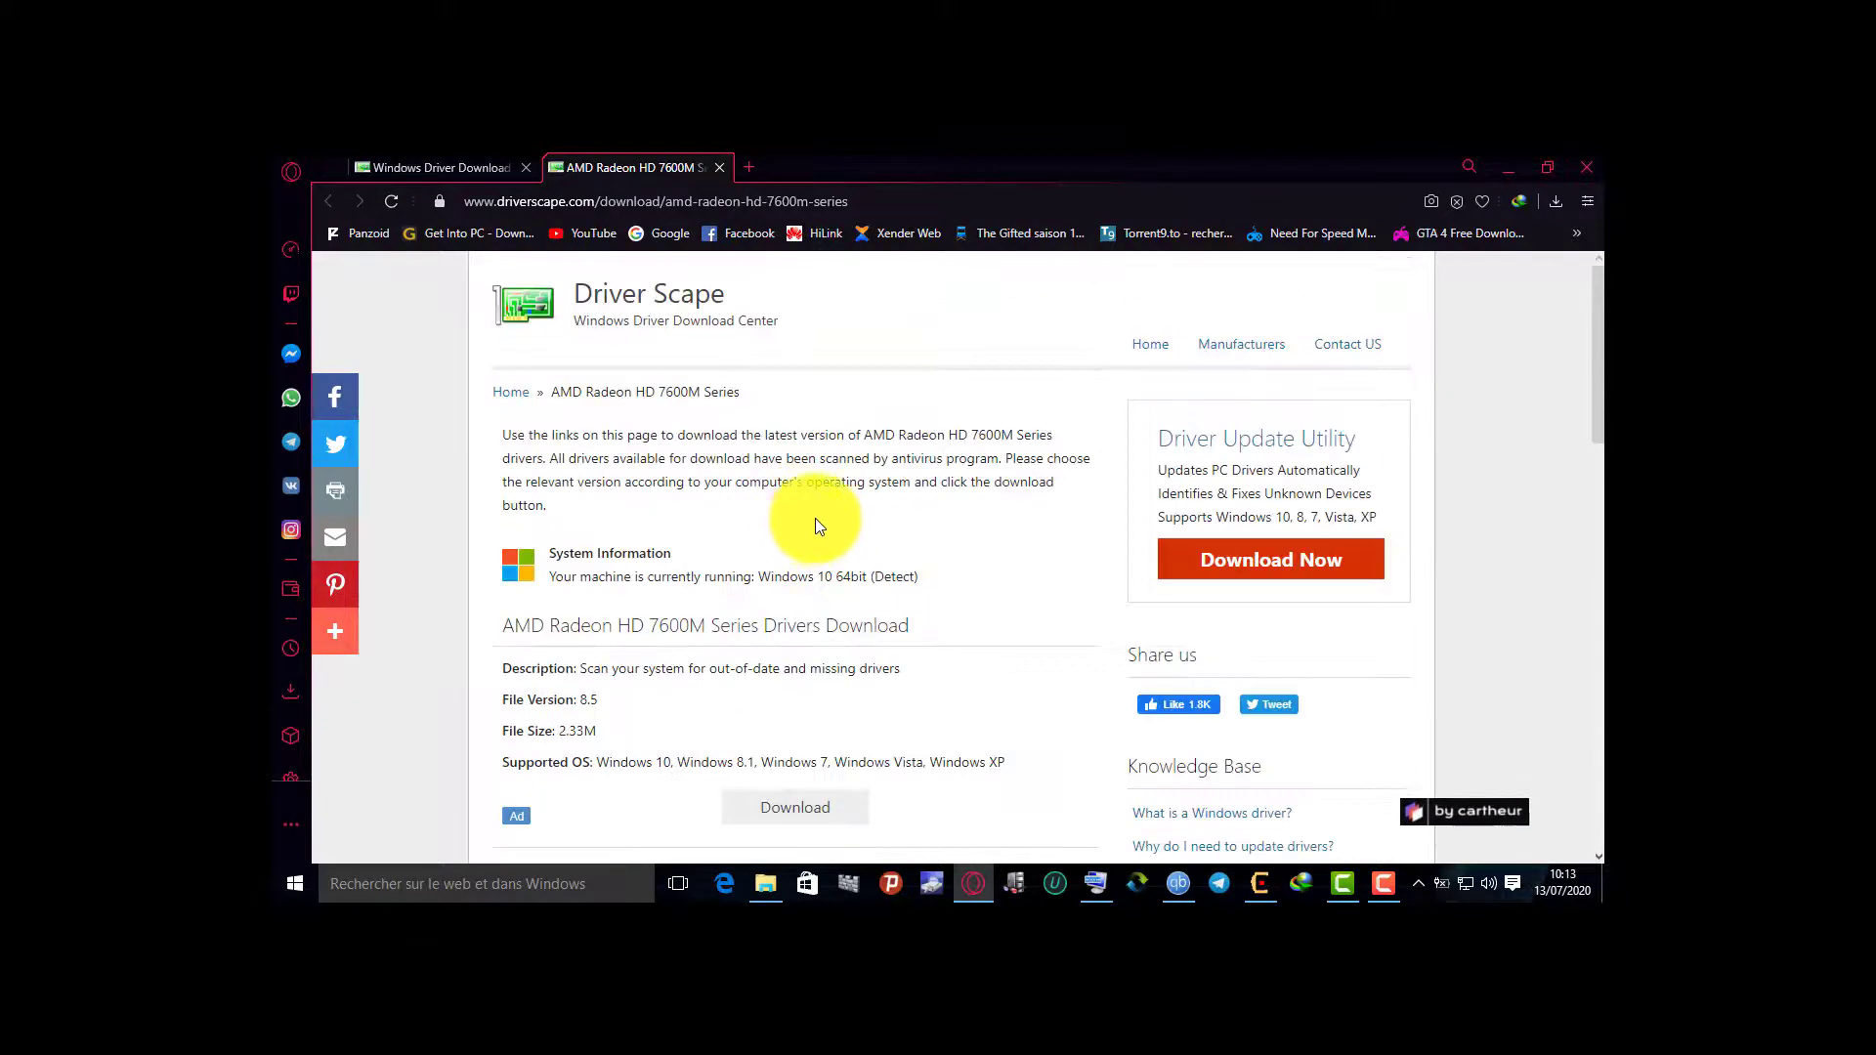
scroll(850, 488, "down", 3)
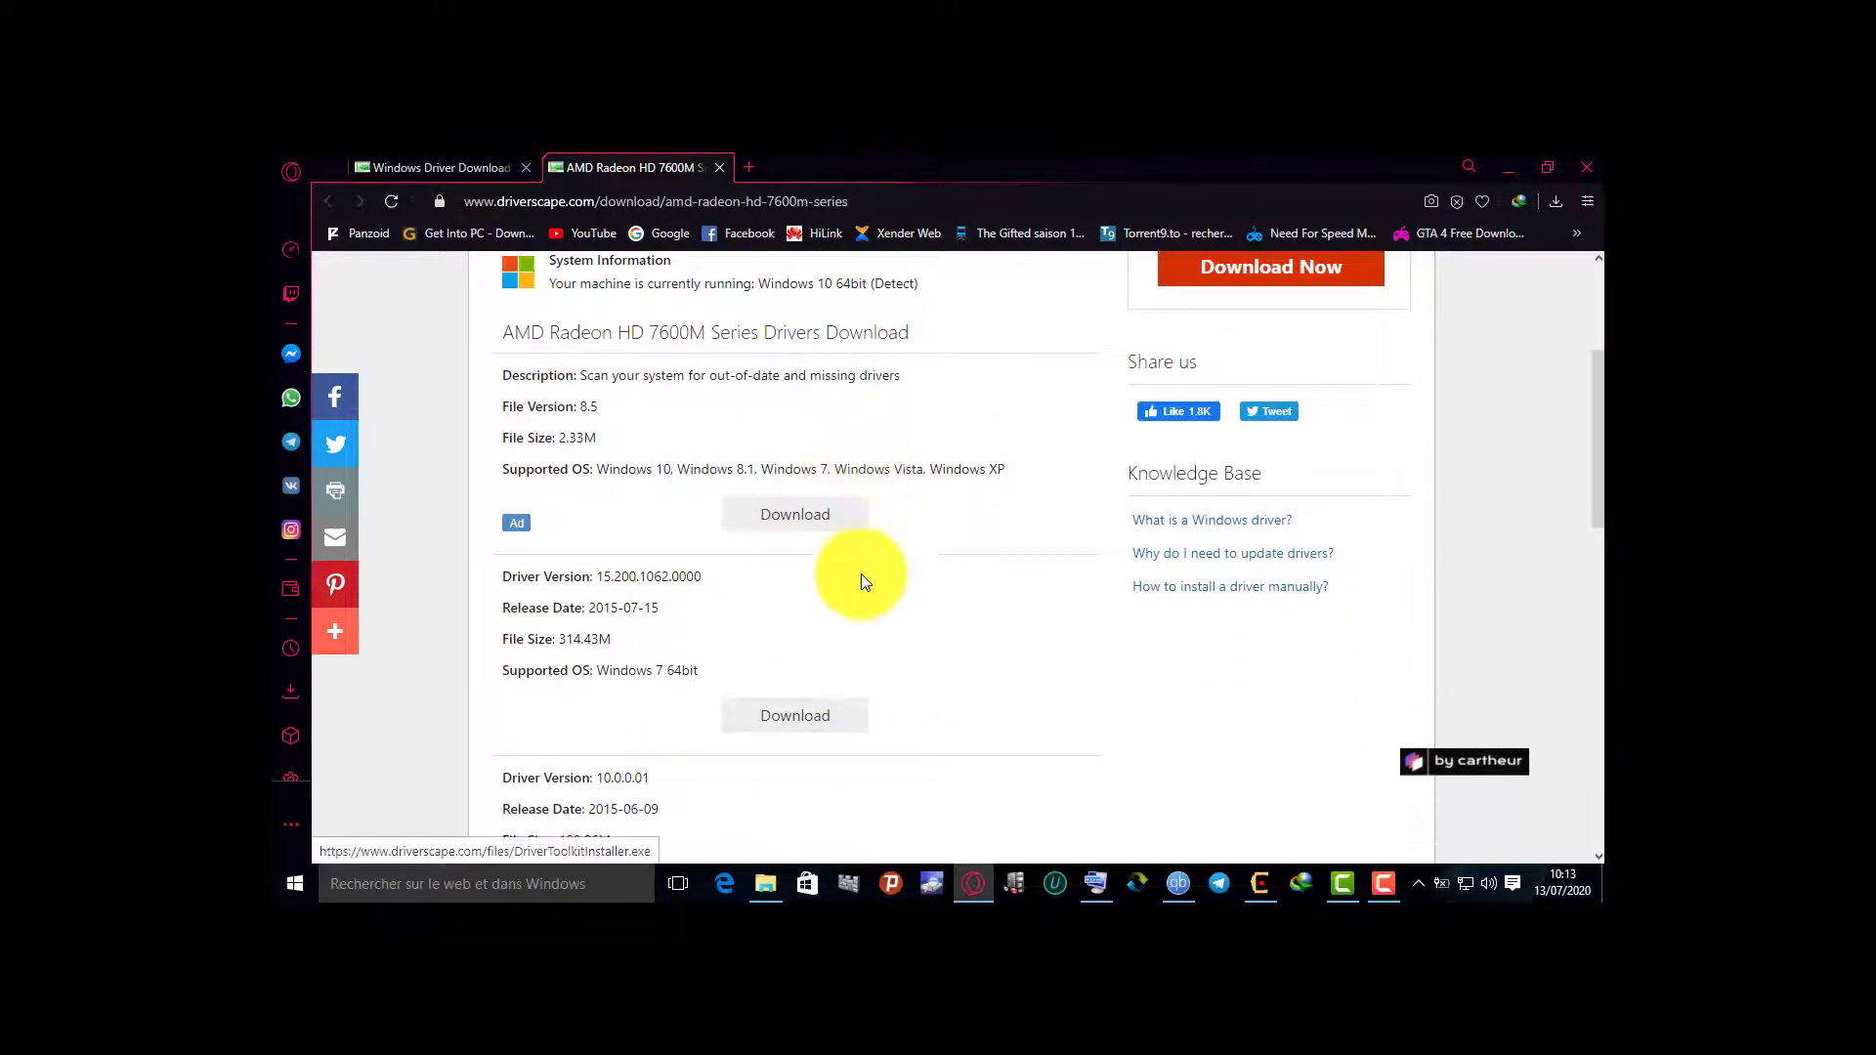
scroll(1069, 503, "up", 3)
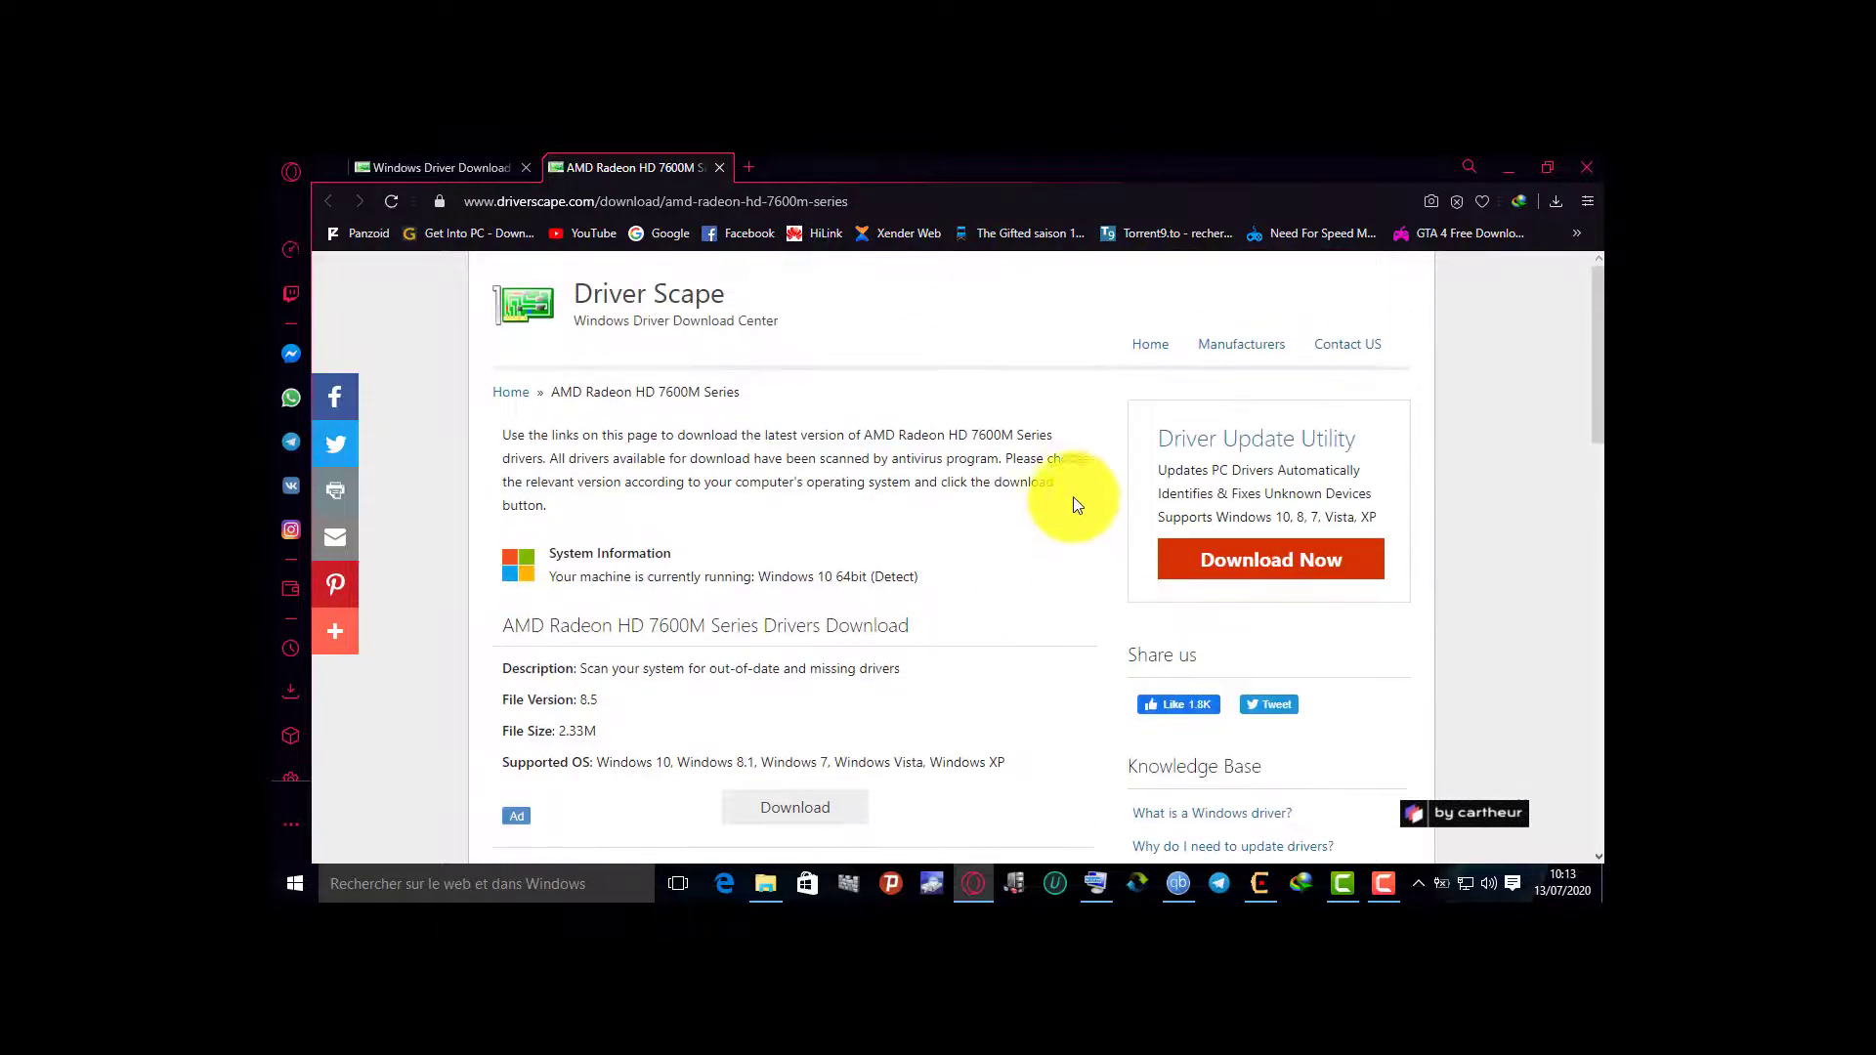
Close the browser and scan the computer for driver updates with DriverToolkit, declining the incoming call
left_click(1586, 168)
left_click(1055, 565)
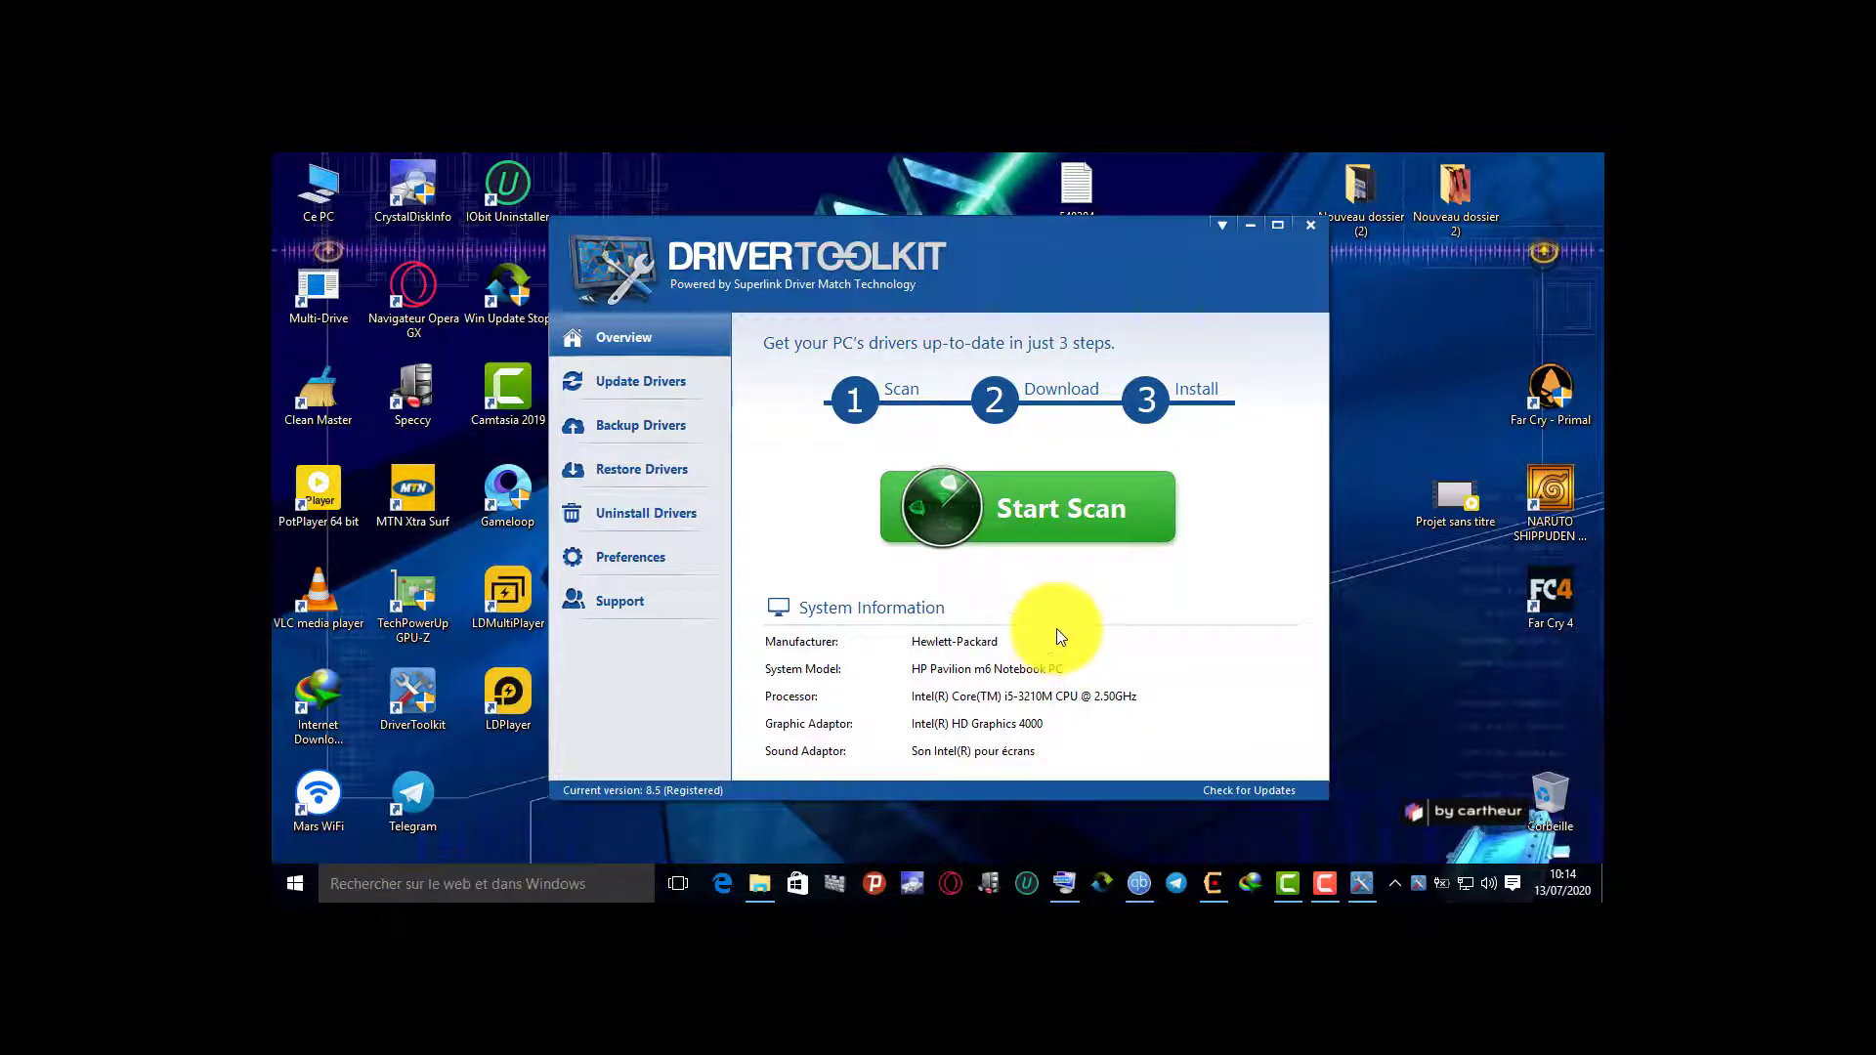
left_click(942, 520)
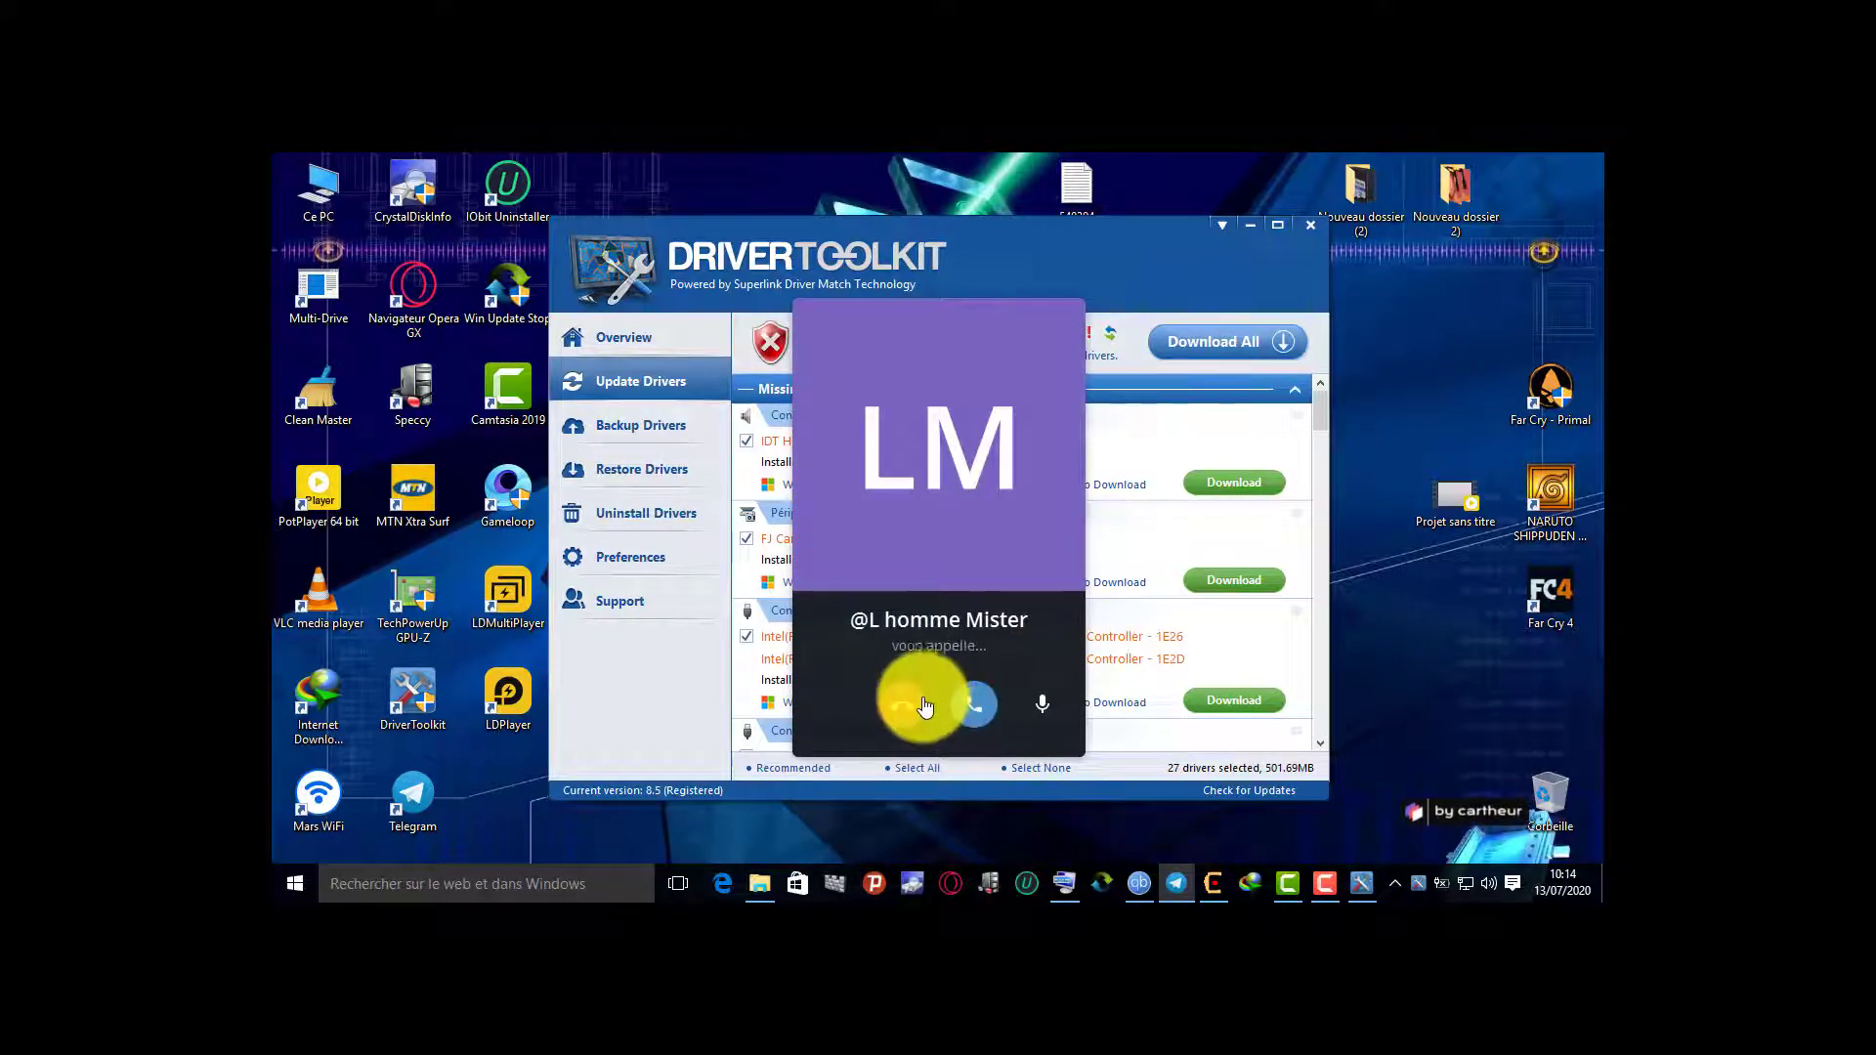
left_click(900, 705)
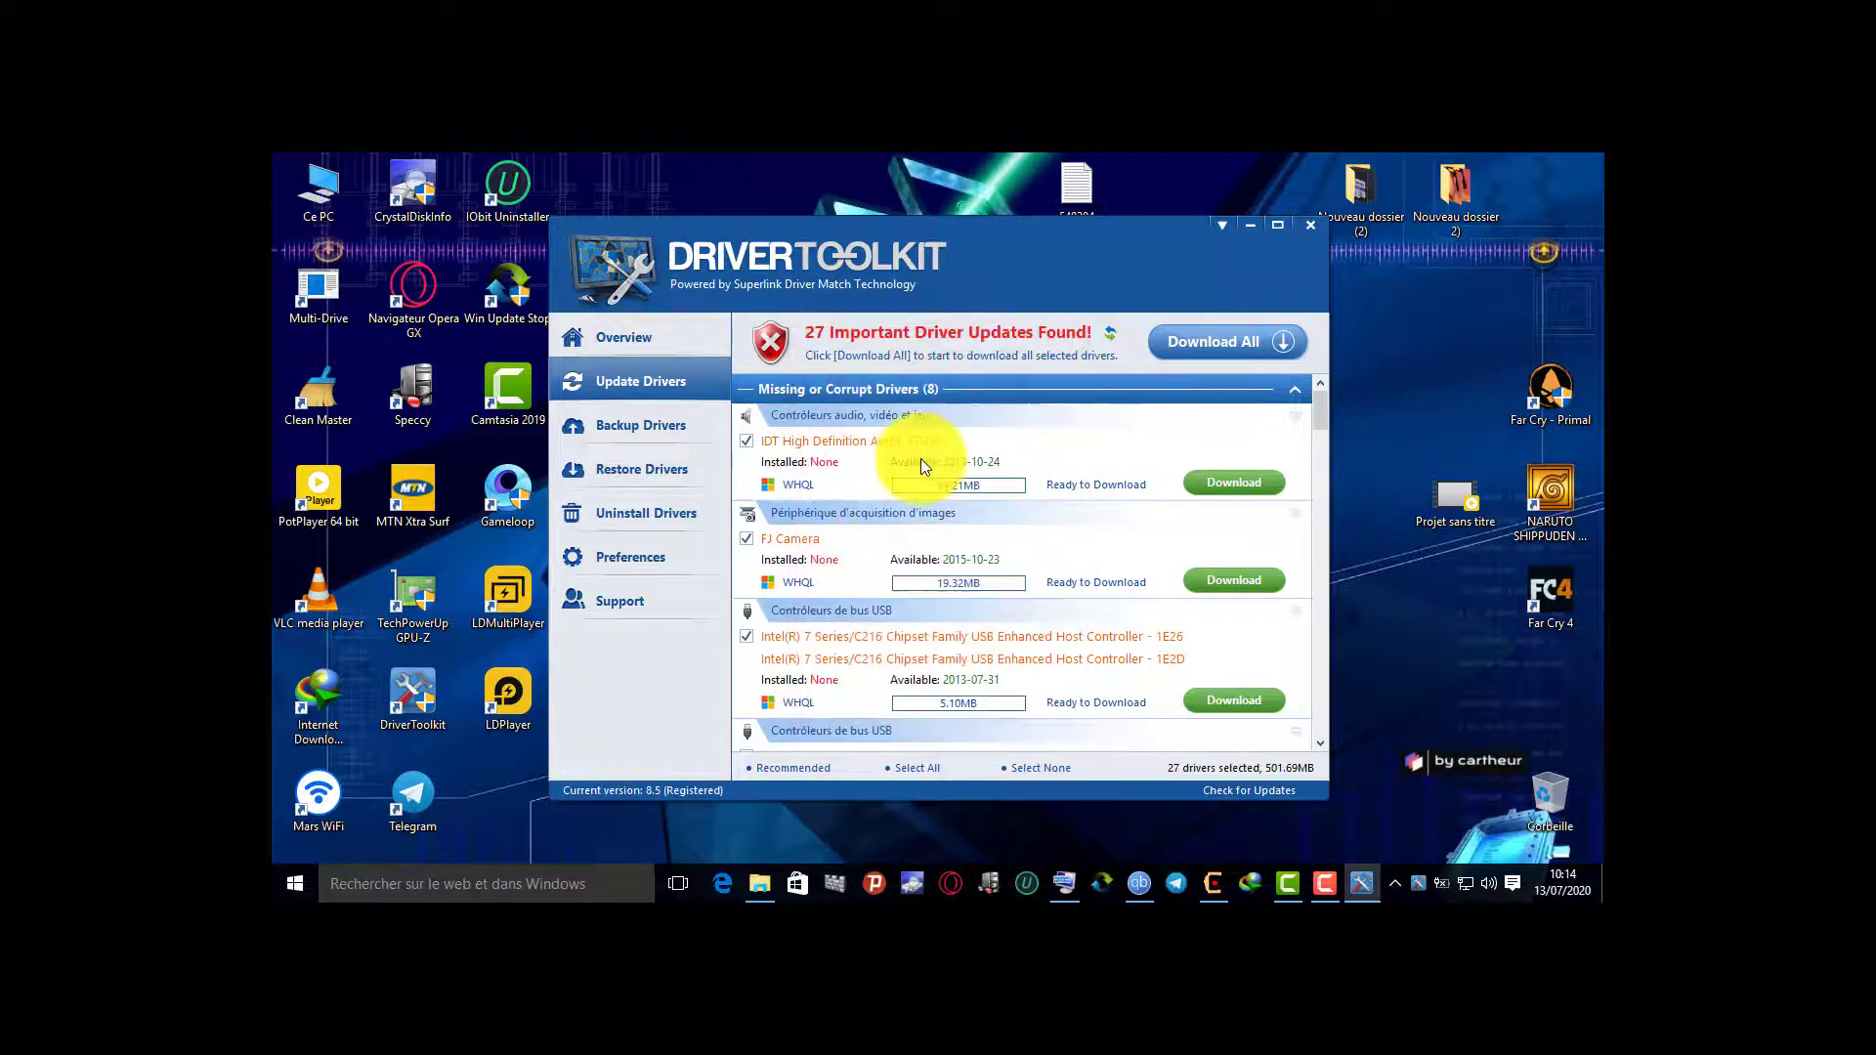
Start downloading the WiMAX Network Adapter driver, and start and pause the Microsoft Wi-Fi Direct Virtual Adapter download
scroll(928, 454, "down", 1)
scroll(928, 463, "down", 1)
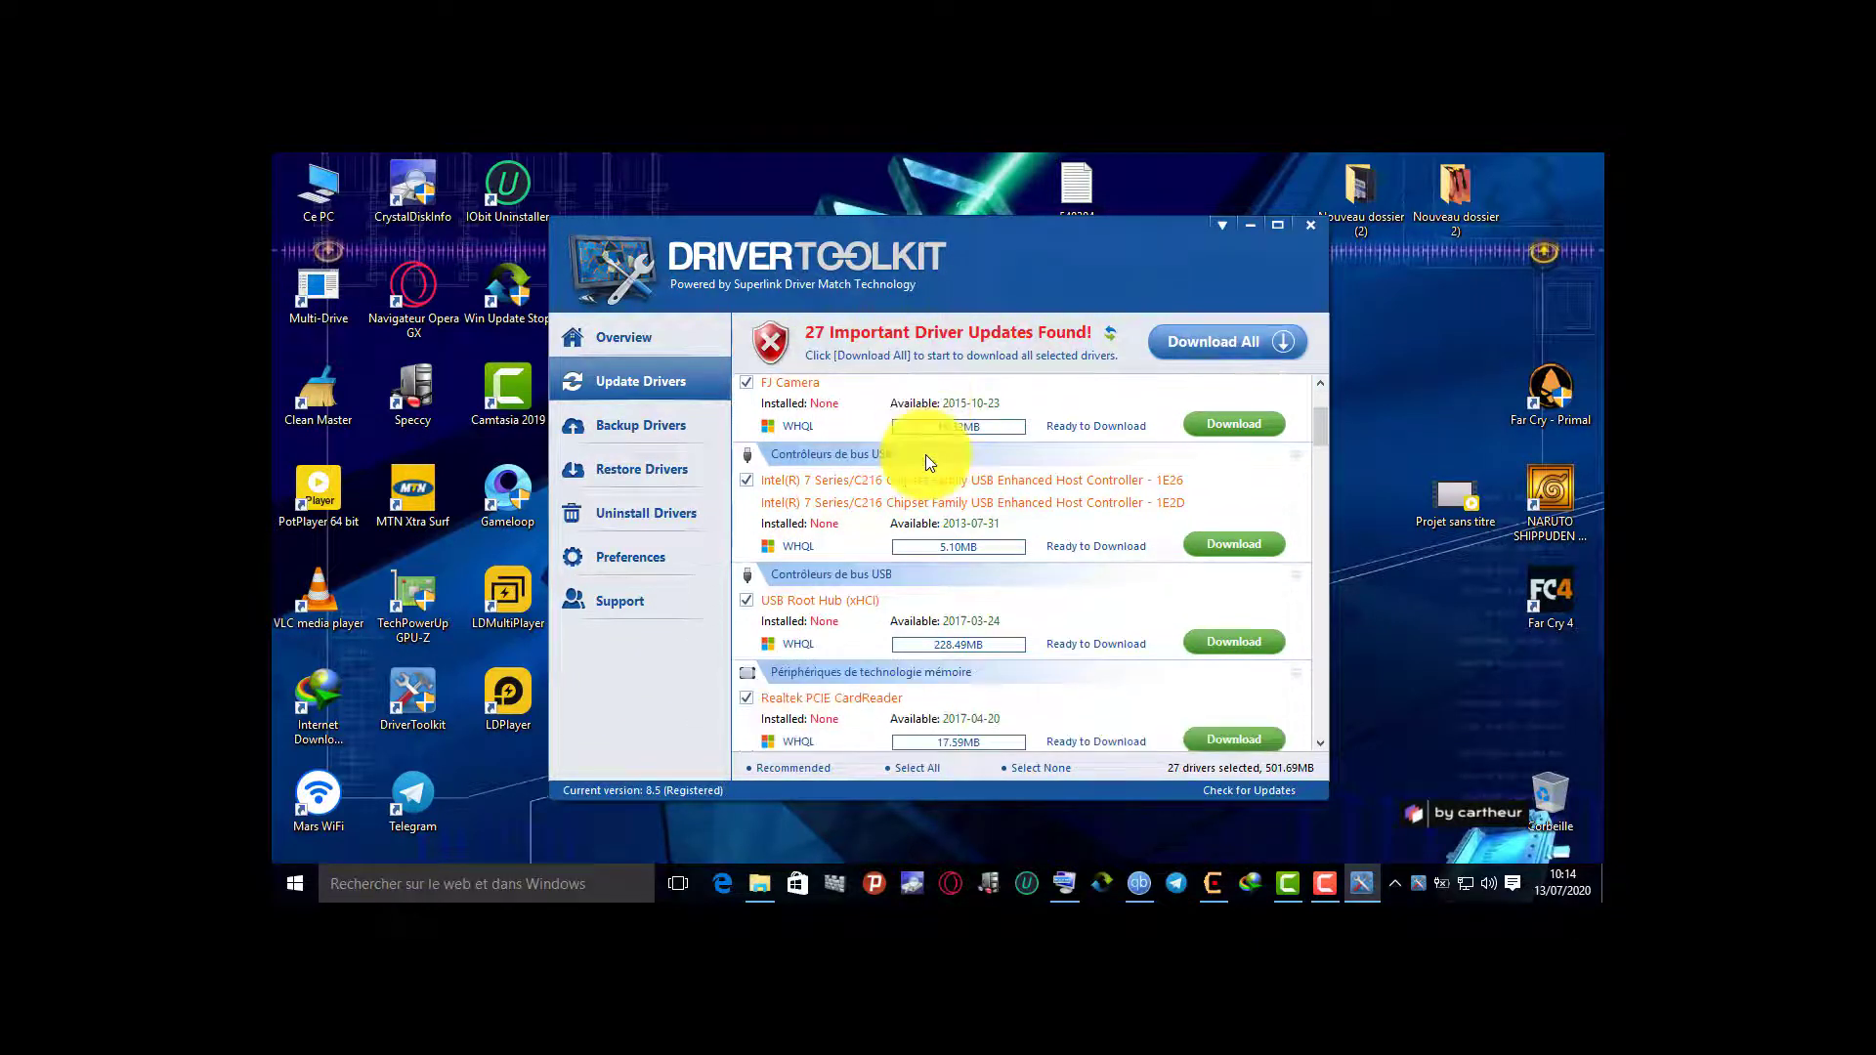
scroll(951, 489, "down", 1)
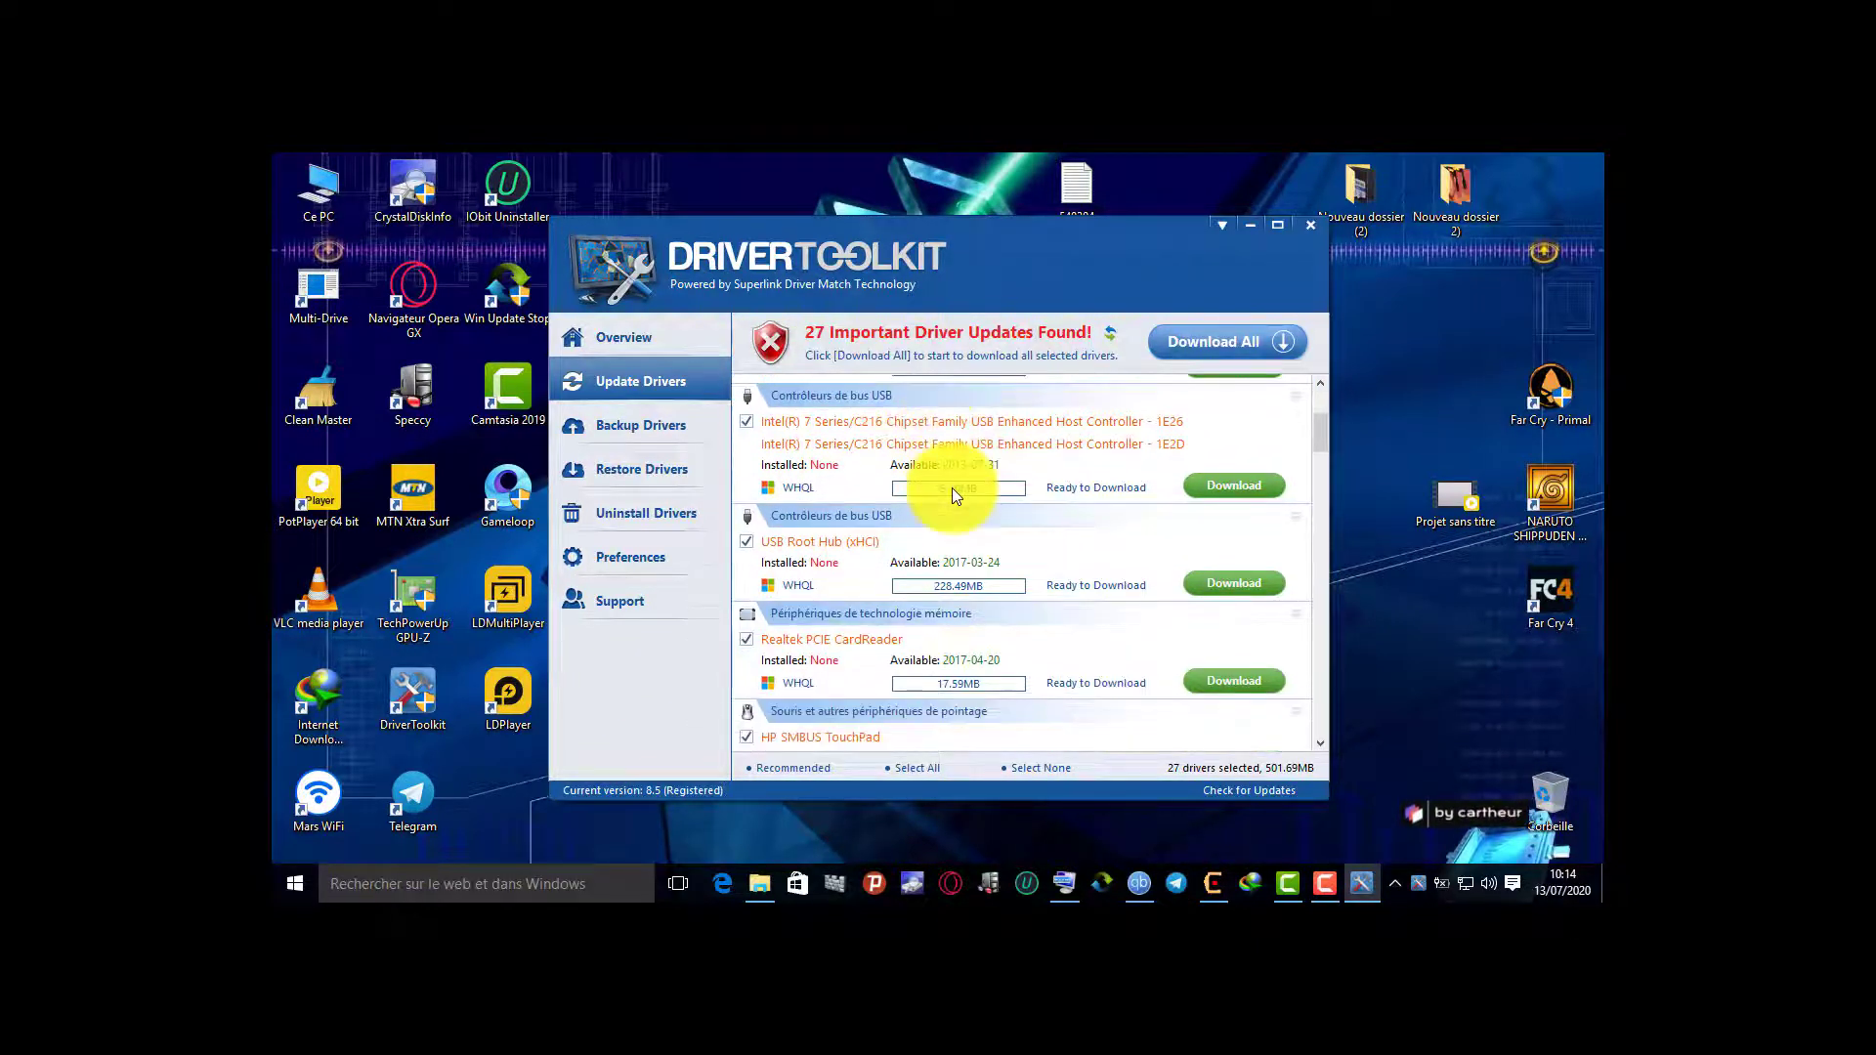
scroll(944, 500, "down", 4)
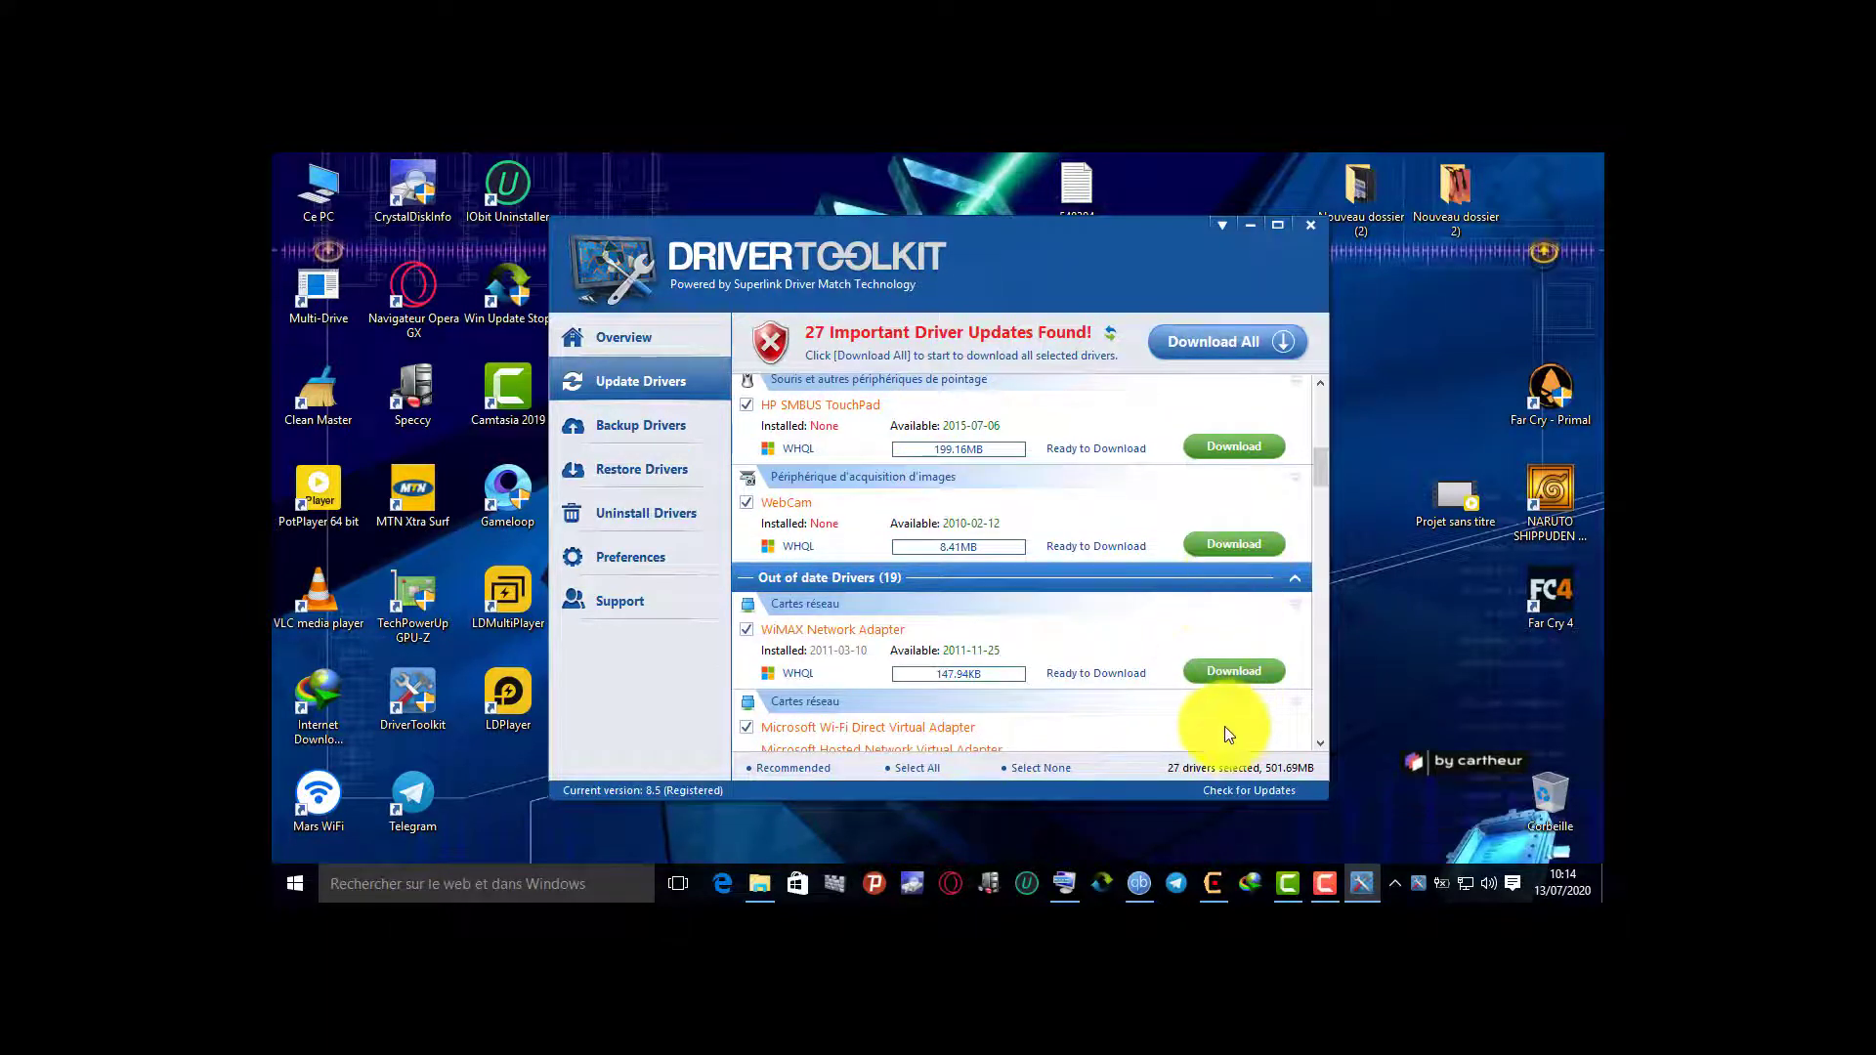
left_click(1221, 670)
scroll(1212, 659, "down", 1)
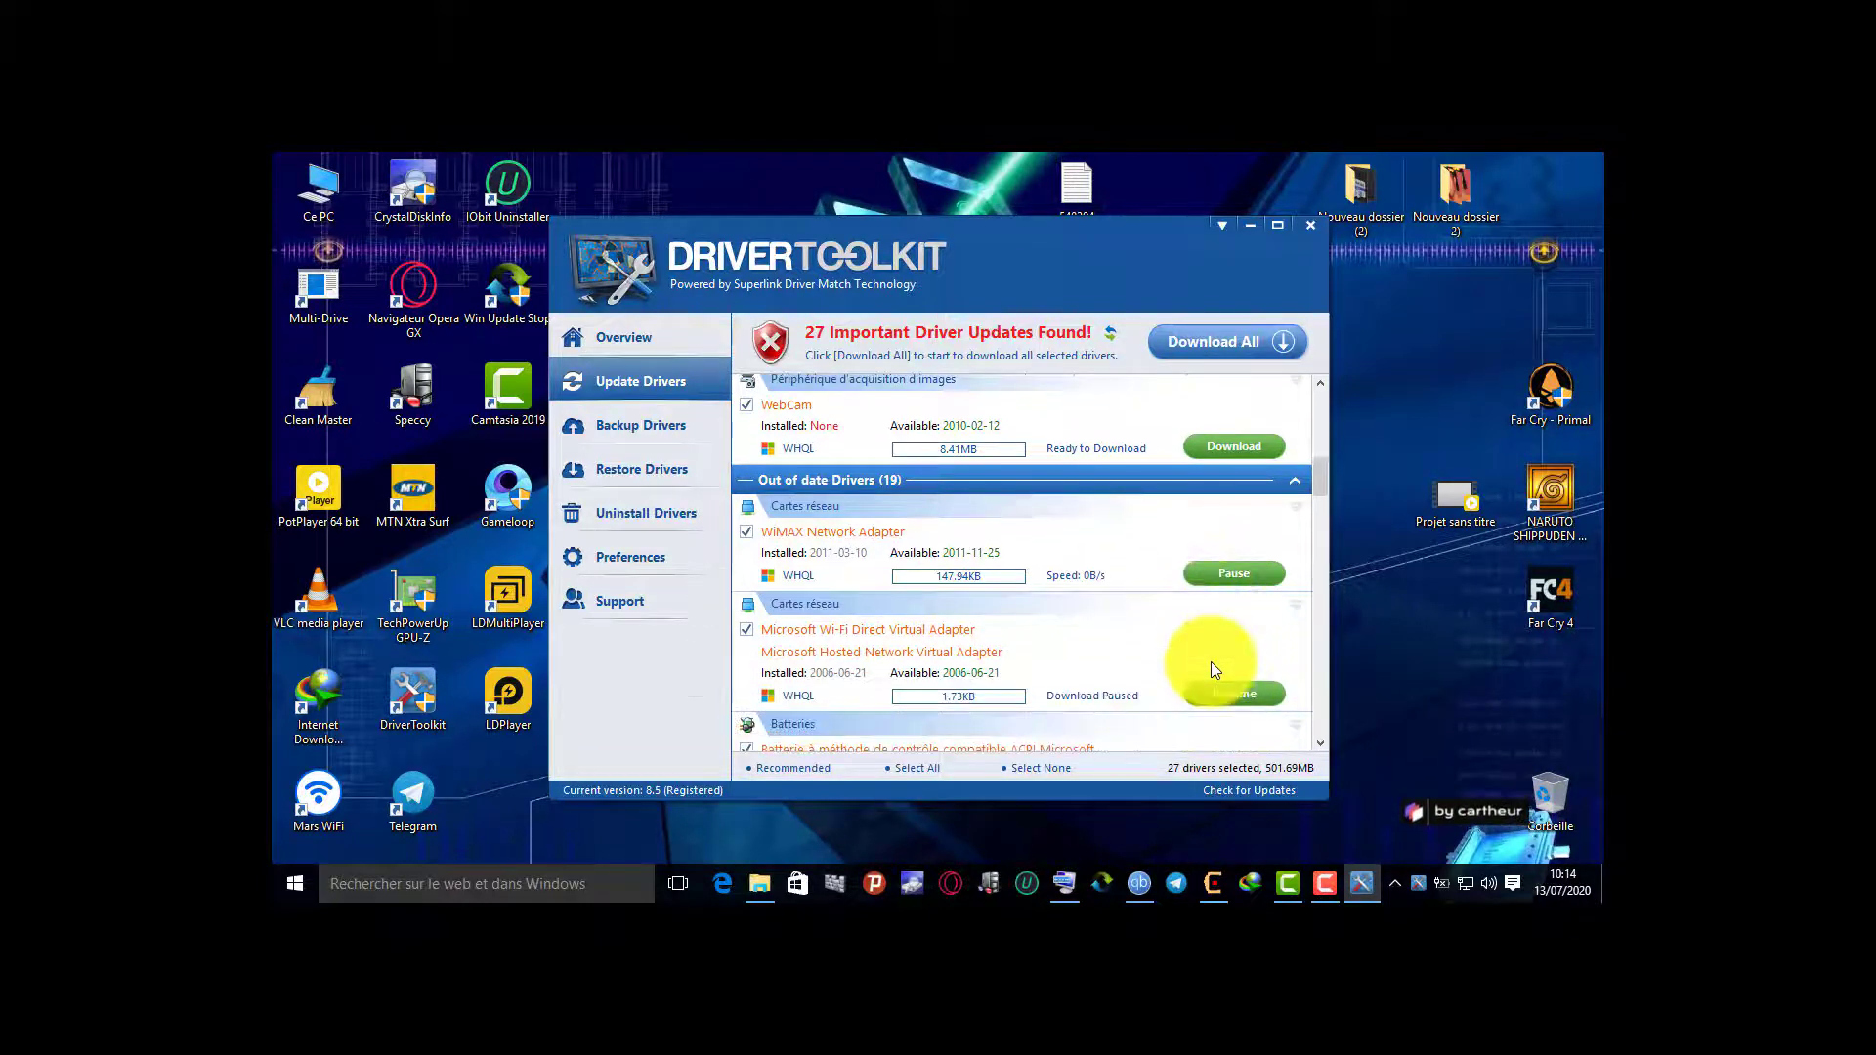
Review the further out-of-date drivers, such as batteries, biometric, USB, storage and audio, and minimize DriverToolkit
scroll(1210, 660, "down", 3)
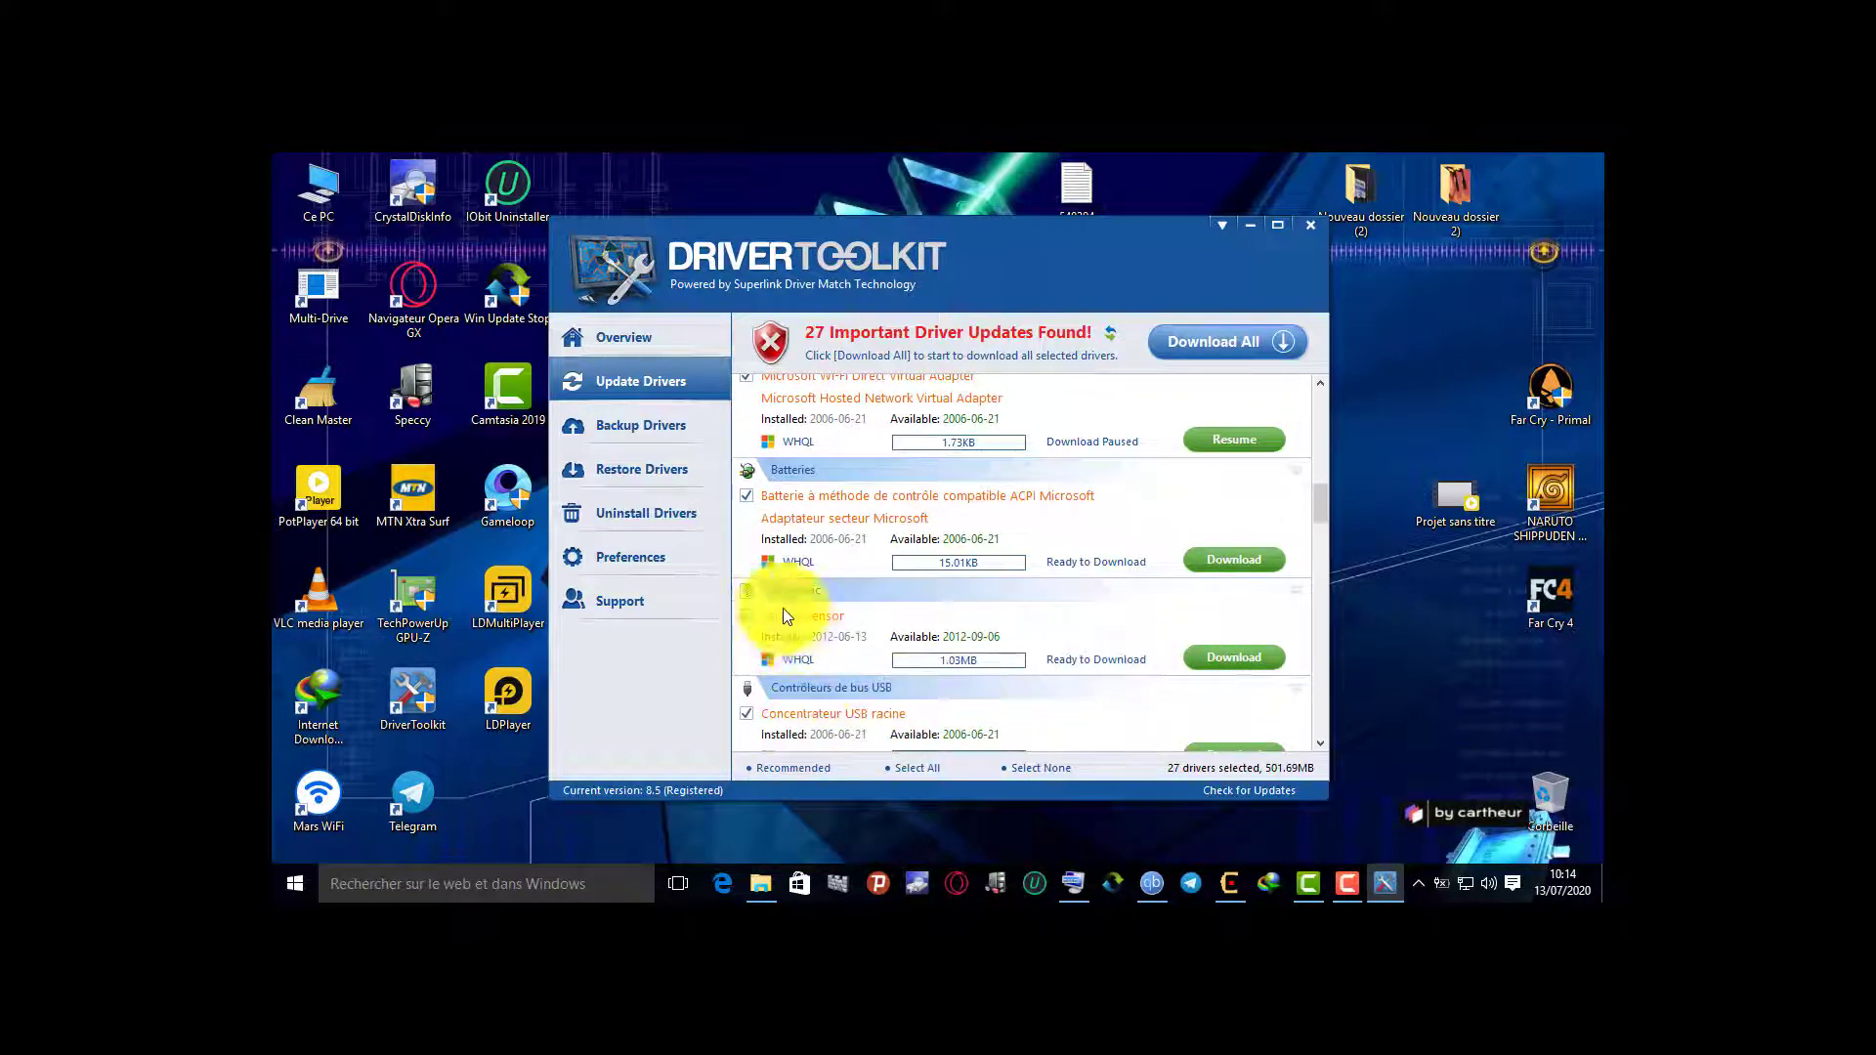
scroll(1121, 610, "down", 1)
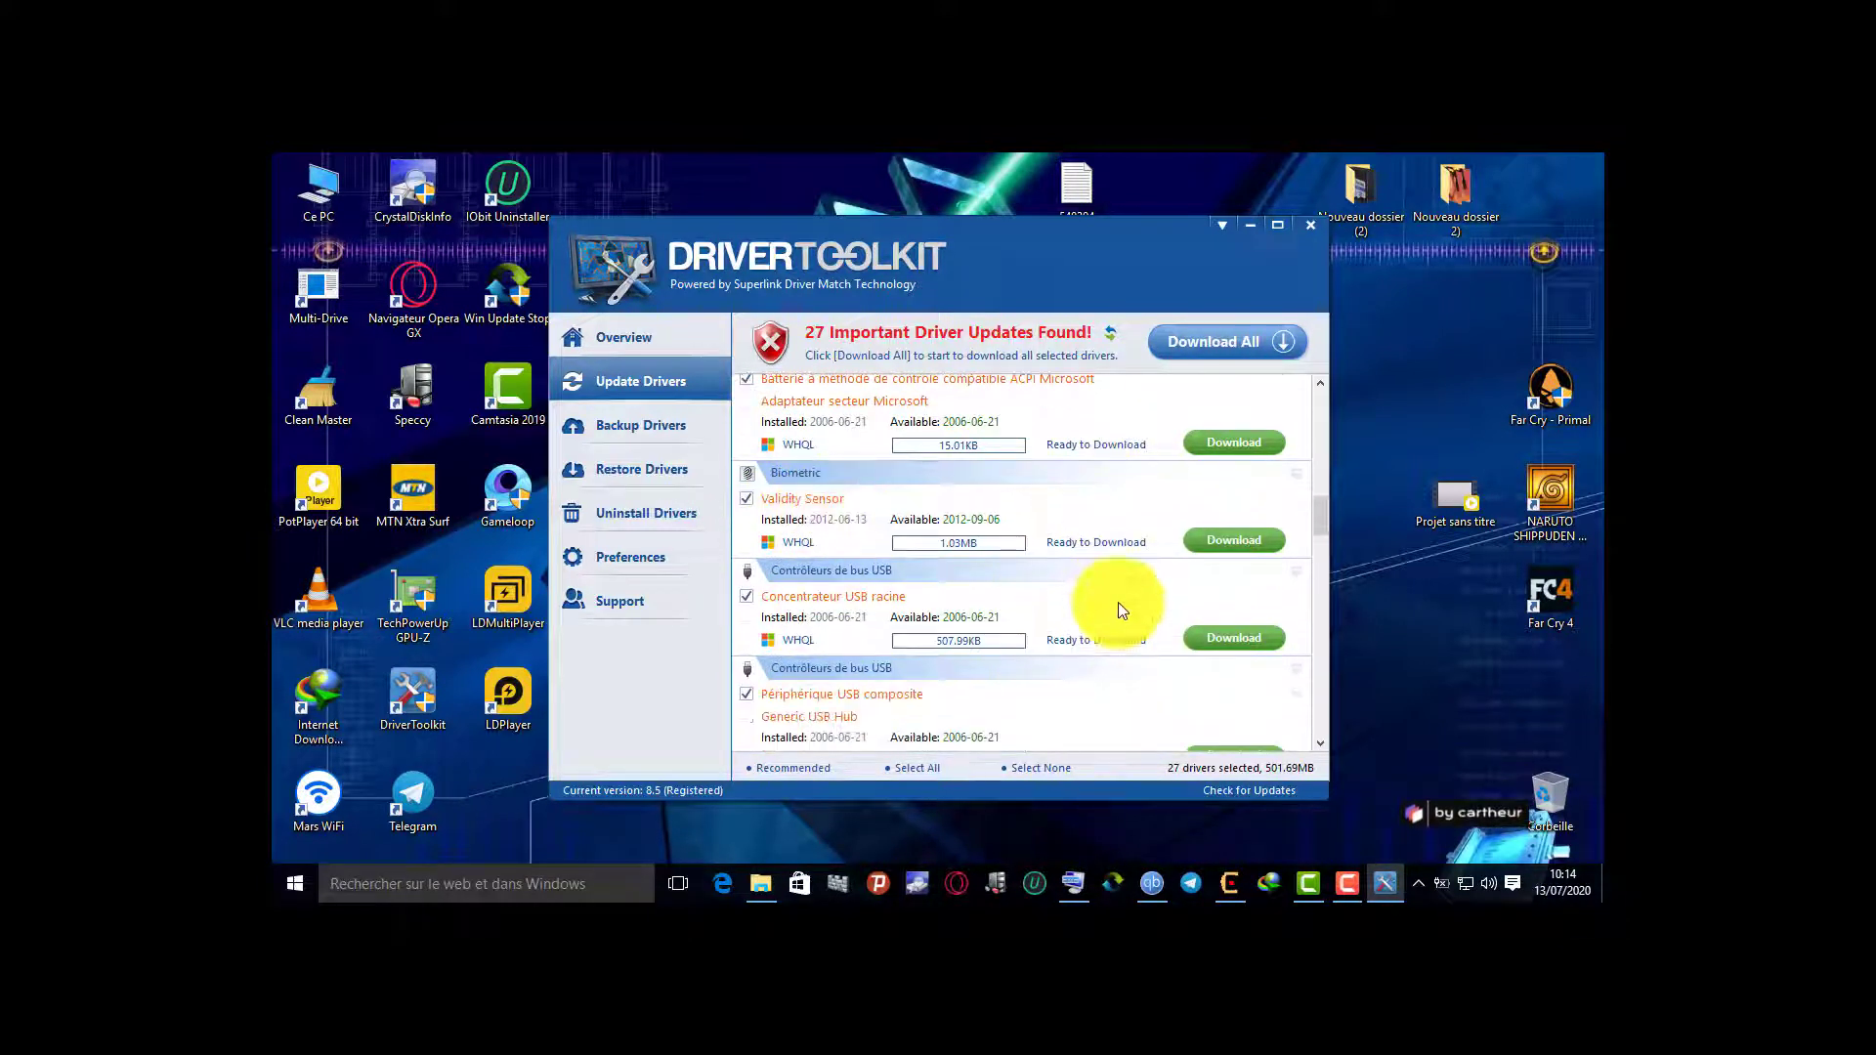
scroll(1119, 633, "down", 5)
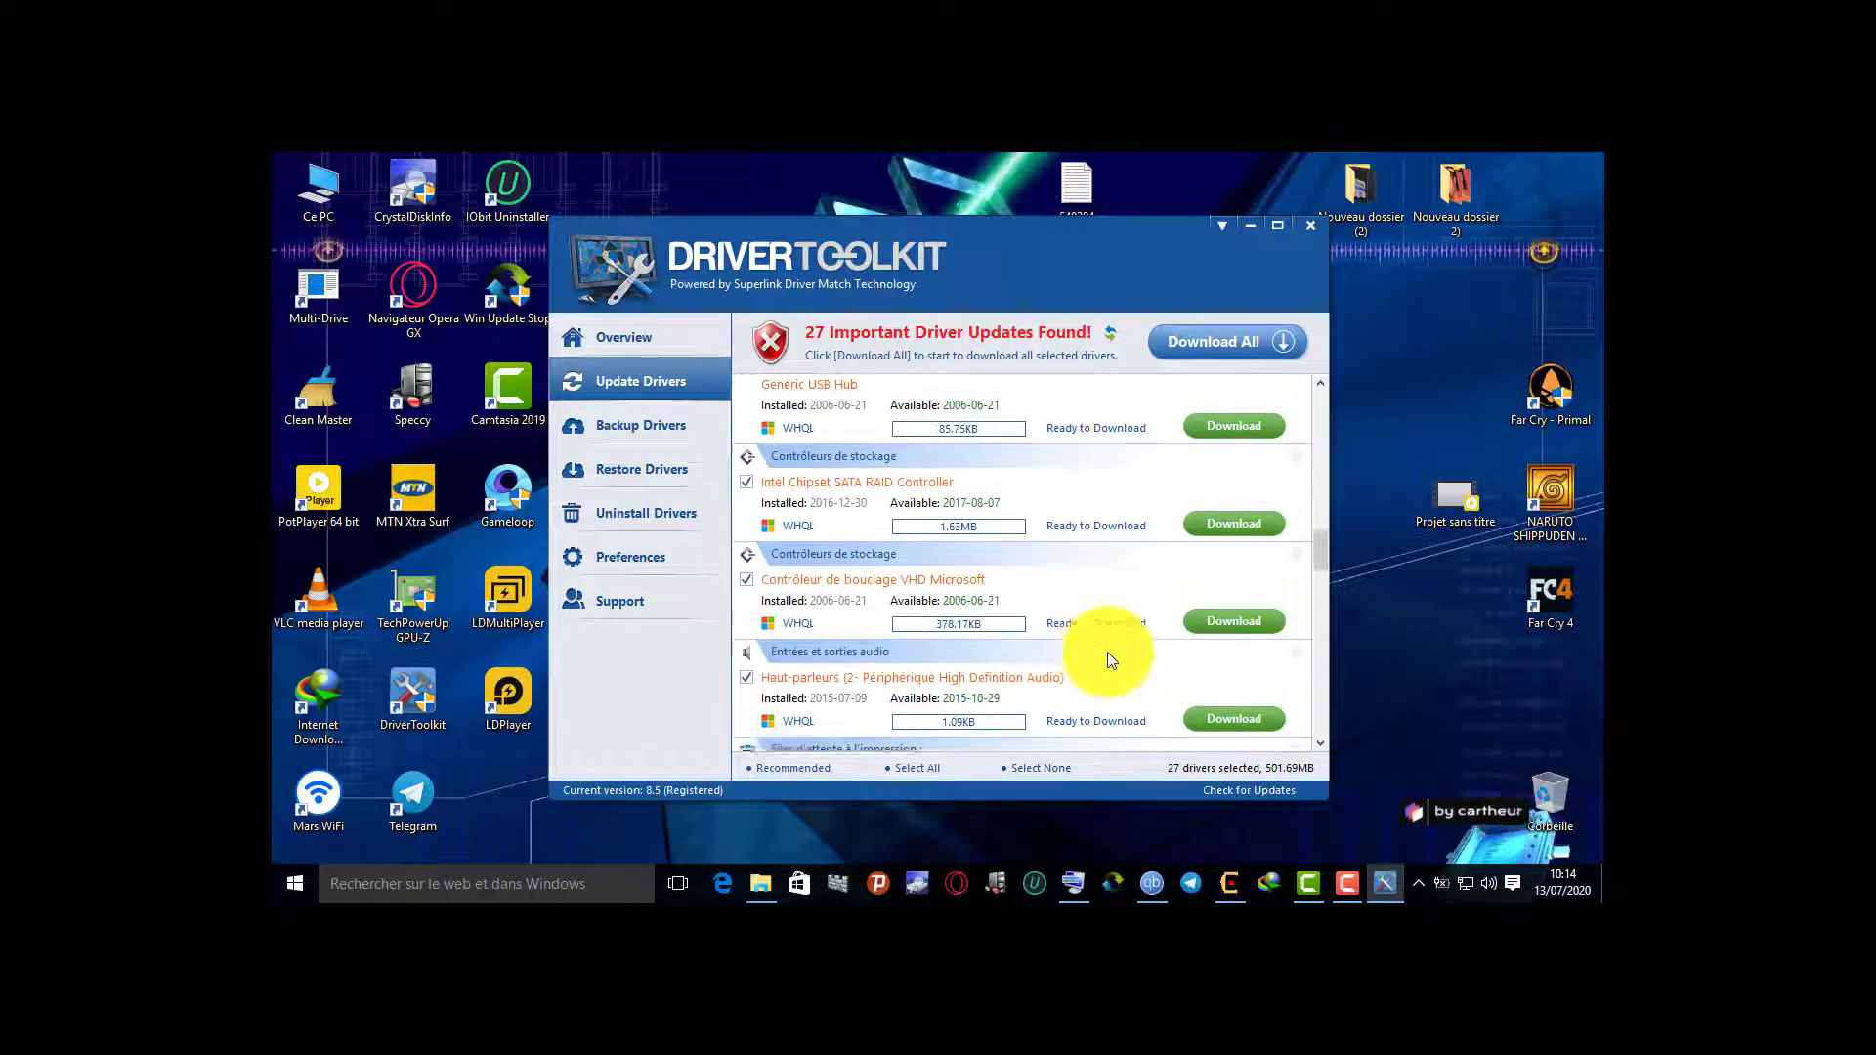
scroll(1110, 647, "down", 1)
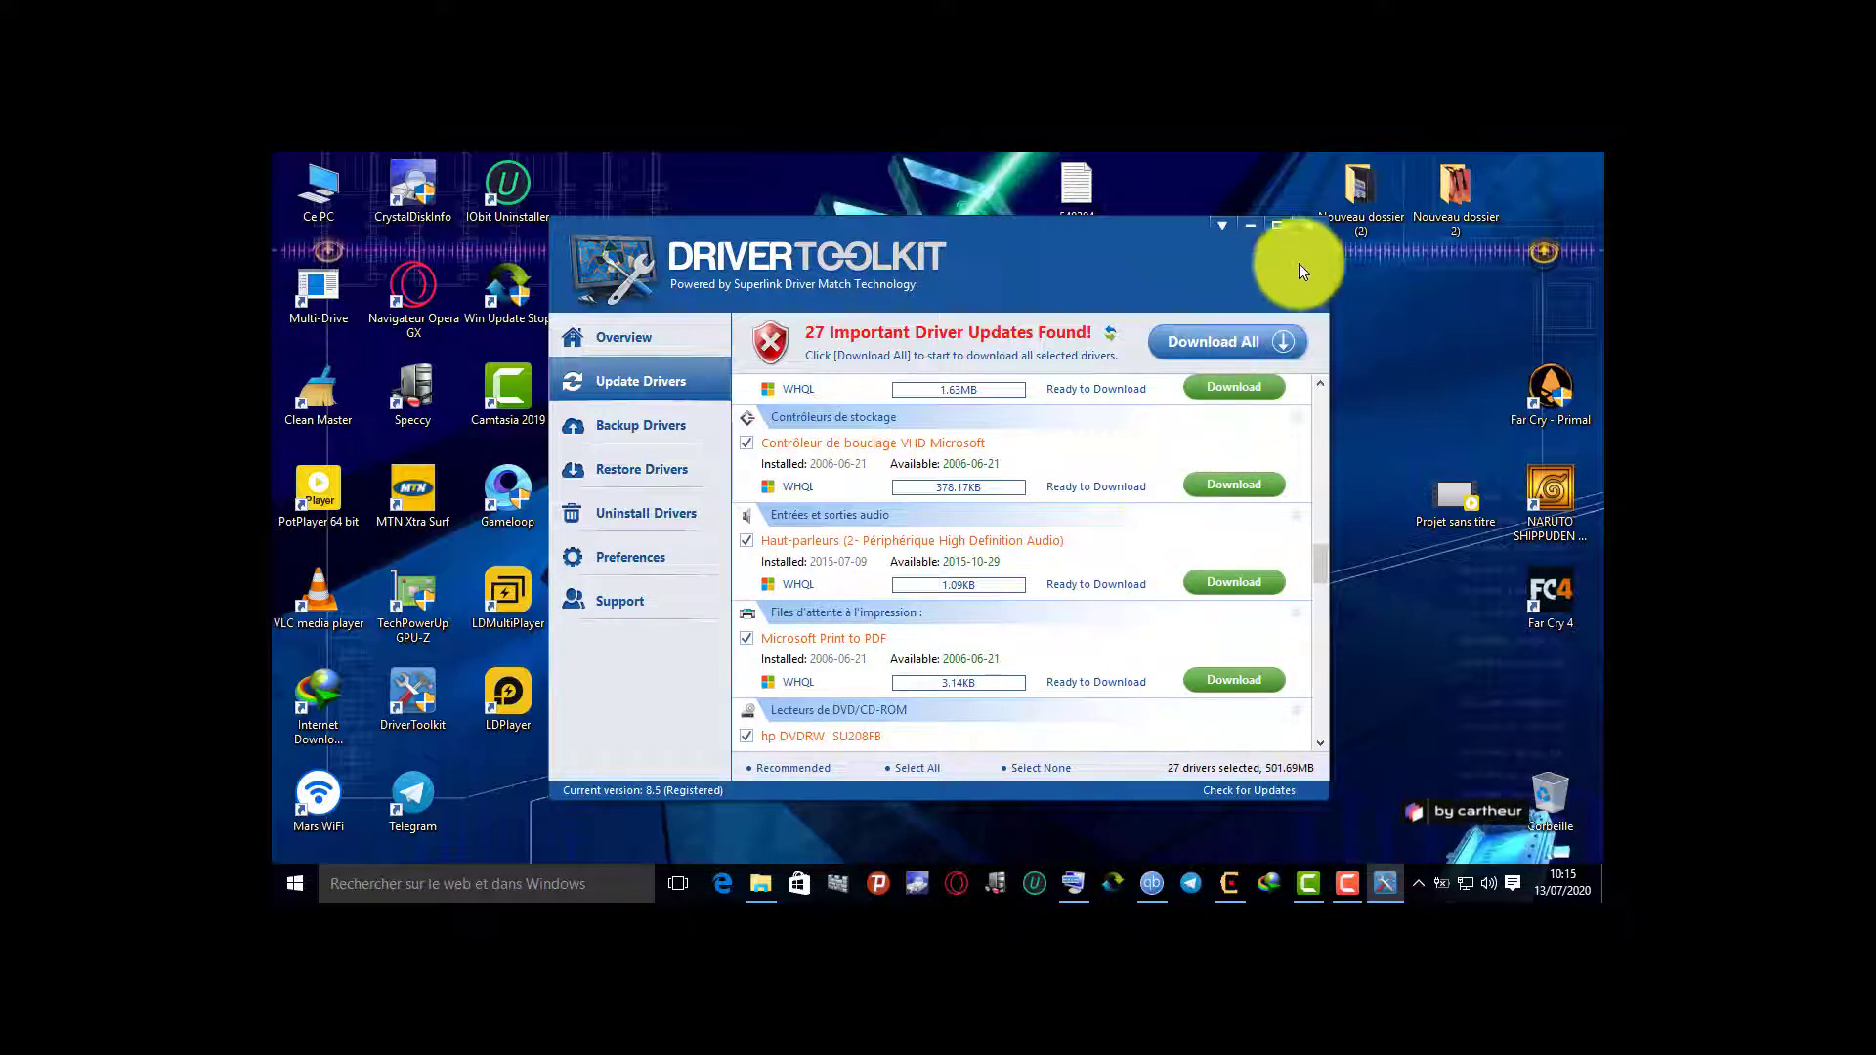
left_click(1255, 227)
right_click(1111, 420)
left_click(1157, 527)
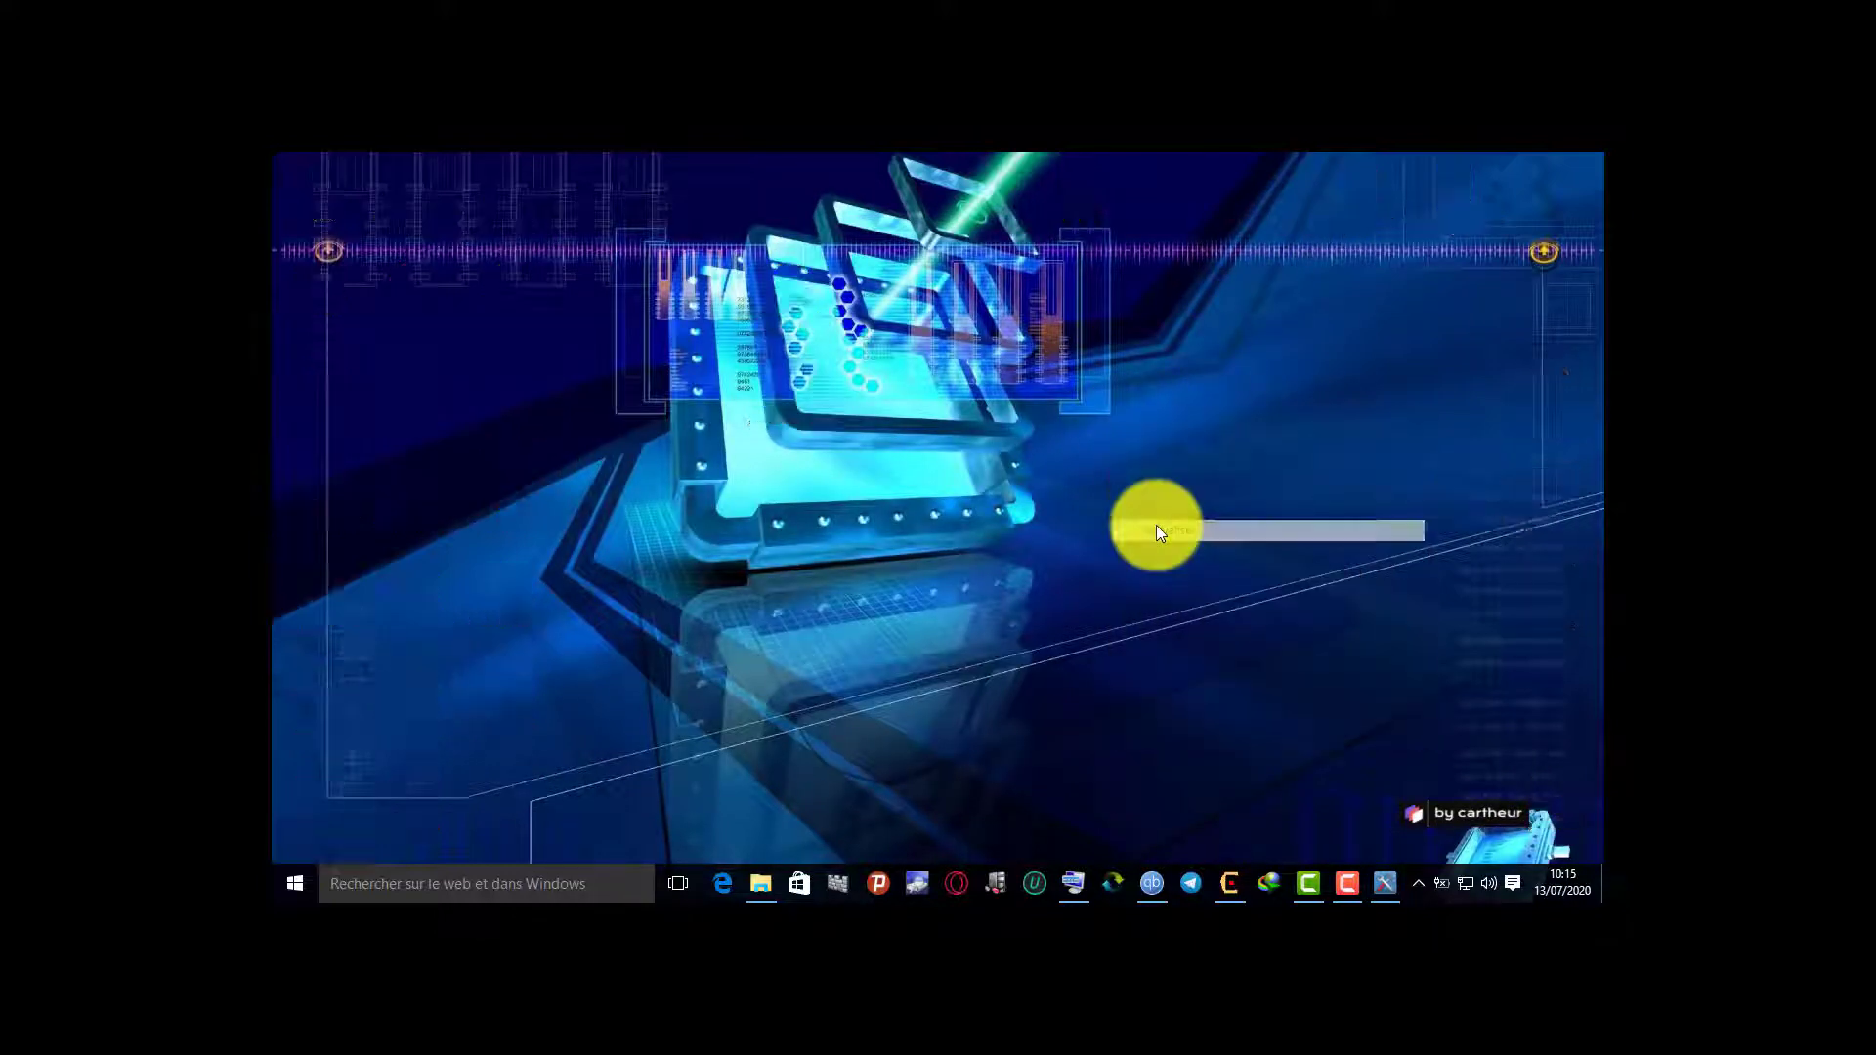
right_click(946, 469)
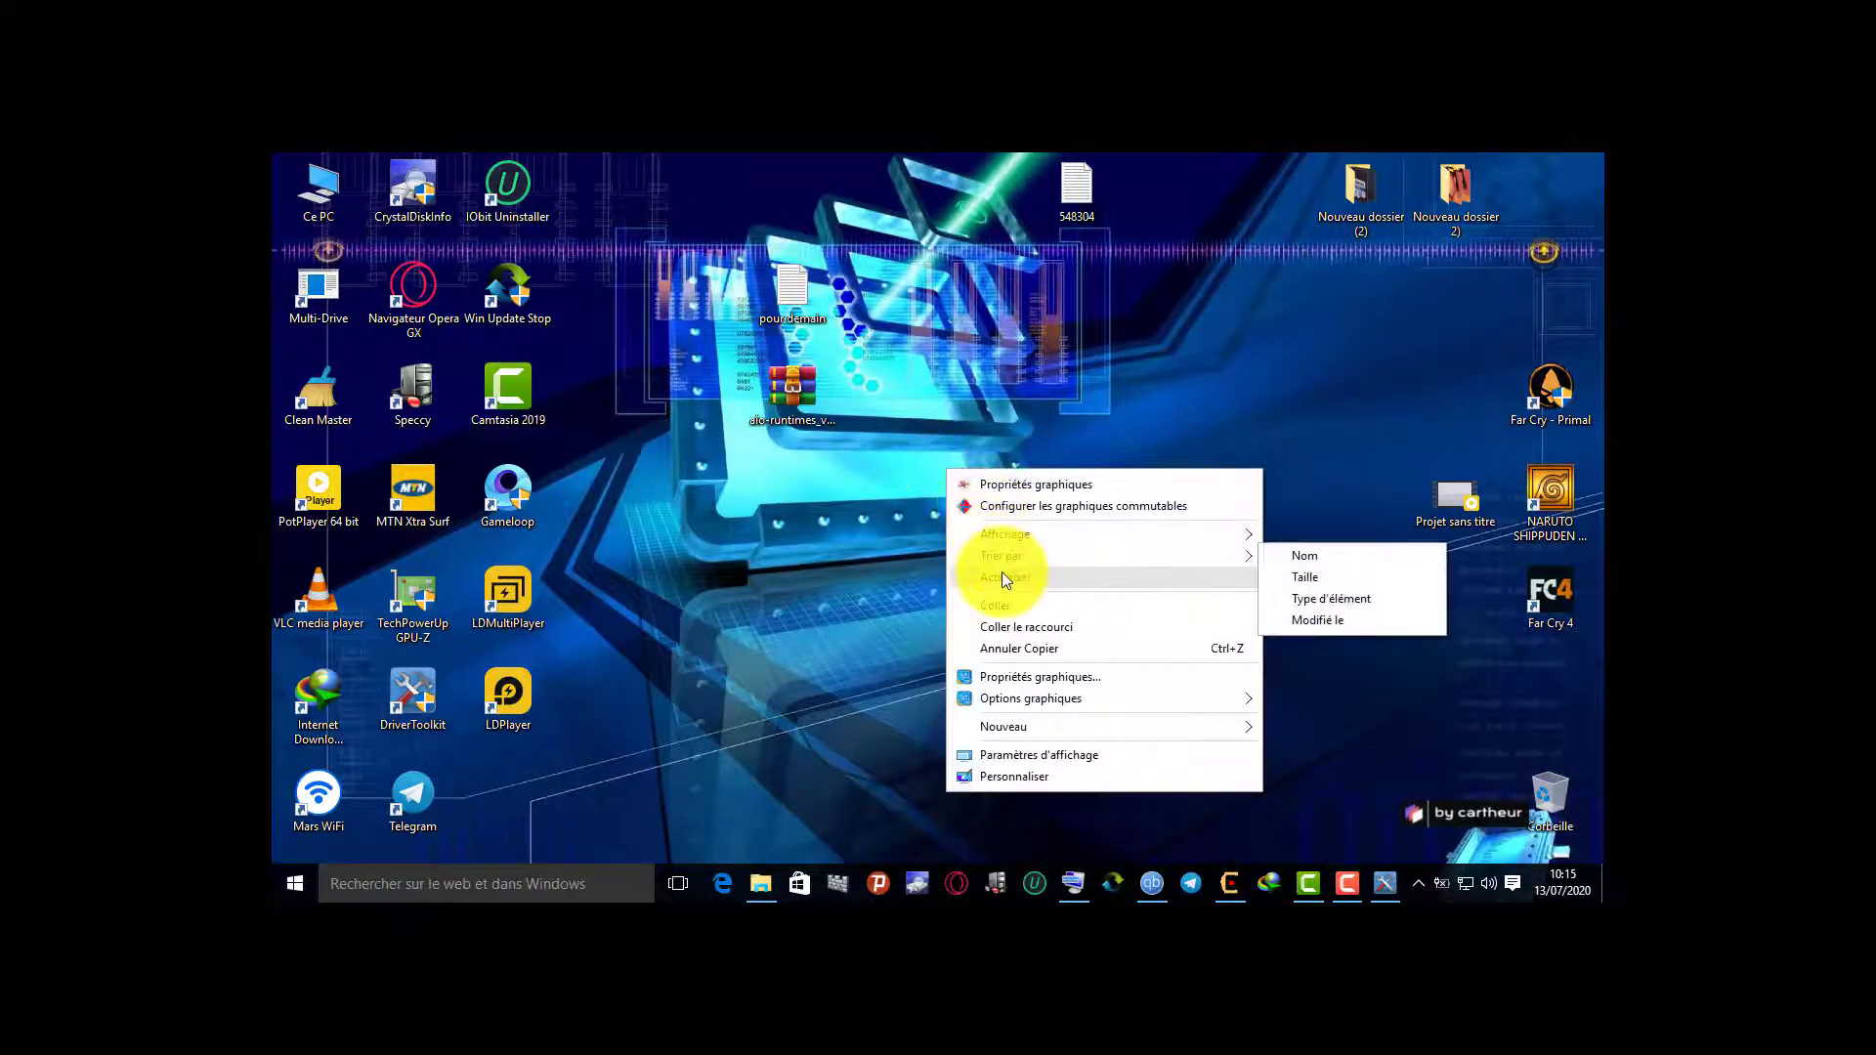
left_click(1000, 576)
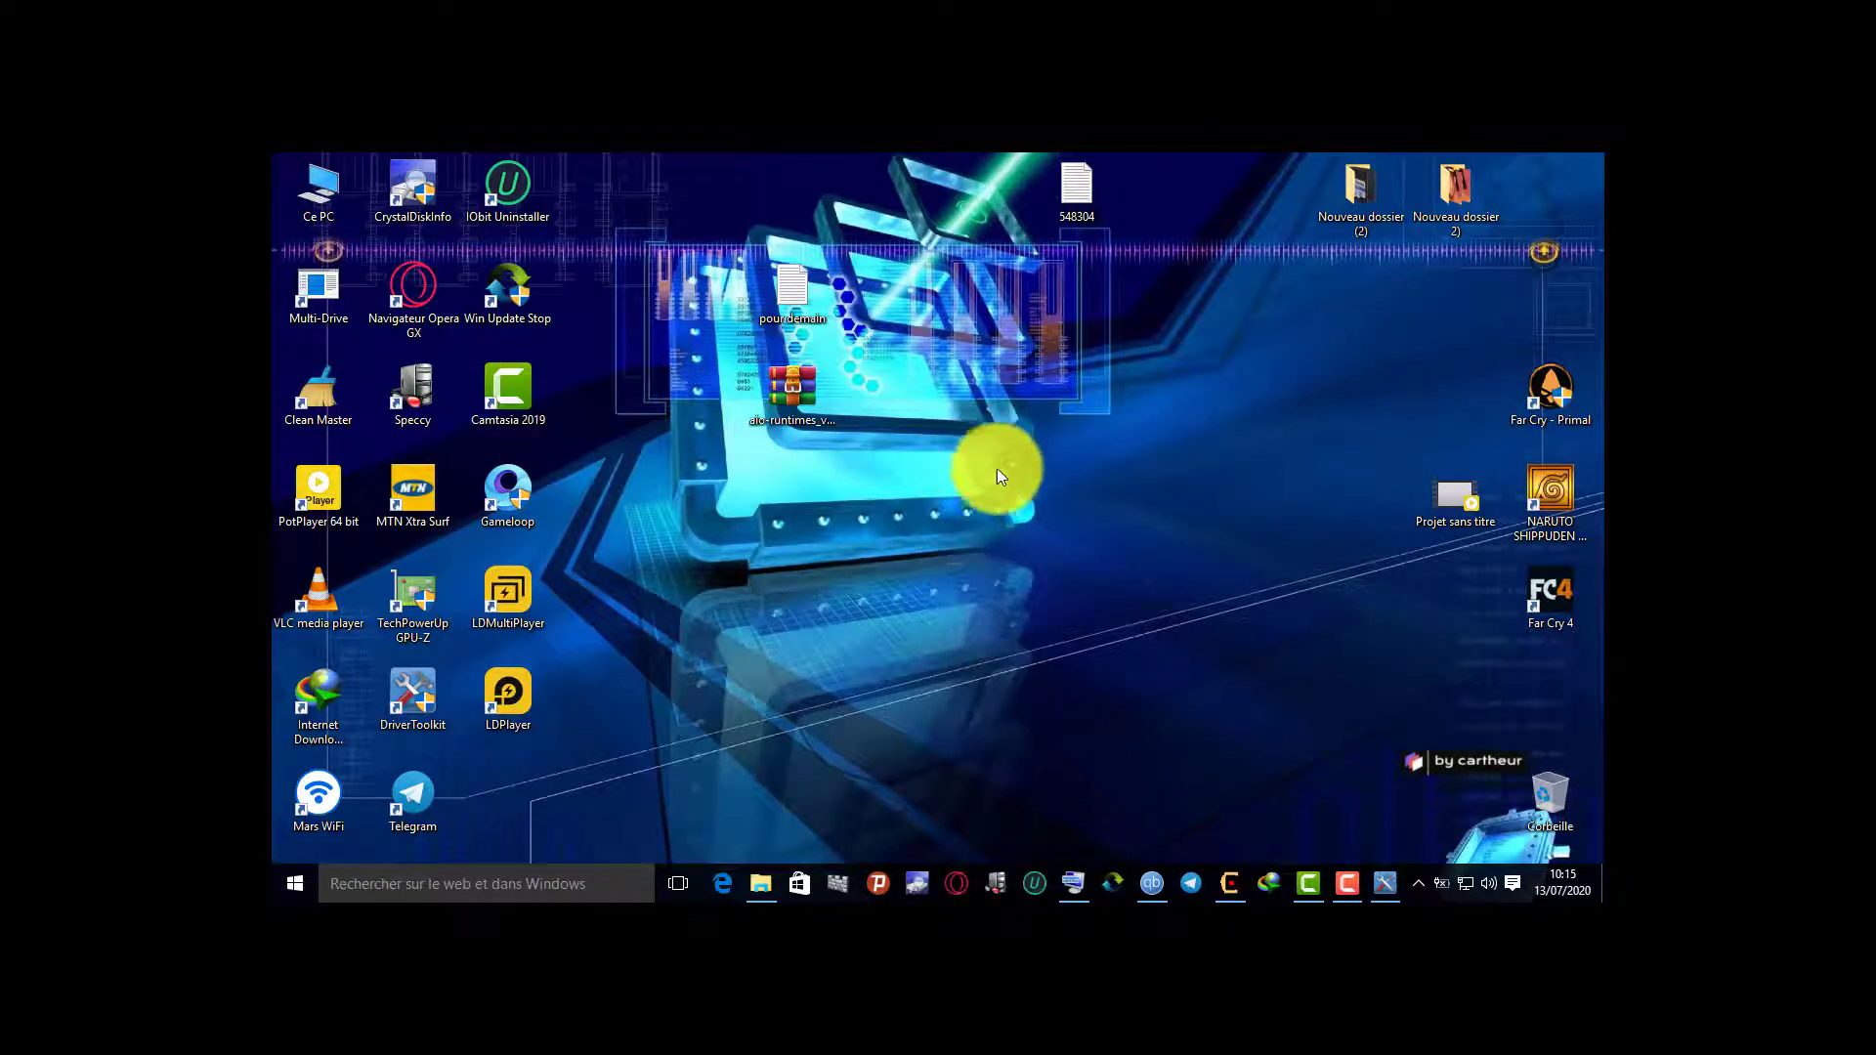
right_click(1072, 597)
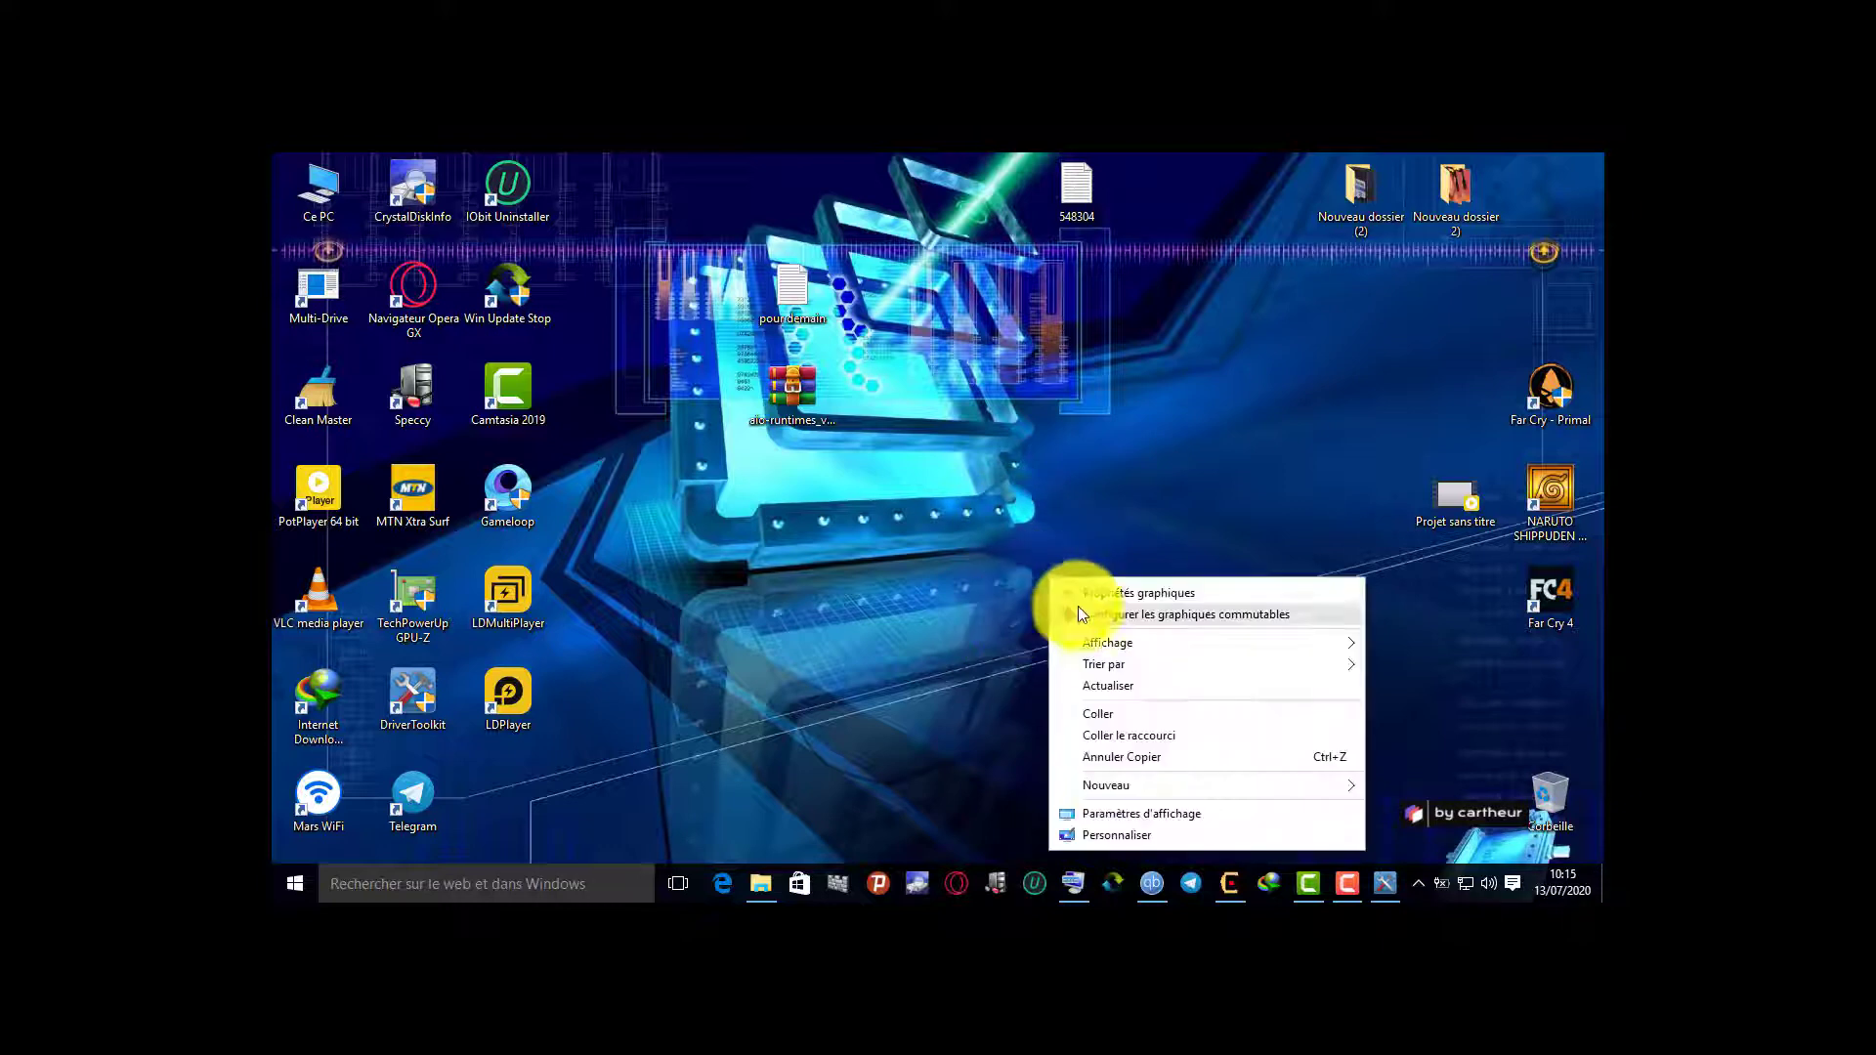
left_click(1090, 676)
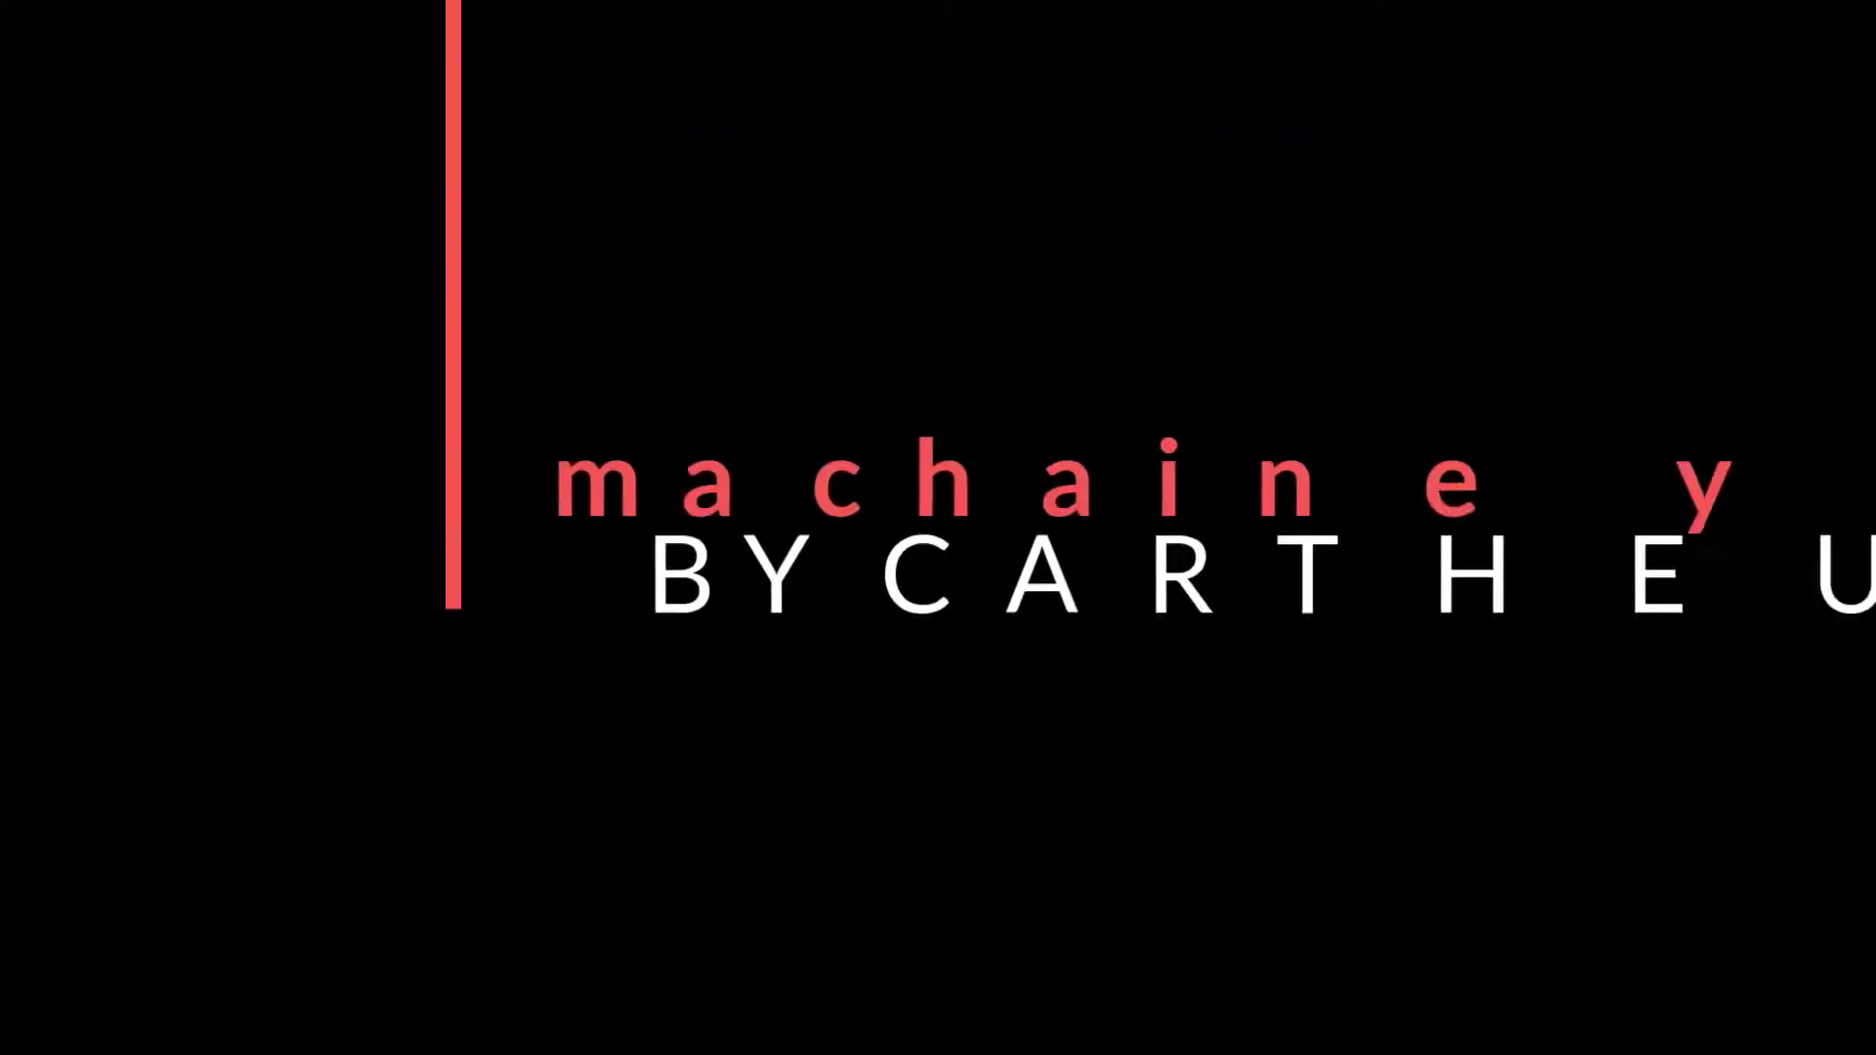